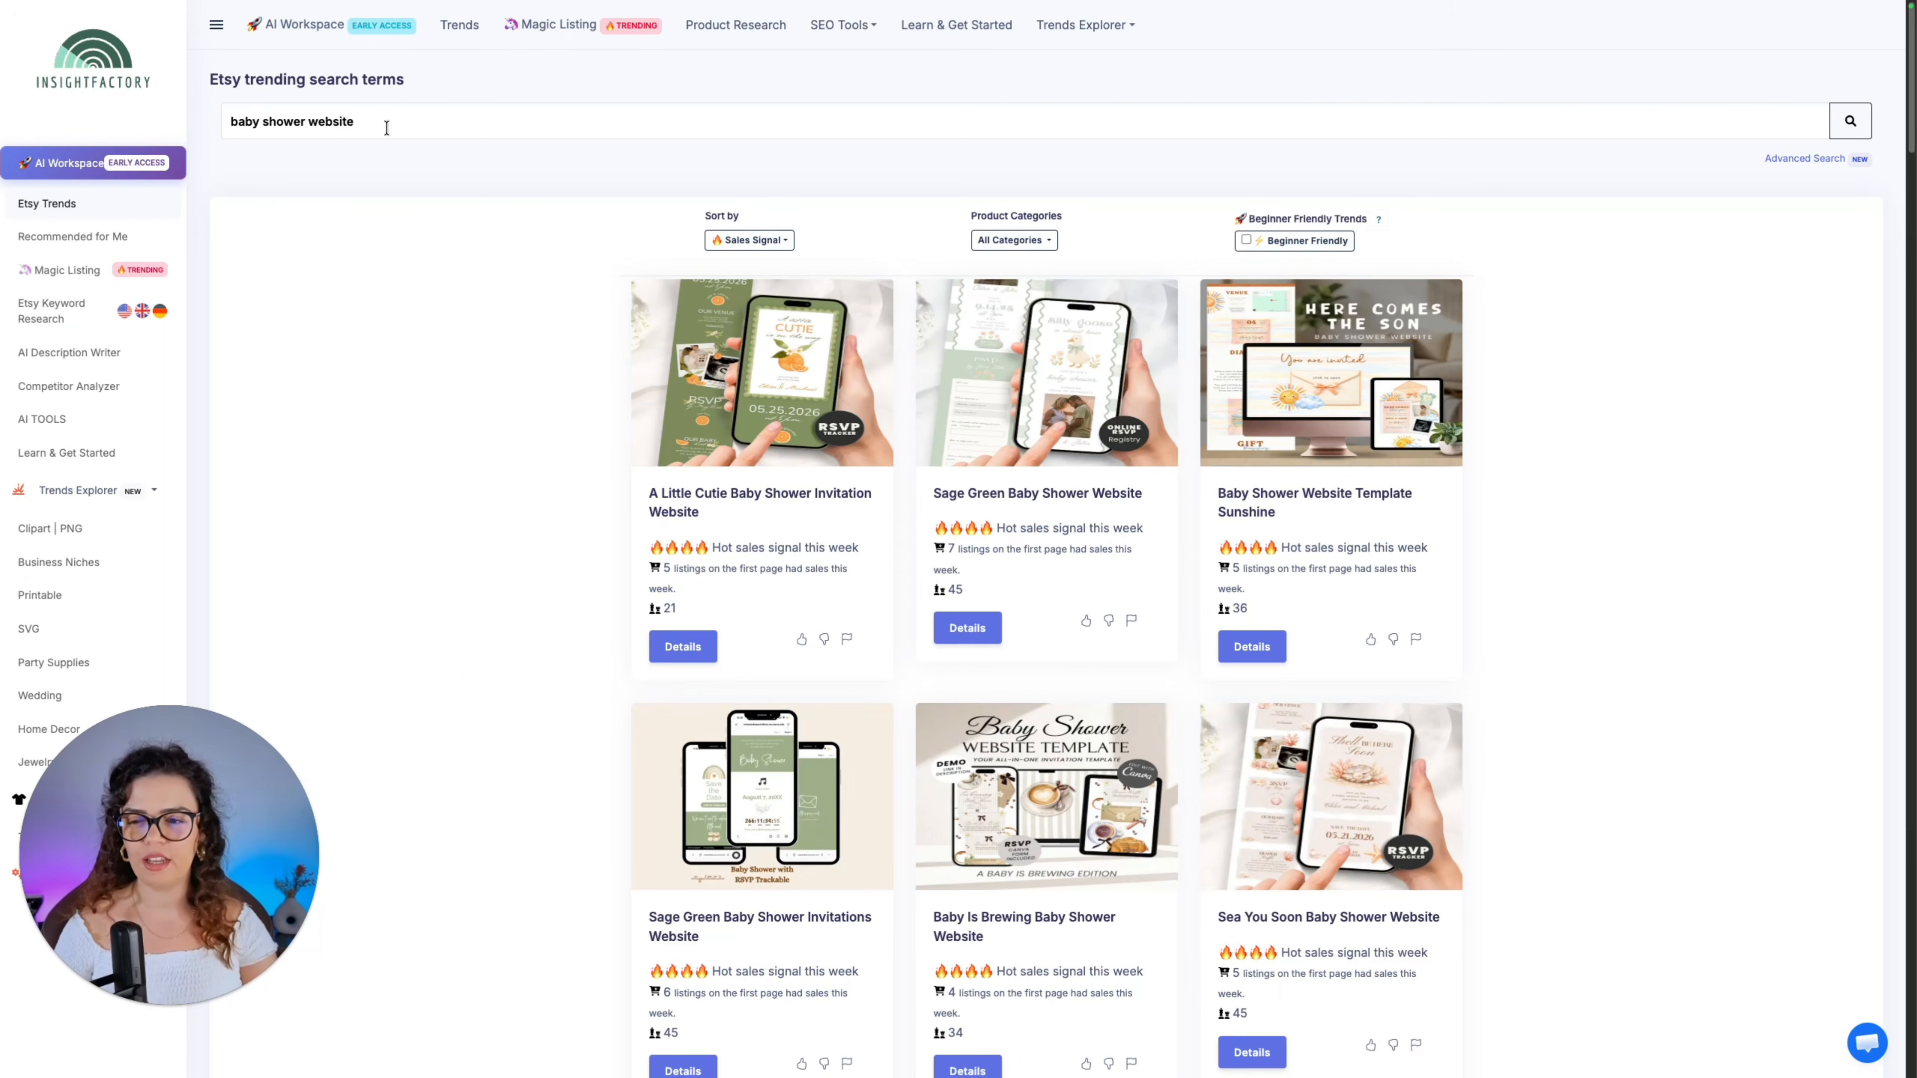
Examine the trending "baby shower website" search terms, checking the sales signal and competition of "A Little Cutie Baby Shower Invitation Website"
scroll(553, 660, "down", 3)
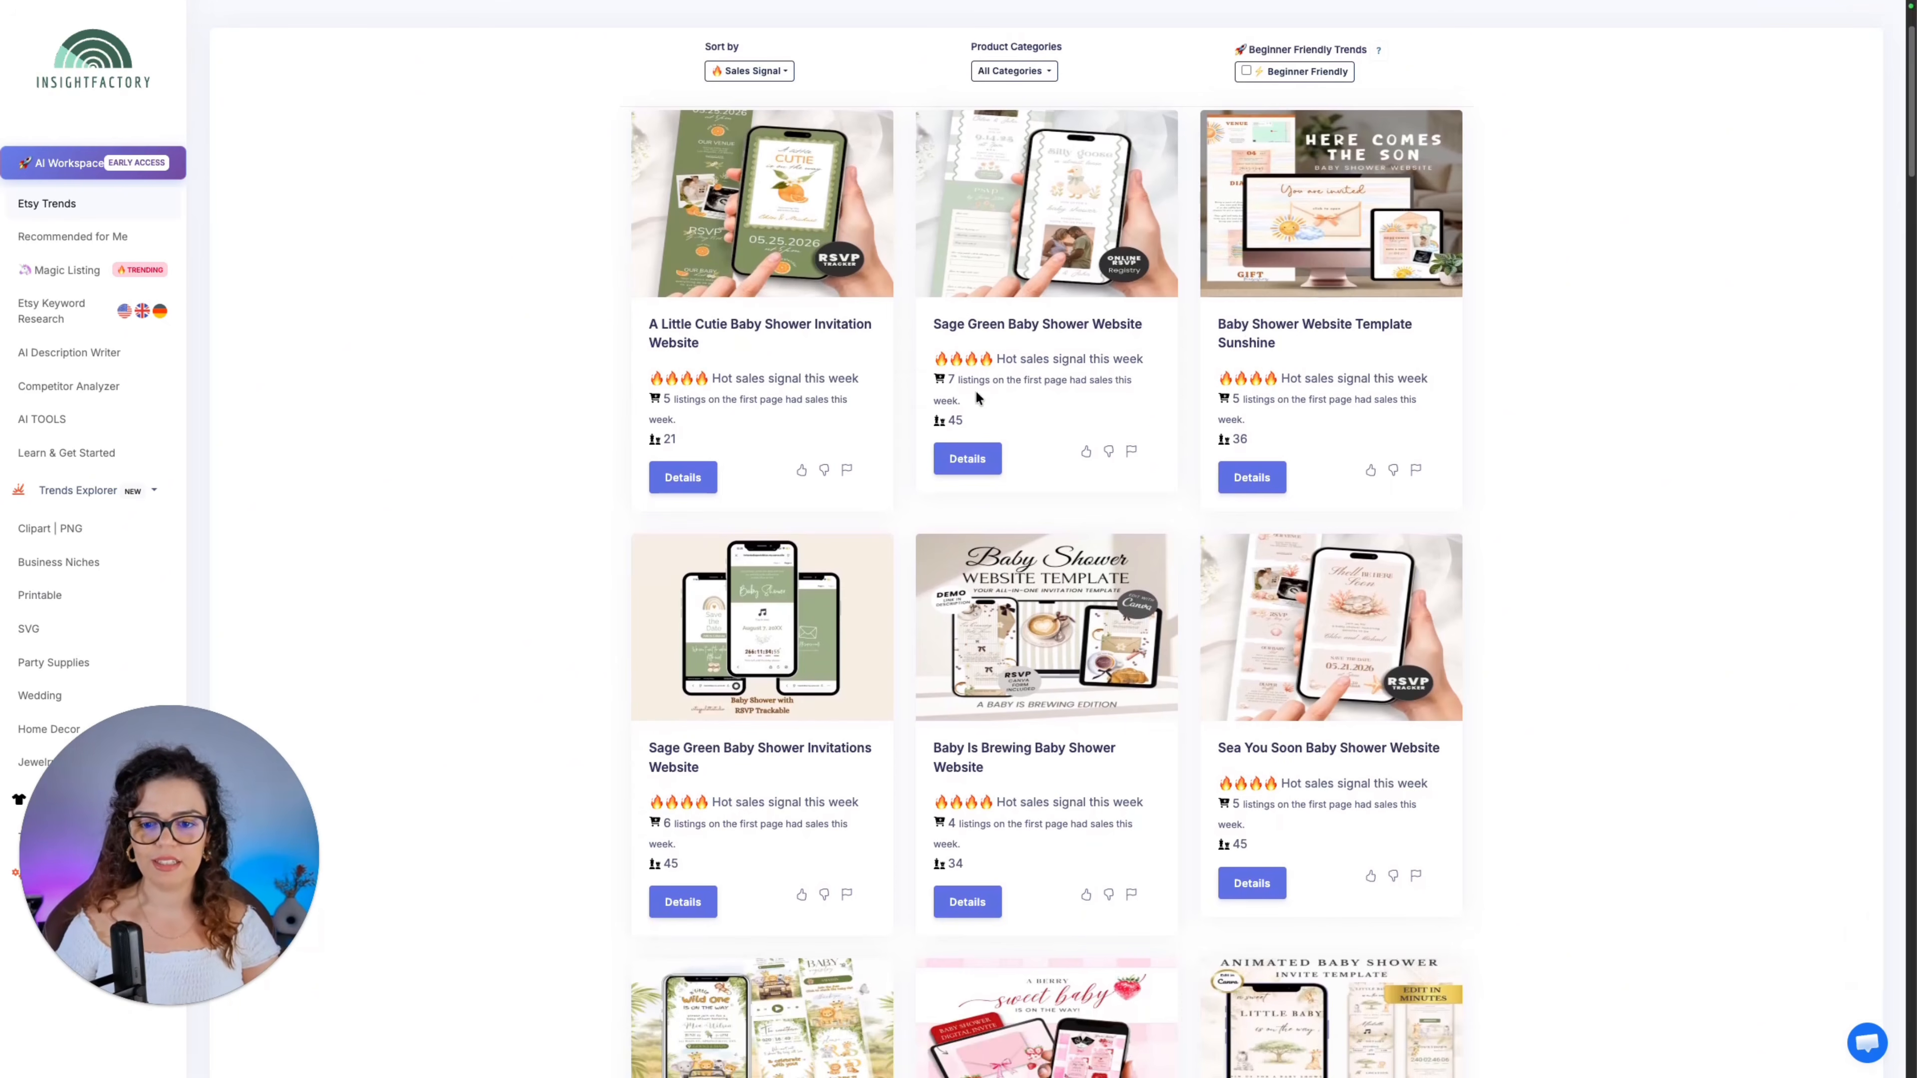
mouse_move(679, 333)
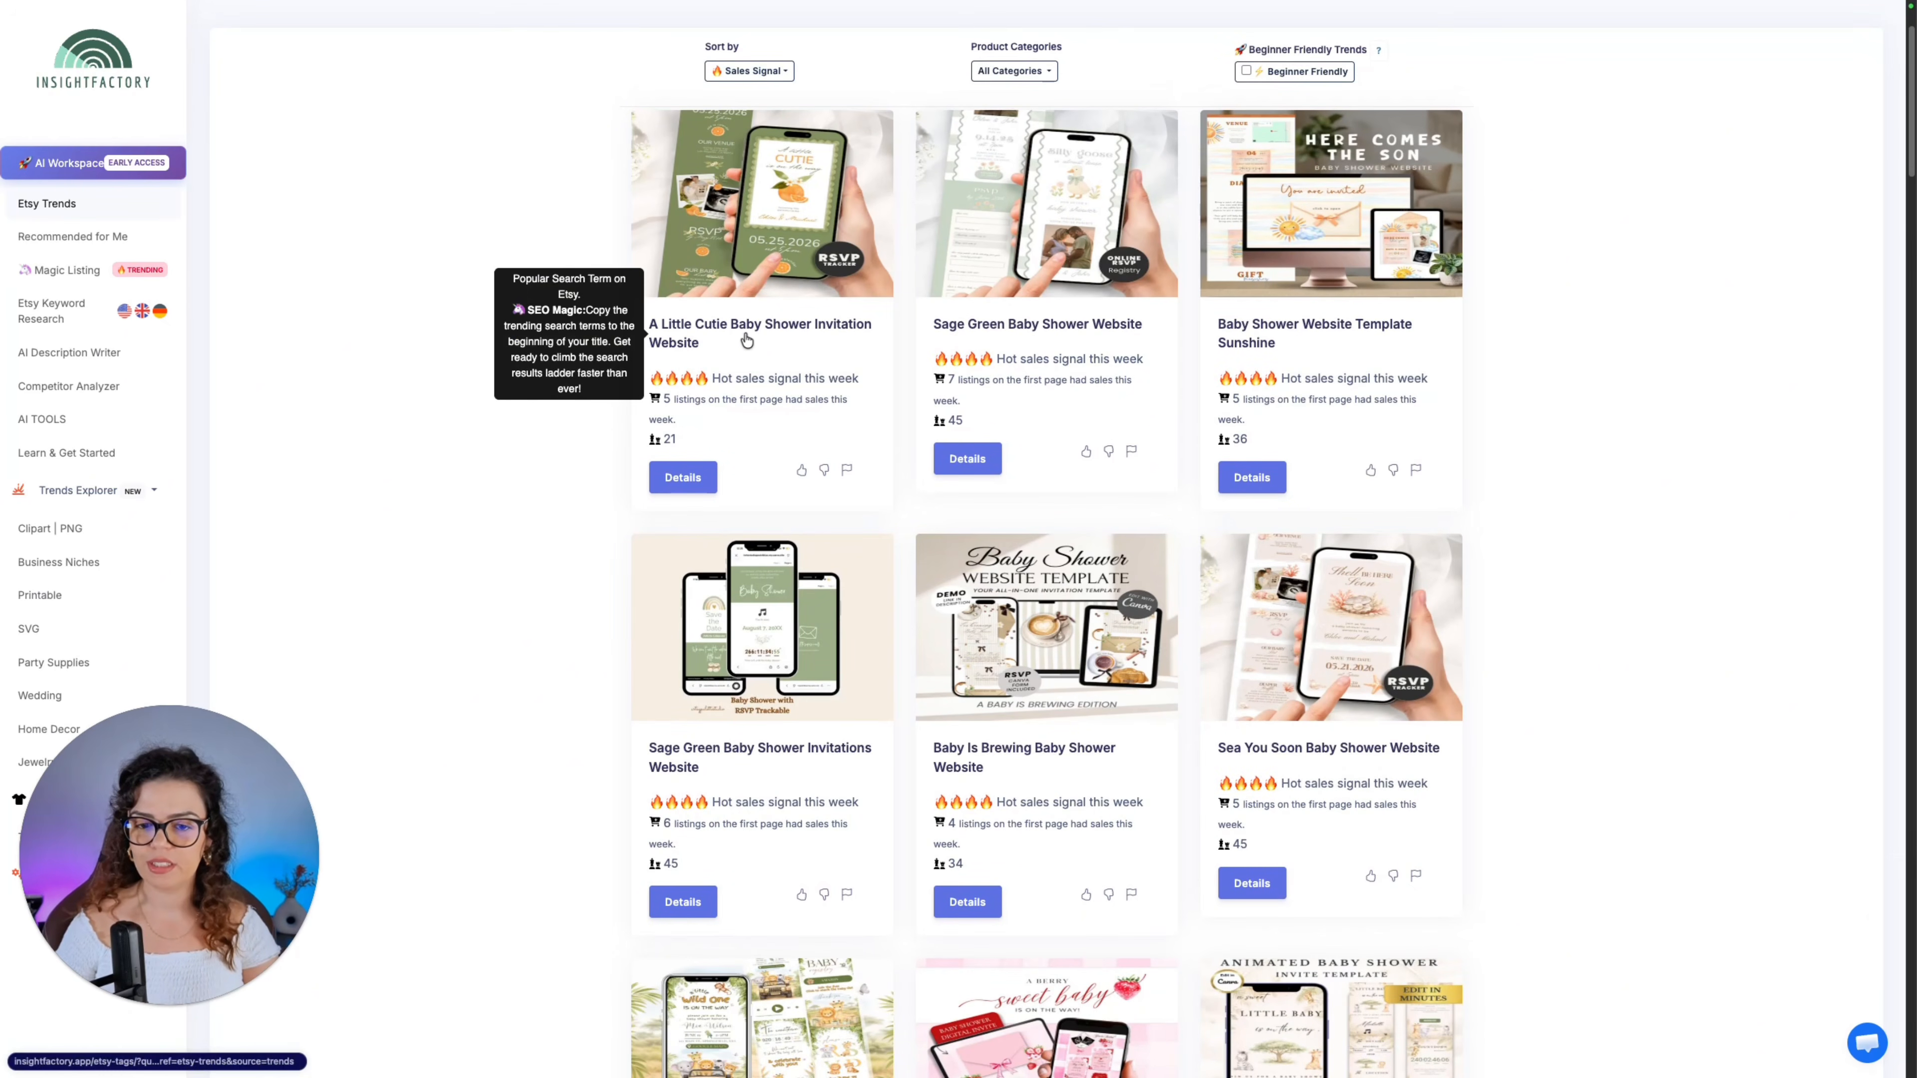
mouse_move(668, 438)
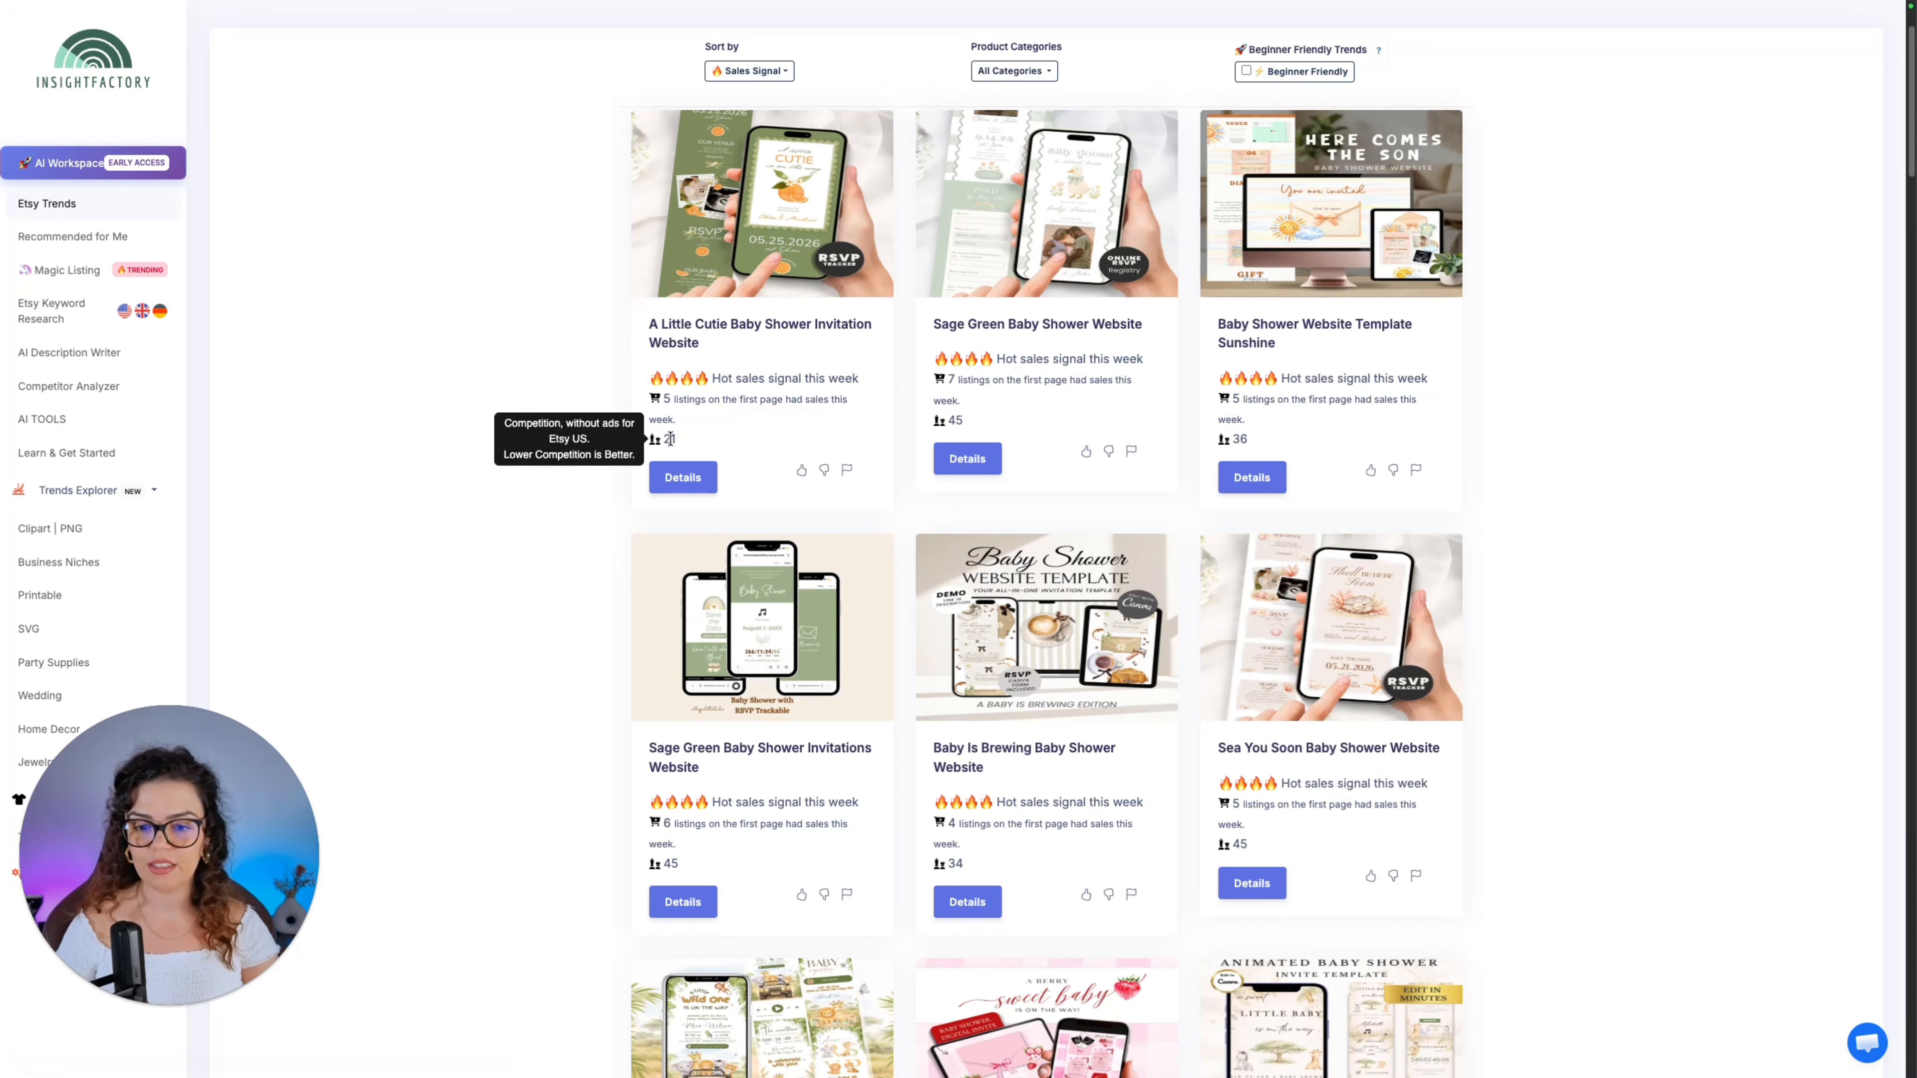
mouse_move(665, 402)
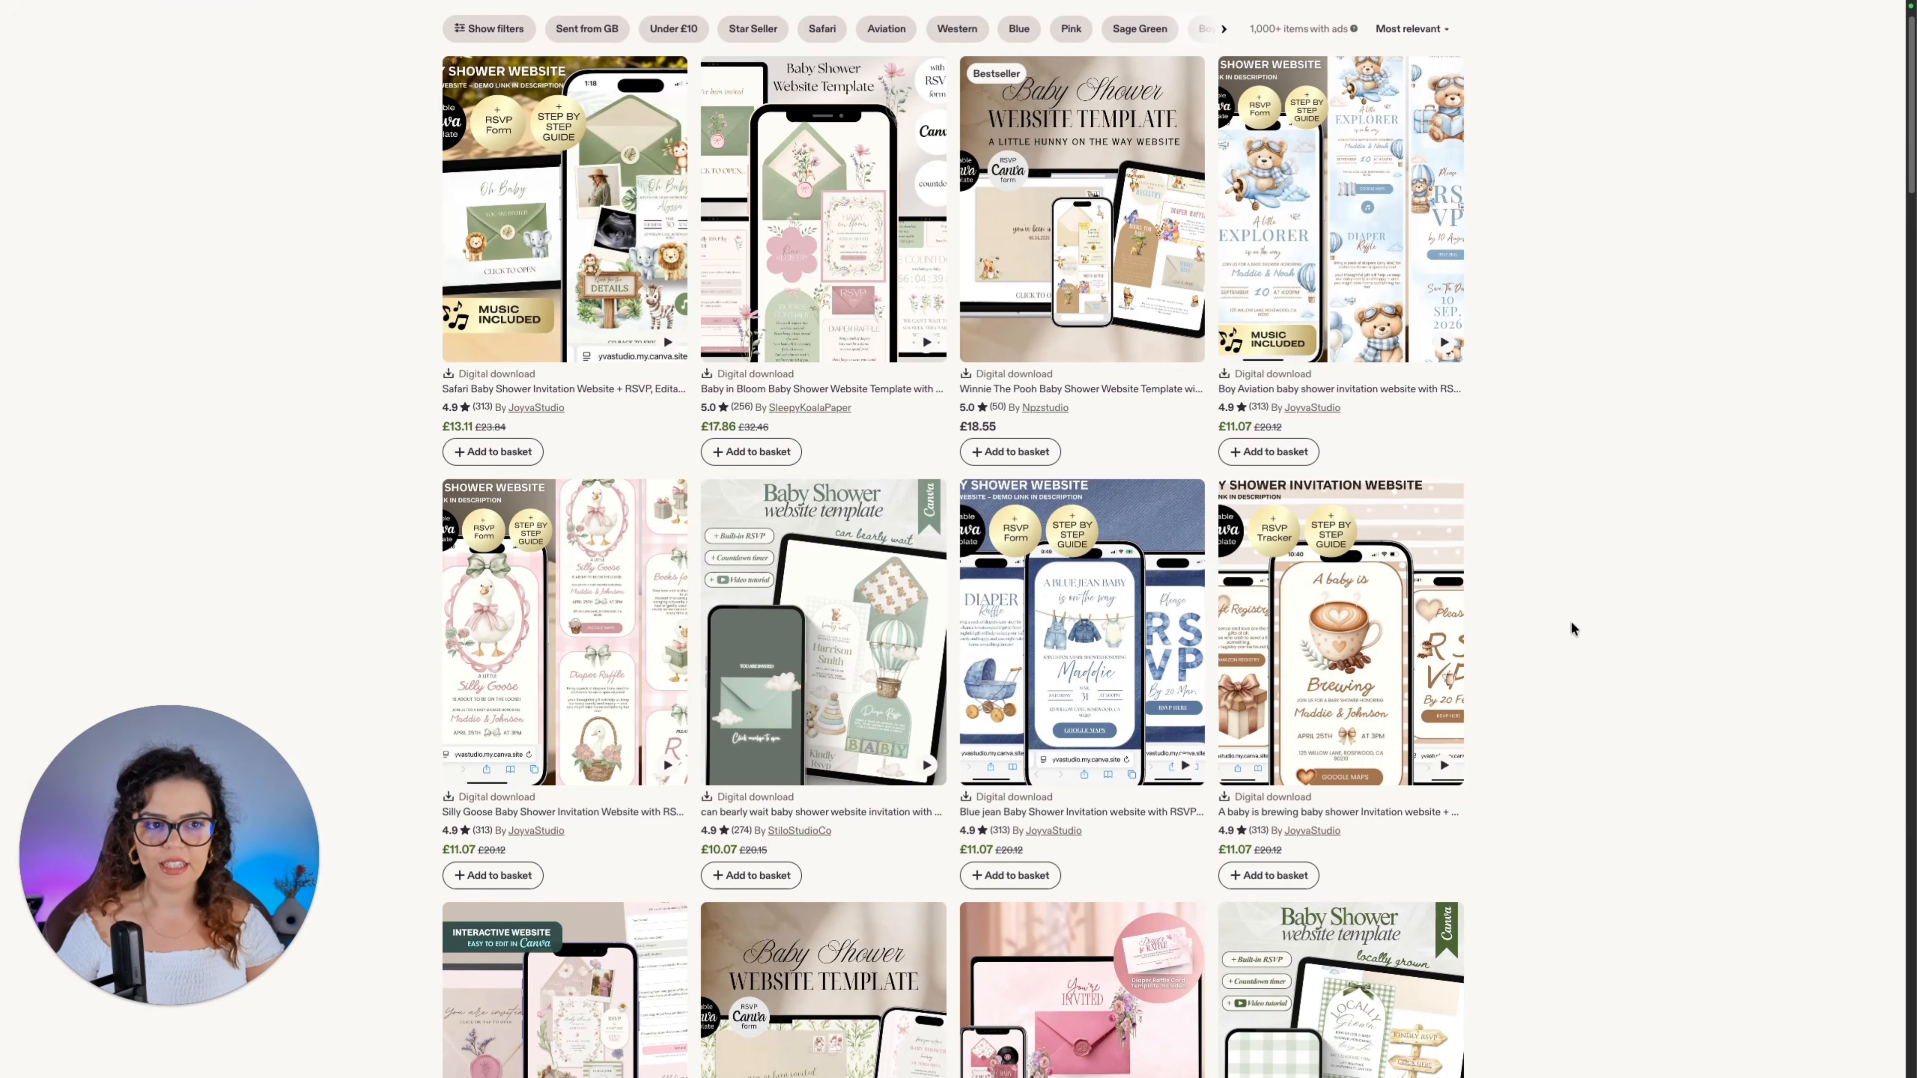
Open the "can bearly wait" baby shower website listing from the Etsy results and view its video preview
scroll(1572, 623, "down", 3)
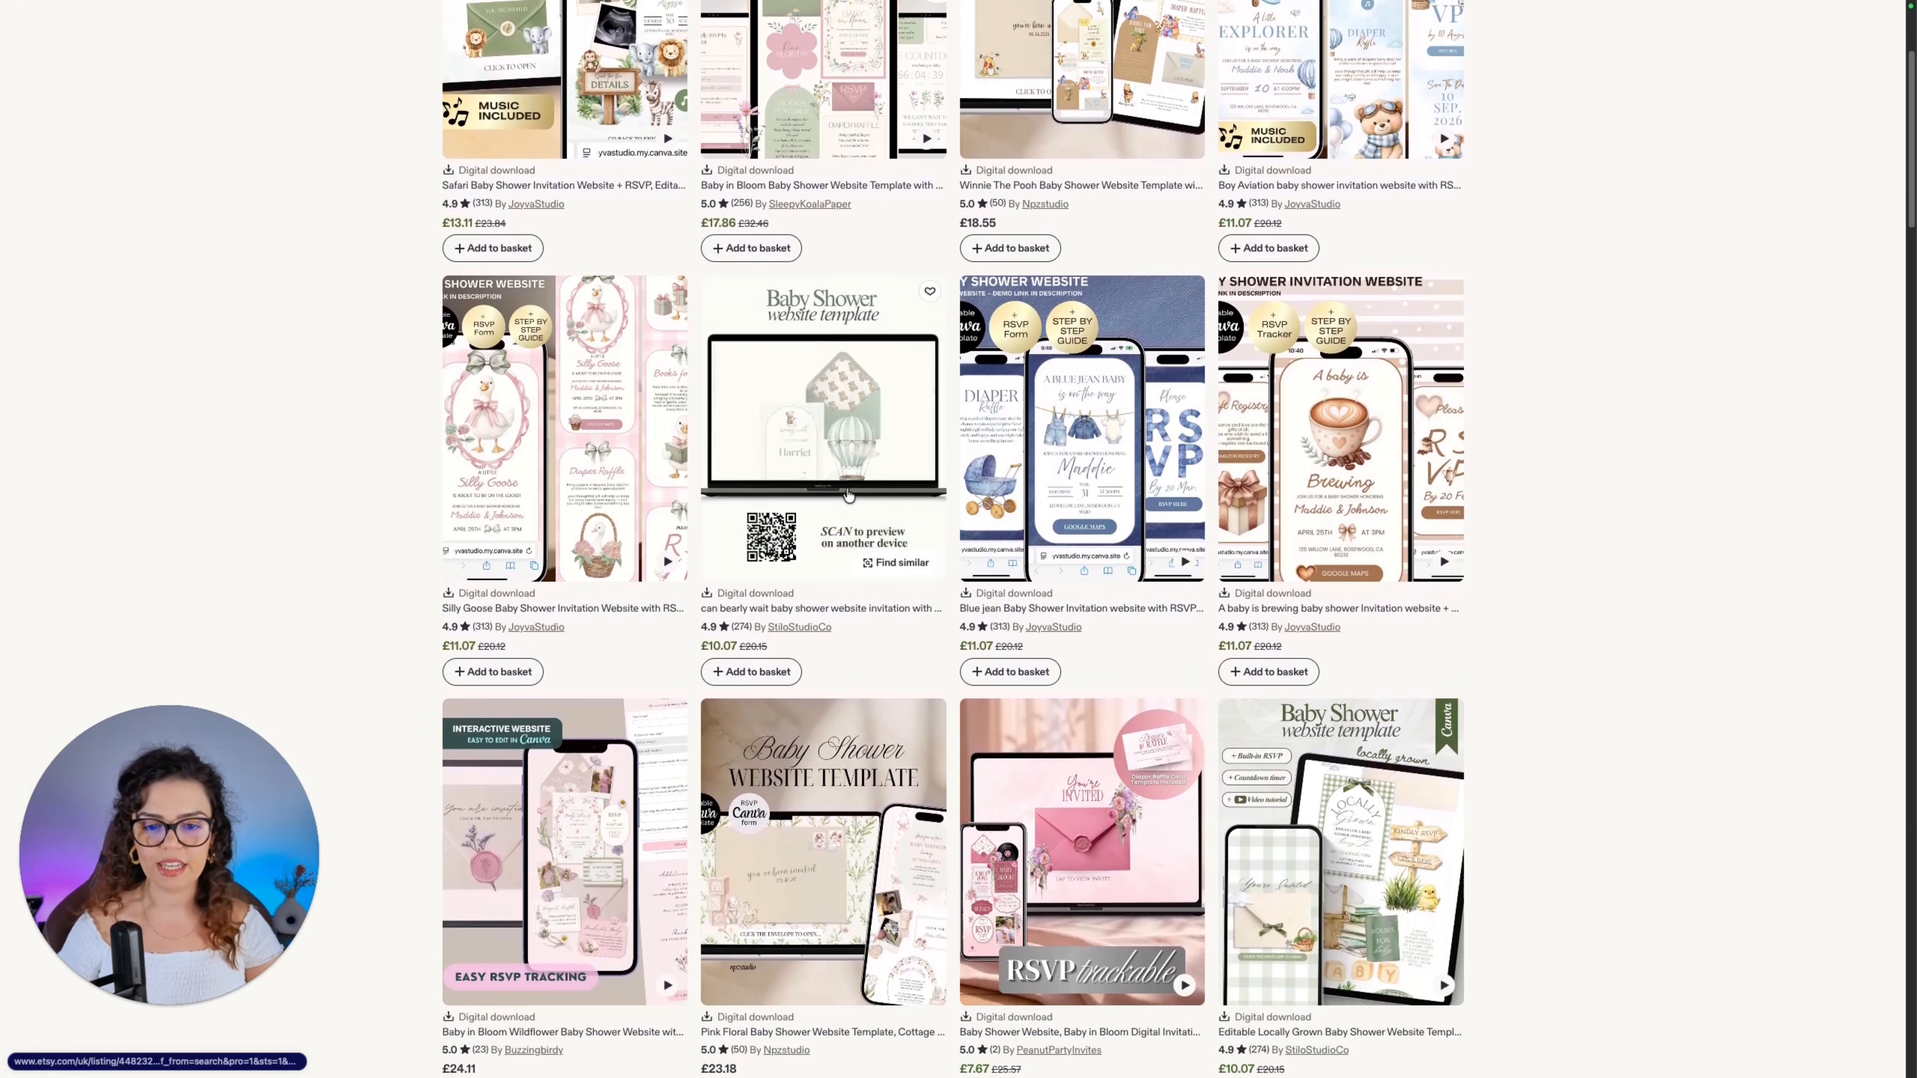
left_click(853, 355)
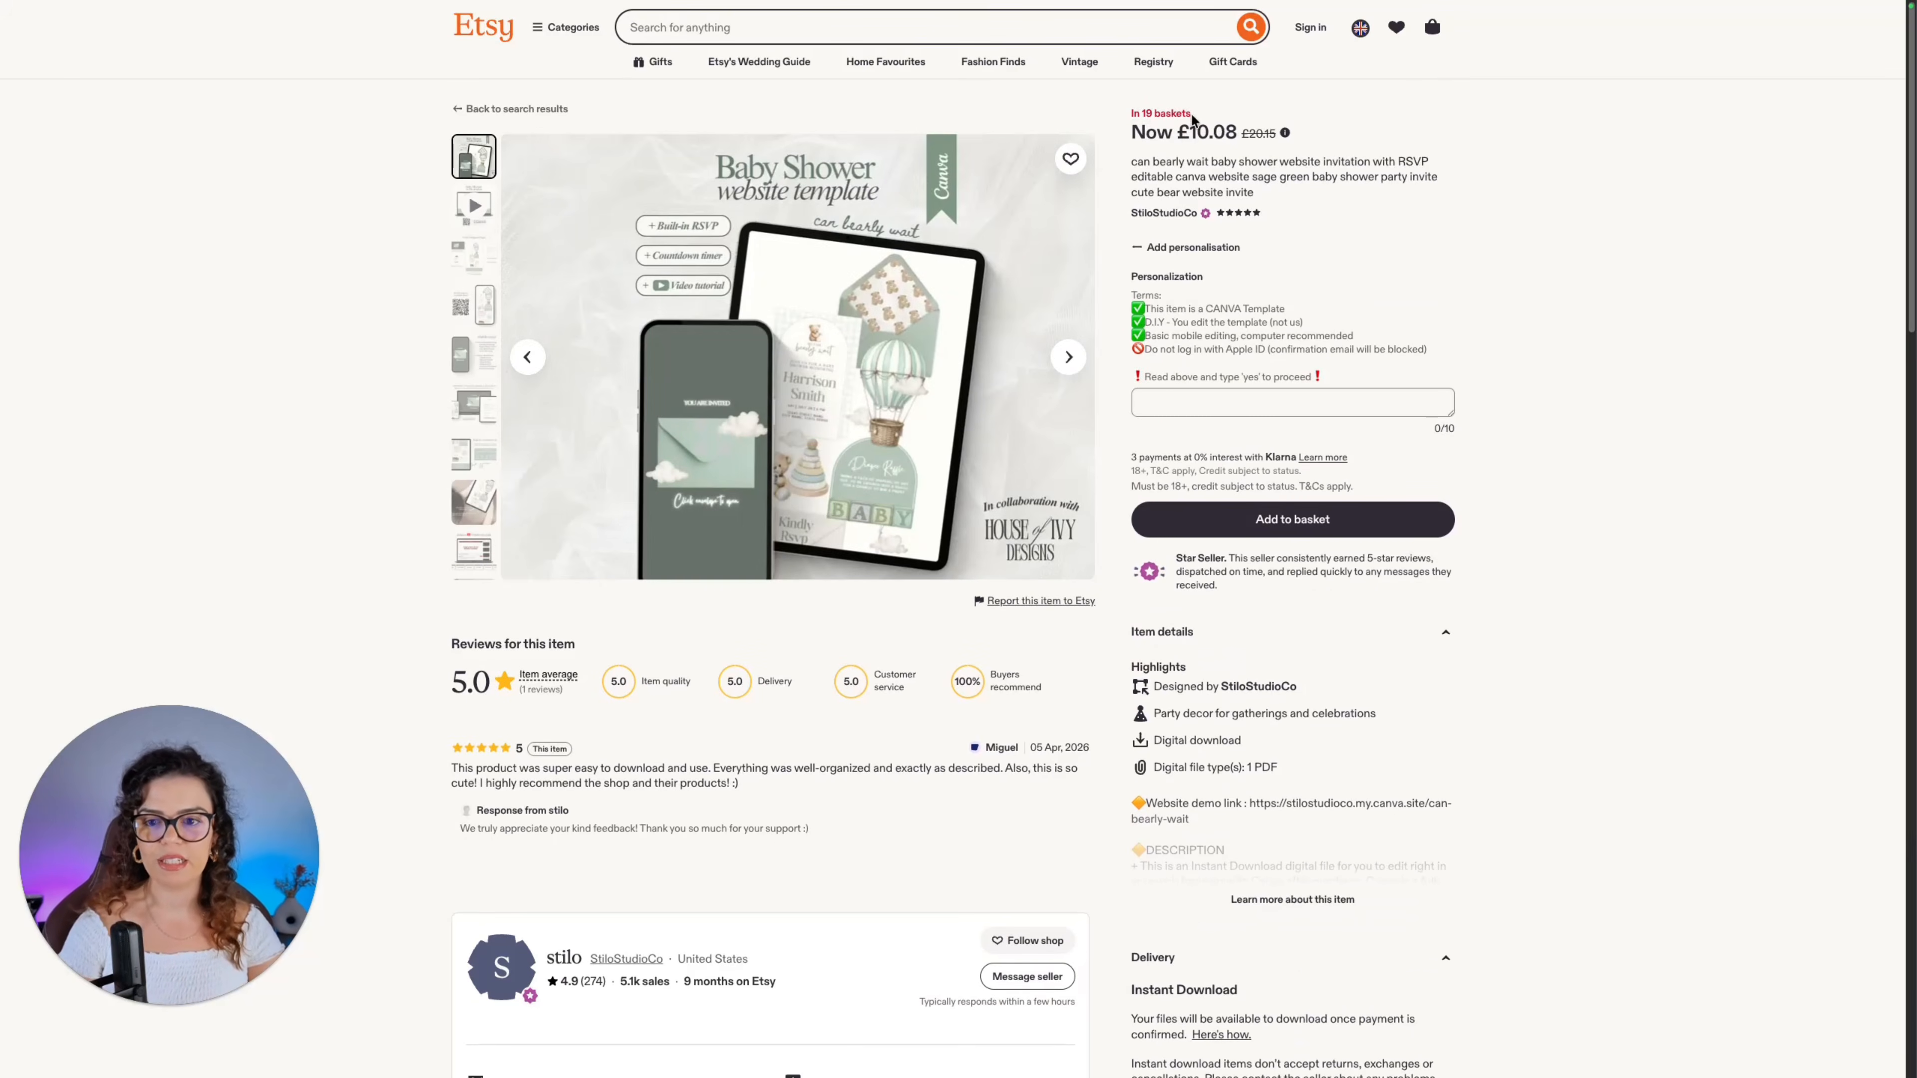
left_click(491, 211)
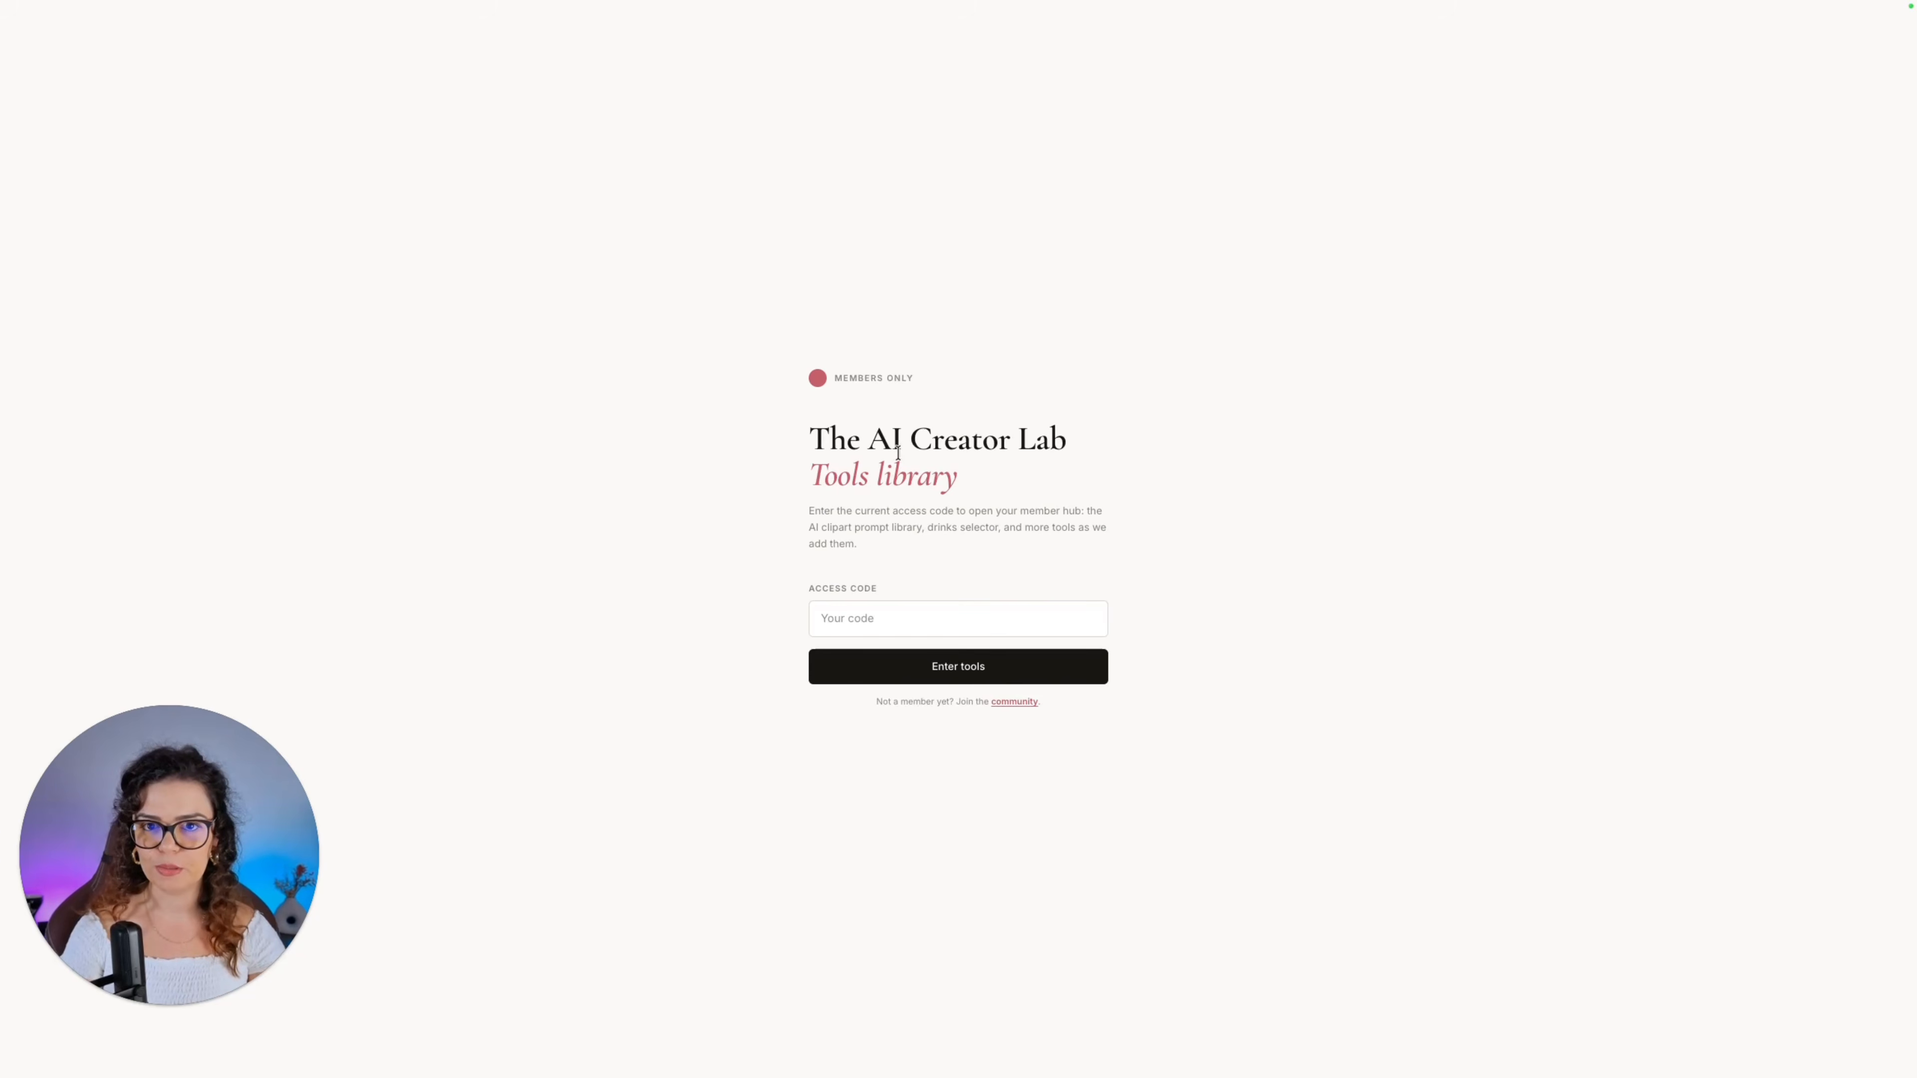
Enter the member access code for The AI Creator Lab tools library and open the AI Clipart Prompt Library
left_click(898, 613)
type("•••••••••")
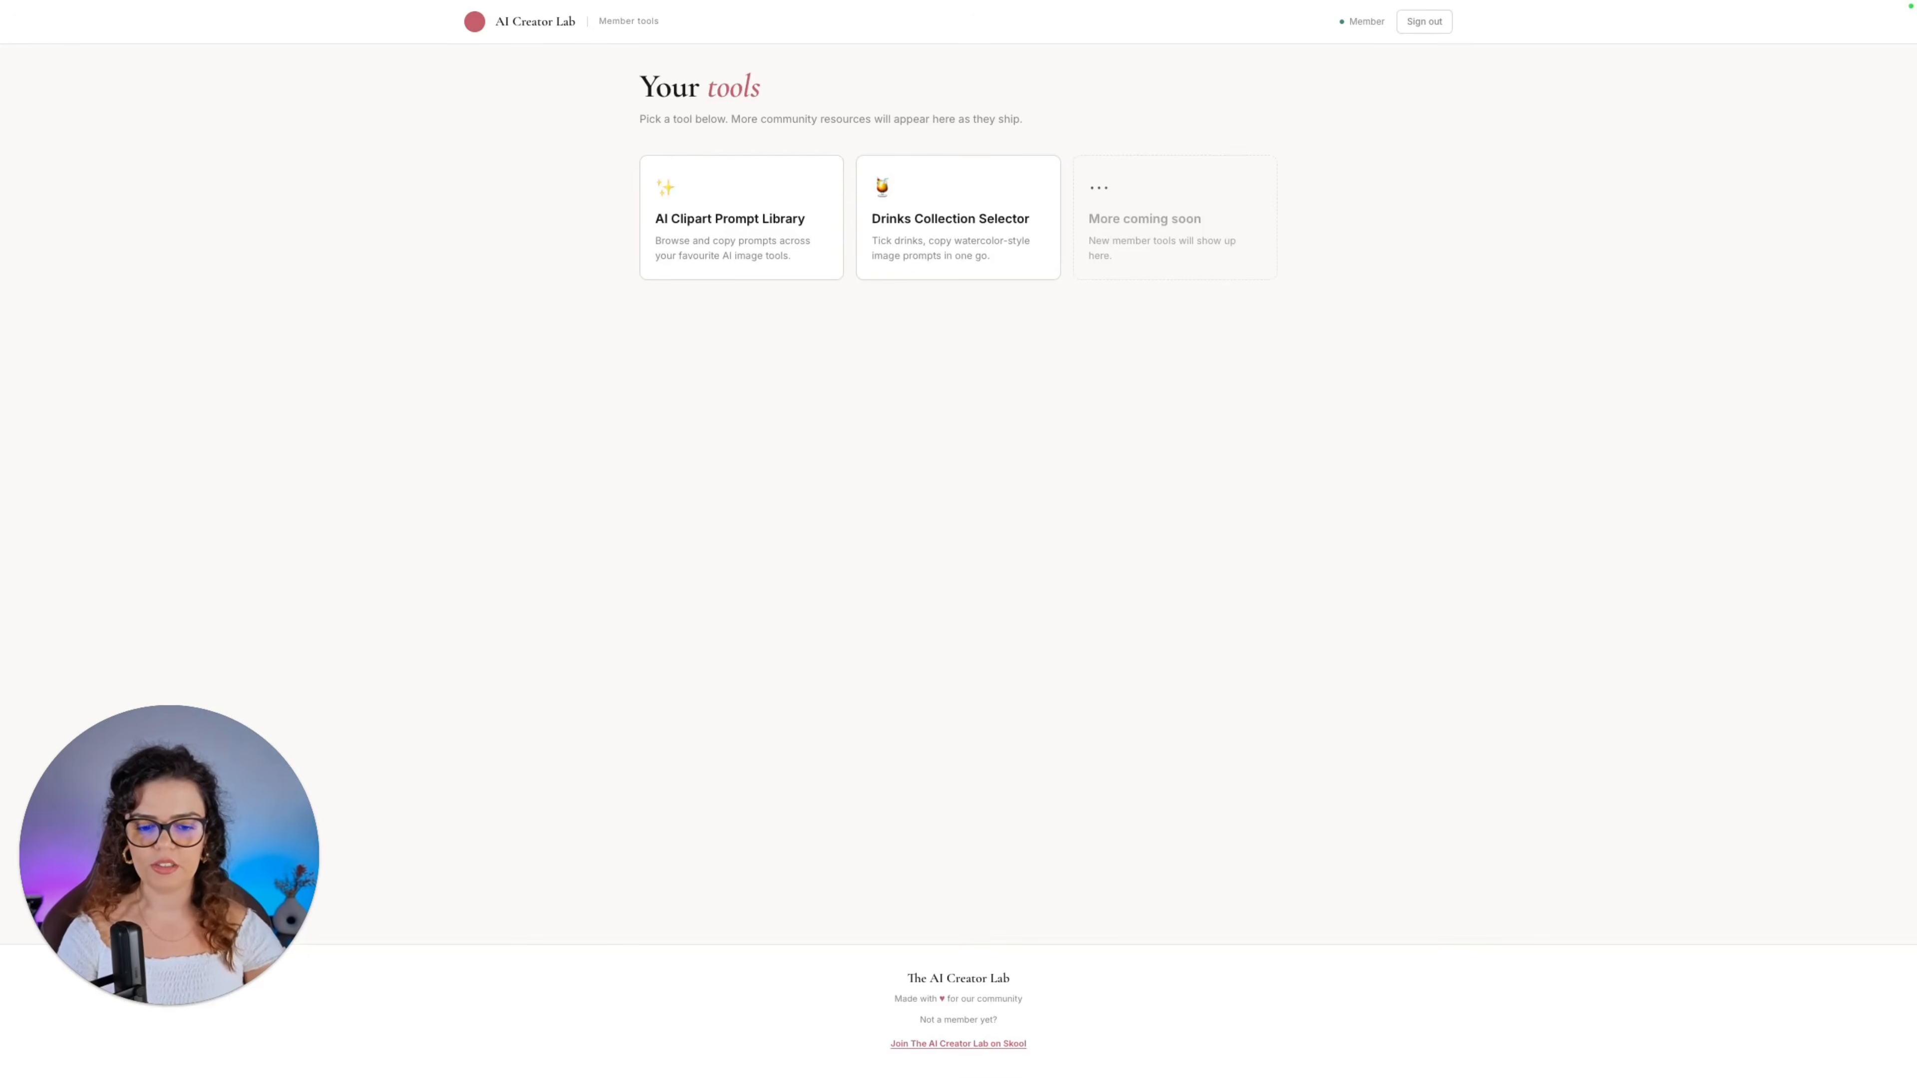
left_click(743, 260)
Search the prompt library for "cow" and select the text of the Cute Cow watercolor prompt
left_click(912, 178)
type("cow")
scroll(1108, 472, "down", 6)
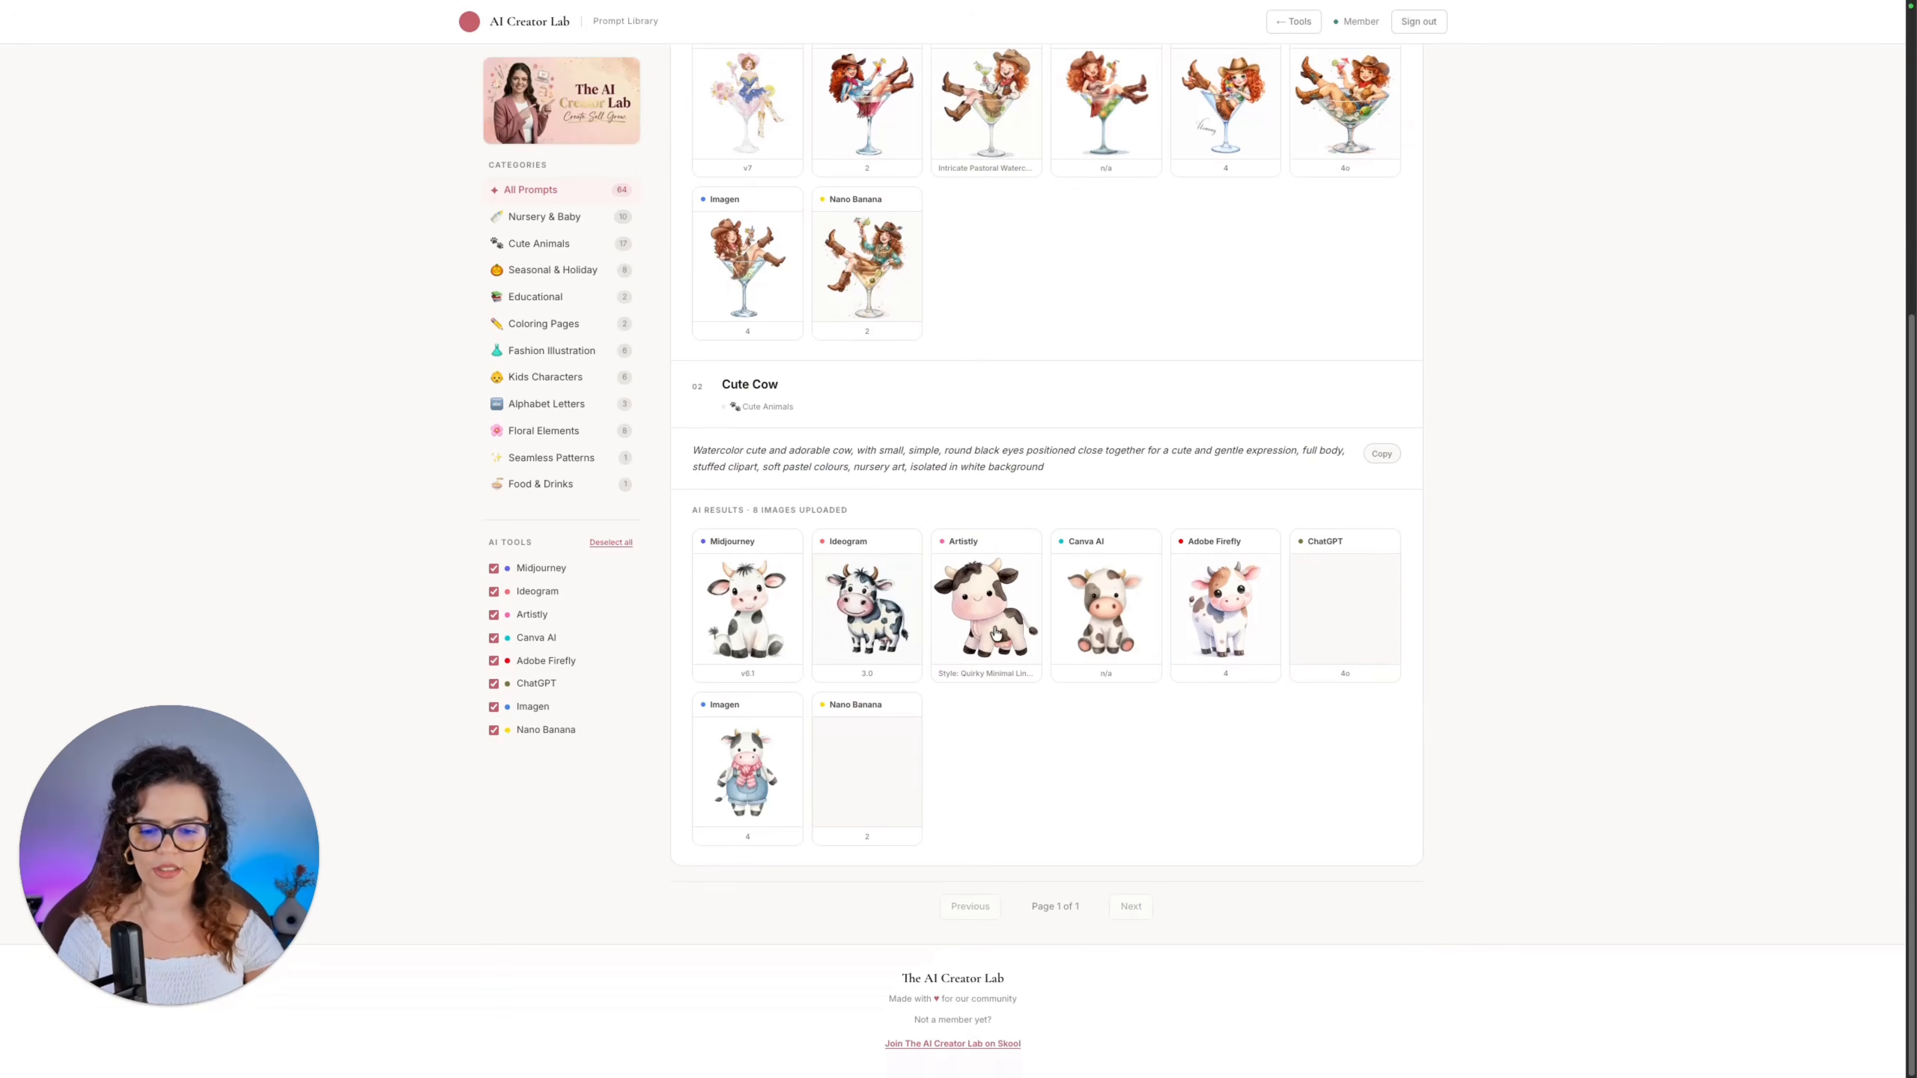
left_click_drag(1107, 472, 680, 434)
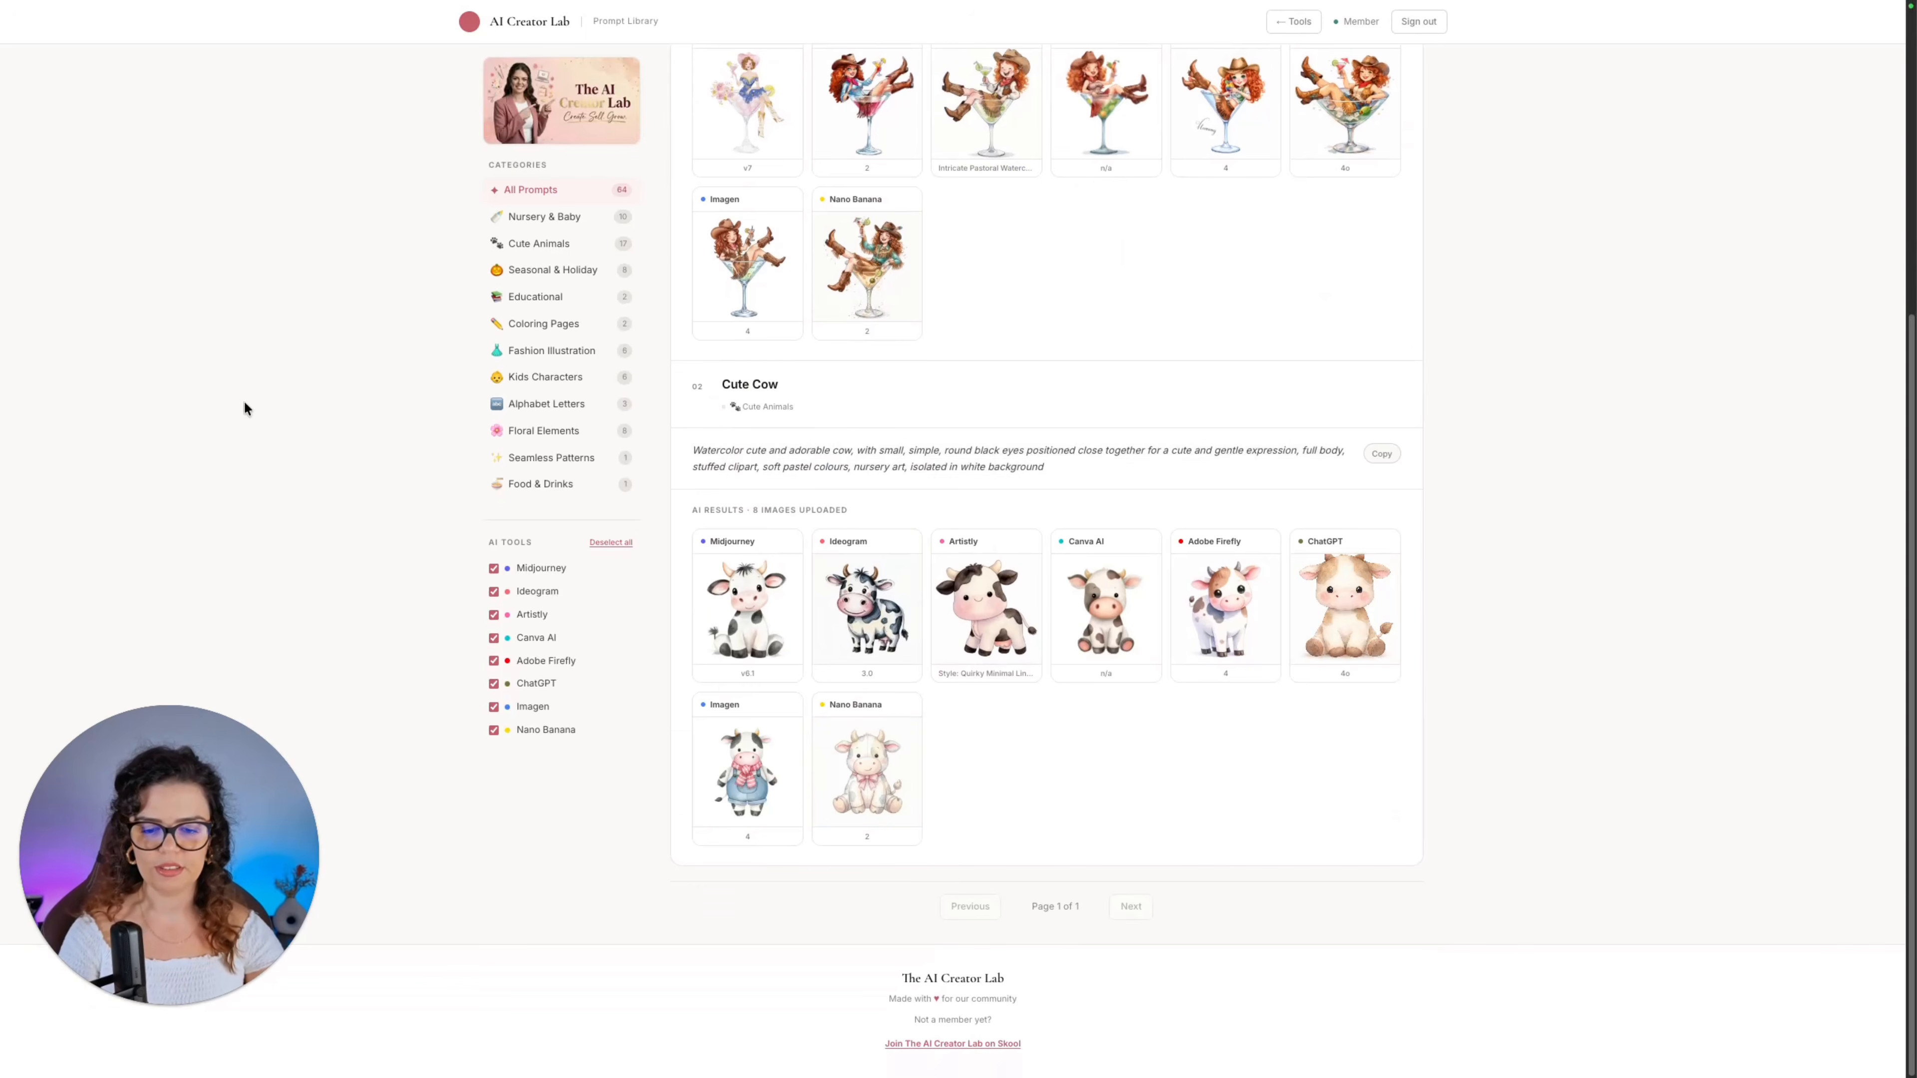
Switch to Flow, set the output count to x2, and generate images from the Cute Cow prompt with giraffe as the animal
left_click(78, 183)
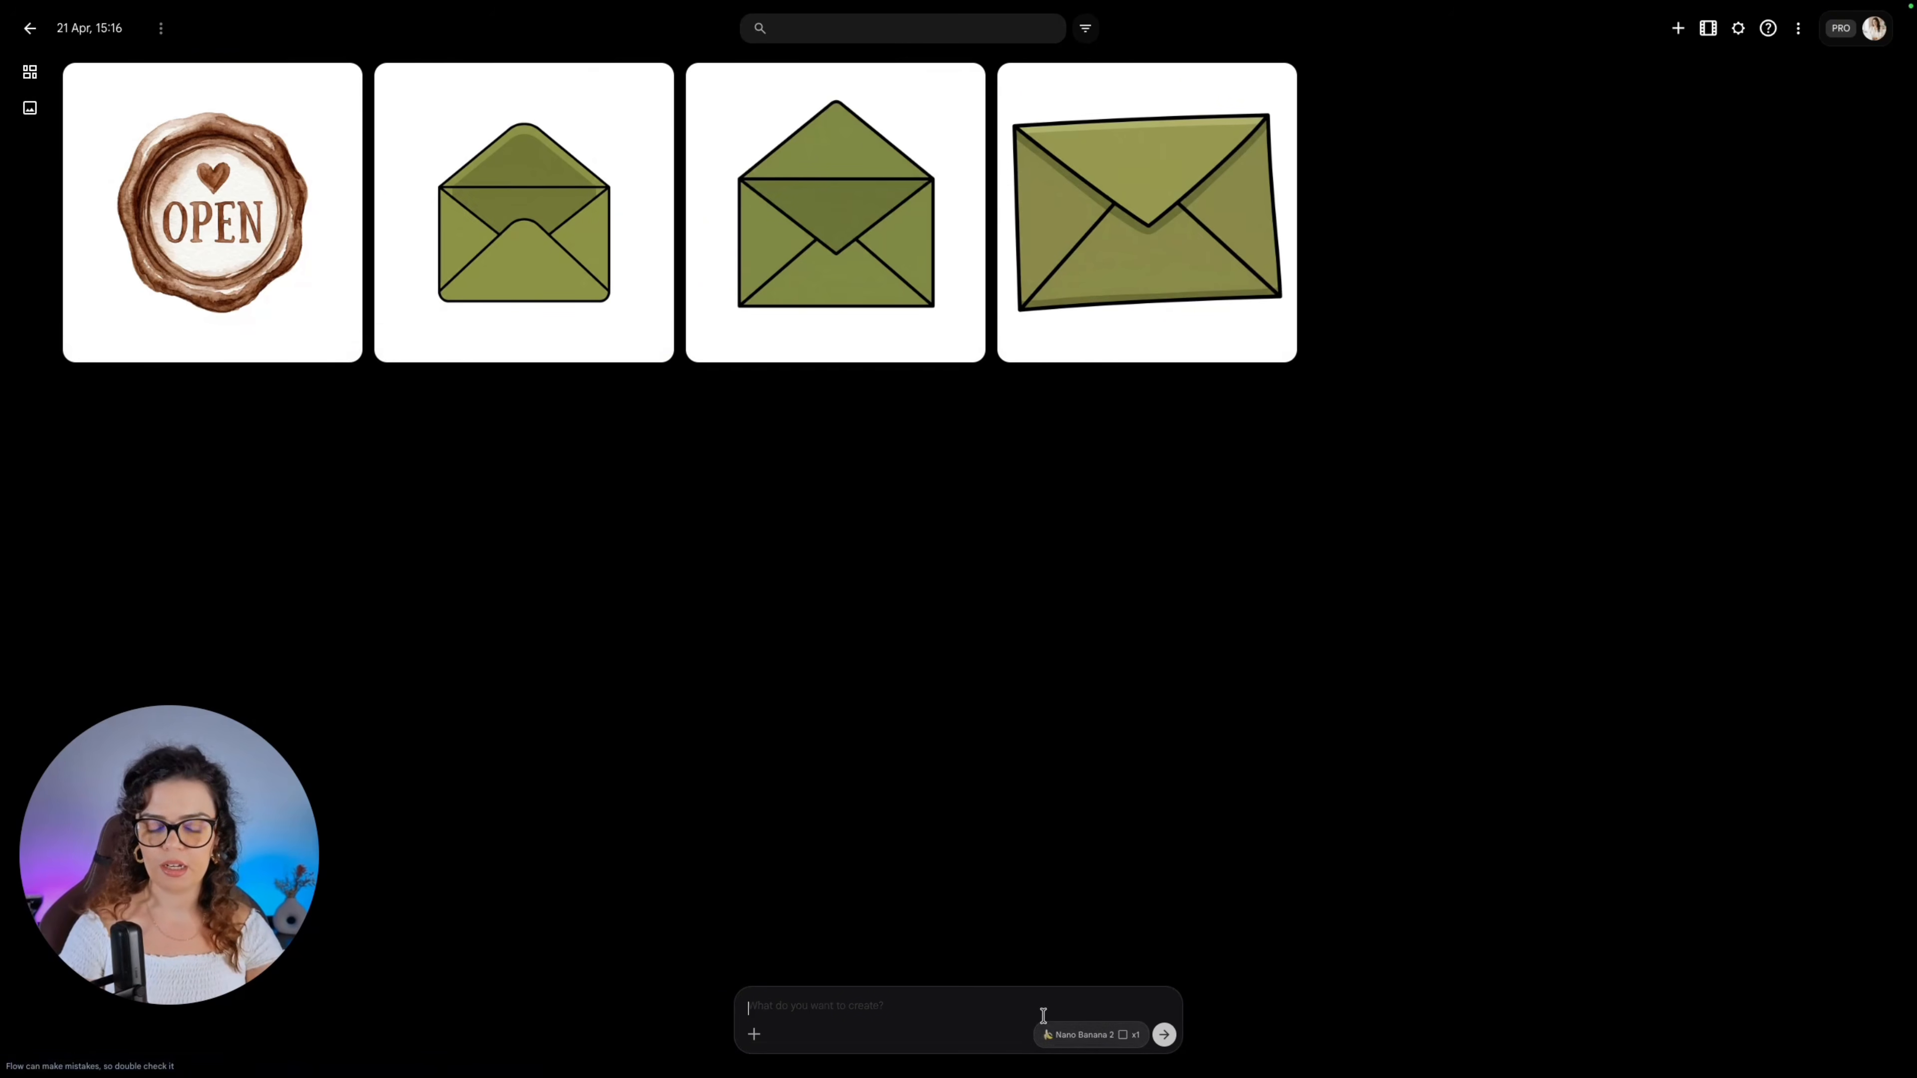
left_click(1072, 1034)
left_click(1025, 931)
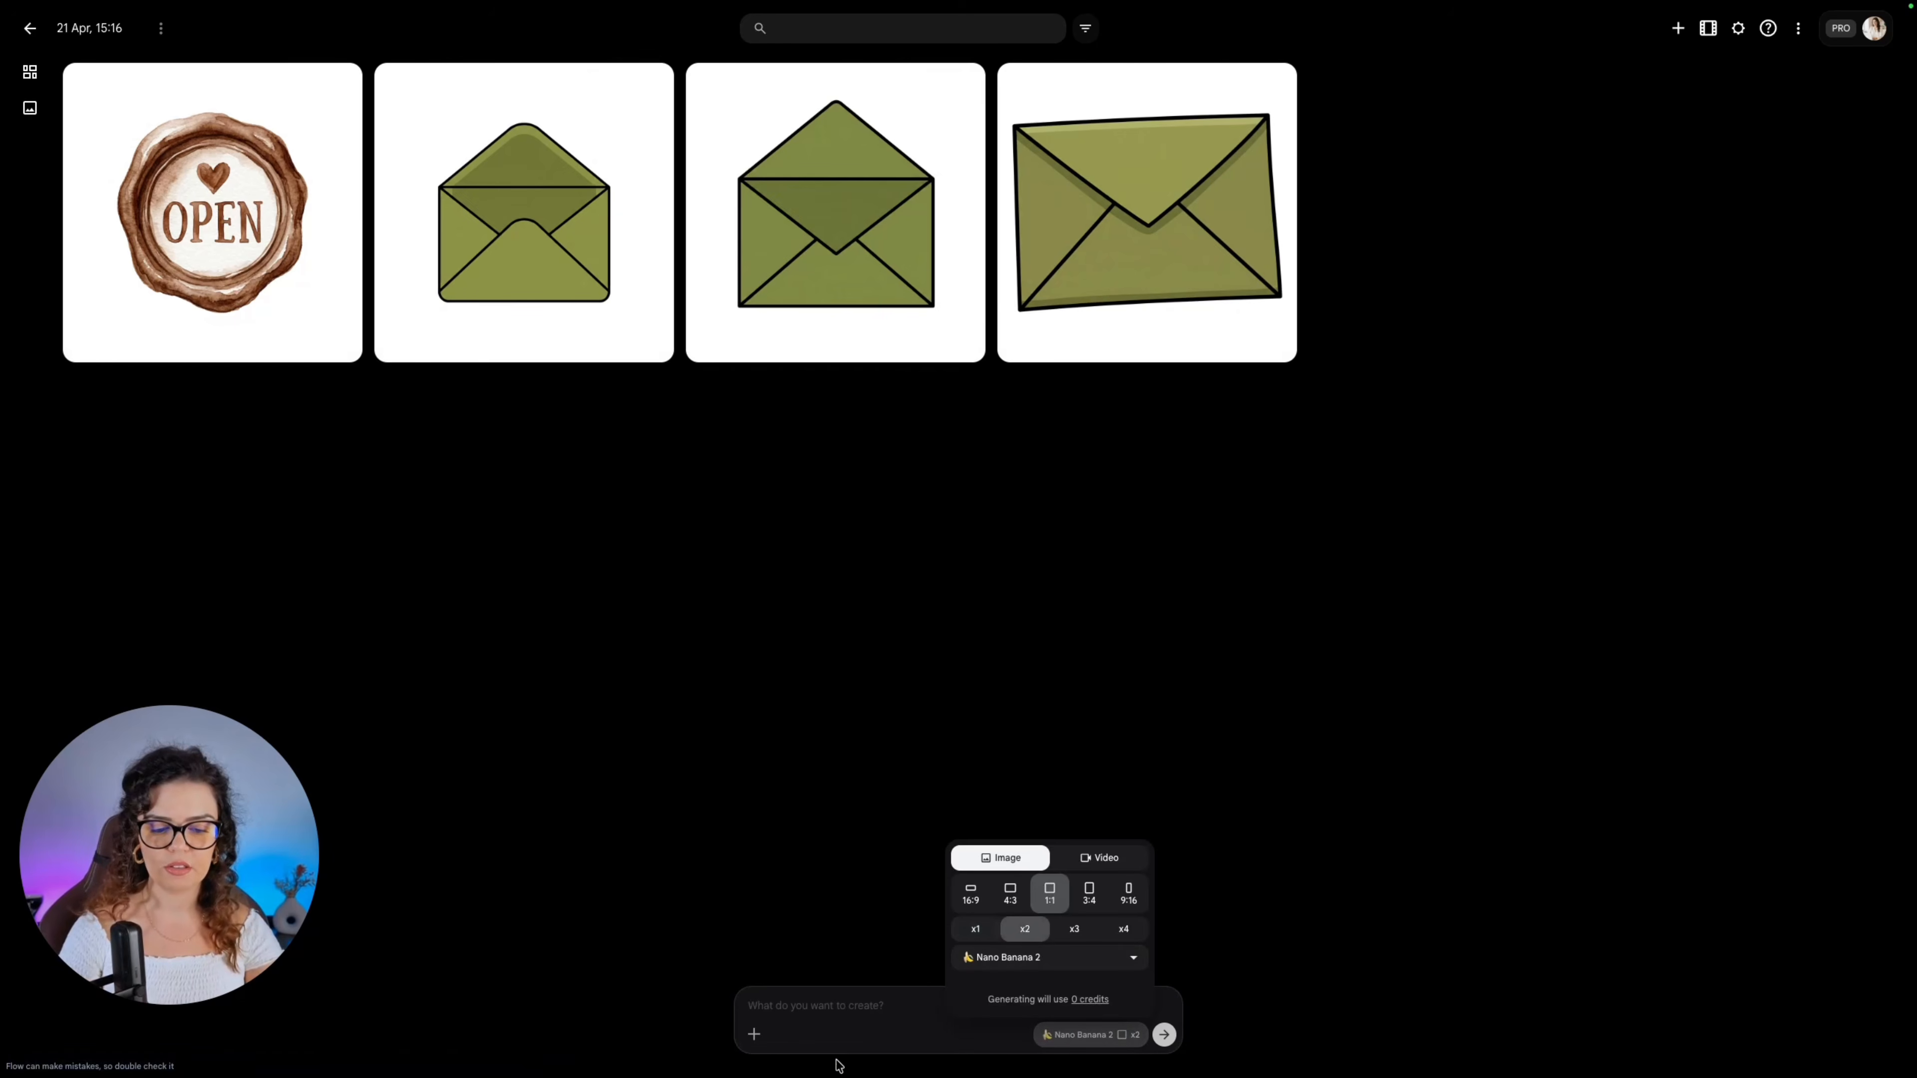
left_click(846, 1008)
type("Watercolor cute and adorable giraffe, with small, simple, round black eyes positioned close together for a cute and gentle expression, full body, stuffed clipart, nursery art, isolated in white background")
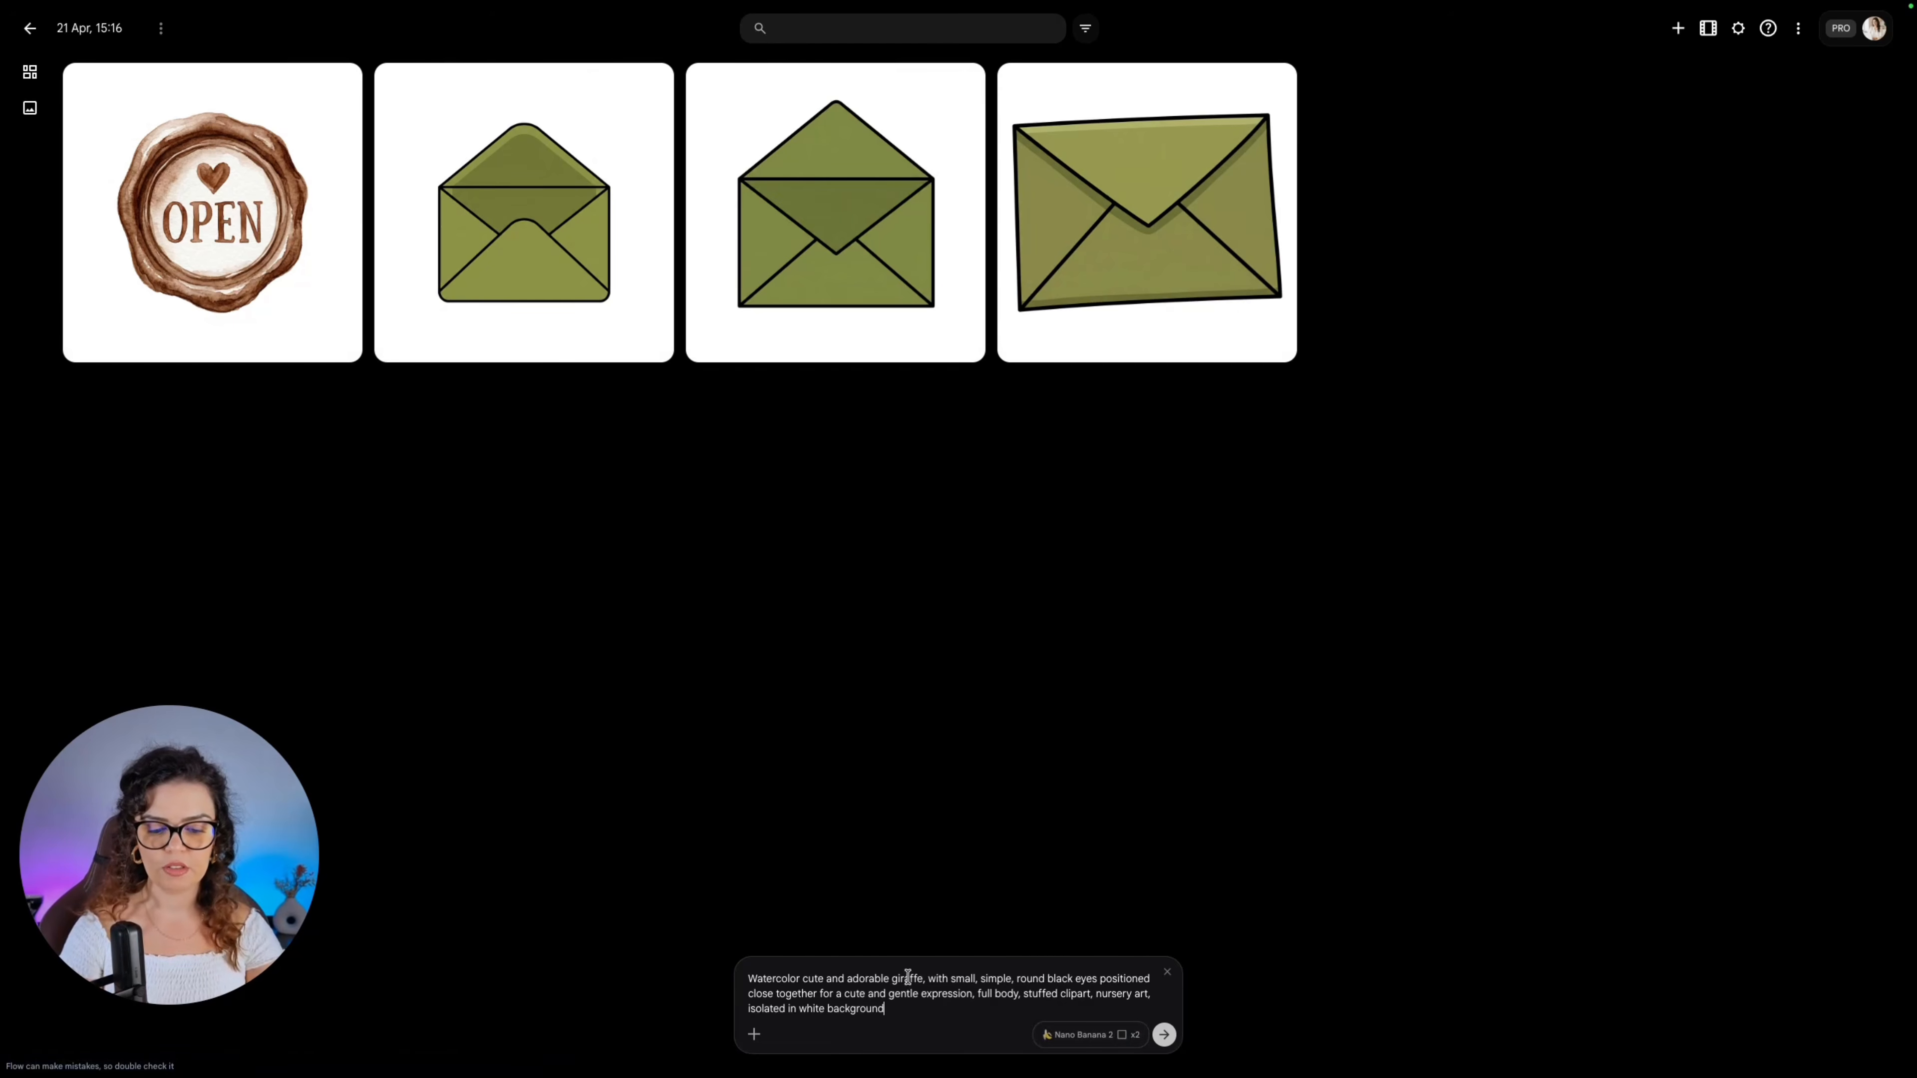
key("Return")
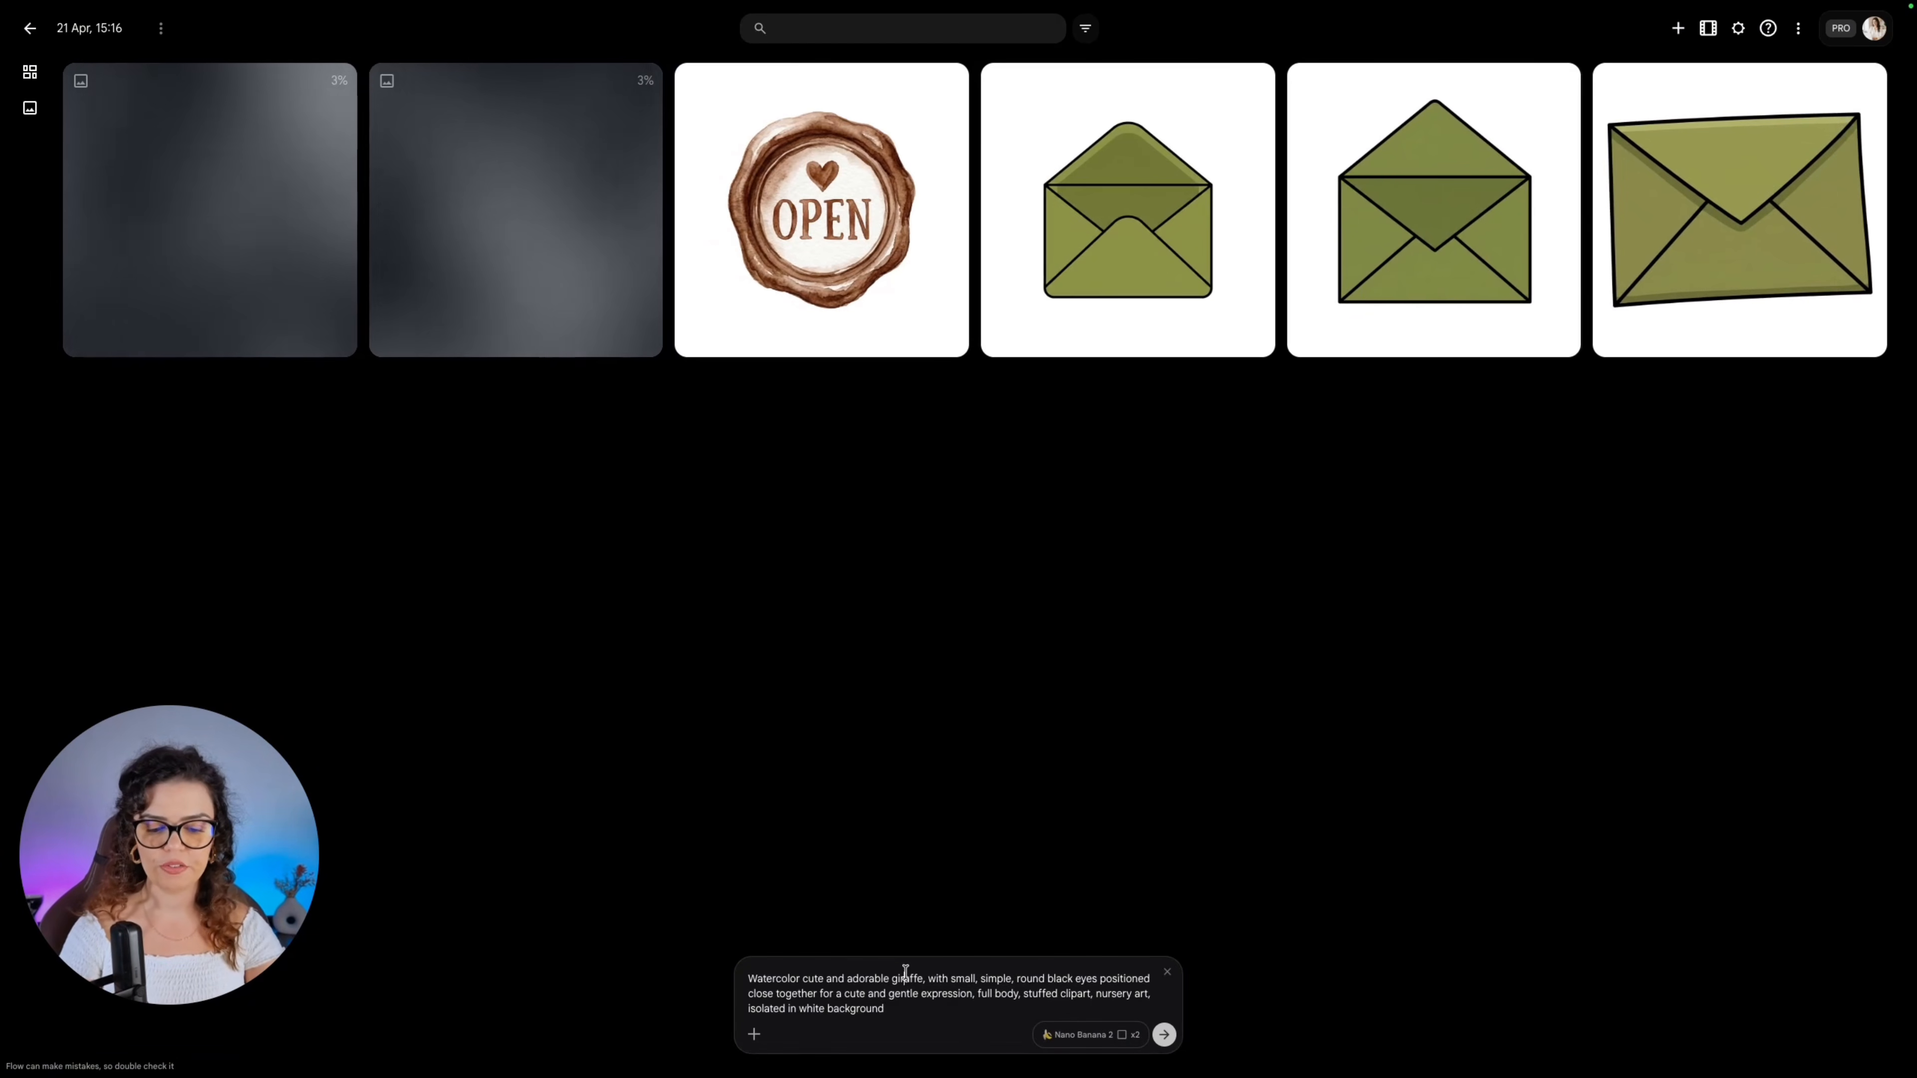
Change the animal in the watercolor prompt to lion and generate the images, resubmitting the nursery prompt for further clipart
double_click(907, 978)
type("lion")
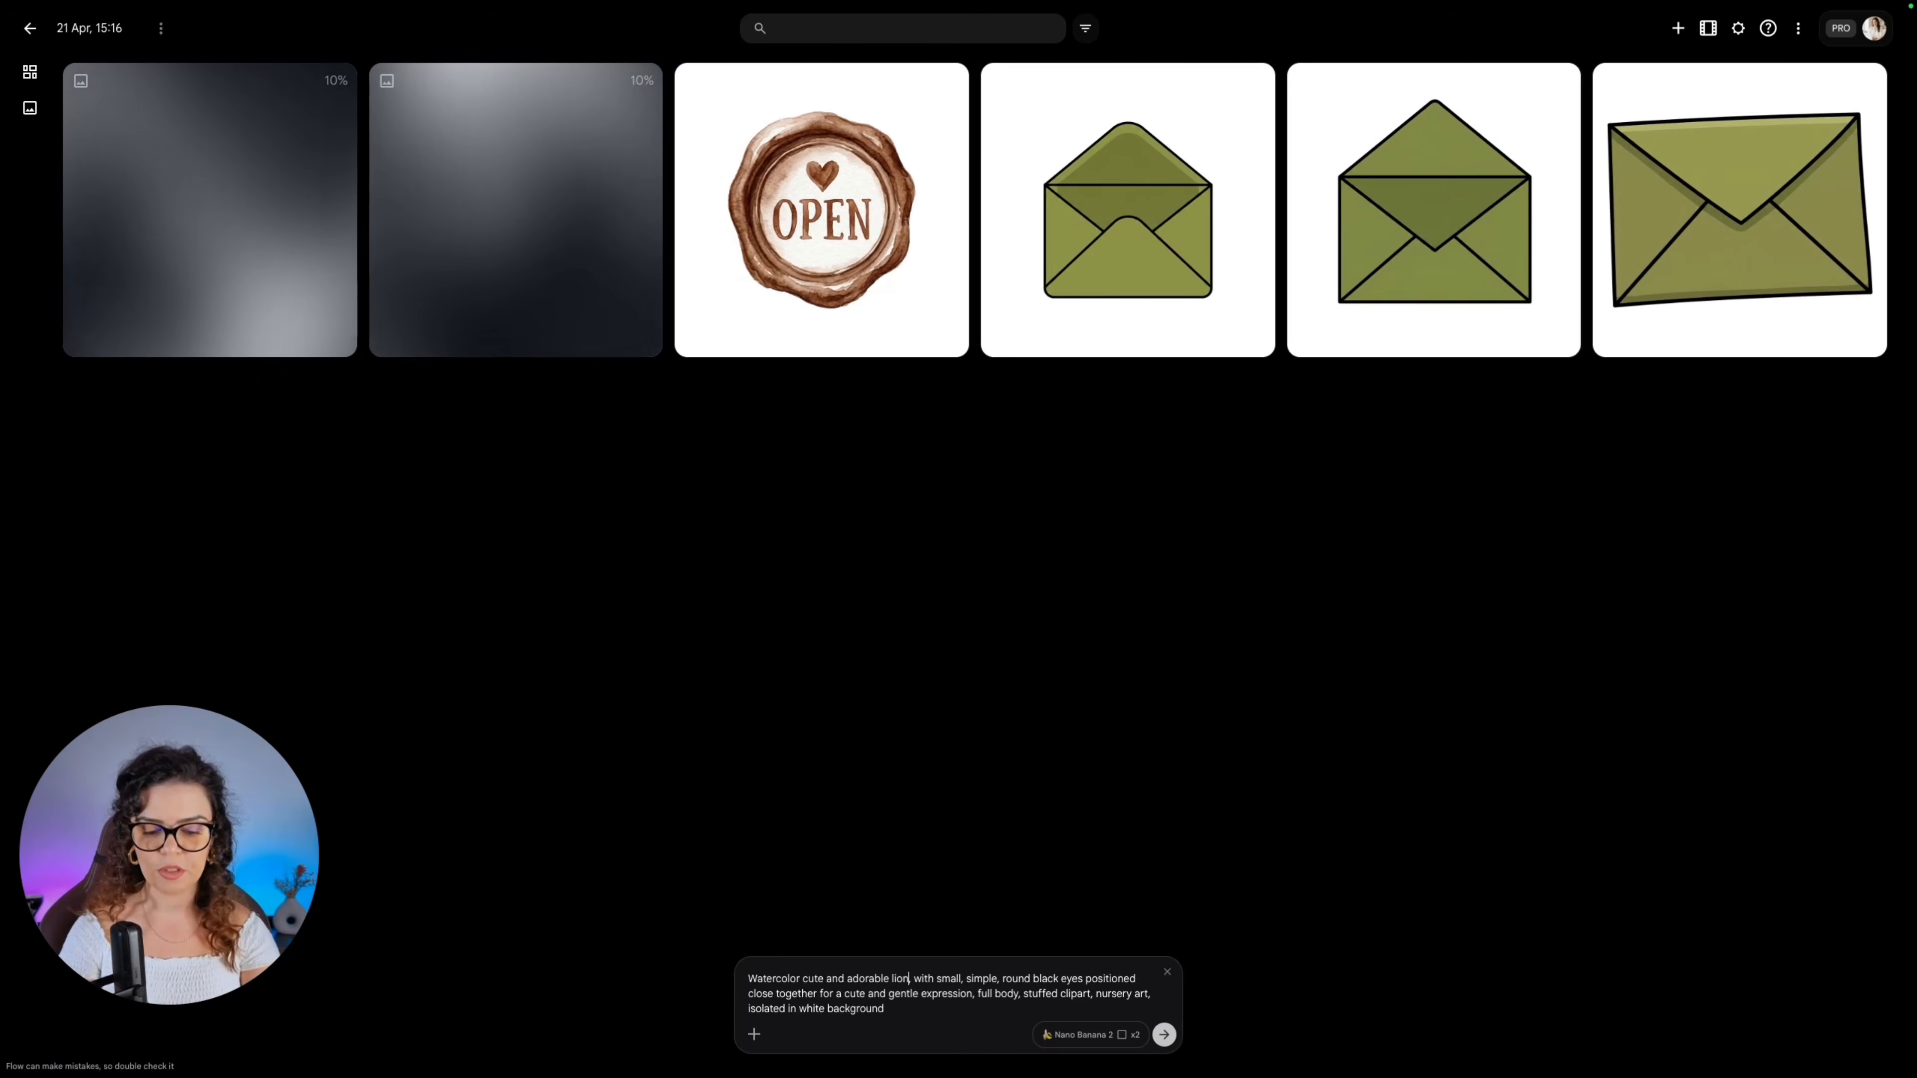
key("Return")
type("Watercolor cute and adorable giraffe, with small, simple, round black eyes positioned close together for a cute and gentle expression, full body, stuffed clipart, nursery art, isolated in white background")
double_click(906, 978)
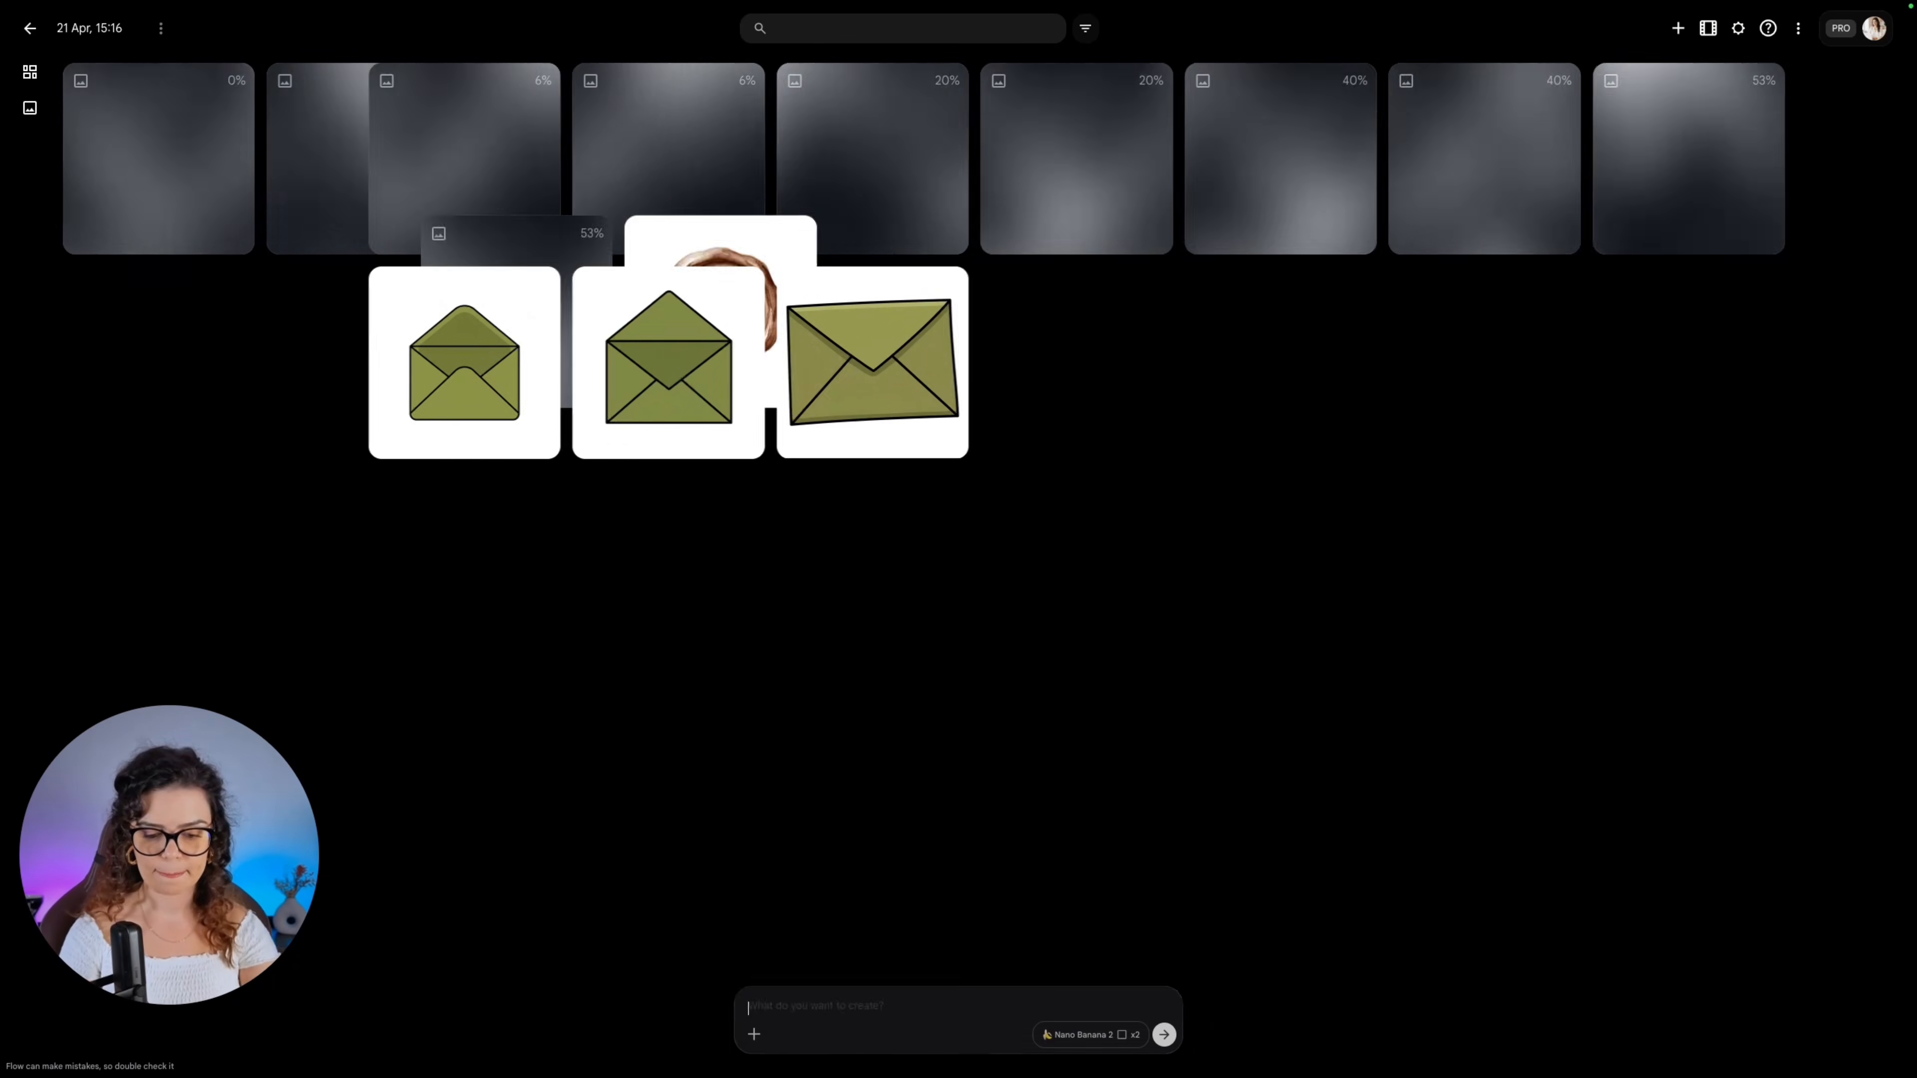
type("lion")
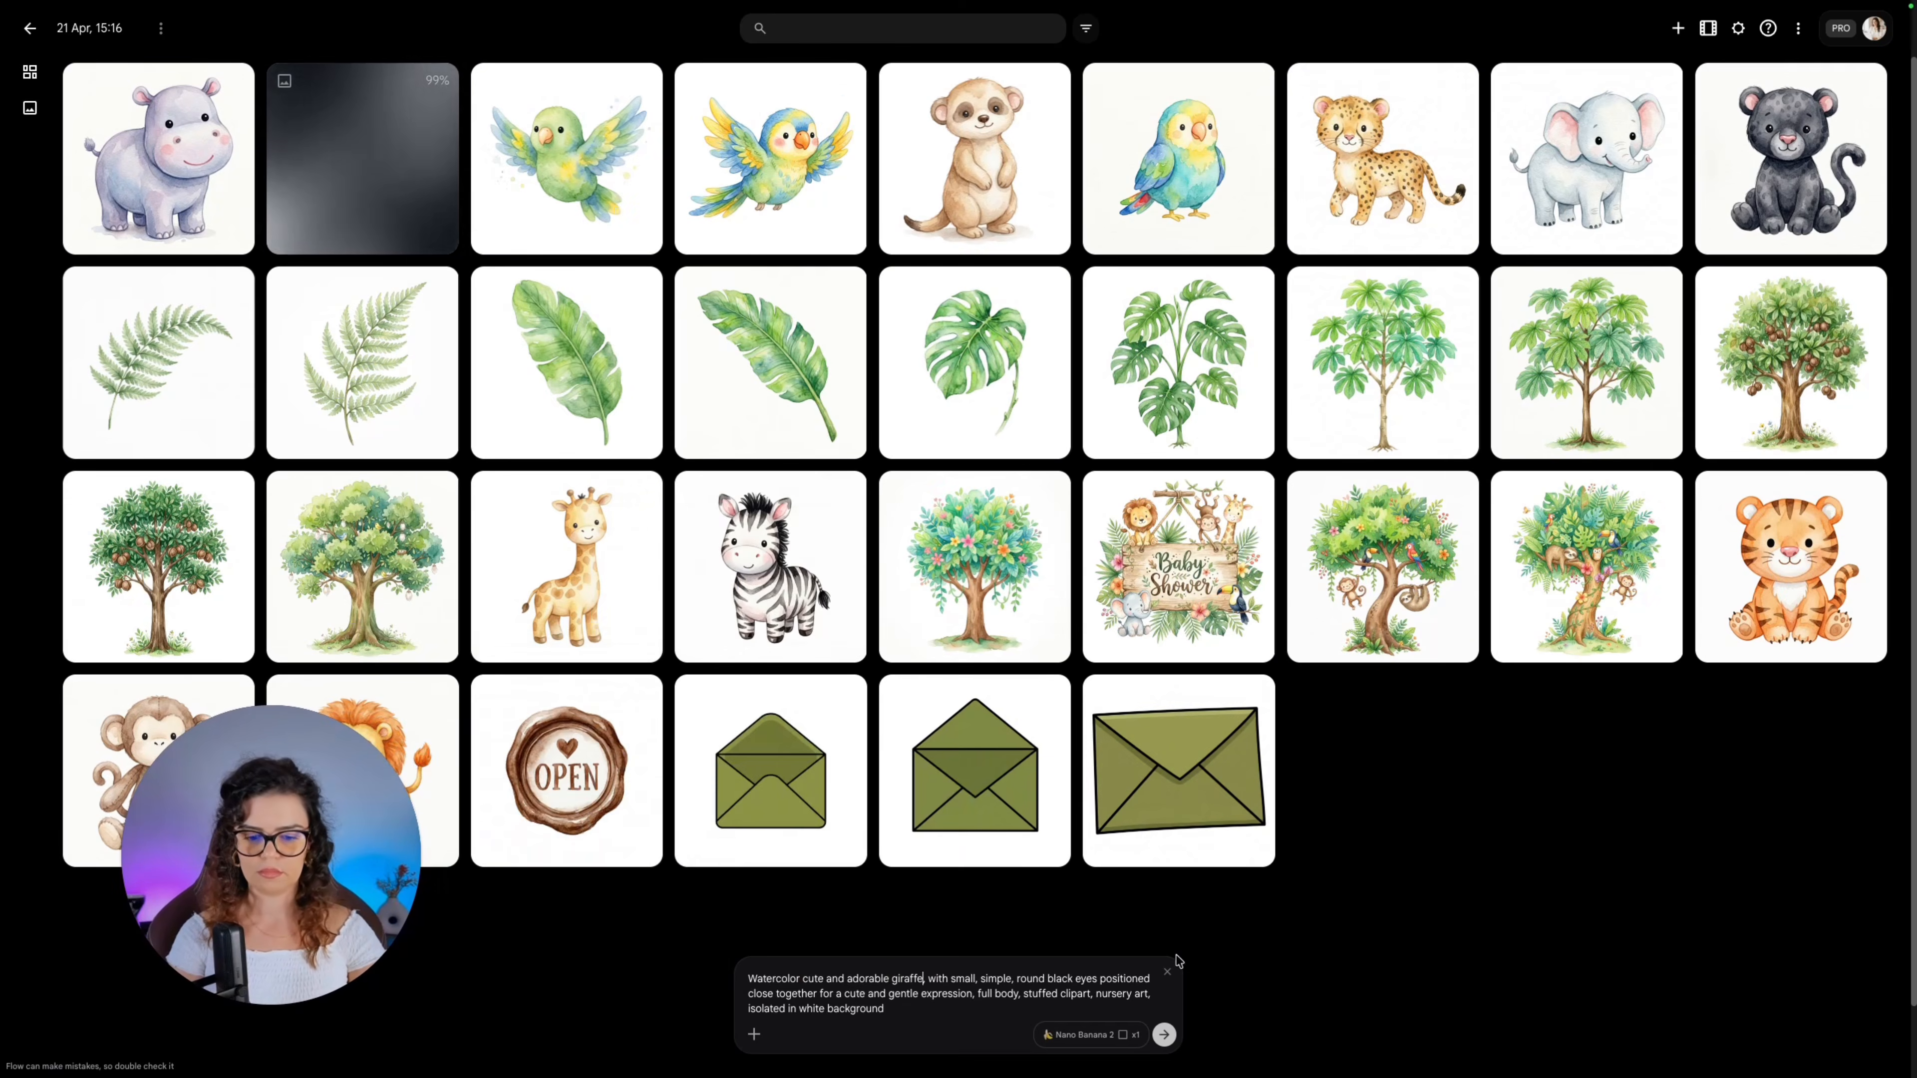
key("Return")
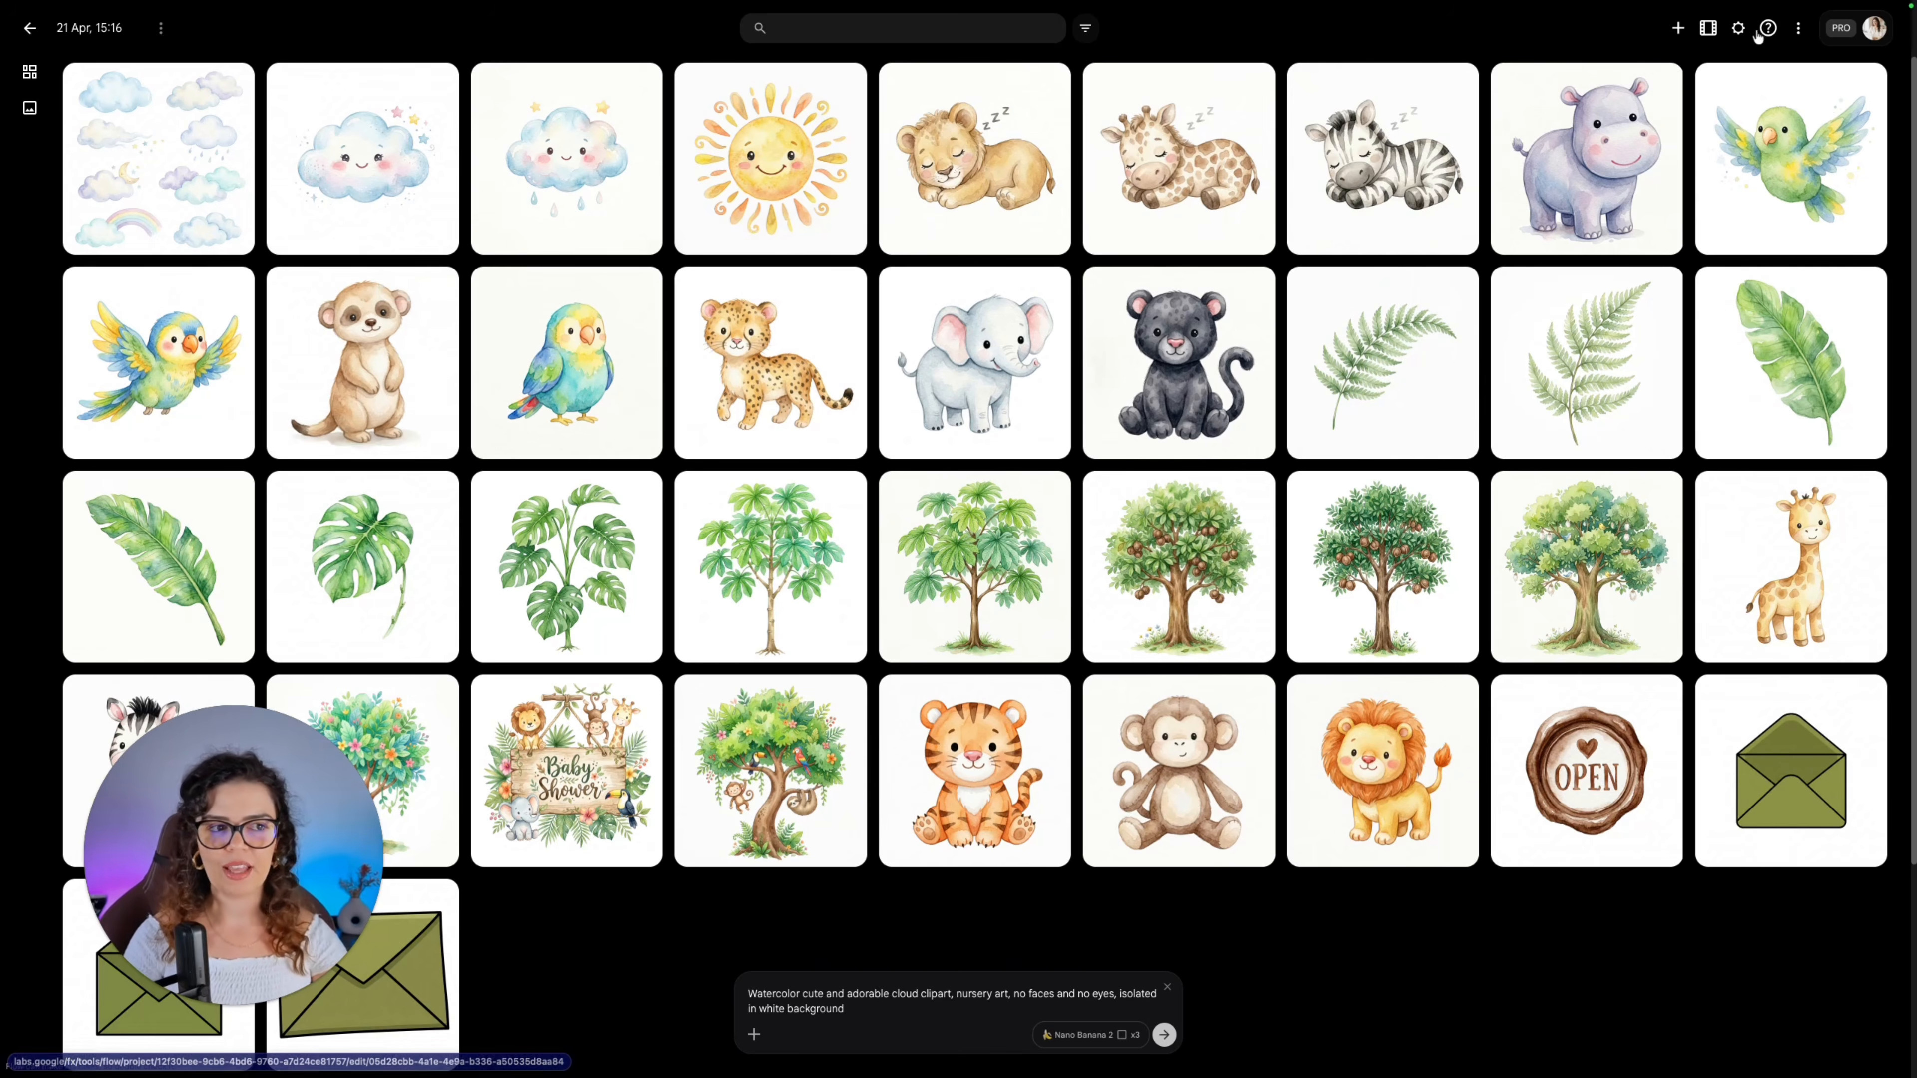
Download the whole Flow project with all generated clipart
left_click(1797, 31)
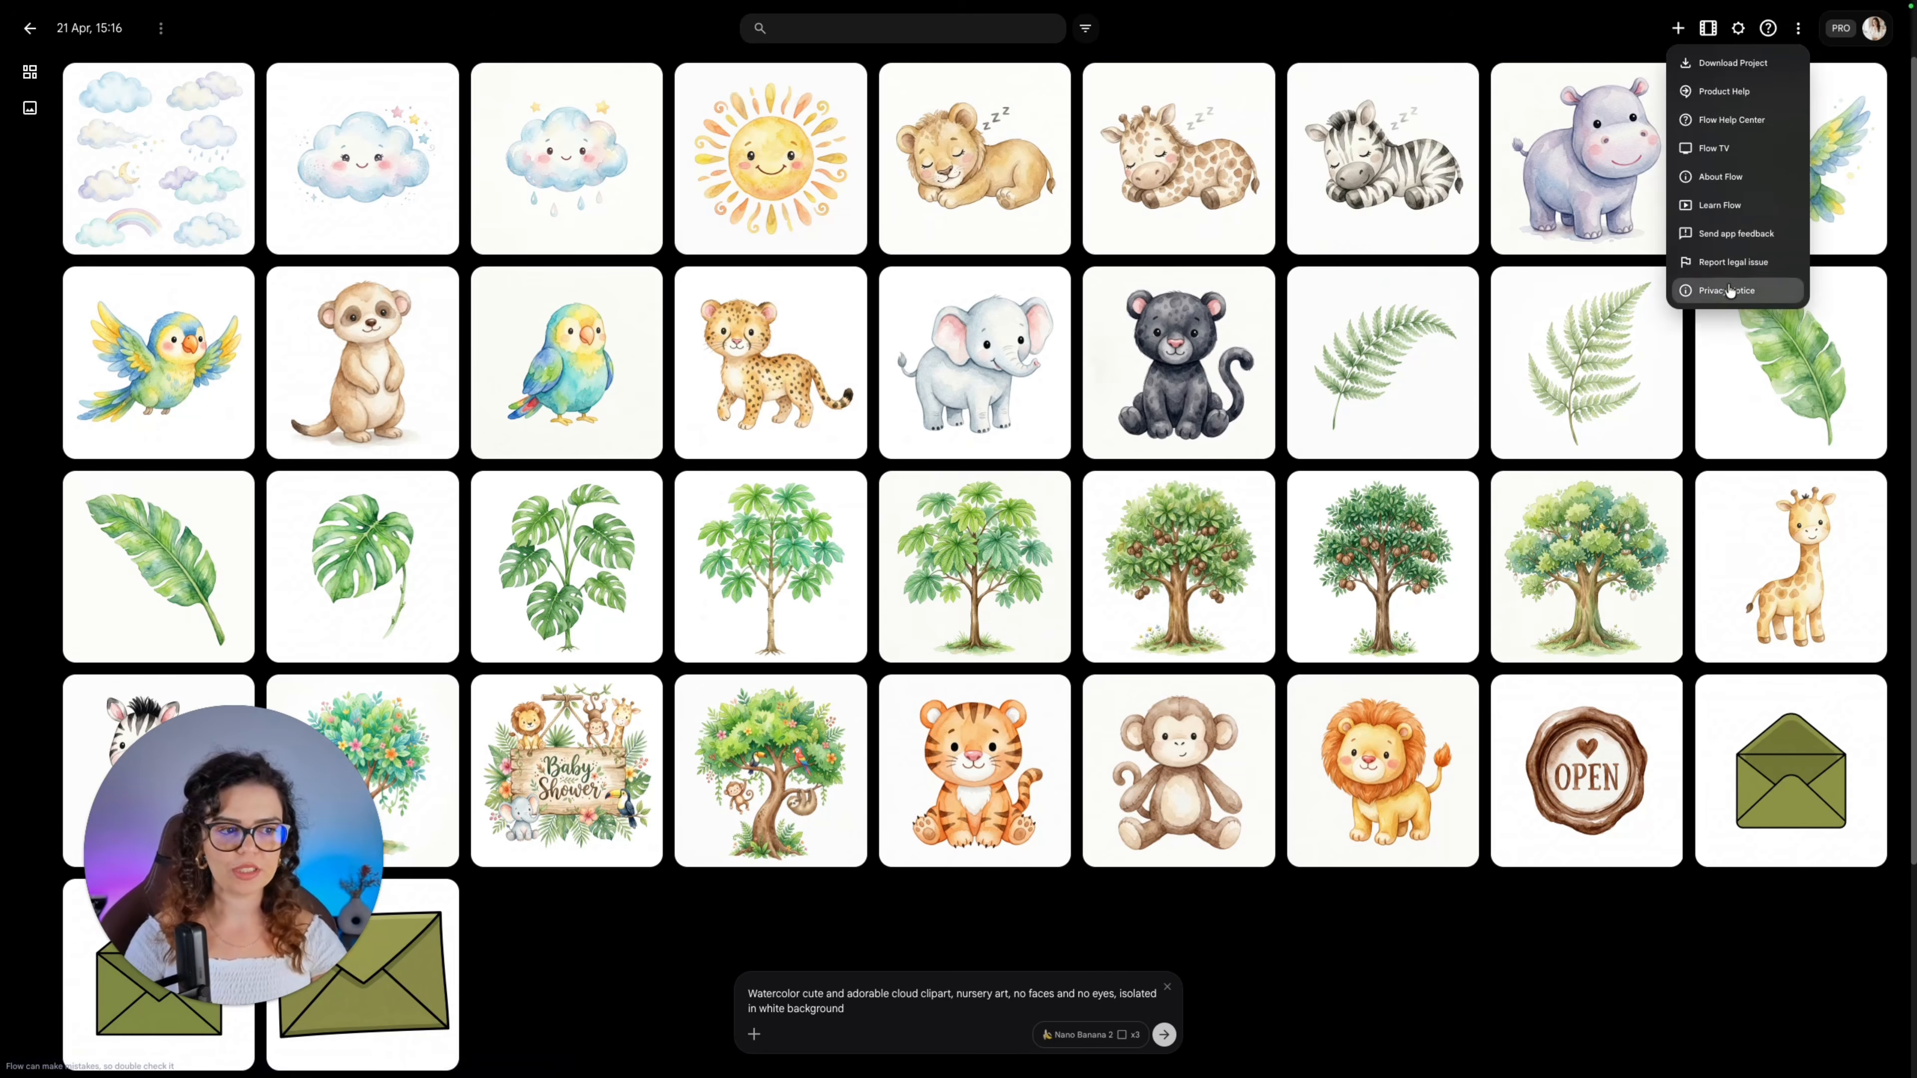
left_click(1781, 65)
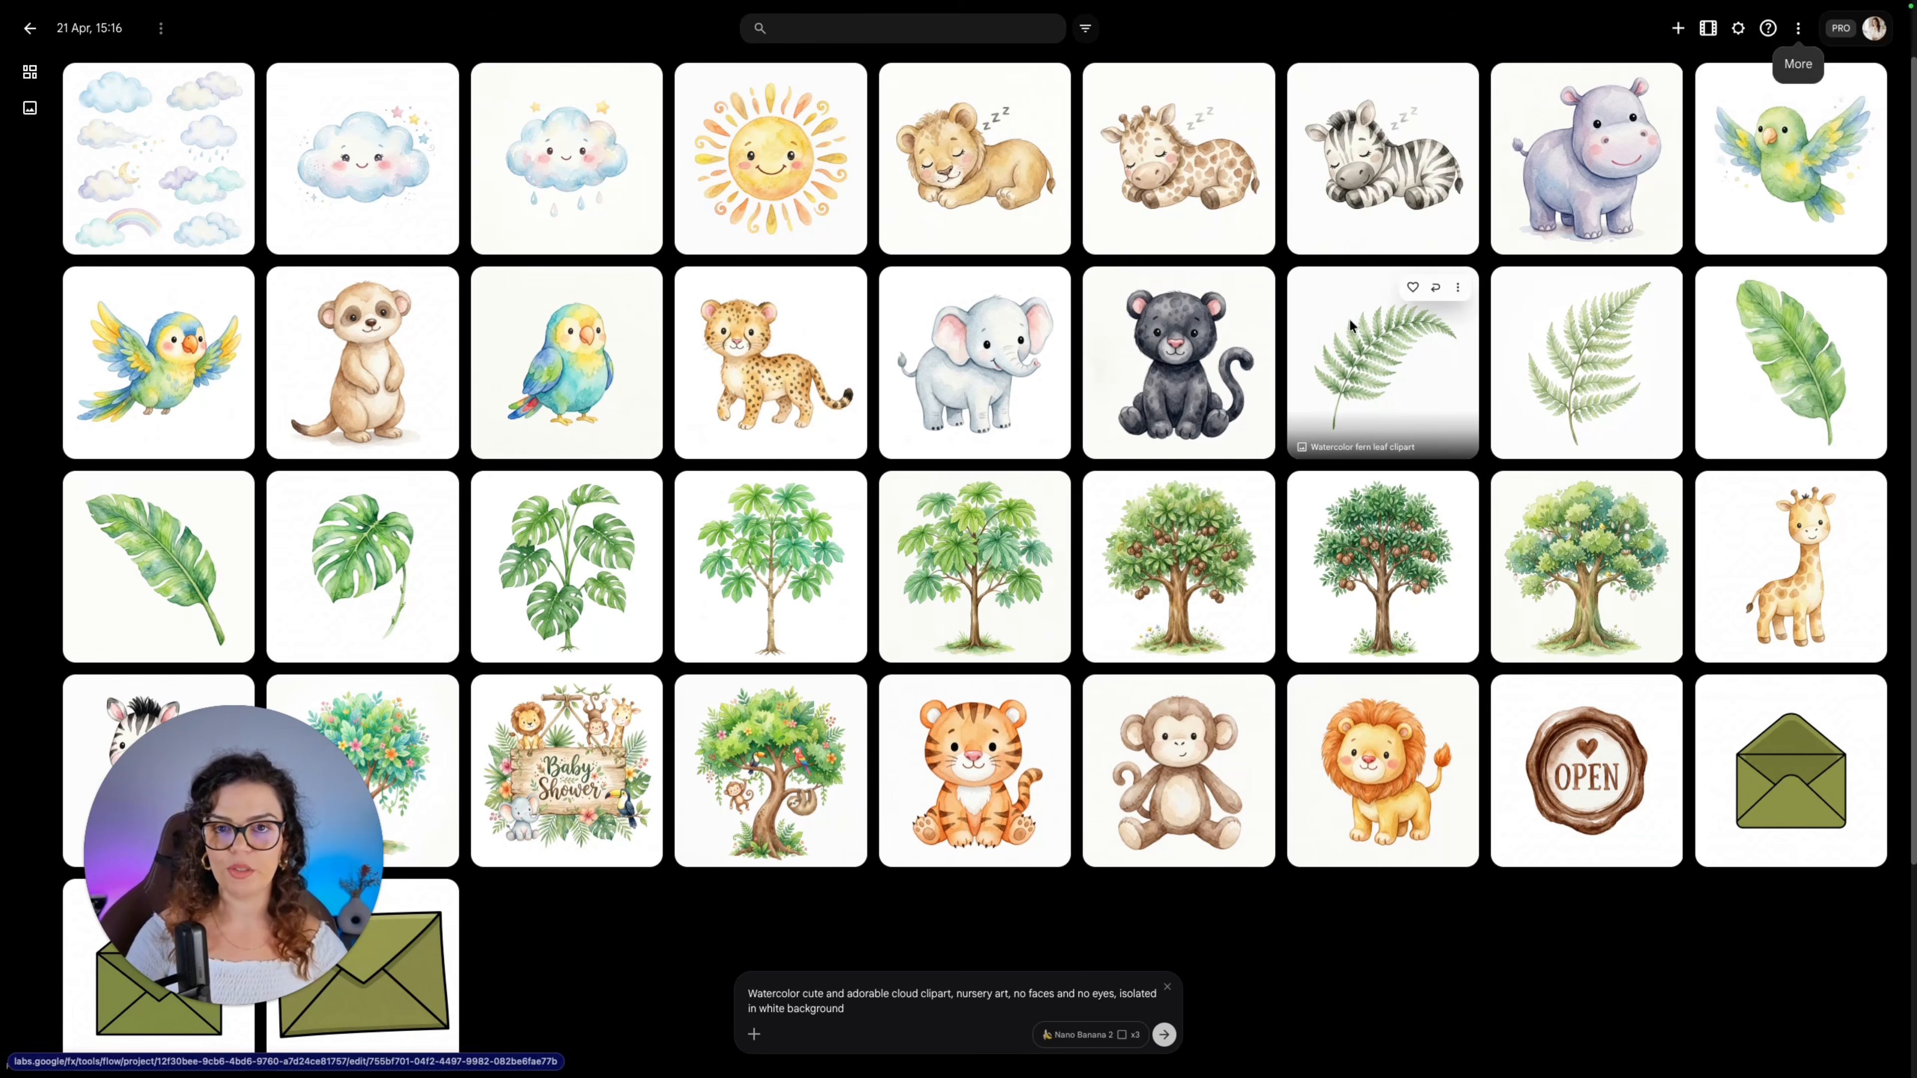
Launch Topaz Gigapixel and load all the images from the desktop folder "download 2" into it
key("alt+space")
type("top")
key("Return")
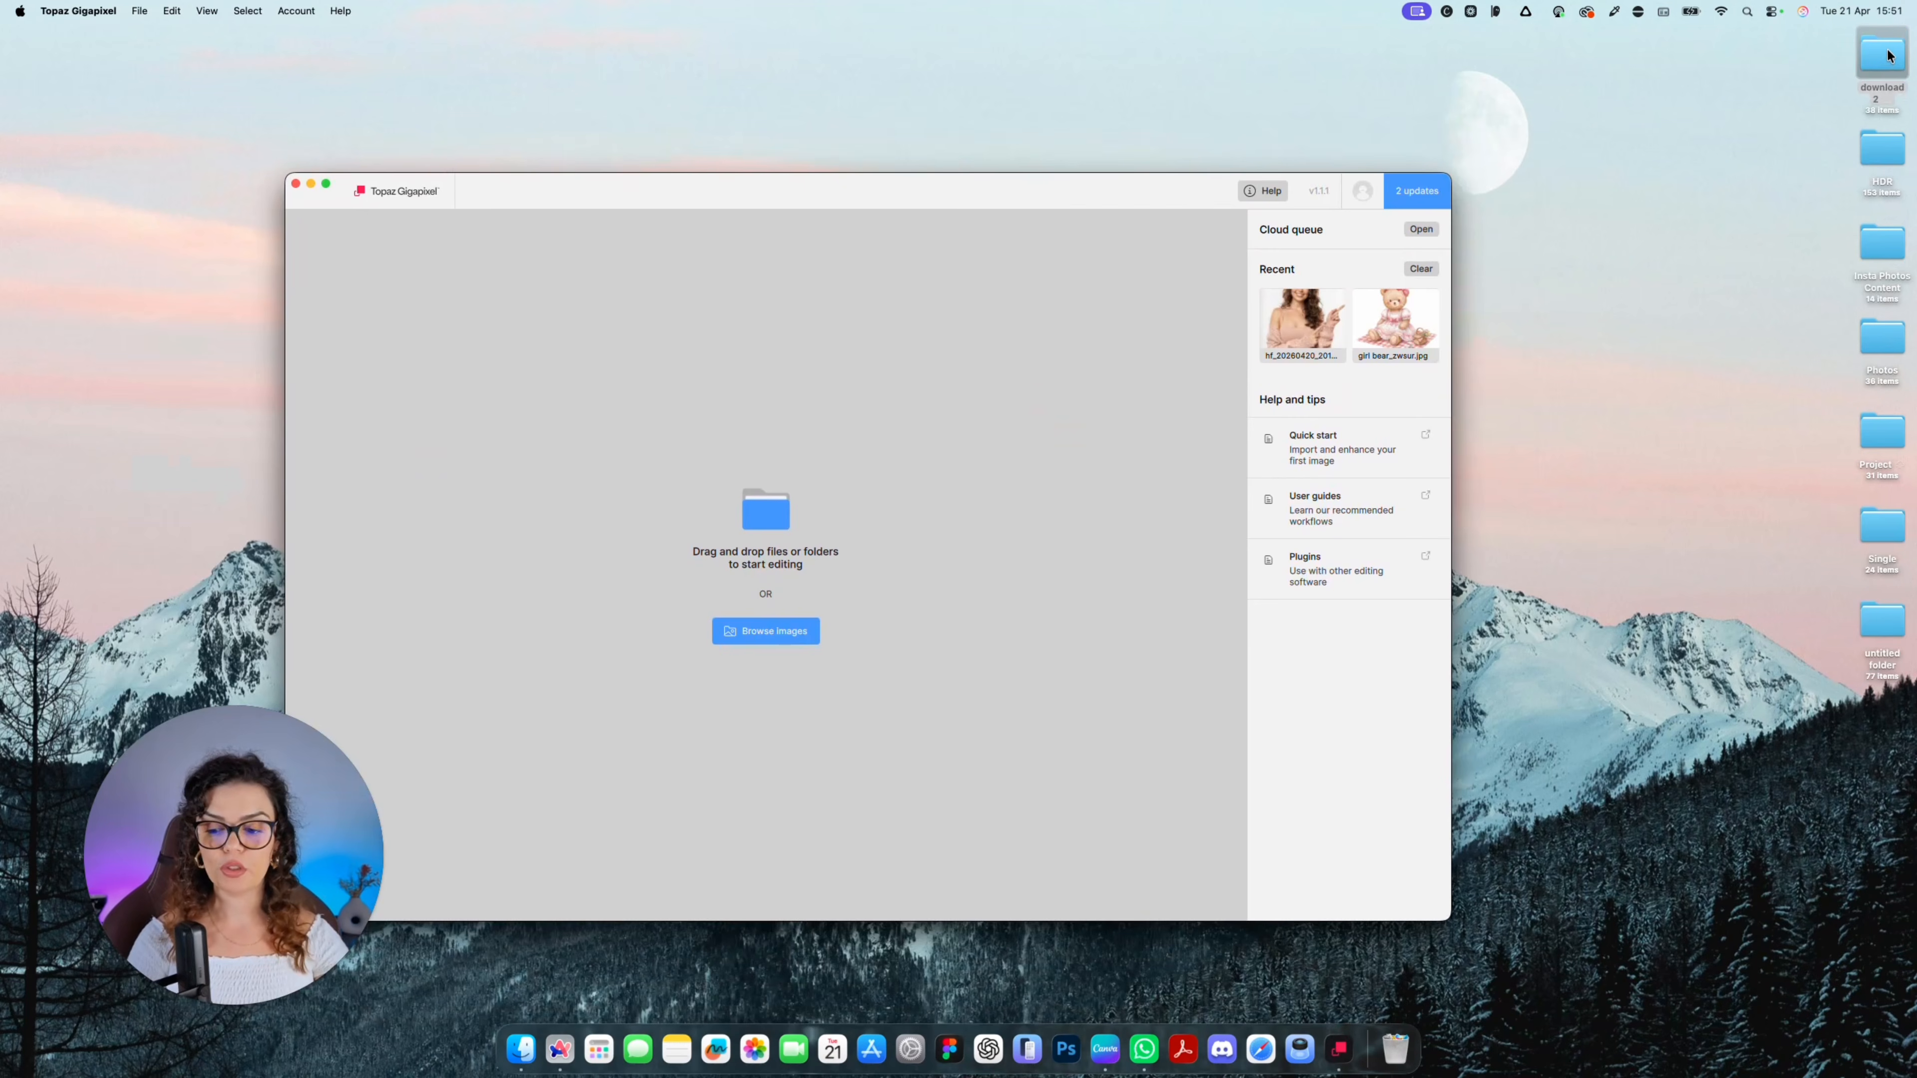
left_click(1889, 55)
double_click(1890, 55)
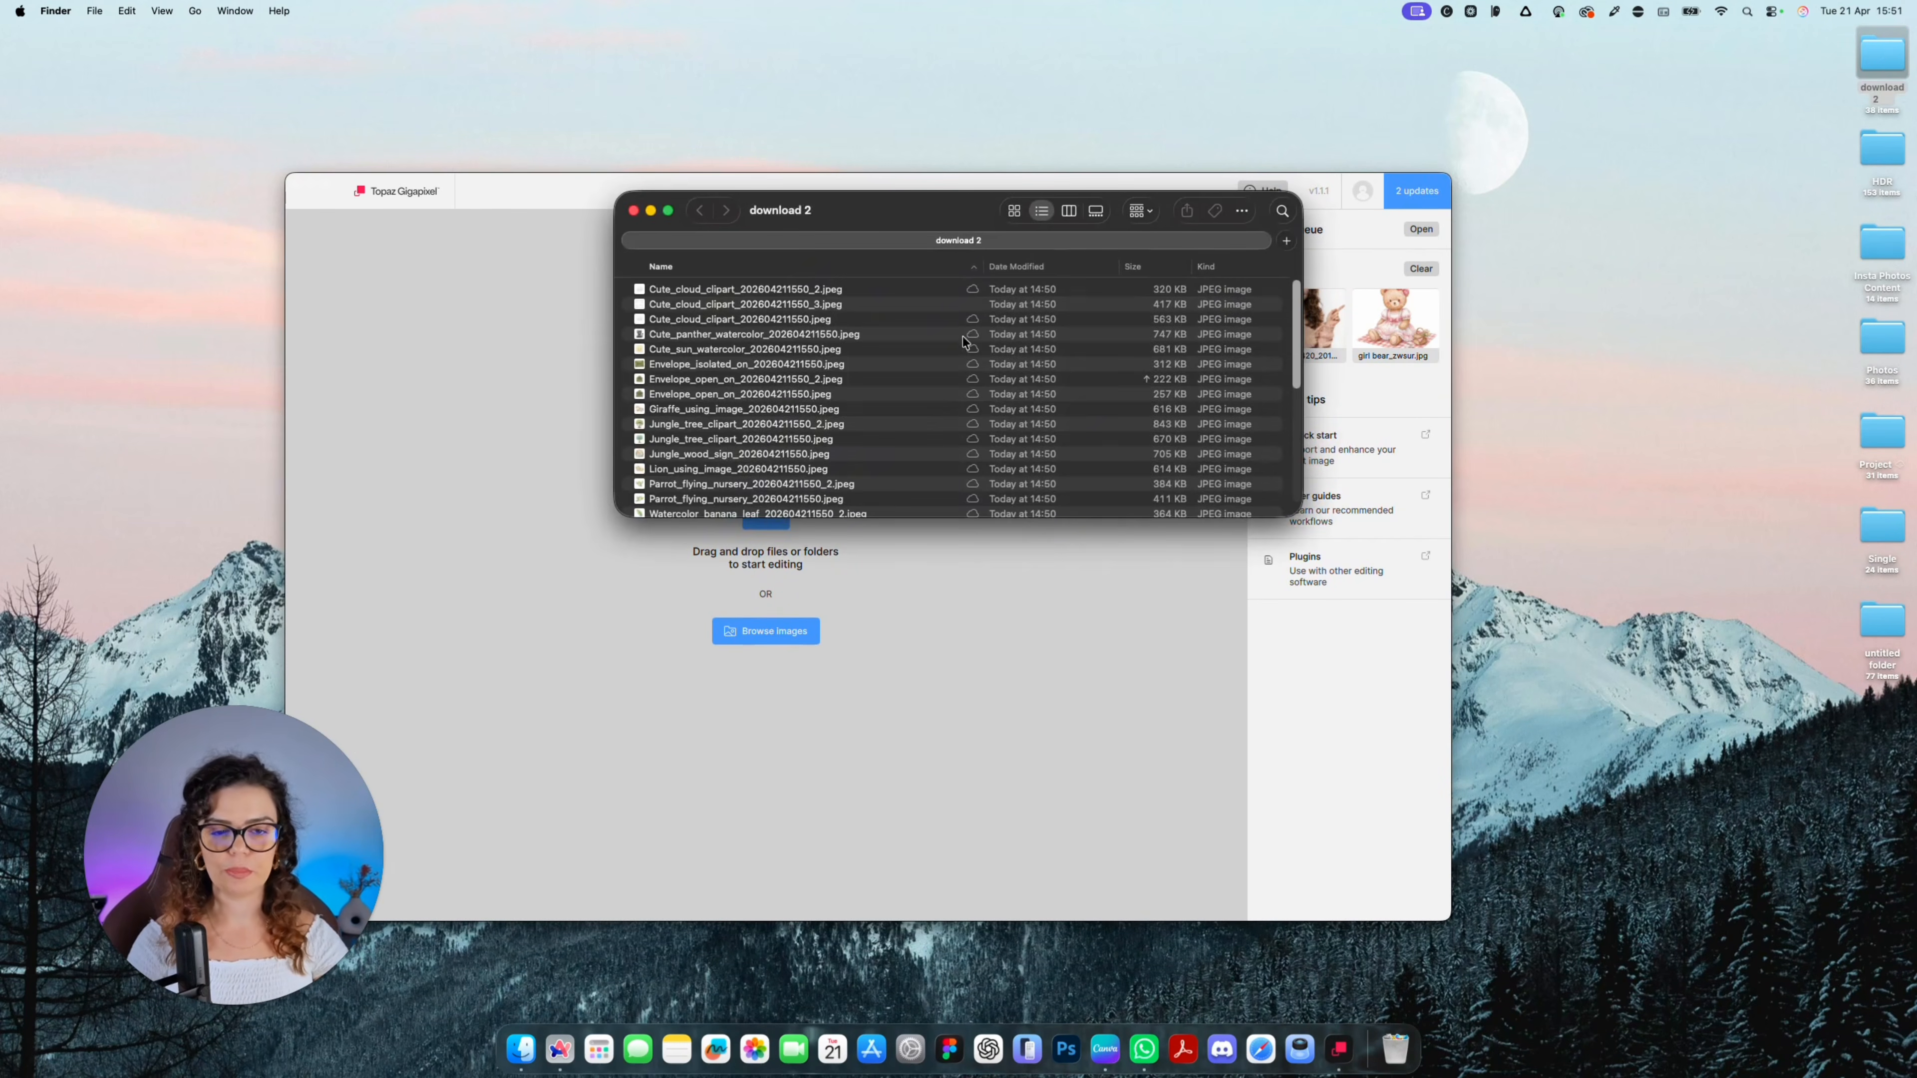
key("super+a")
mouse_move(851, 531)
left_mouse_down()
mouse_move(864, 571)
mouse_move(863, 551)
left_mouse_up()
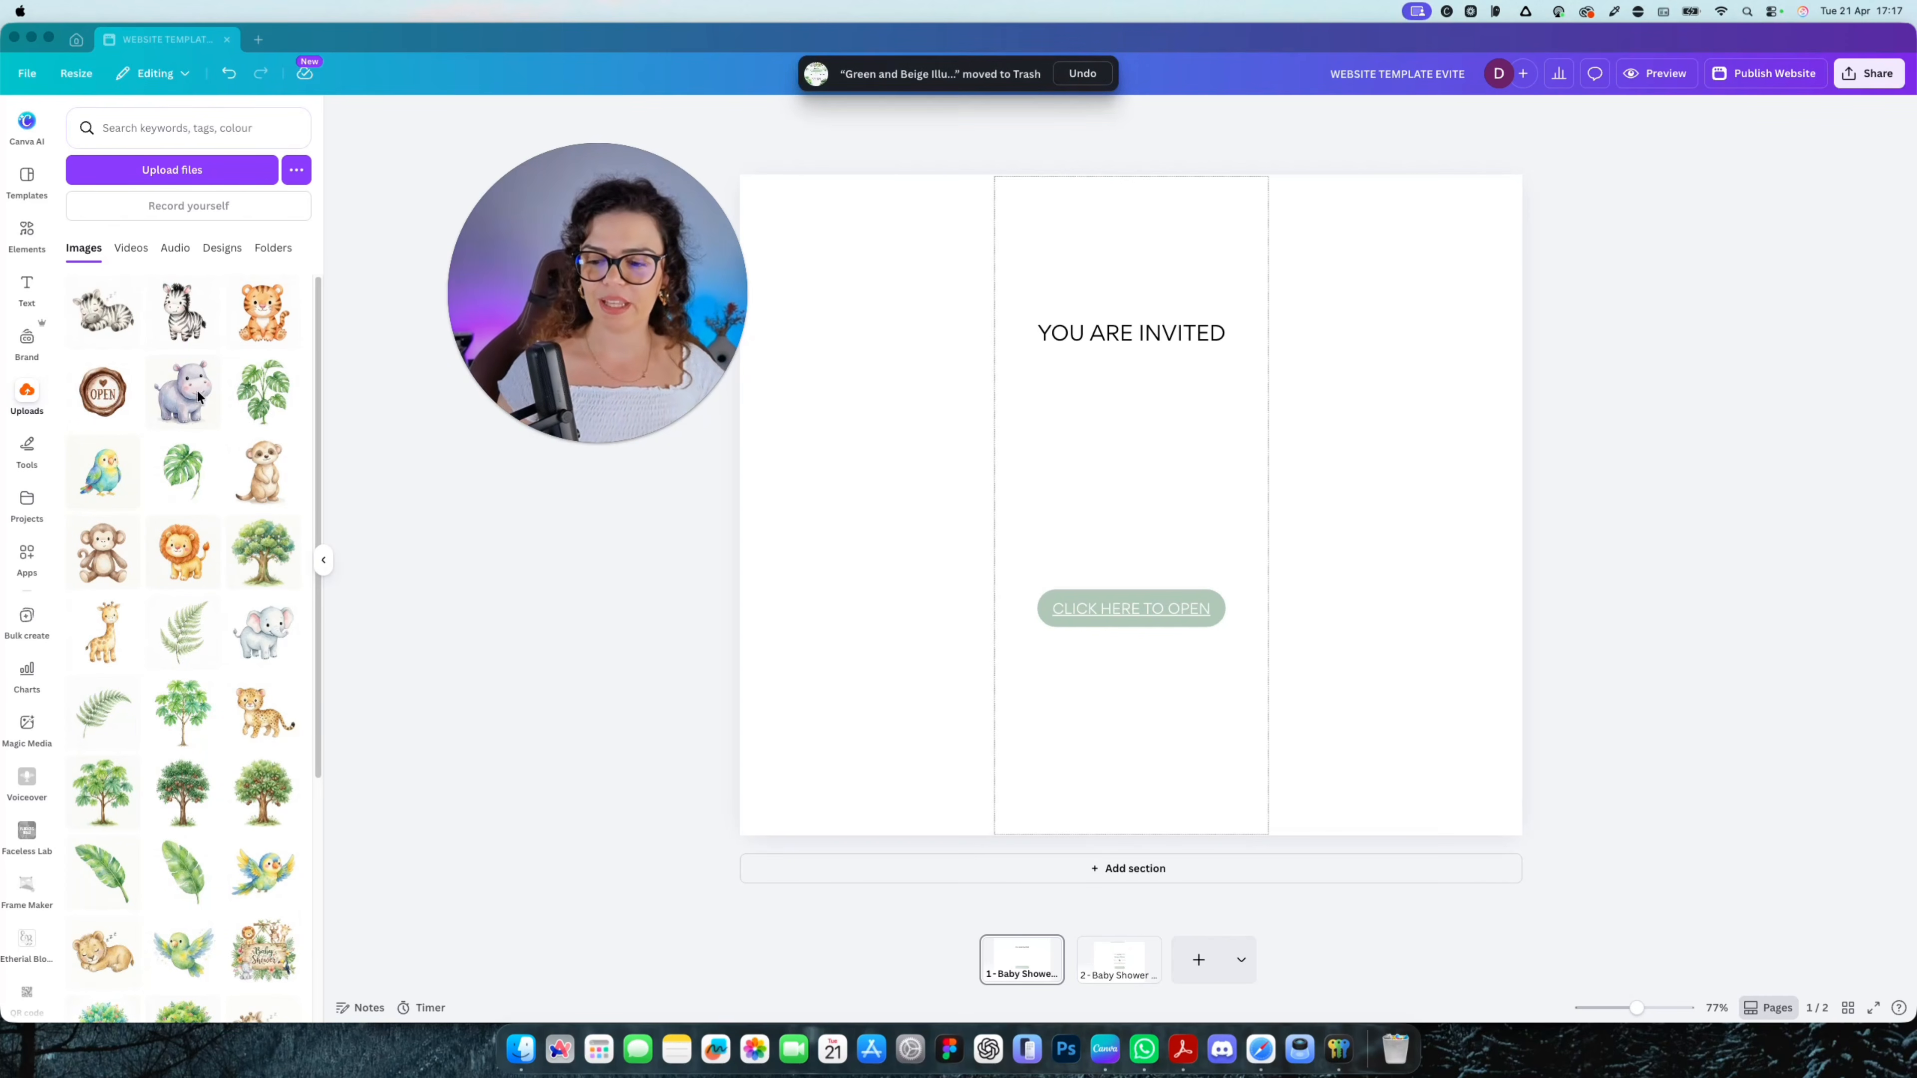
Add the uploaded closed green envelope to the Canva page, shrink it, and place it between YOU ARE INVITED and the CLICK HERE TO OPEN button
scroll(227, 507, "down", 1)
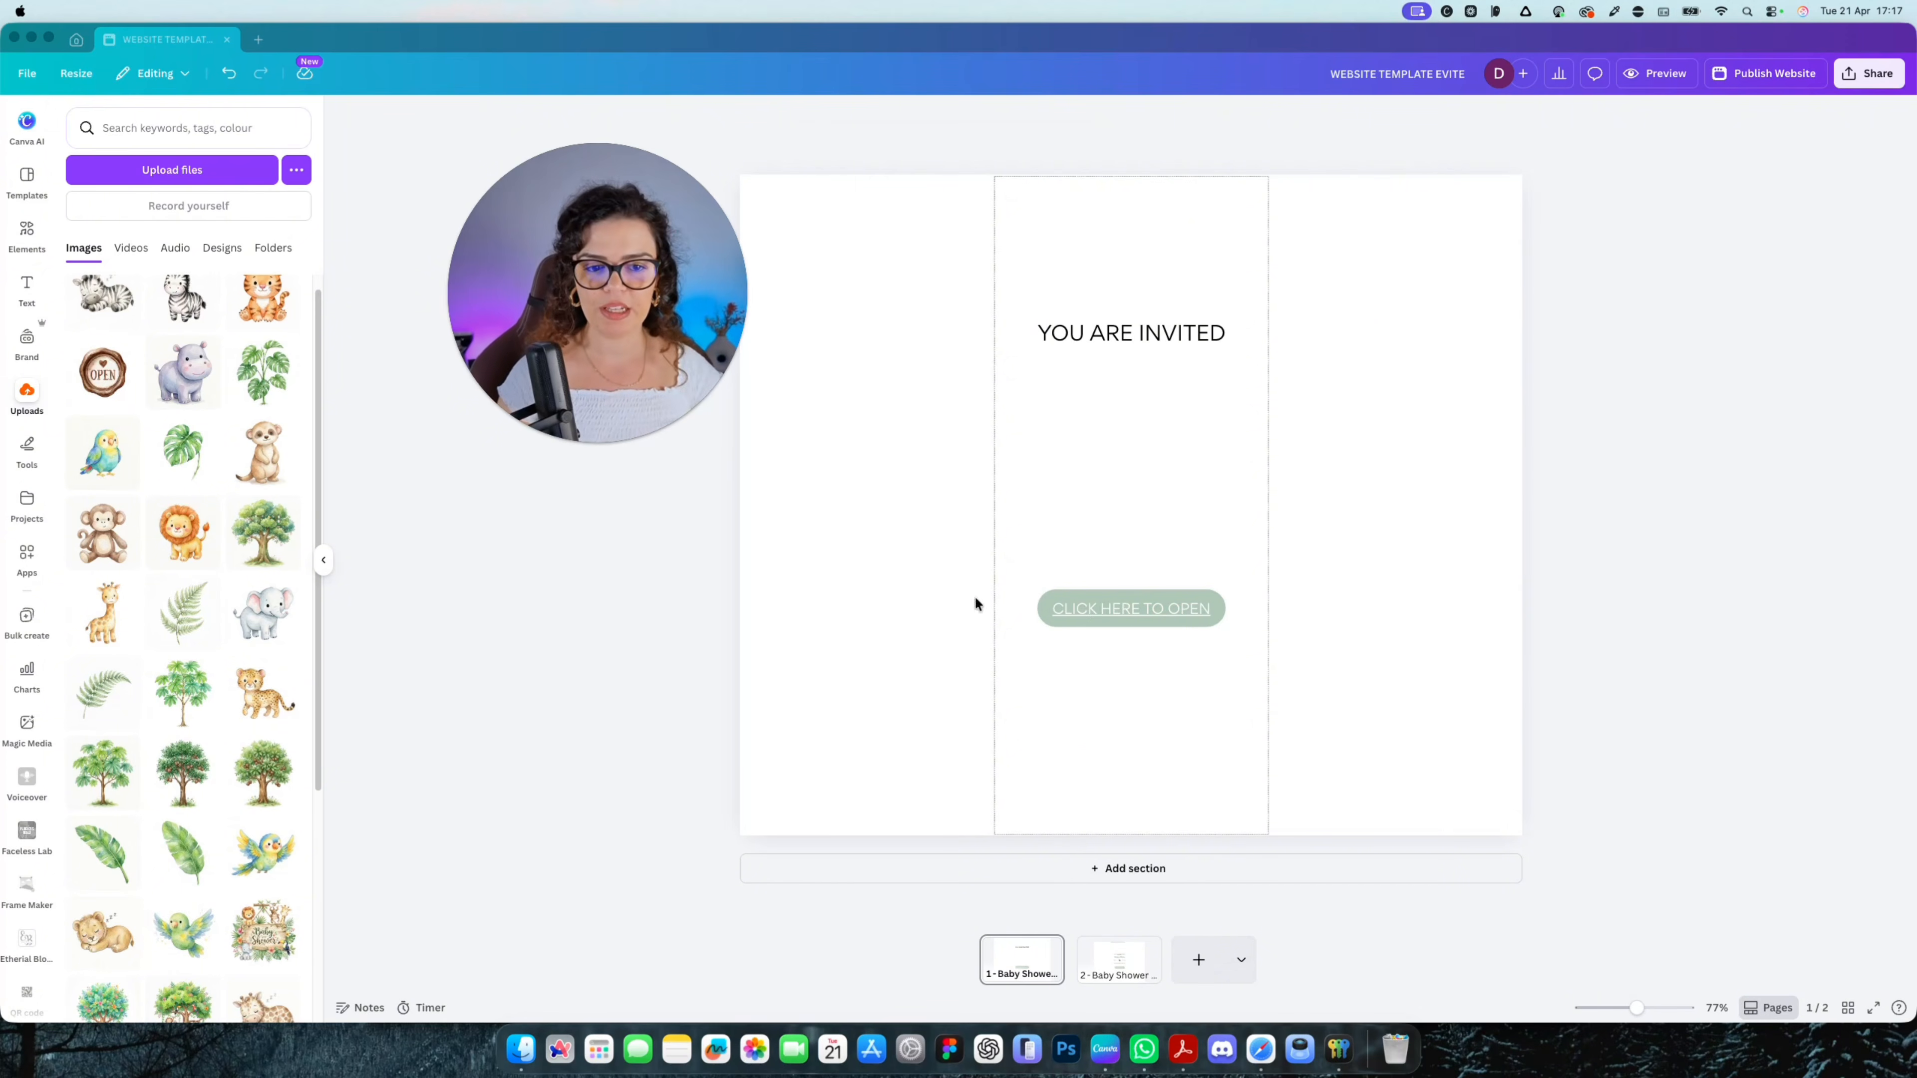
scroll(226, 641, "down", 5)
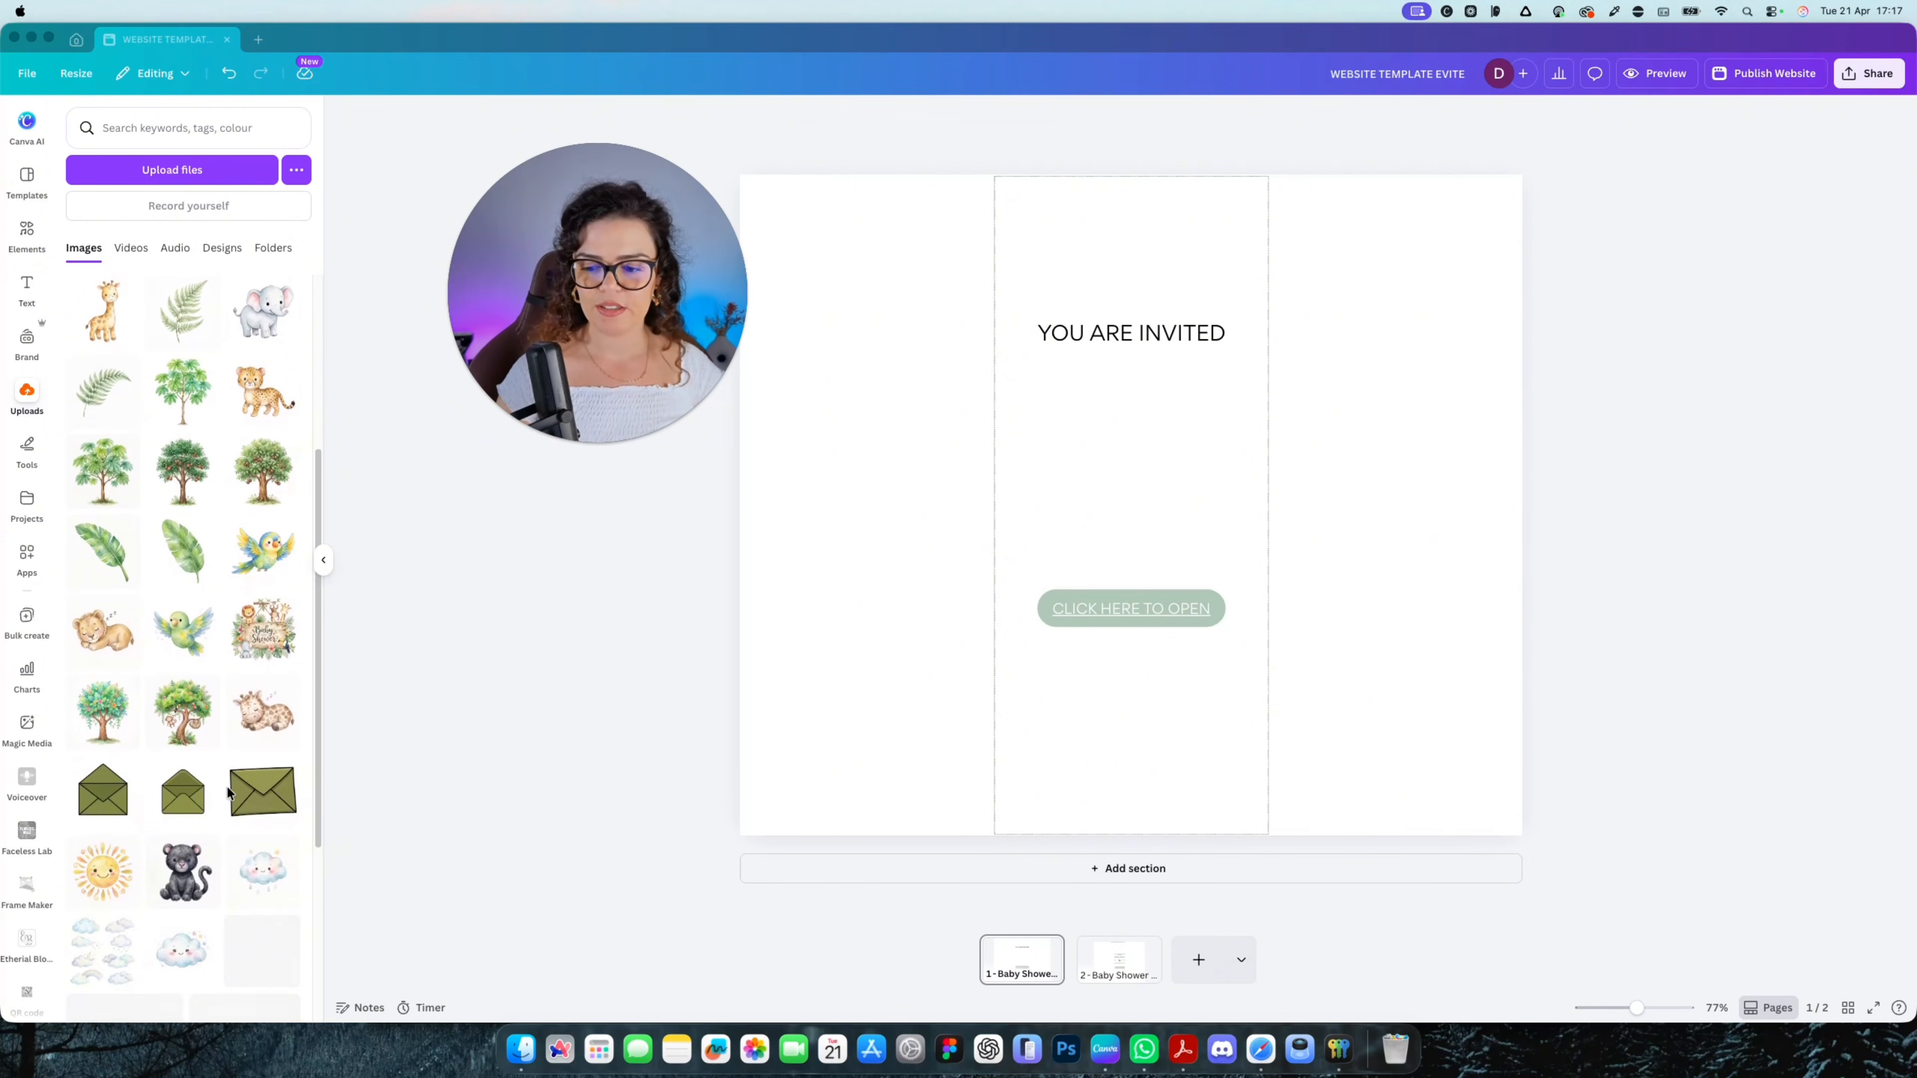
left_click(262, 794)
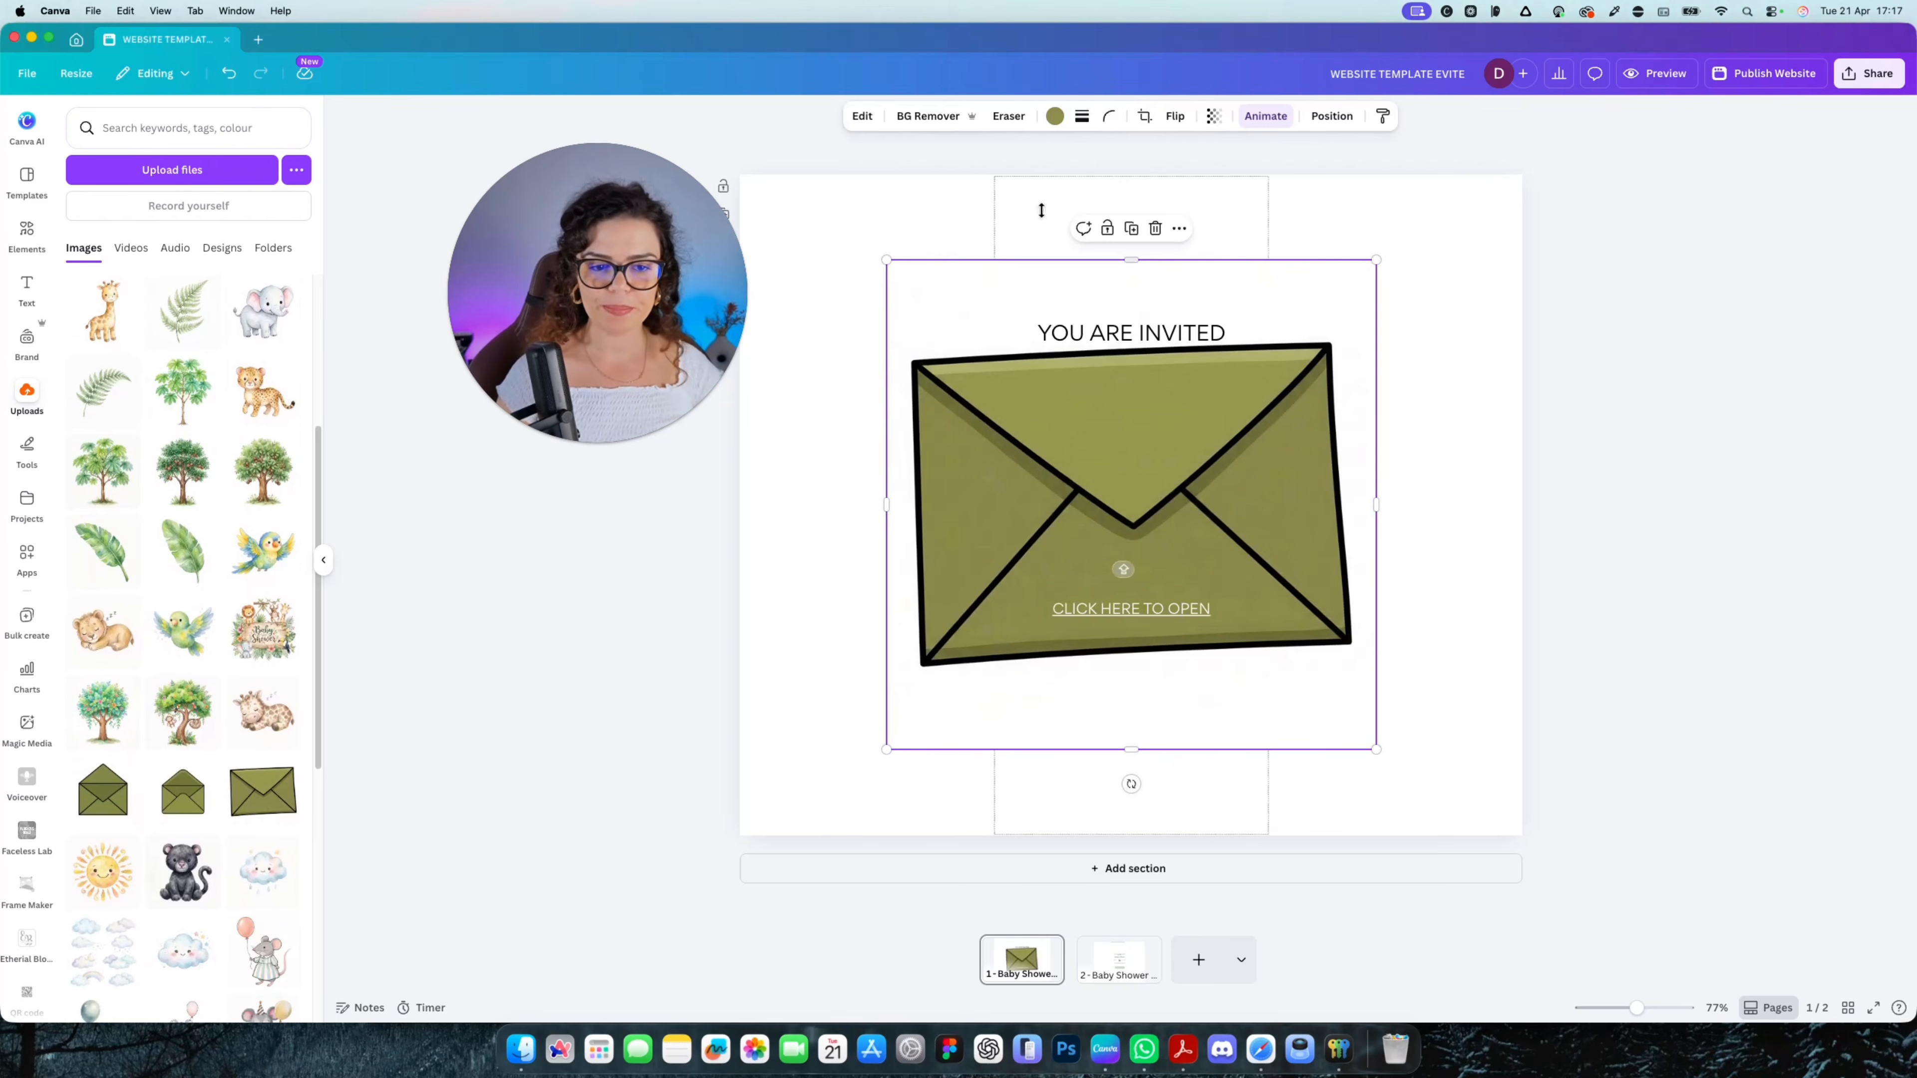
left_click_drag(1377, 261, 1028, 569)
left_click_drag(969, 733, 1122, 514)
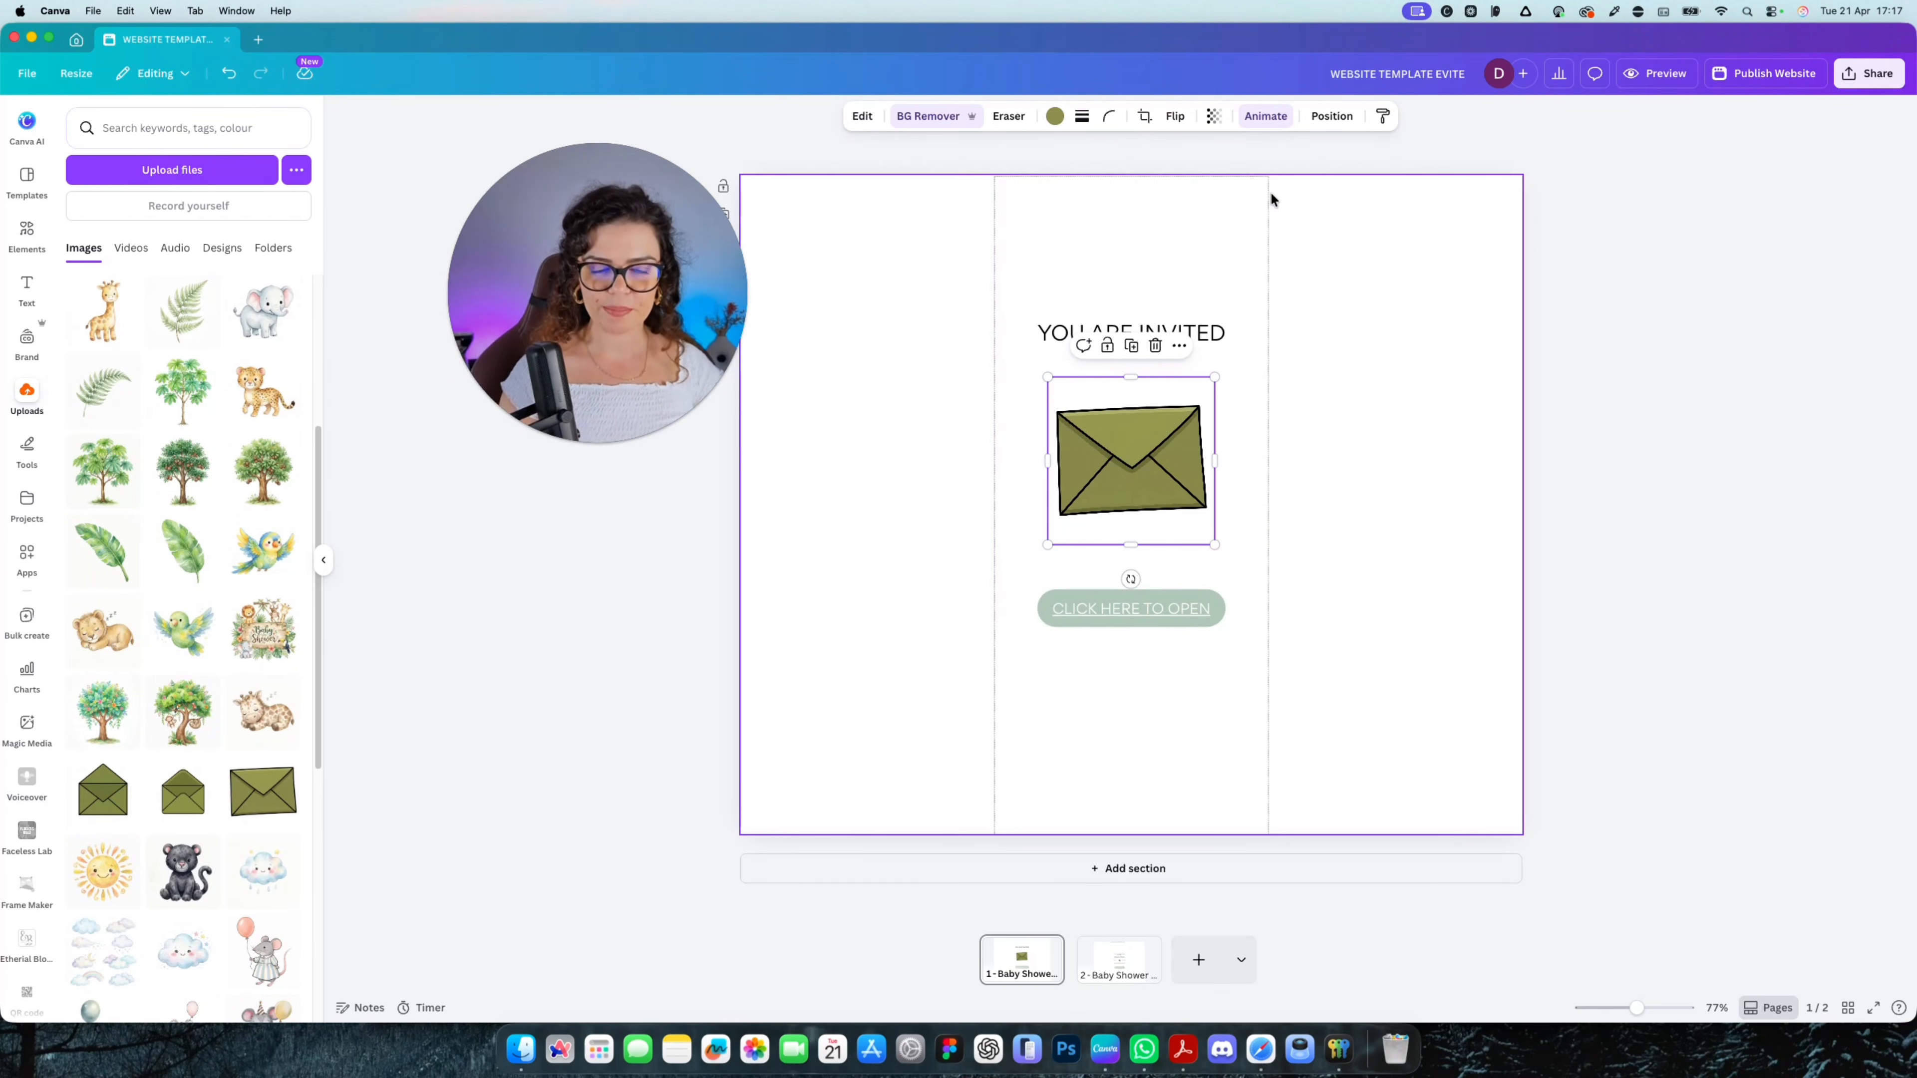
Enlarge the envelope slightly to about the button's width and center it under the YOU ARE INVITED heading
left_click_drag(1106, 447, 991, 467)
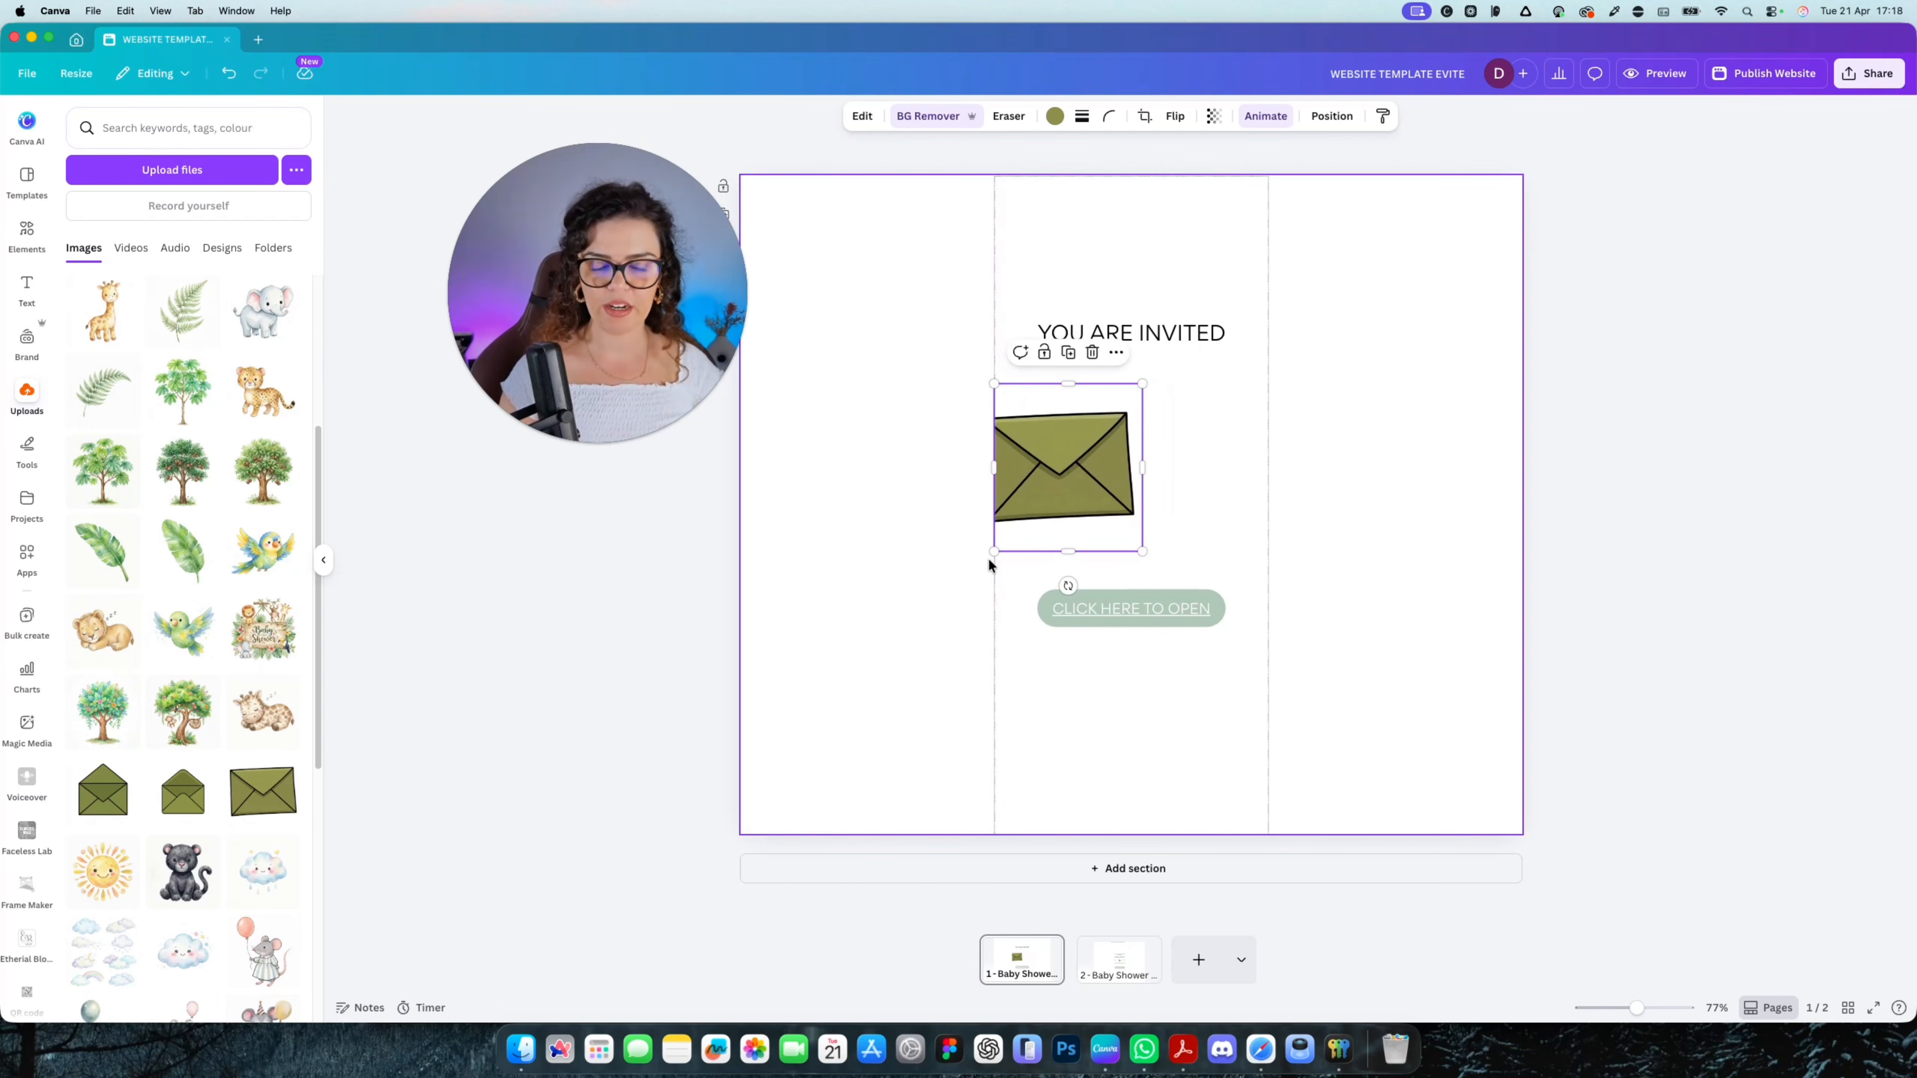
key("super+z")
left_click_drag(1079, 507, 1164, 499)
left_click_drag(1226, 376, 1249, 349)
left_click_drag(1193, 412, 1173, 420)
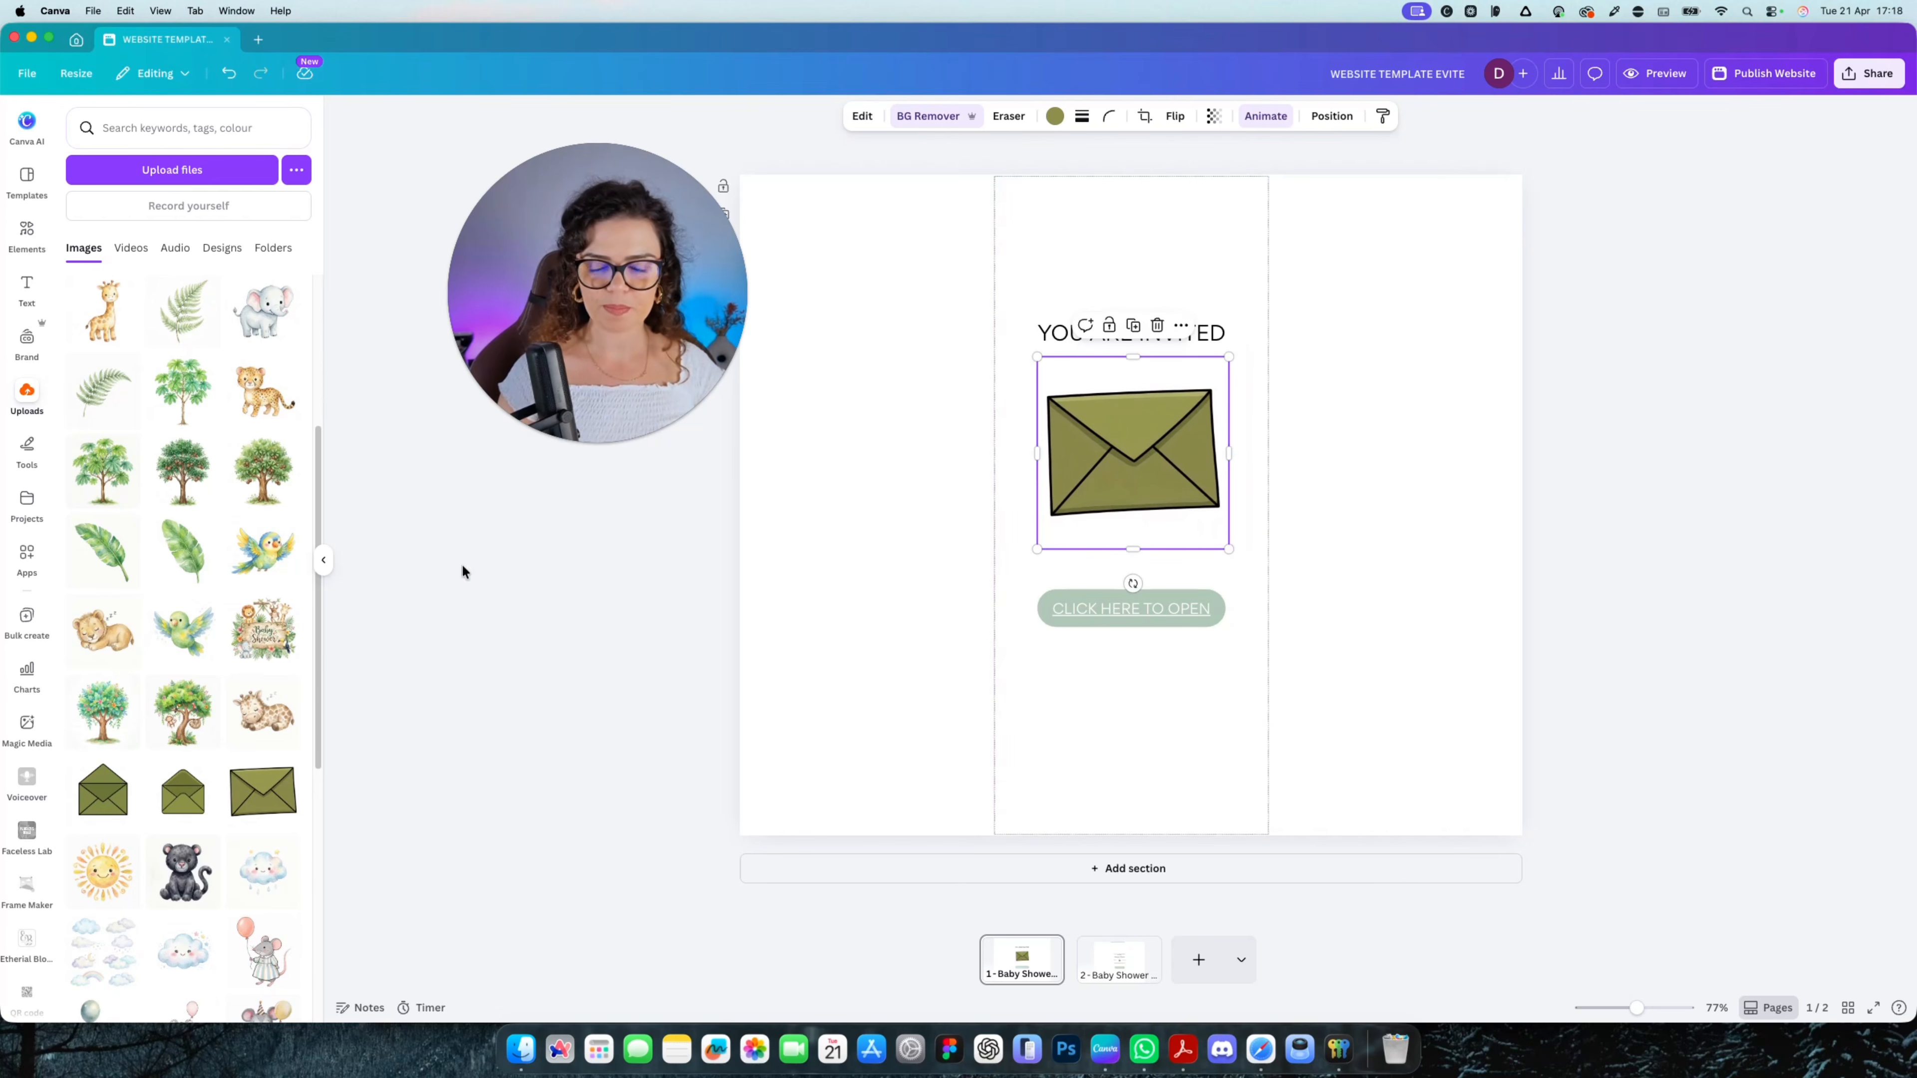
Add the OPEN wax seal image, remove its background, and scale it down onto the center of the envelope
scroll(179, 771, "down", 3)
scroll(179, 770, "up", 7)
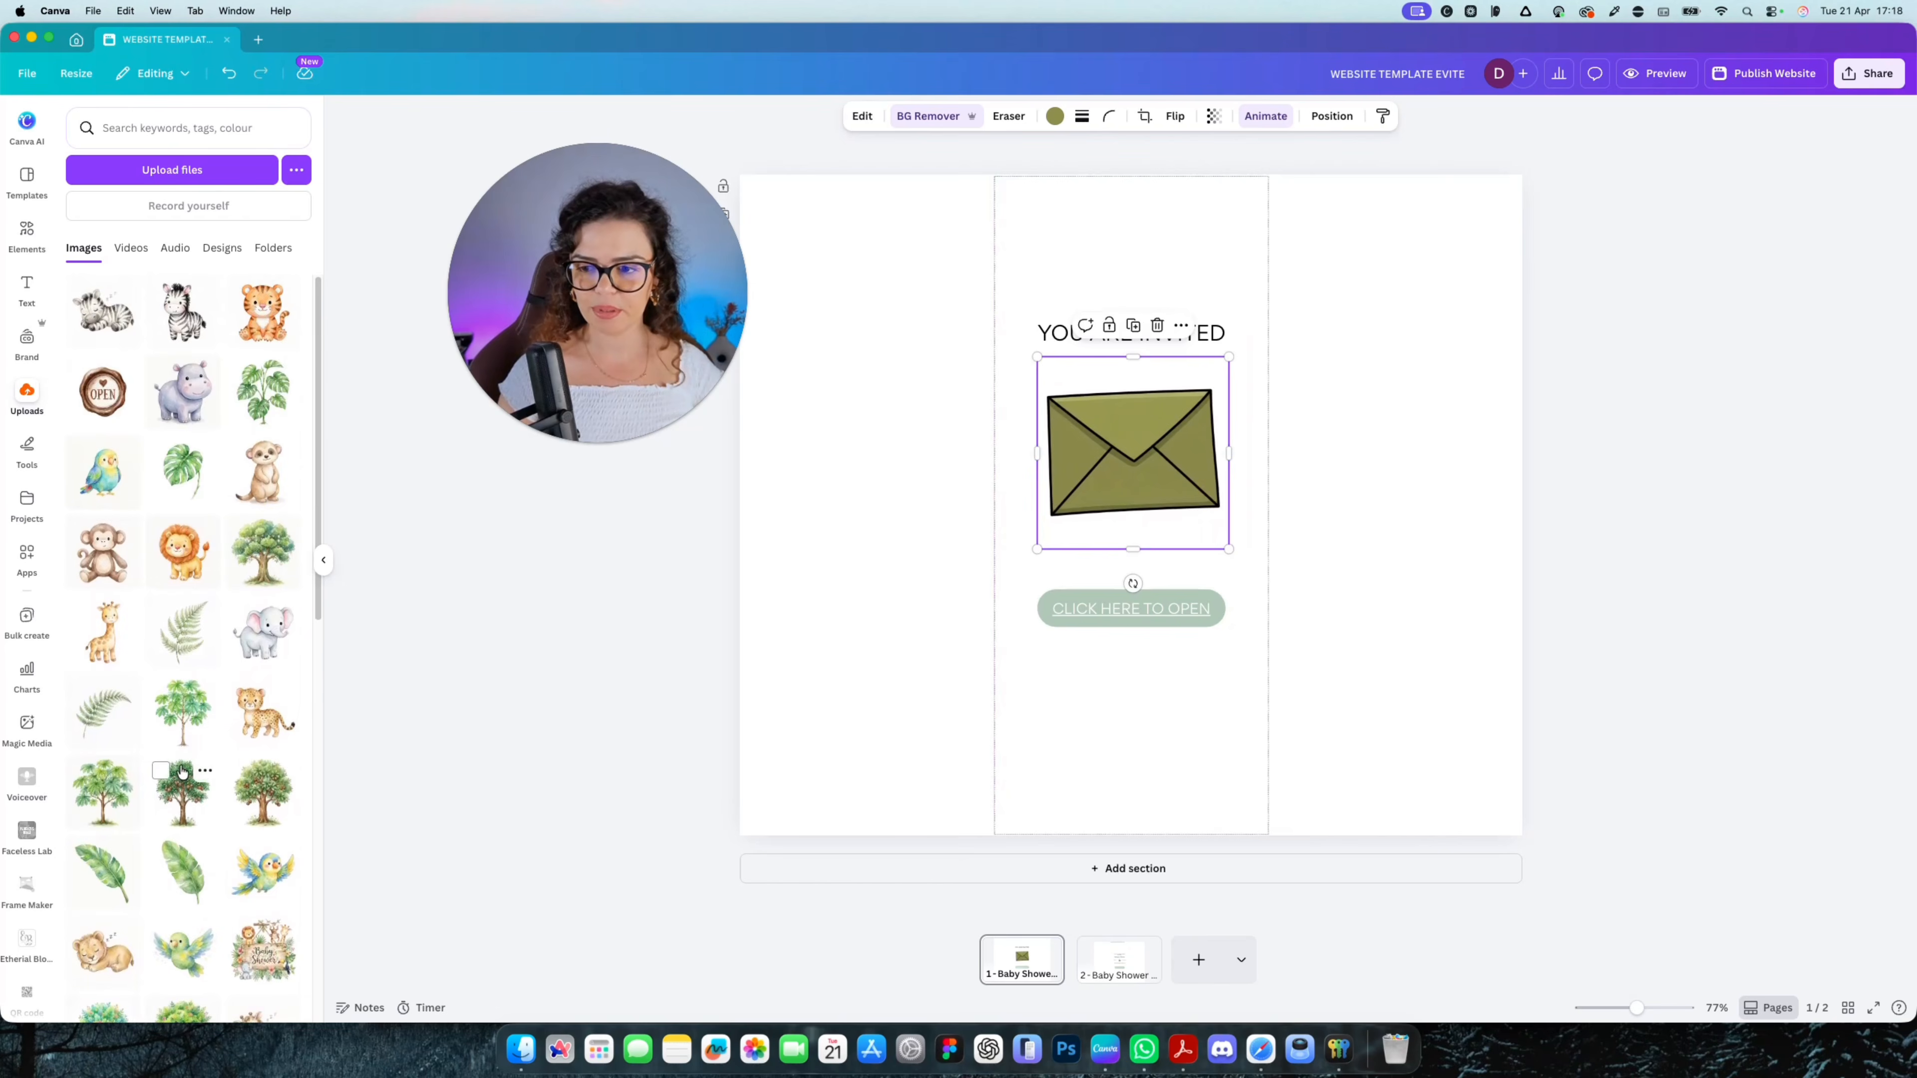
left_click(103, 393)
left_click(953, 118)
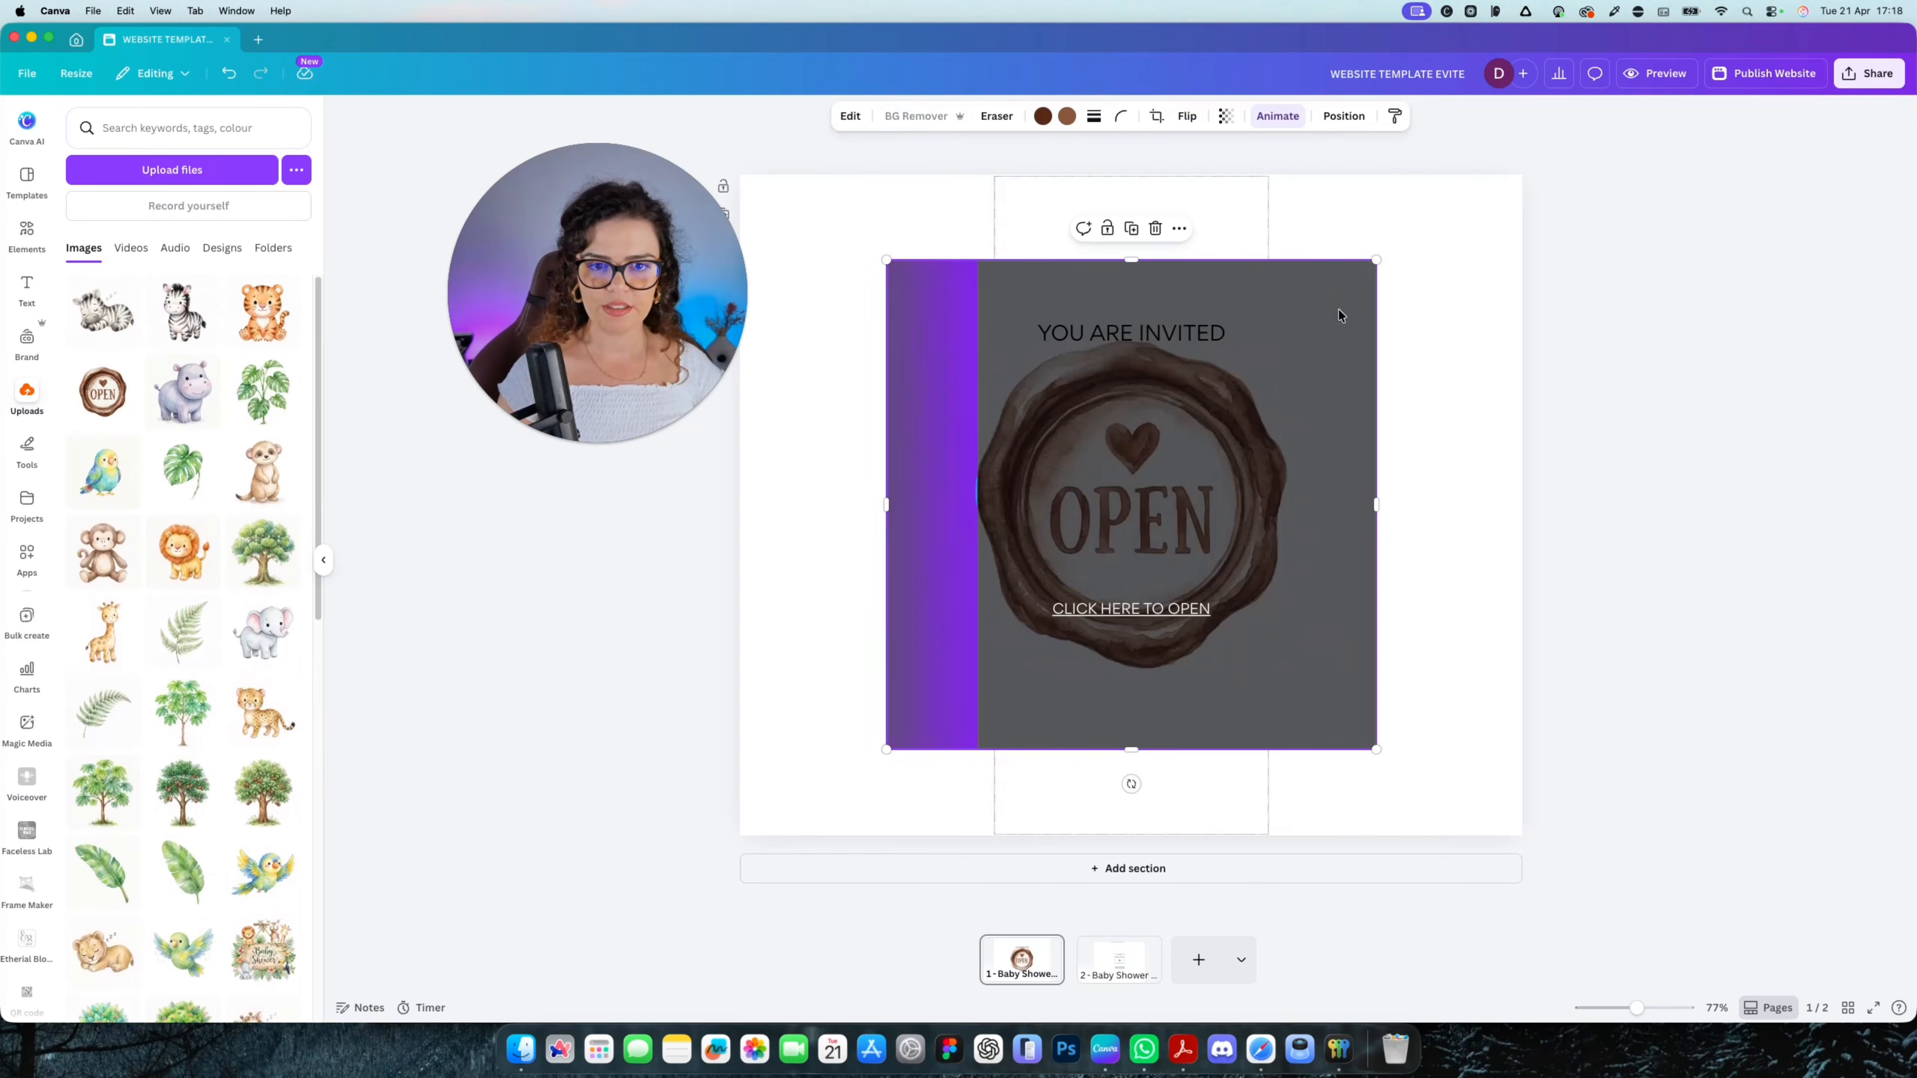
left_click_drag(1377, 260, 1143, 441)
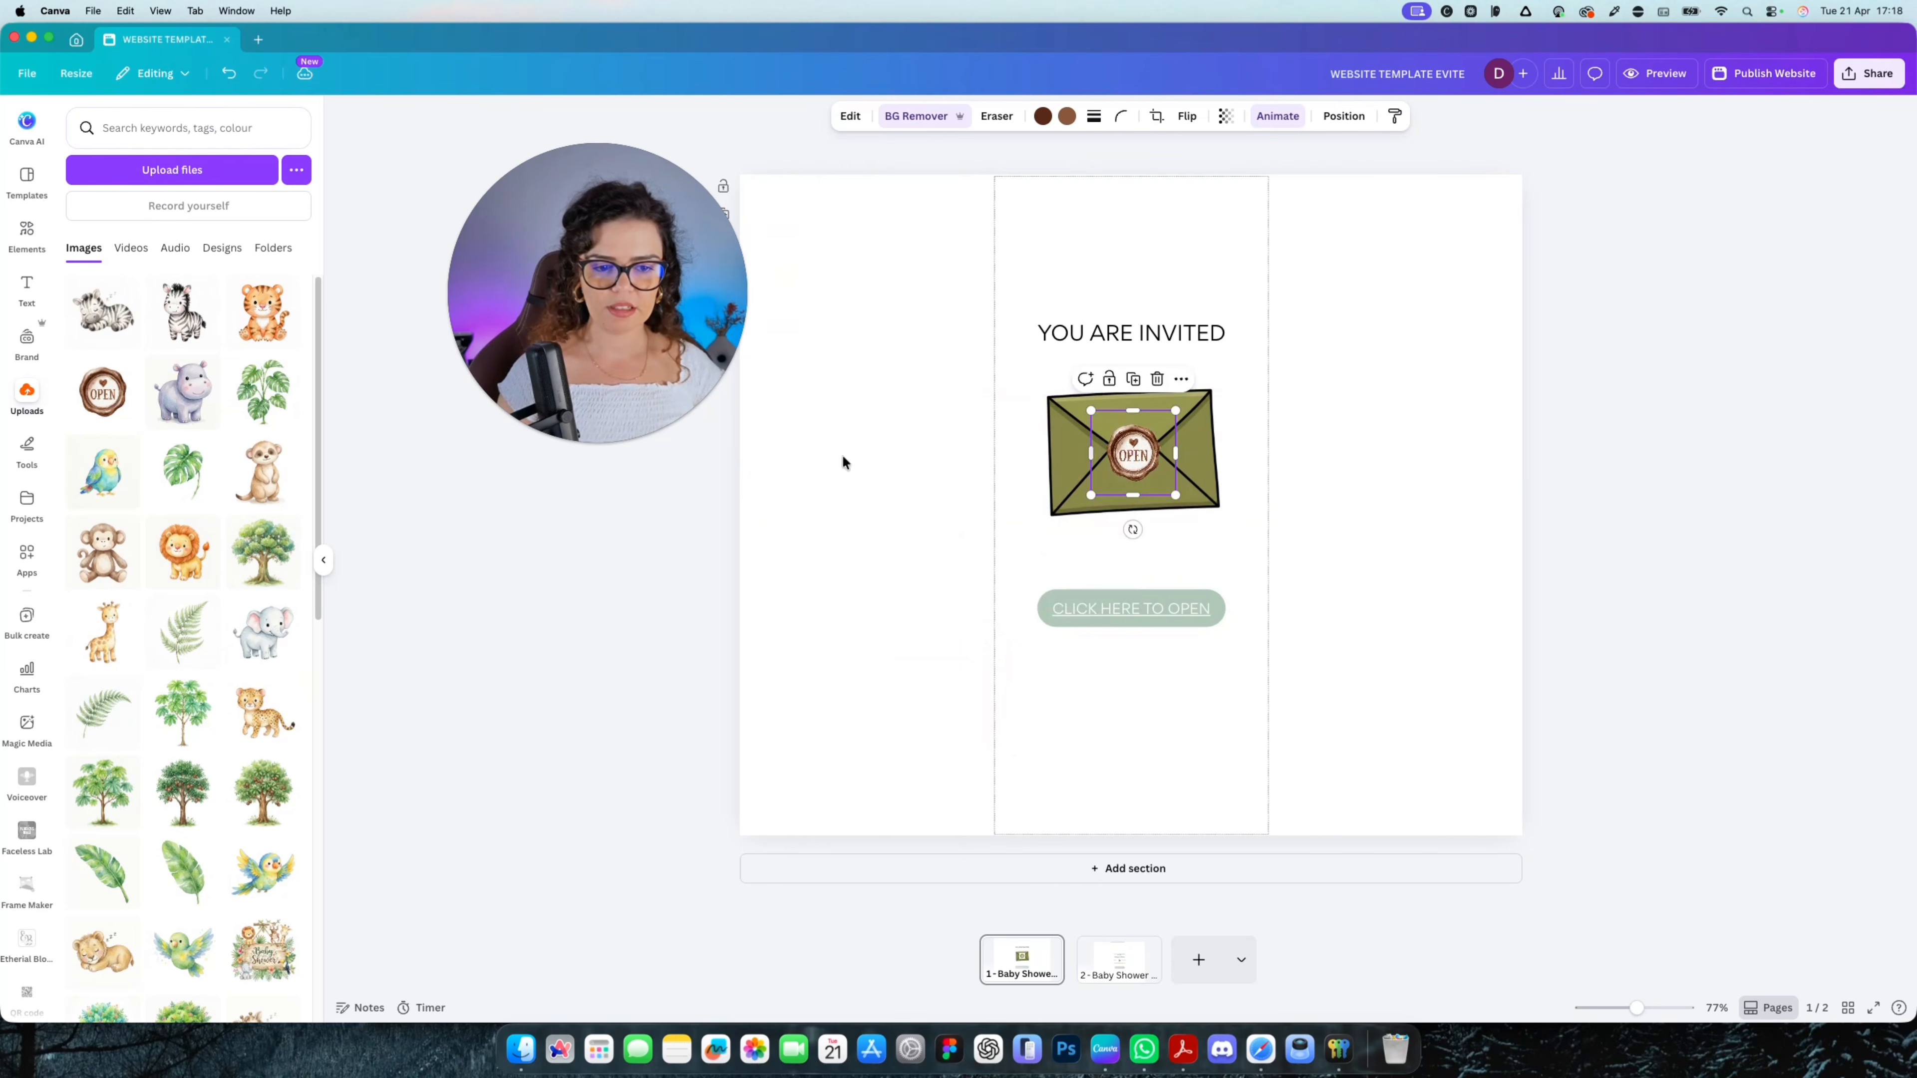
Add the standing leopard cub image, remove its background, and place it small over the envelope's lower-right corner
left_click(264, 726)
left_click(925, 116)
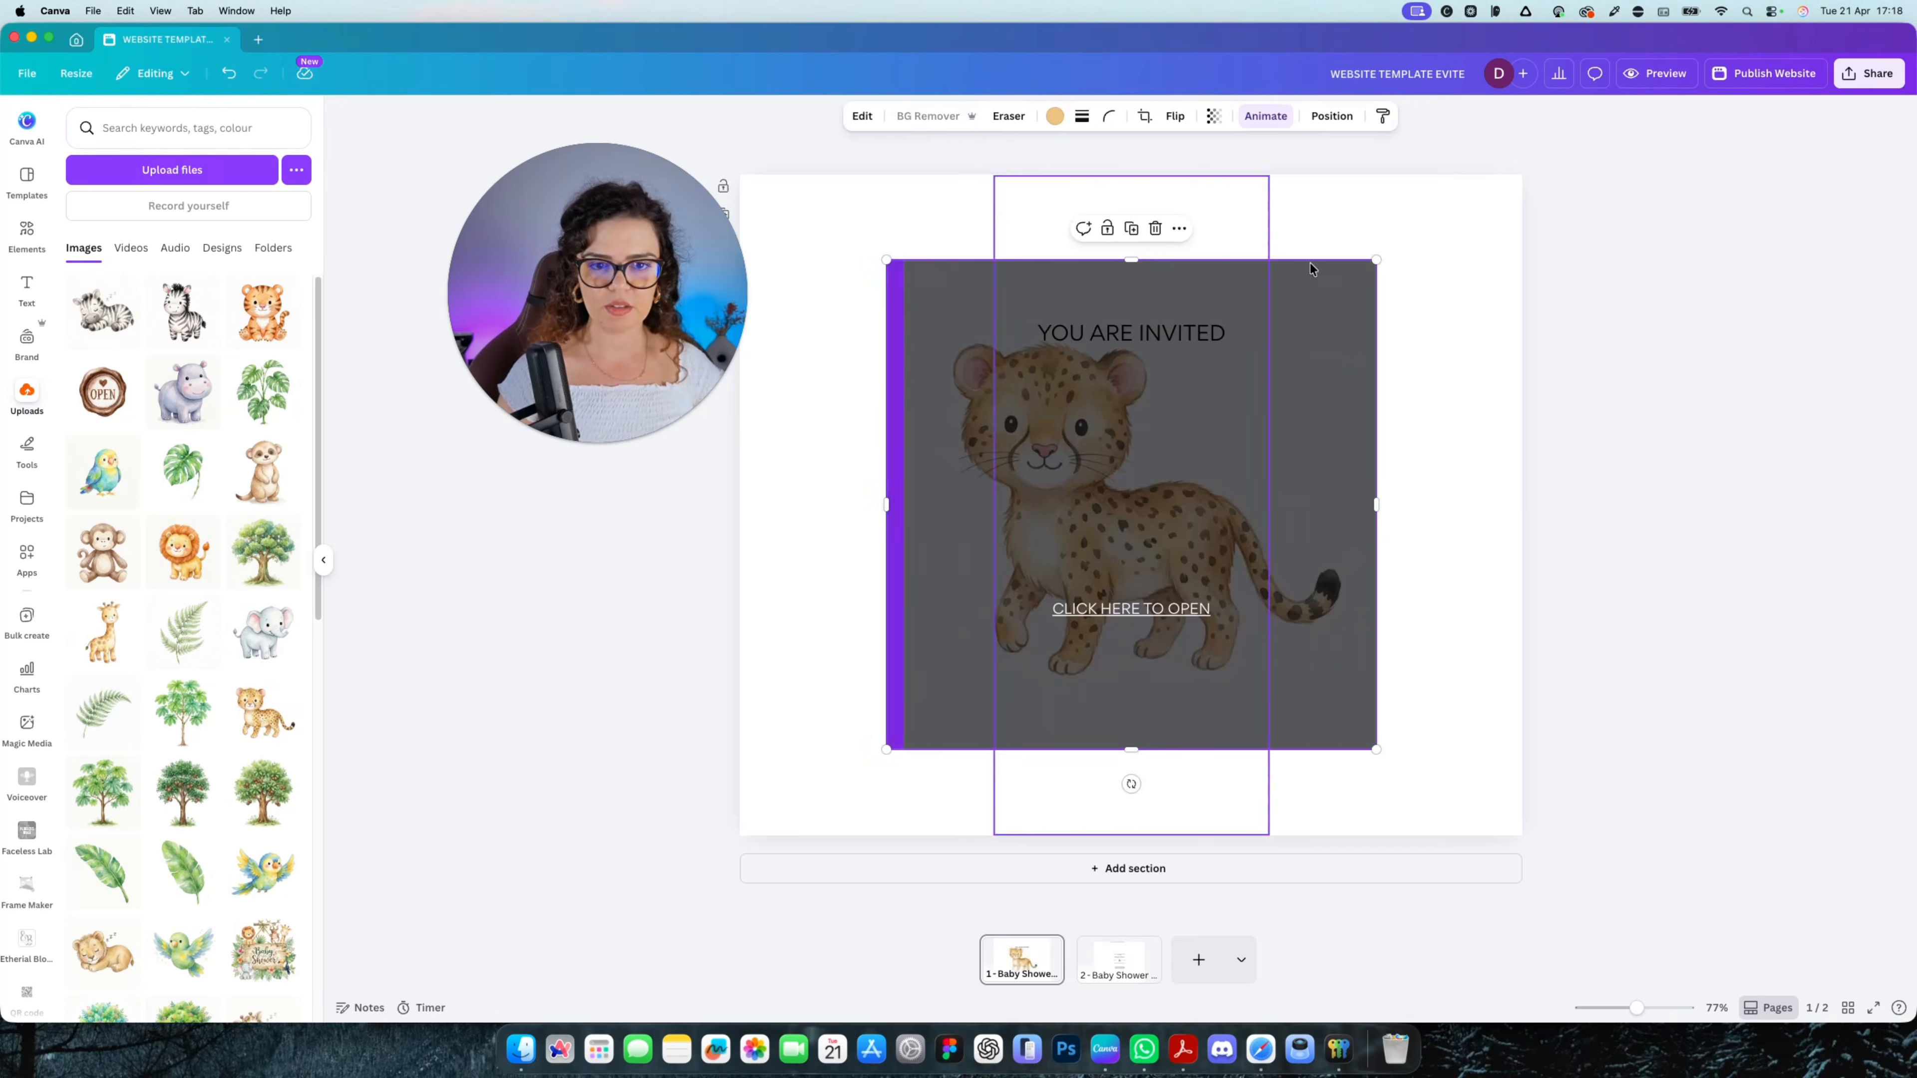
left_click_drag(1378, 265, 1340, 297)
left_click_drag(1108, 467, 1239, 481)
left_click_drag(1172, 559, 1268, 495)
left_click(1685, 490)
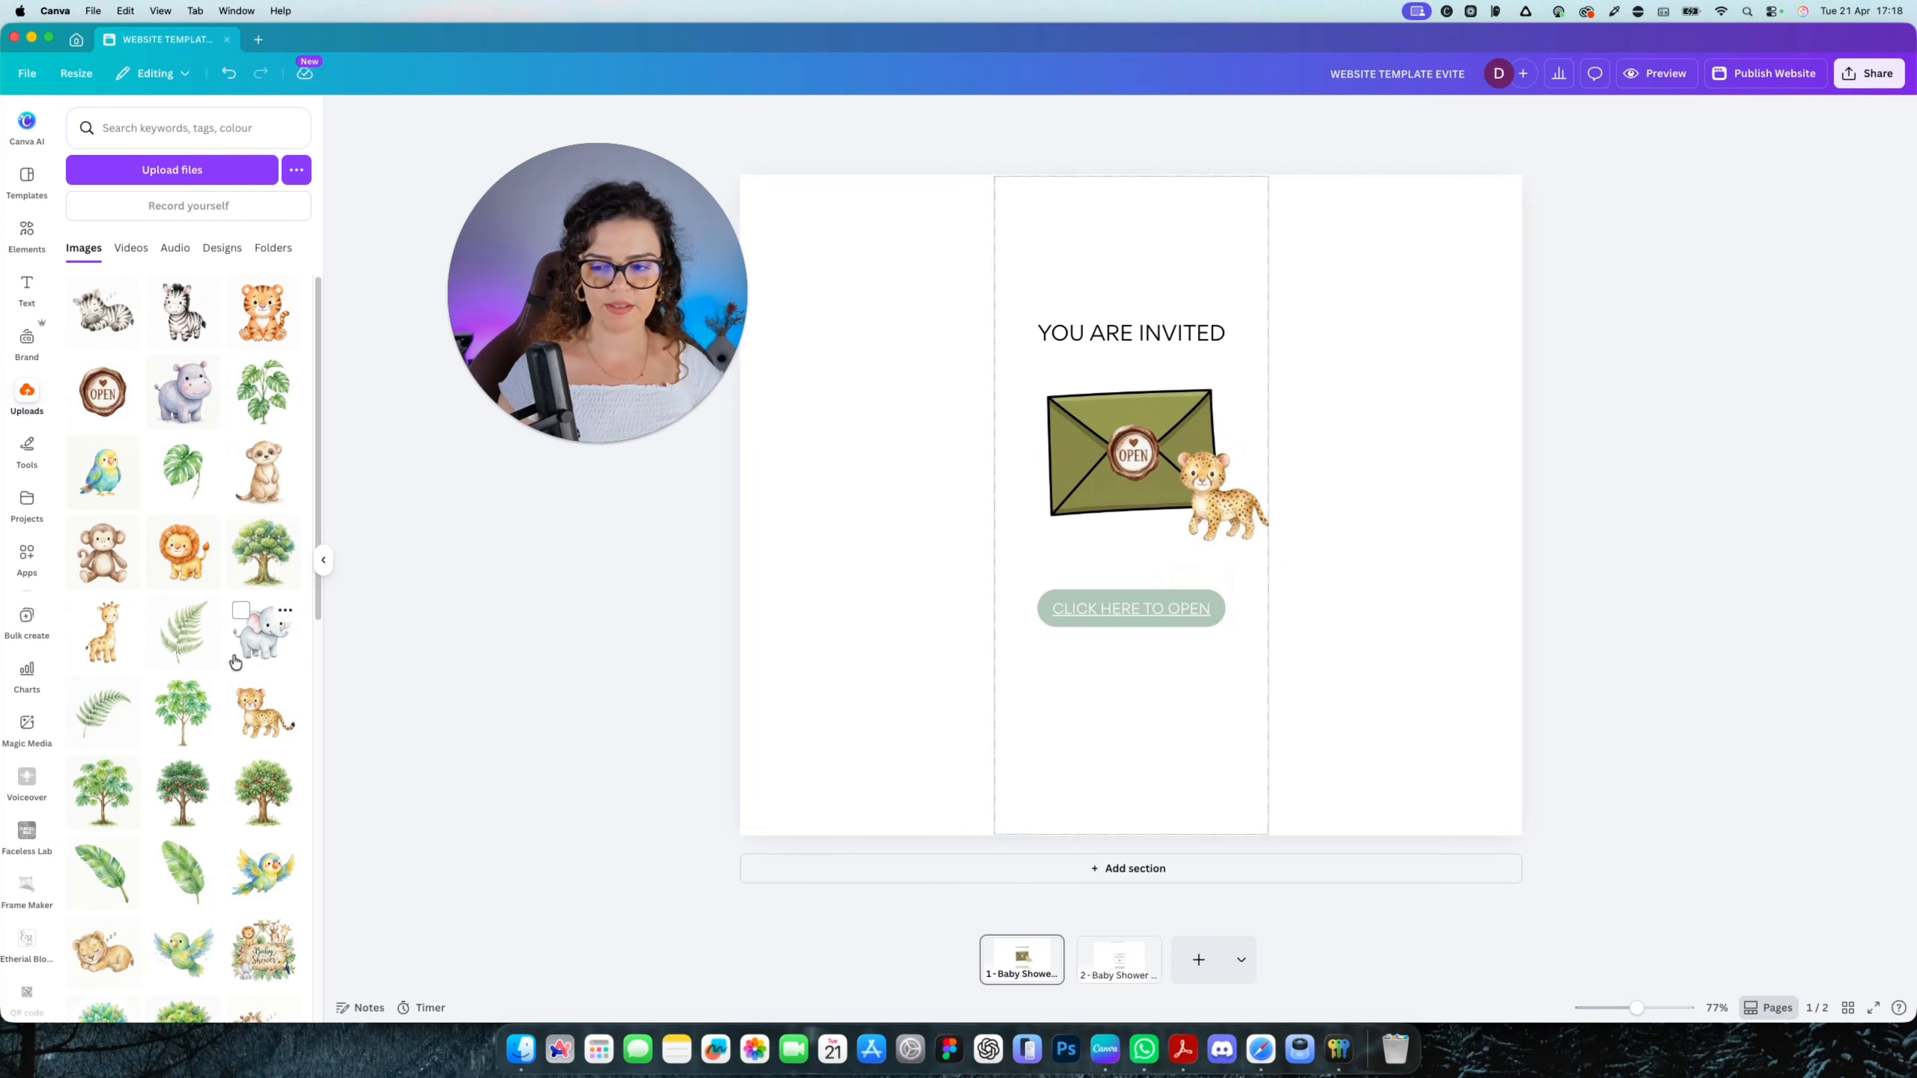
Add the flying green bird image, remove its background, shrink it, place it above the start of the YOU ARE INVITED heading, and flip it
scroll(290, 633, "down", 5)
scroll(182, 679, "up", 1)
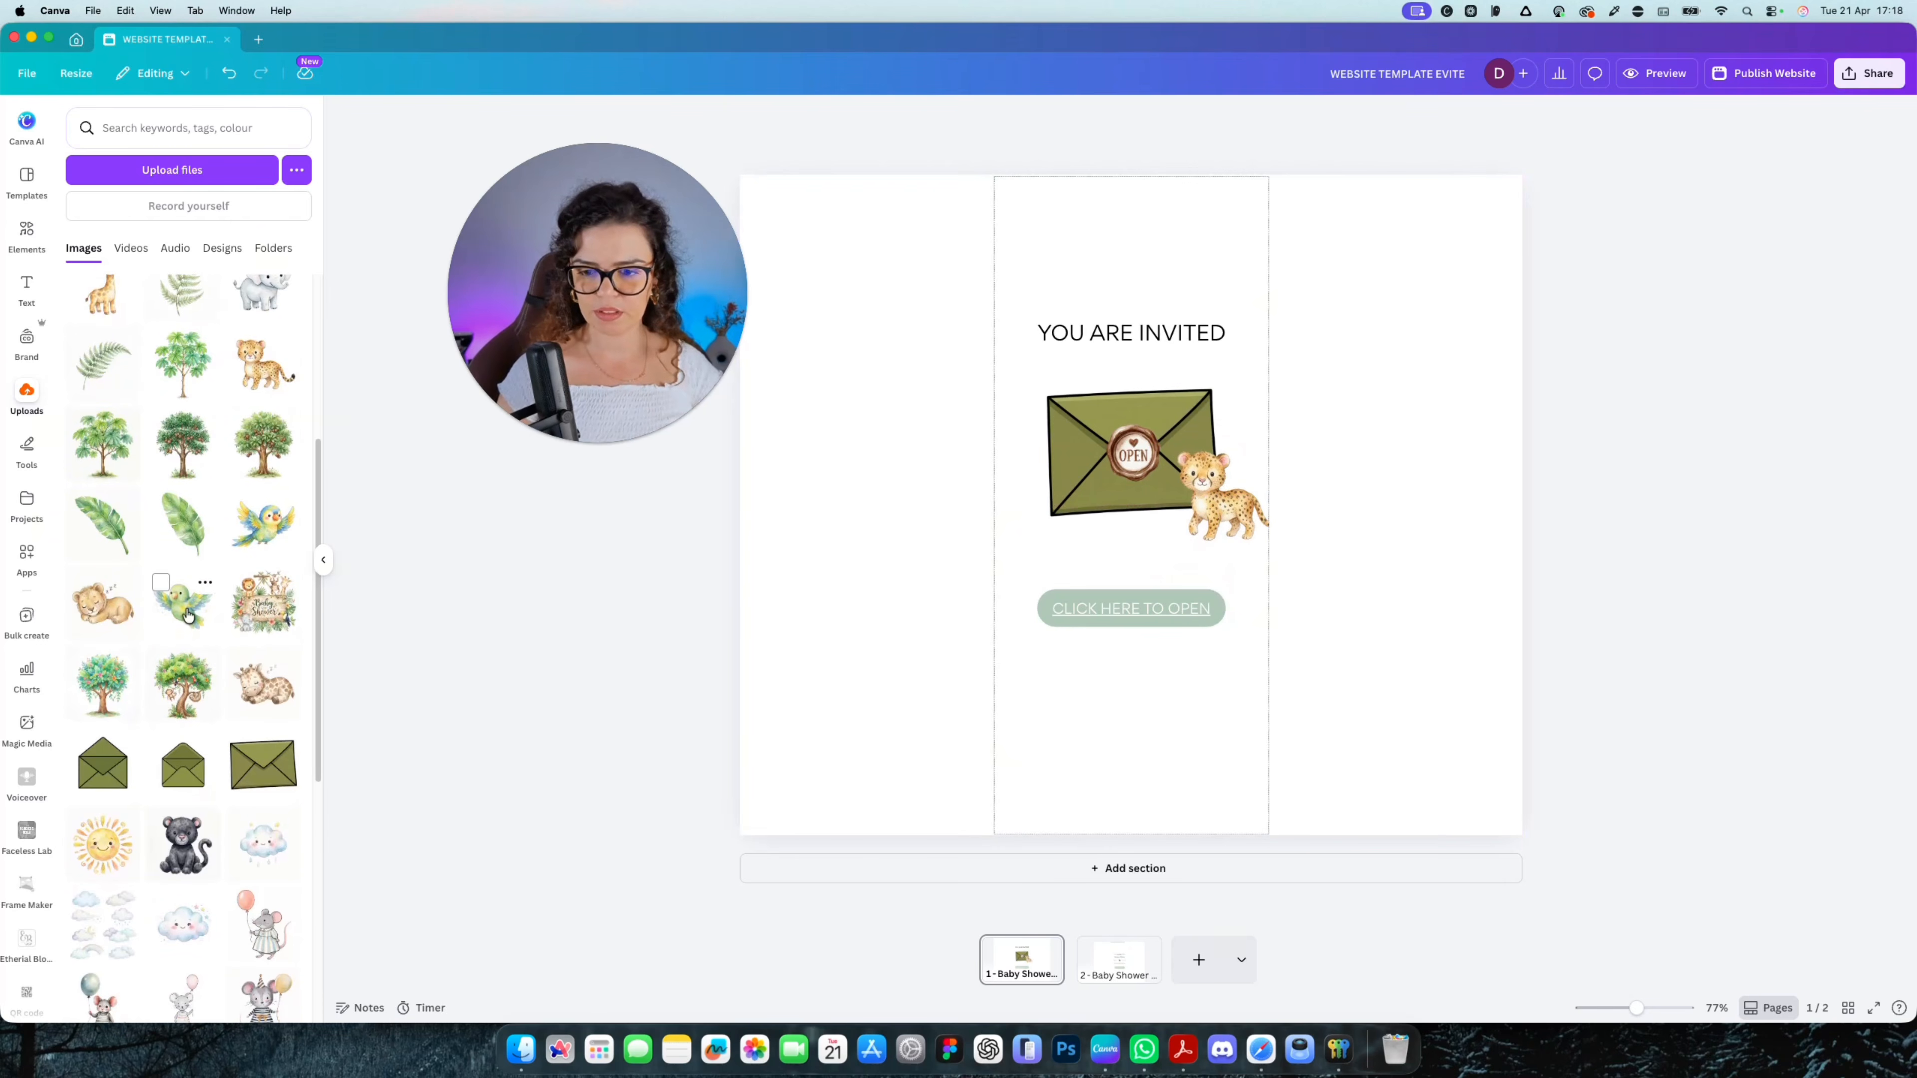
left_click(183, 604)
left_click(911, 121)
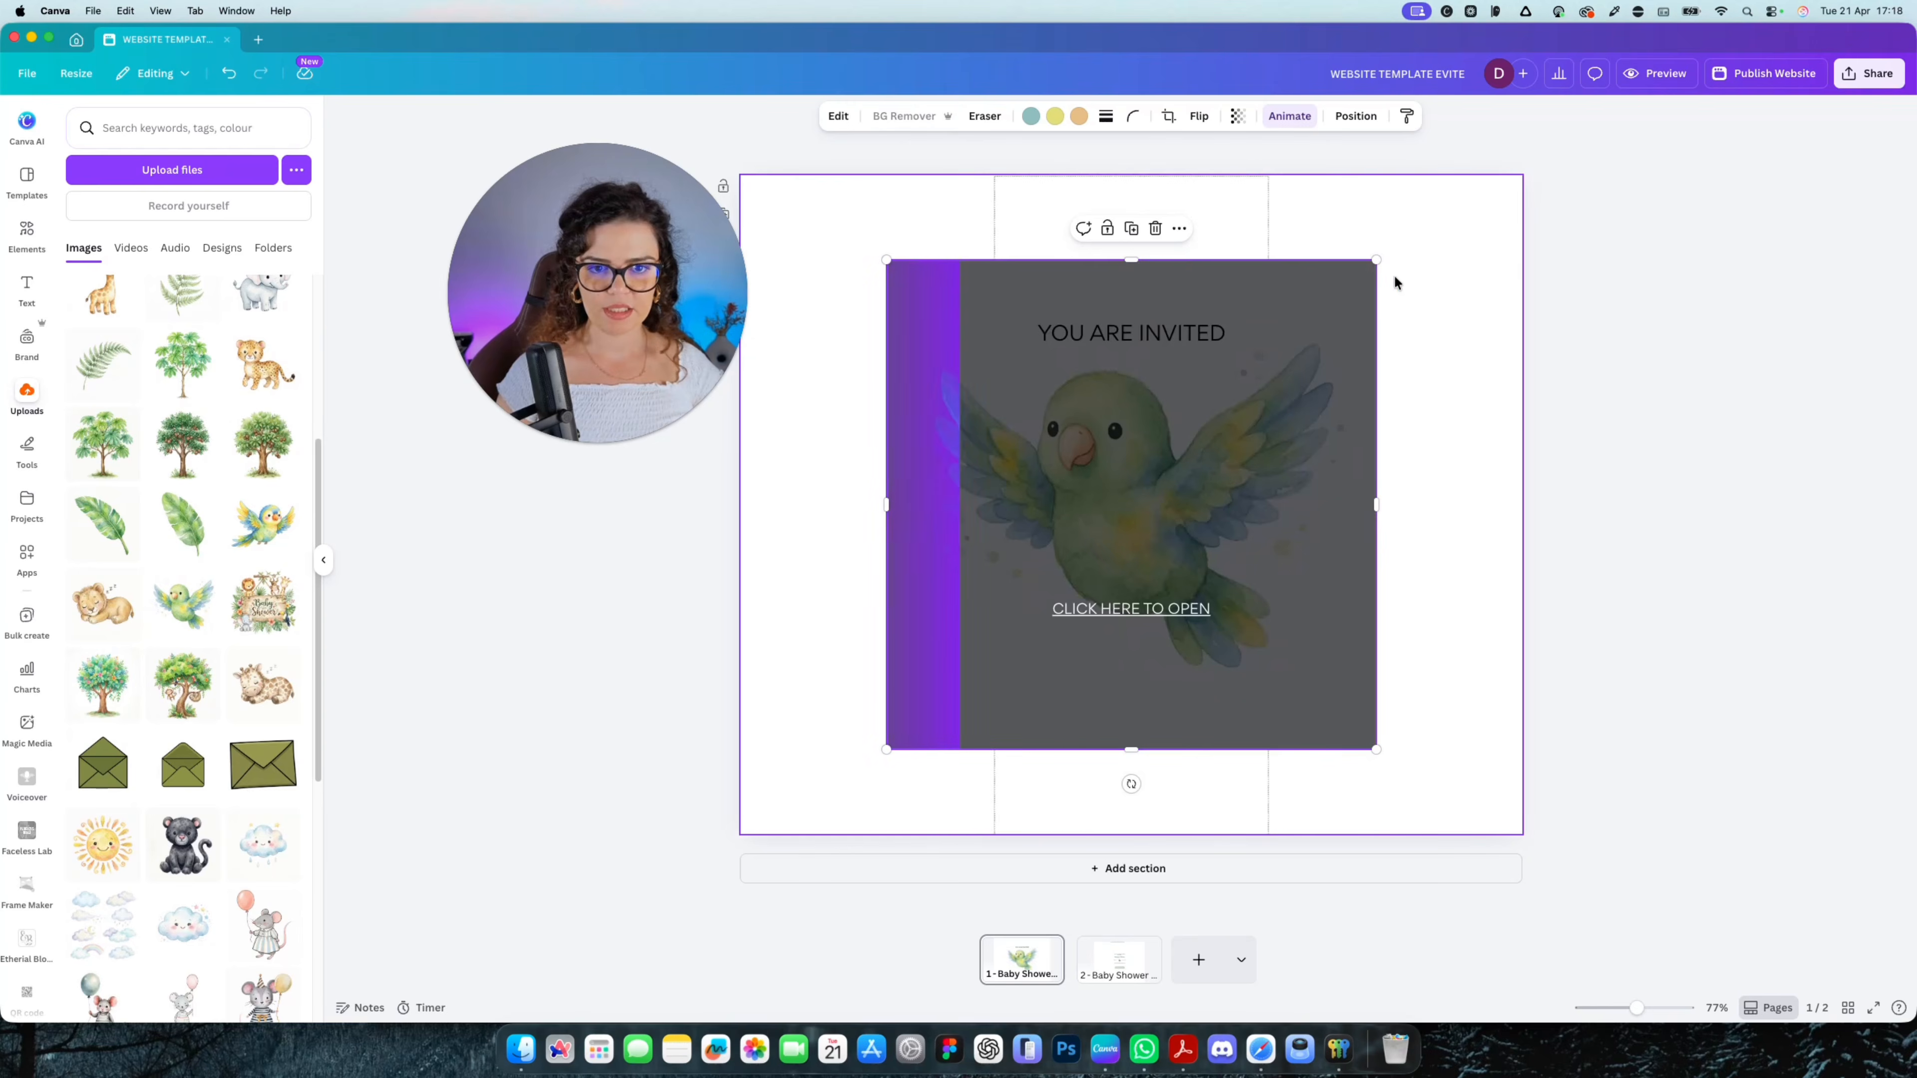
left_click_drag(1374, 265, 956, 680)
left_click_drag(922, 713, 1065, 366)
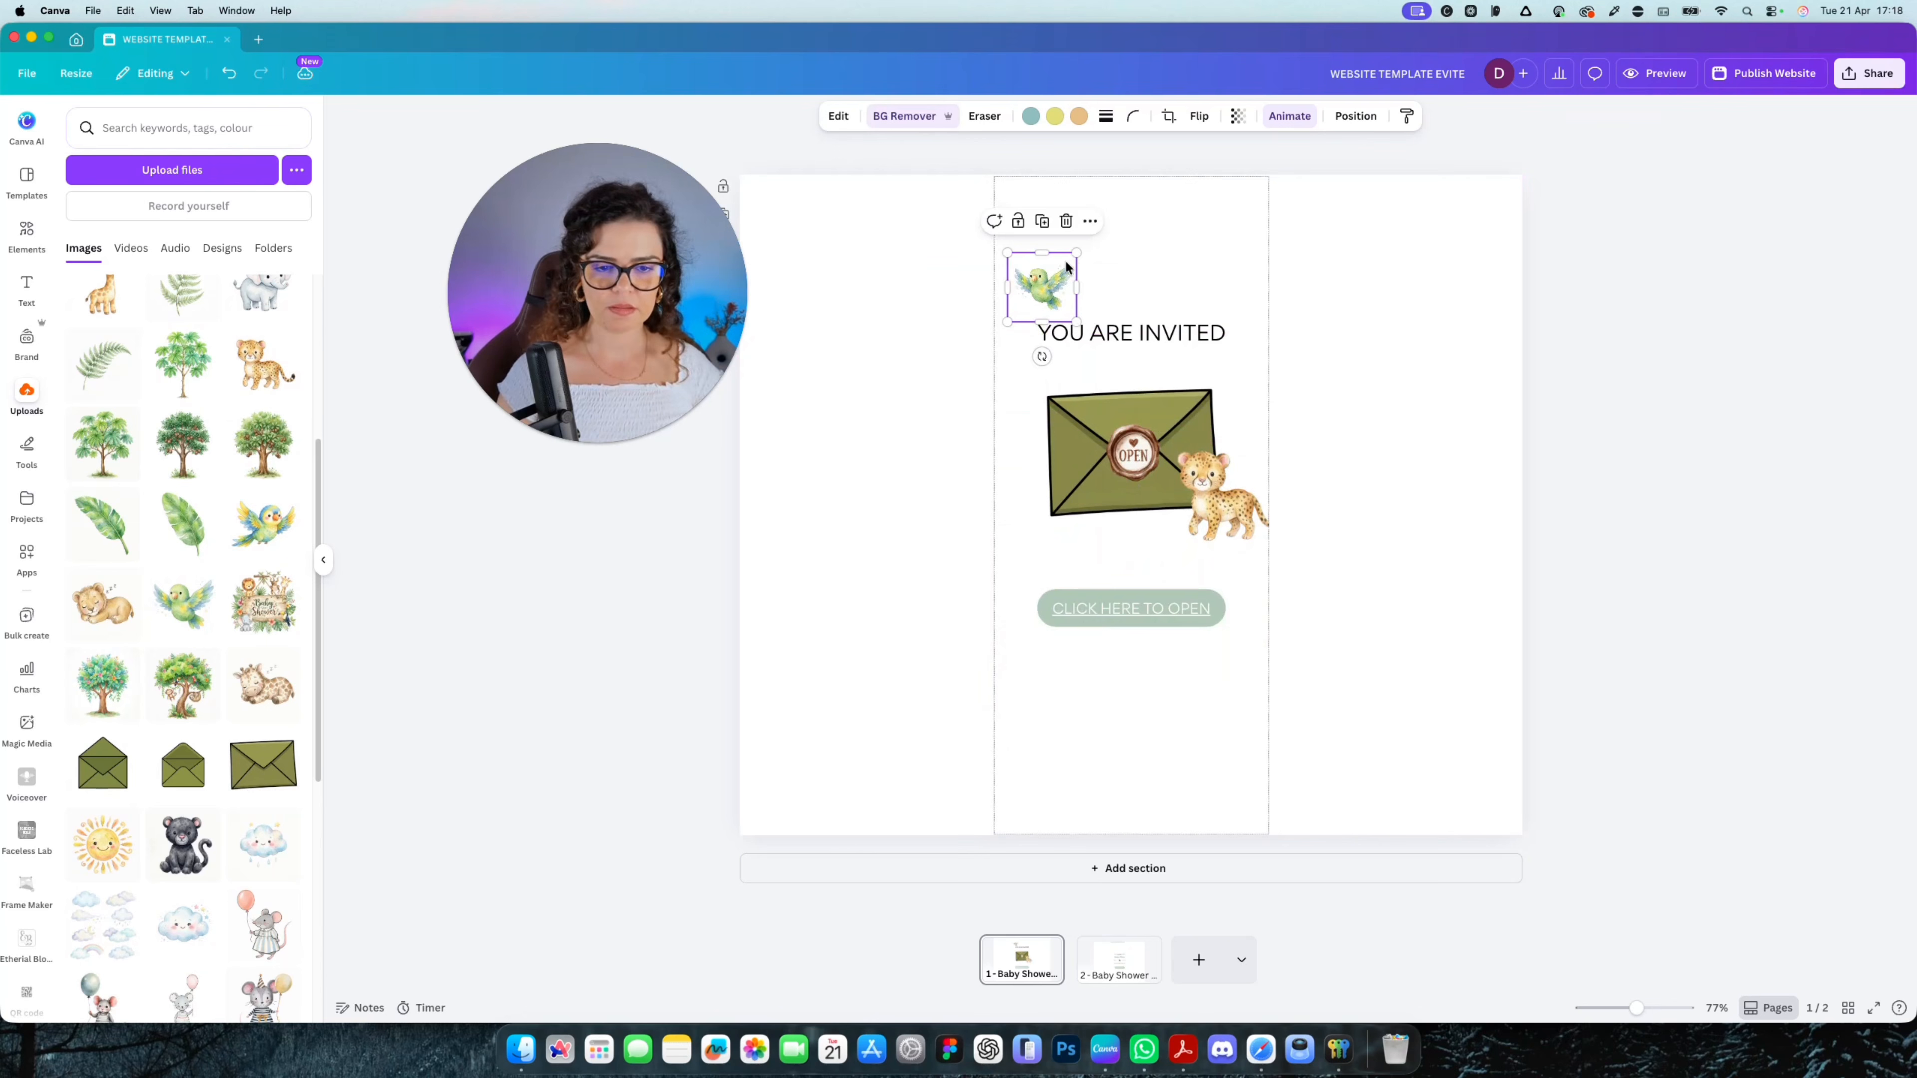
left_click_drag(1095, 233, 1059, 283)
left_click(1199, 116)
left_click(1474, 432)
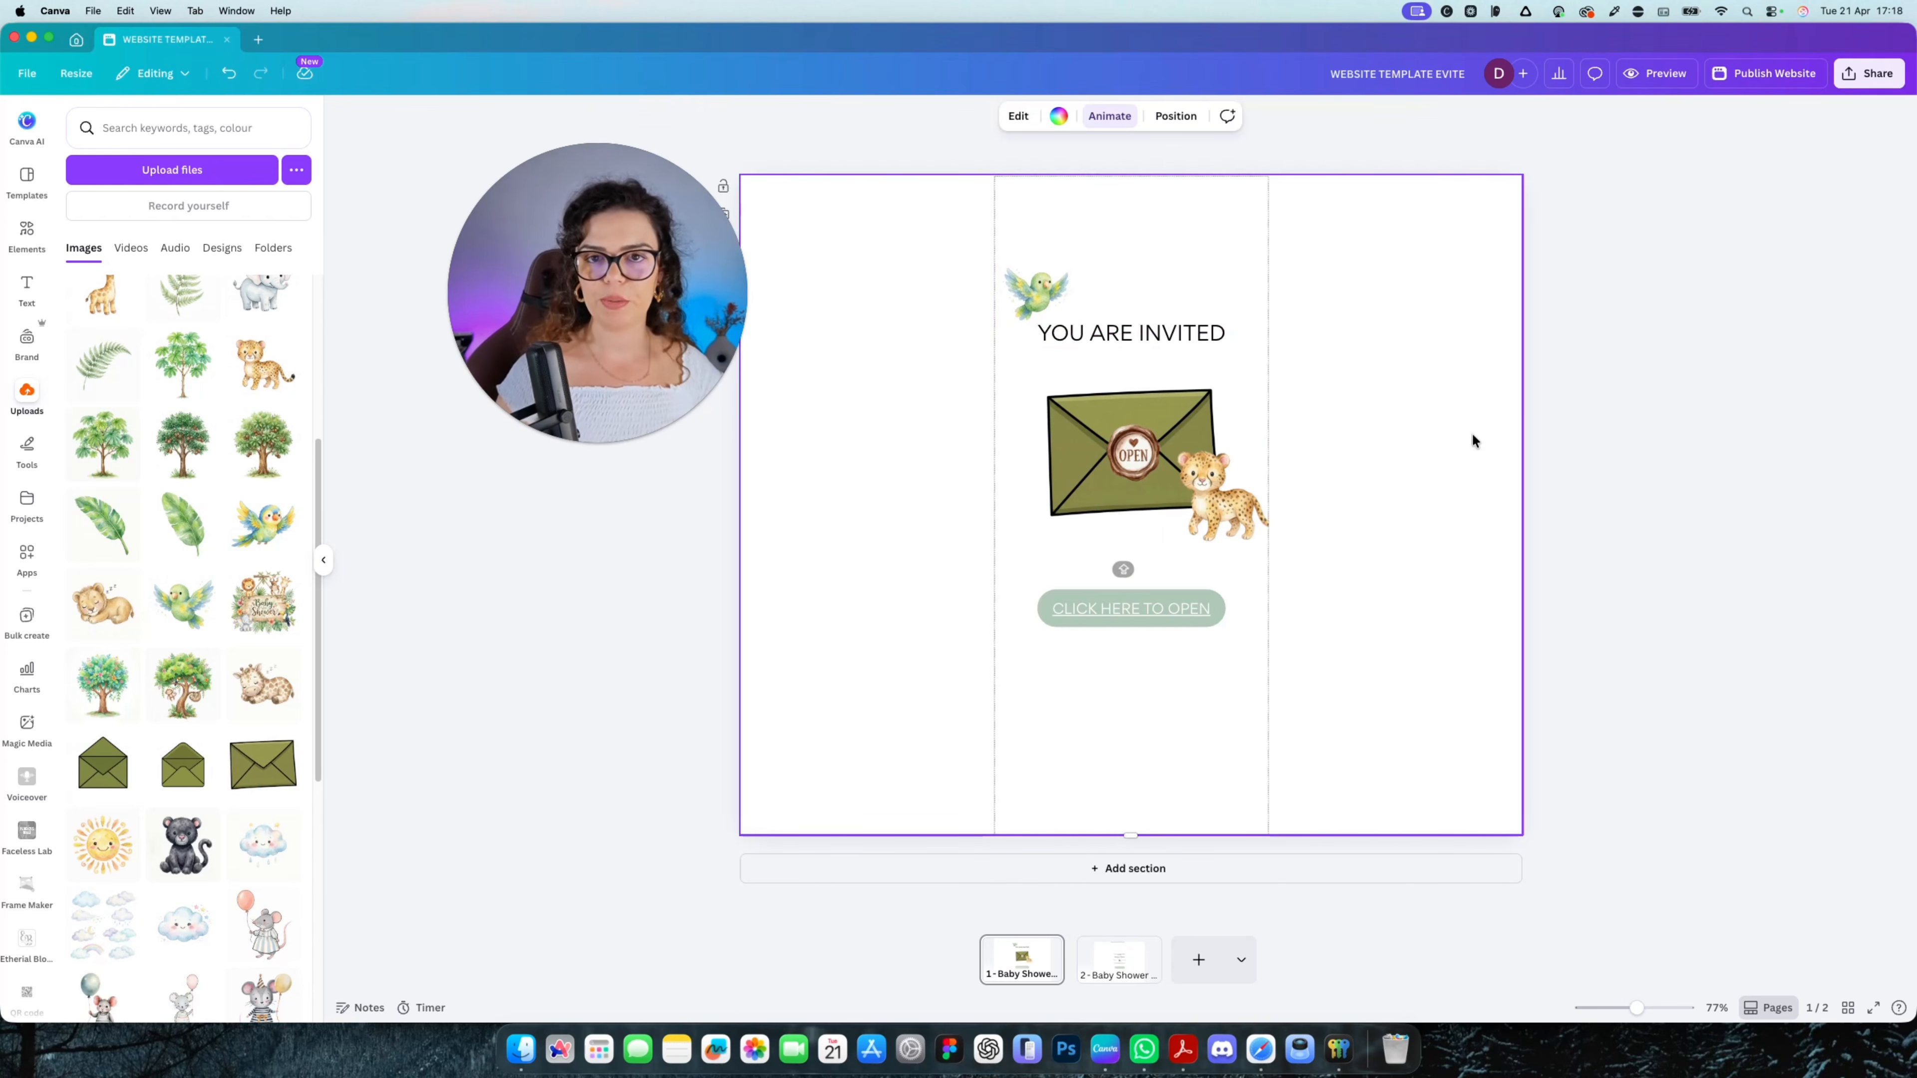
Apply the Typewriter animation to the YOU ARE INVITED heading
left_click(1146, 337)
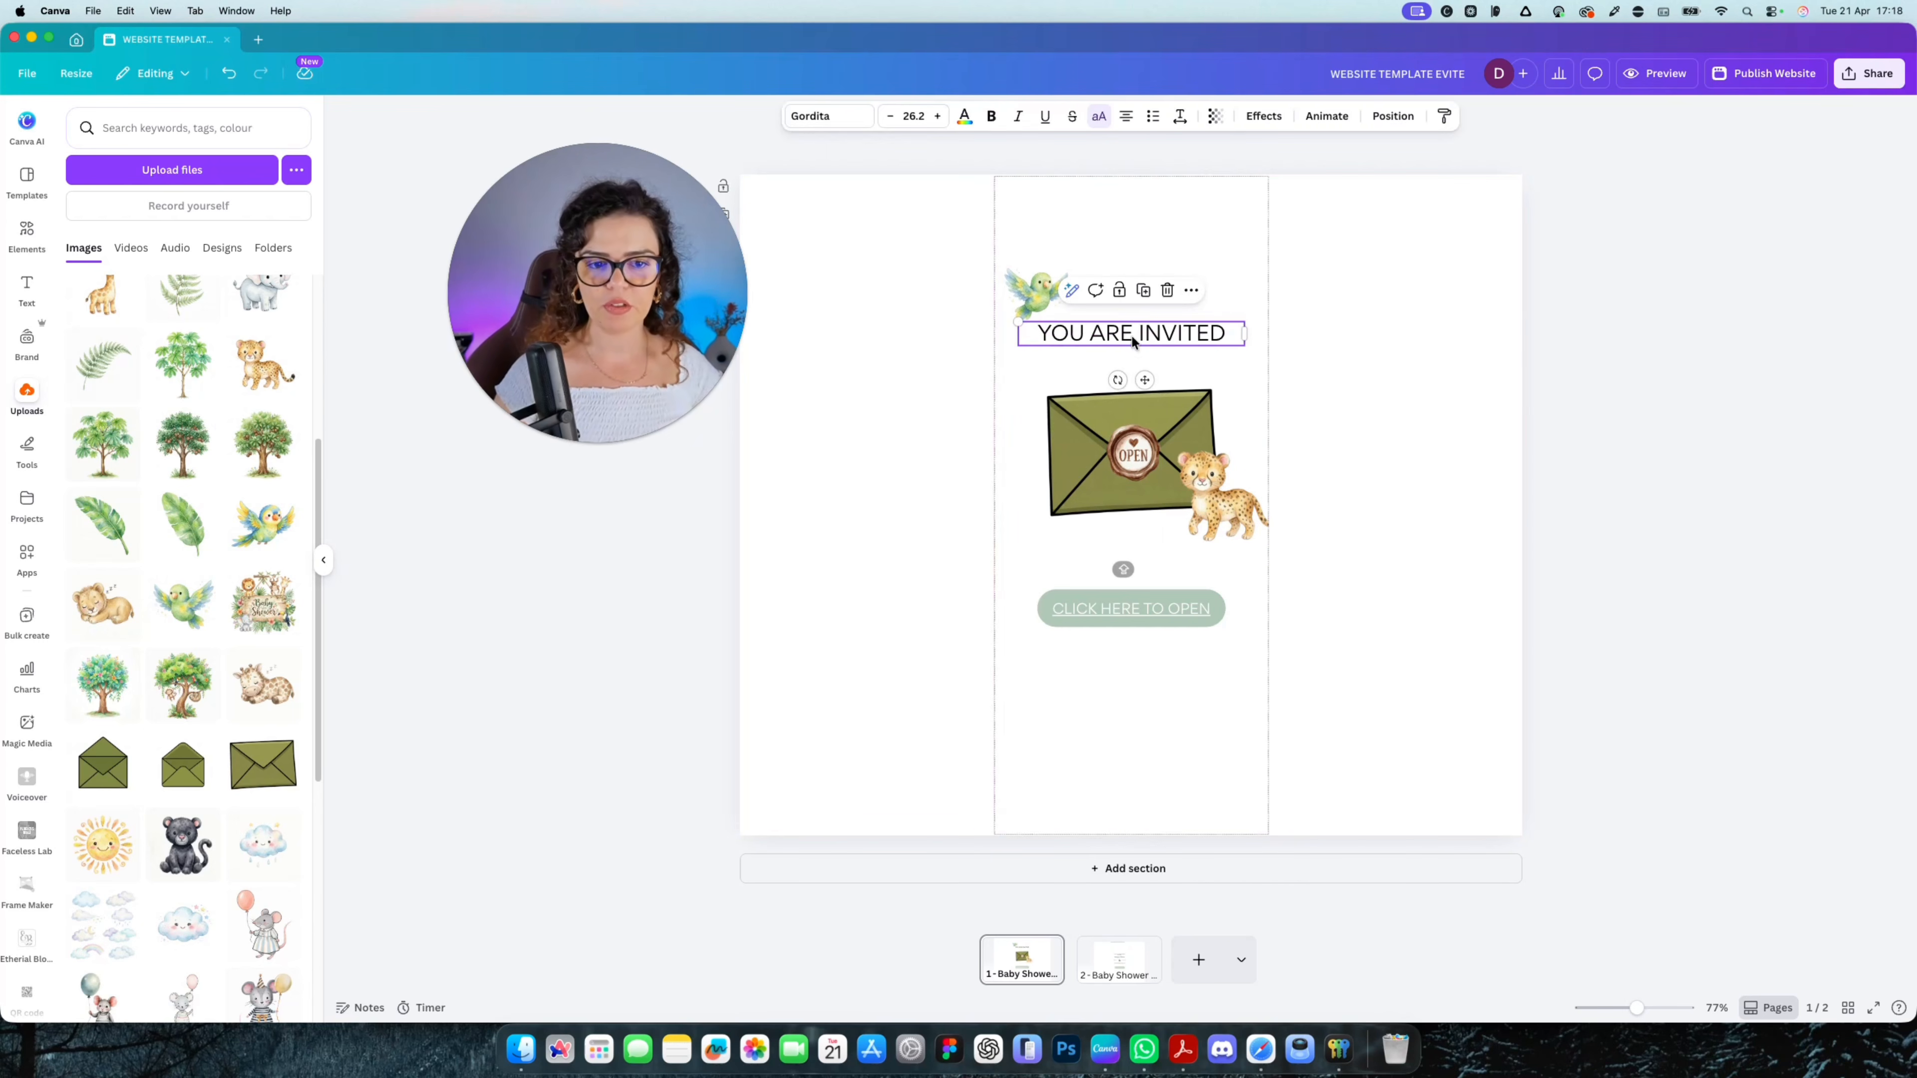
left_click(1326, 116)
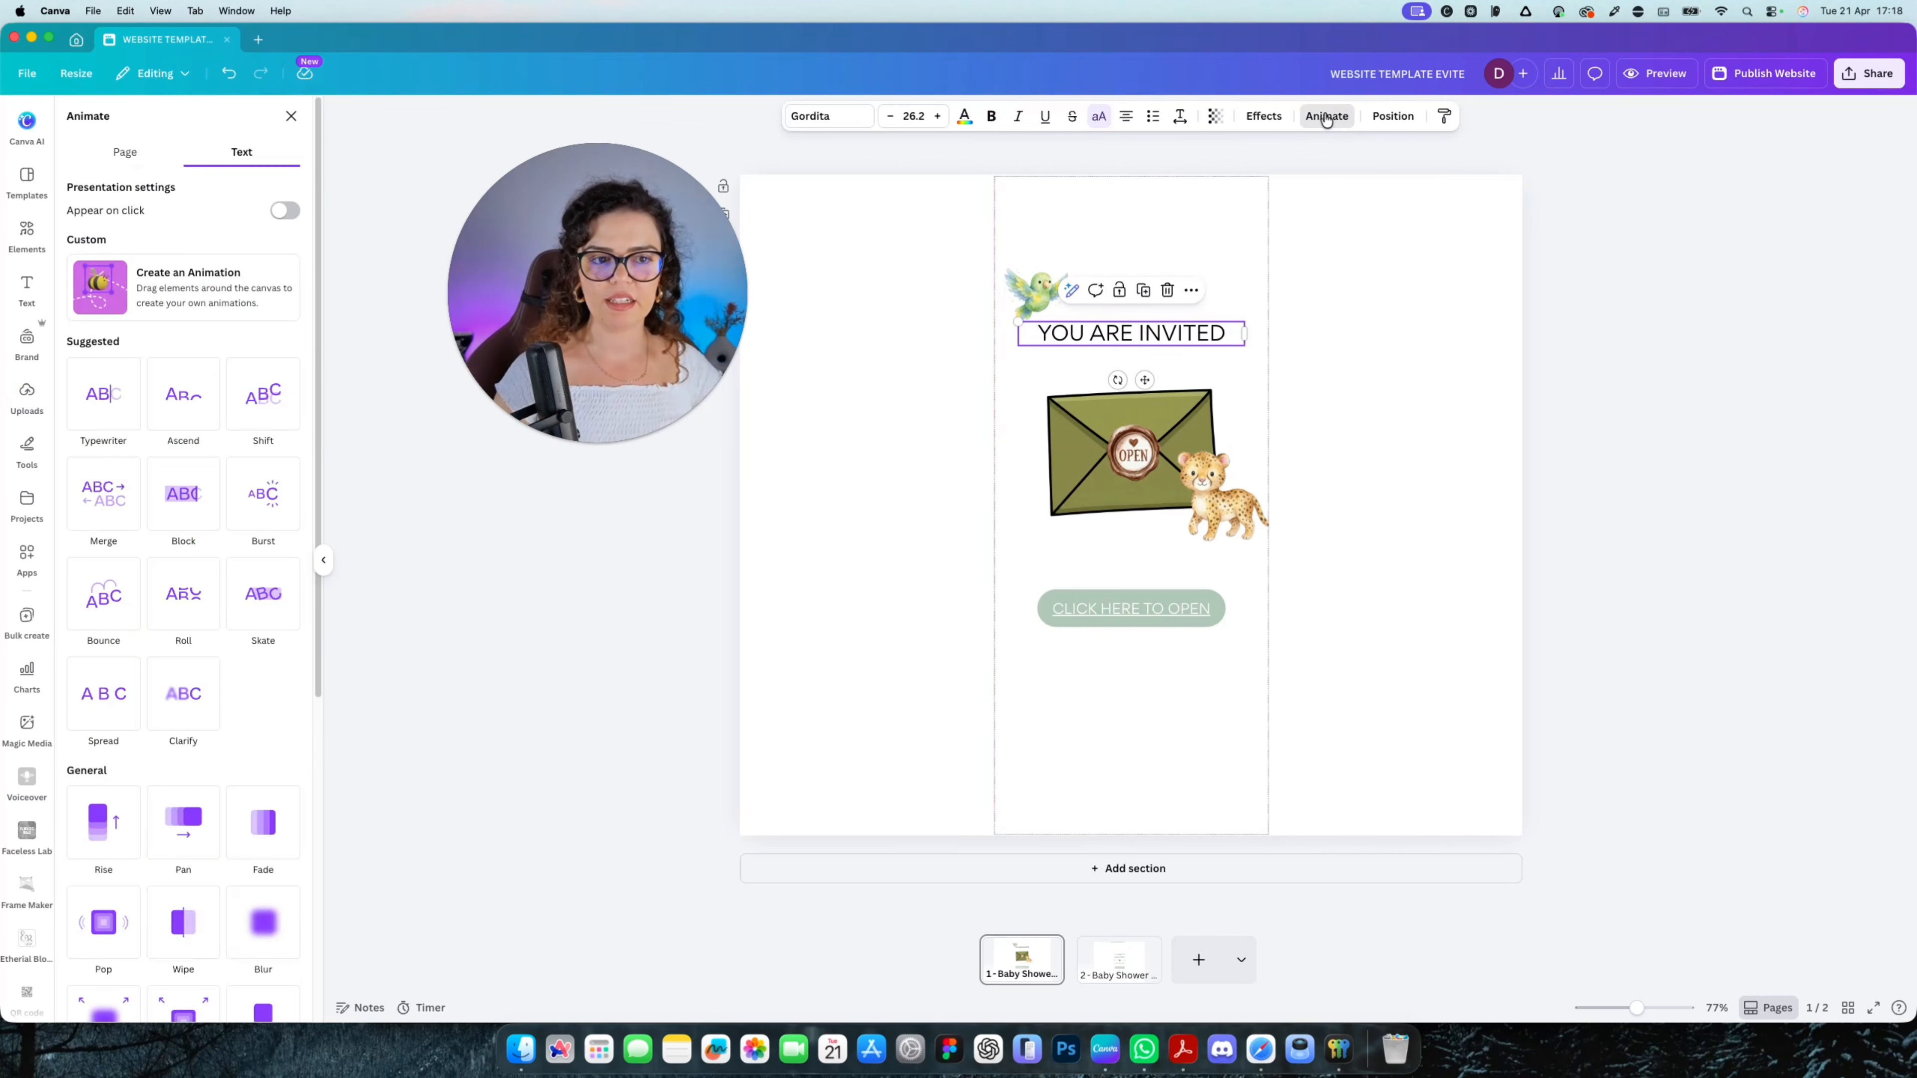
left_click(106, 407)
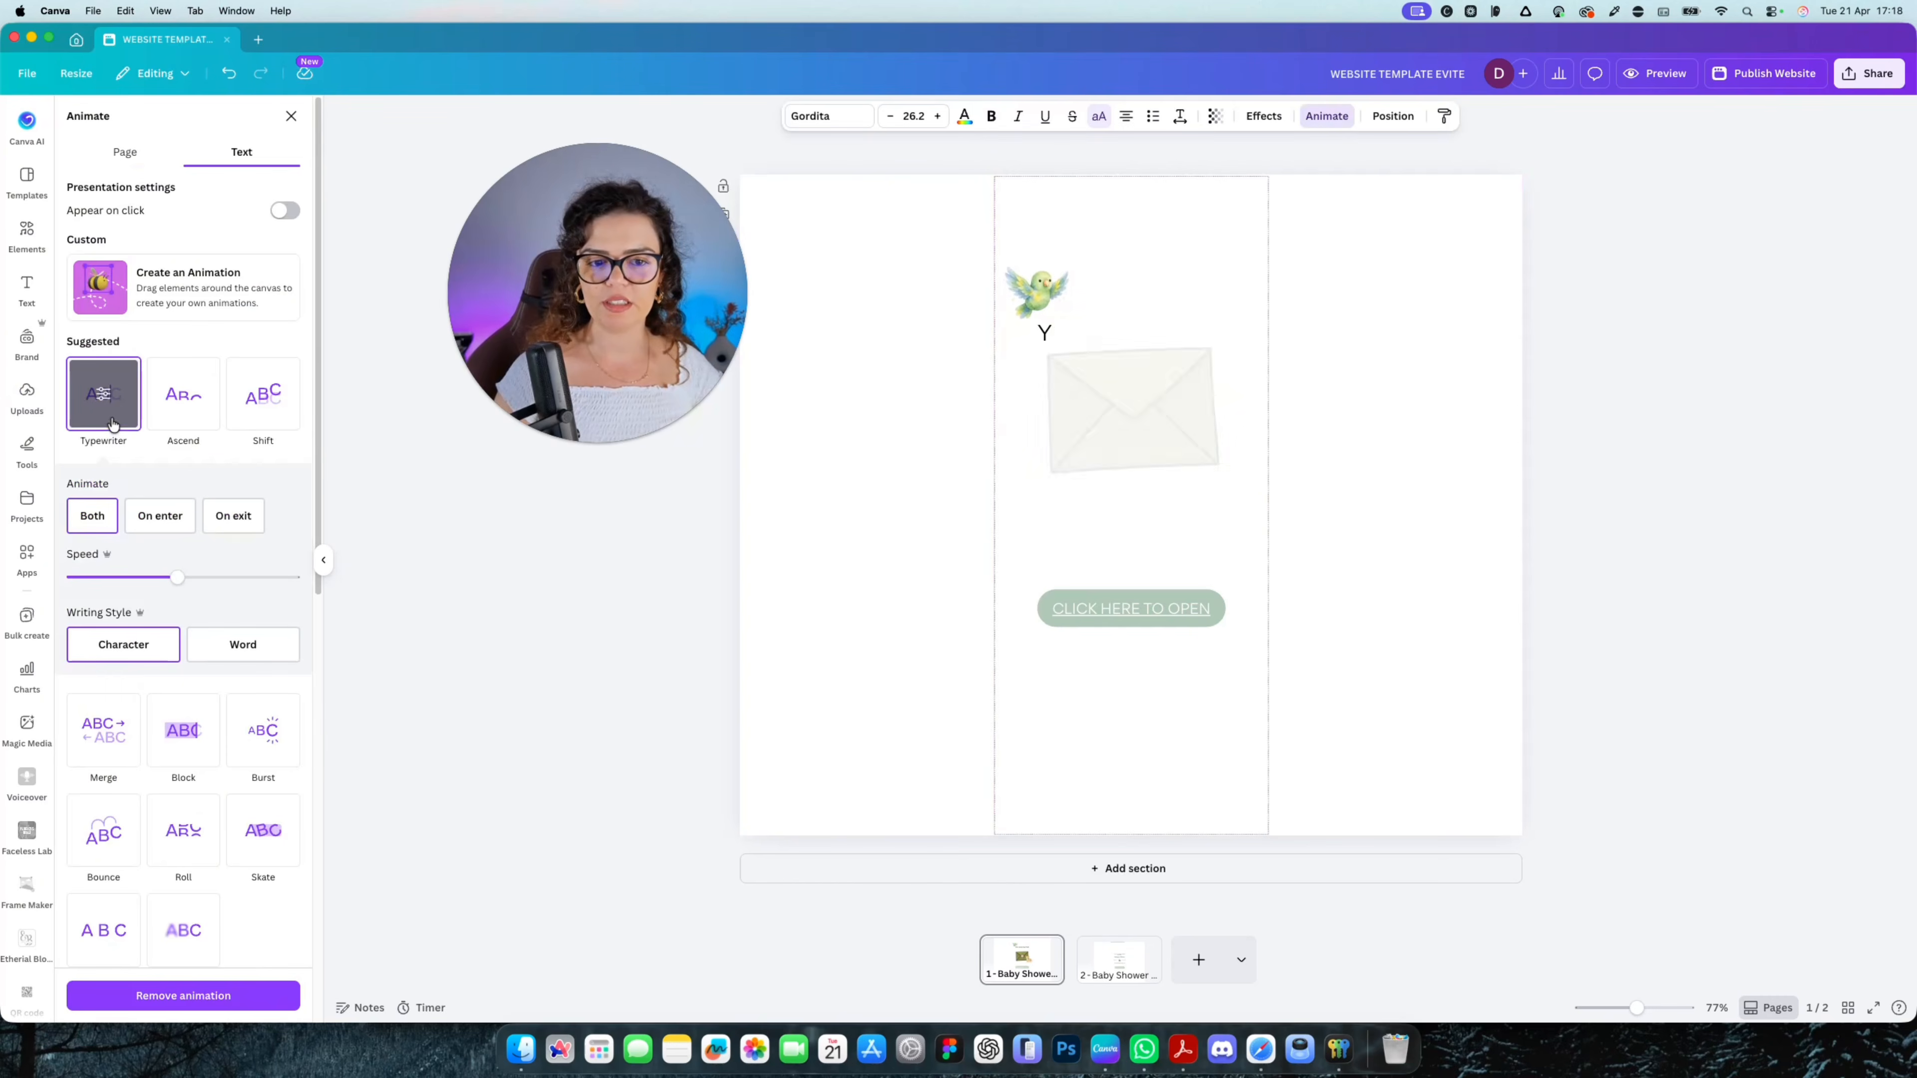
left_click(1105, 514)
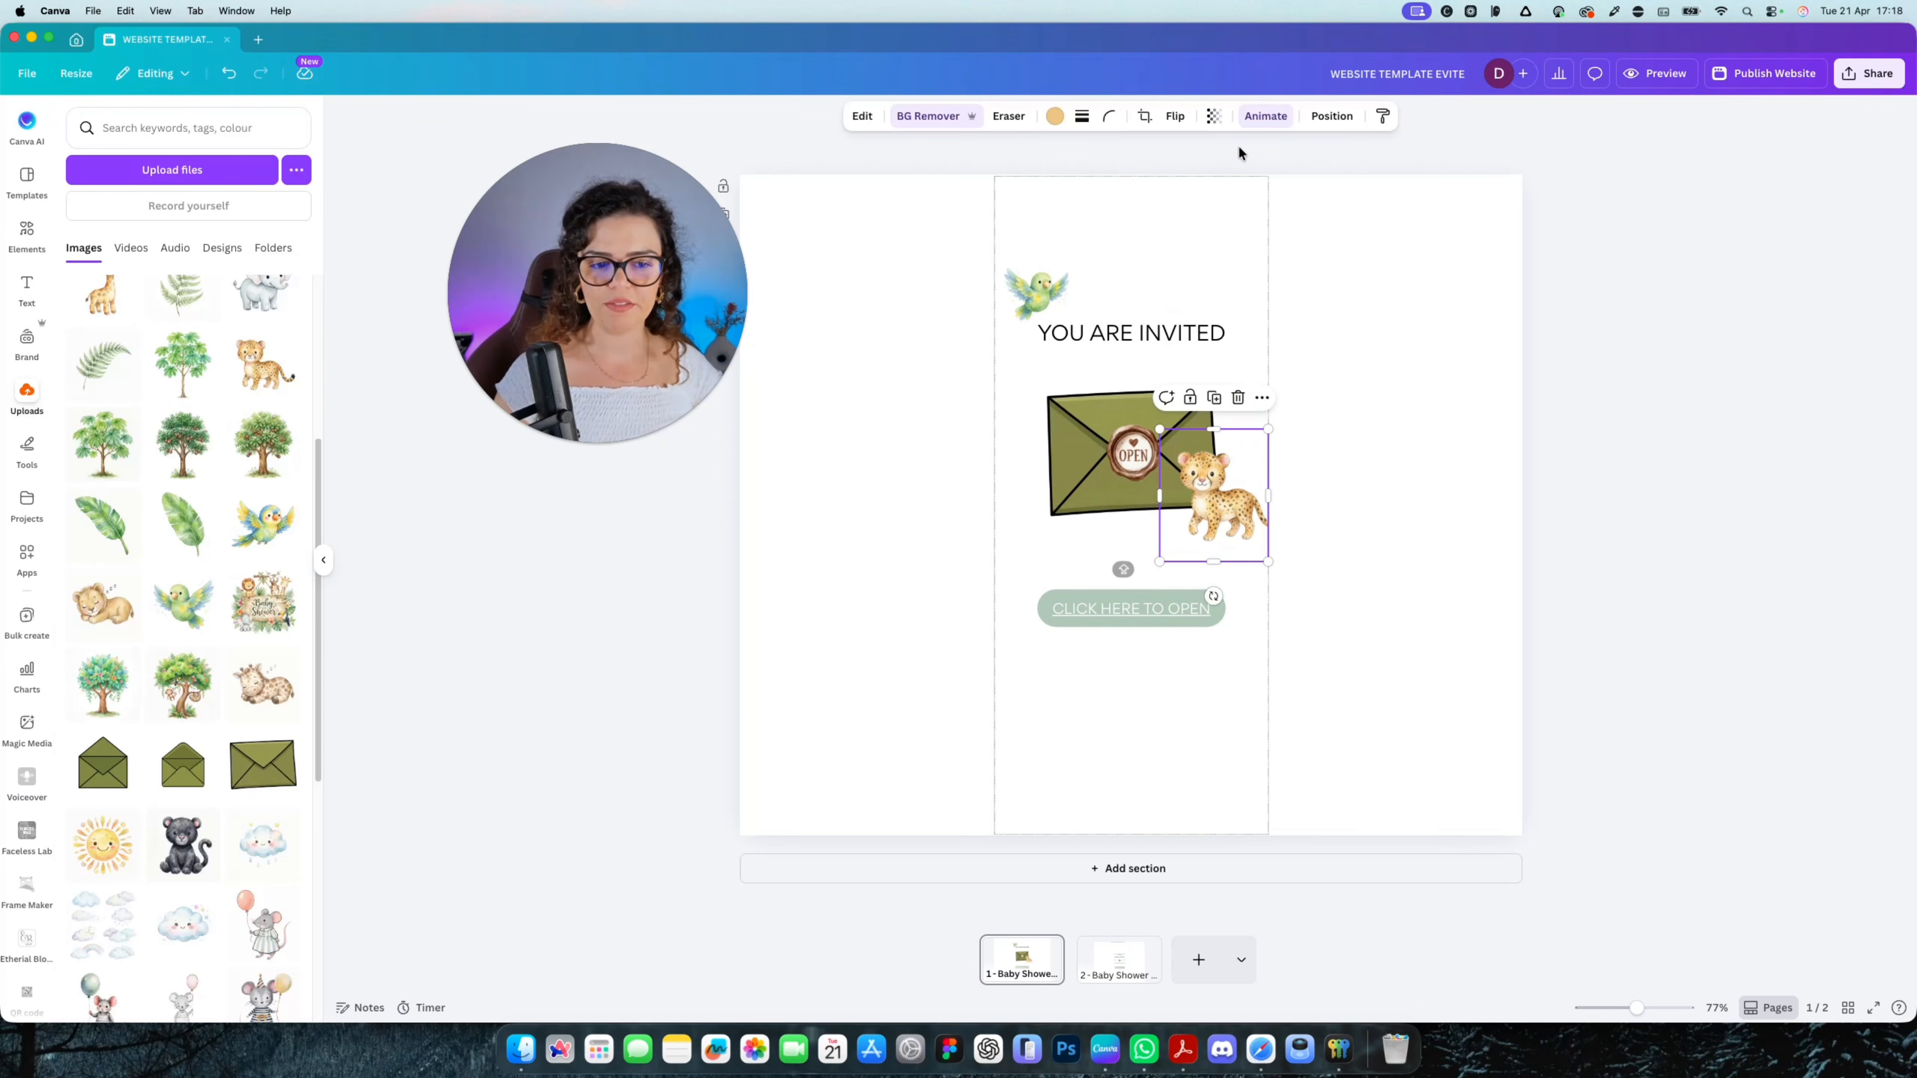
left_click(1044, 284)
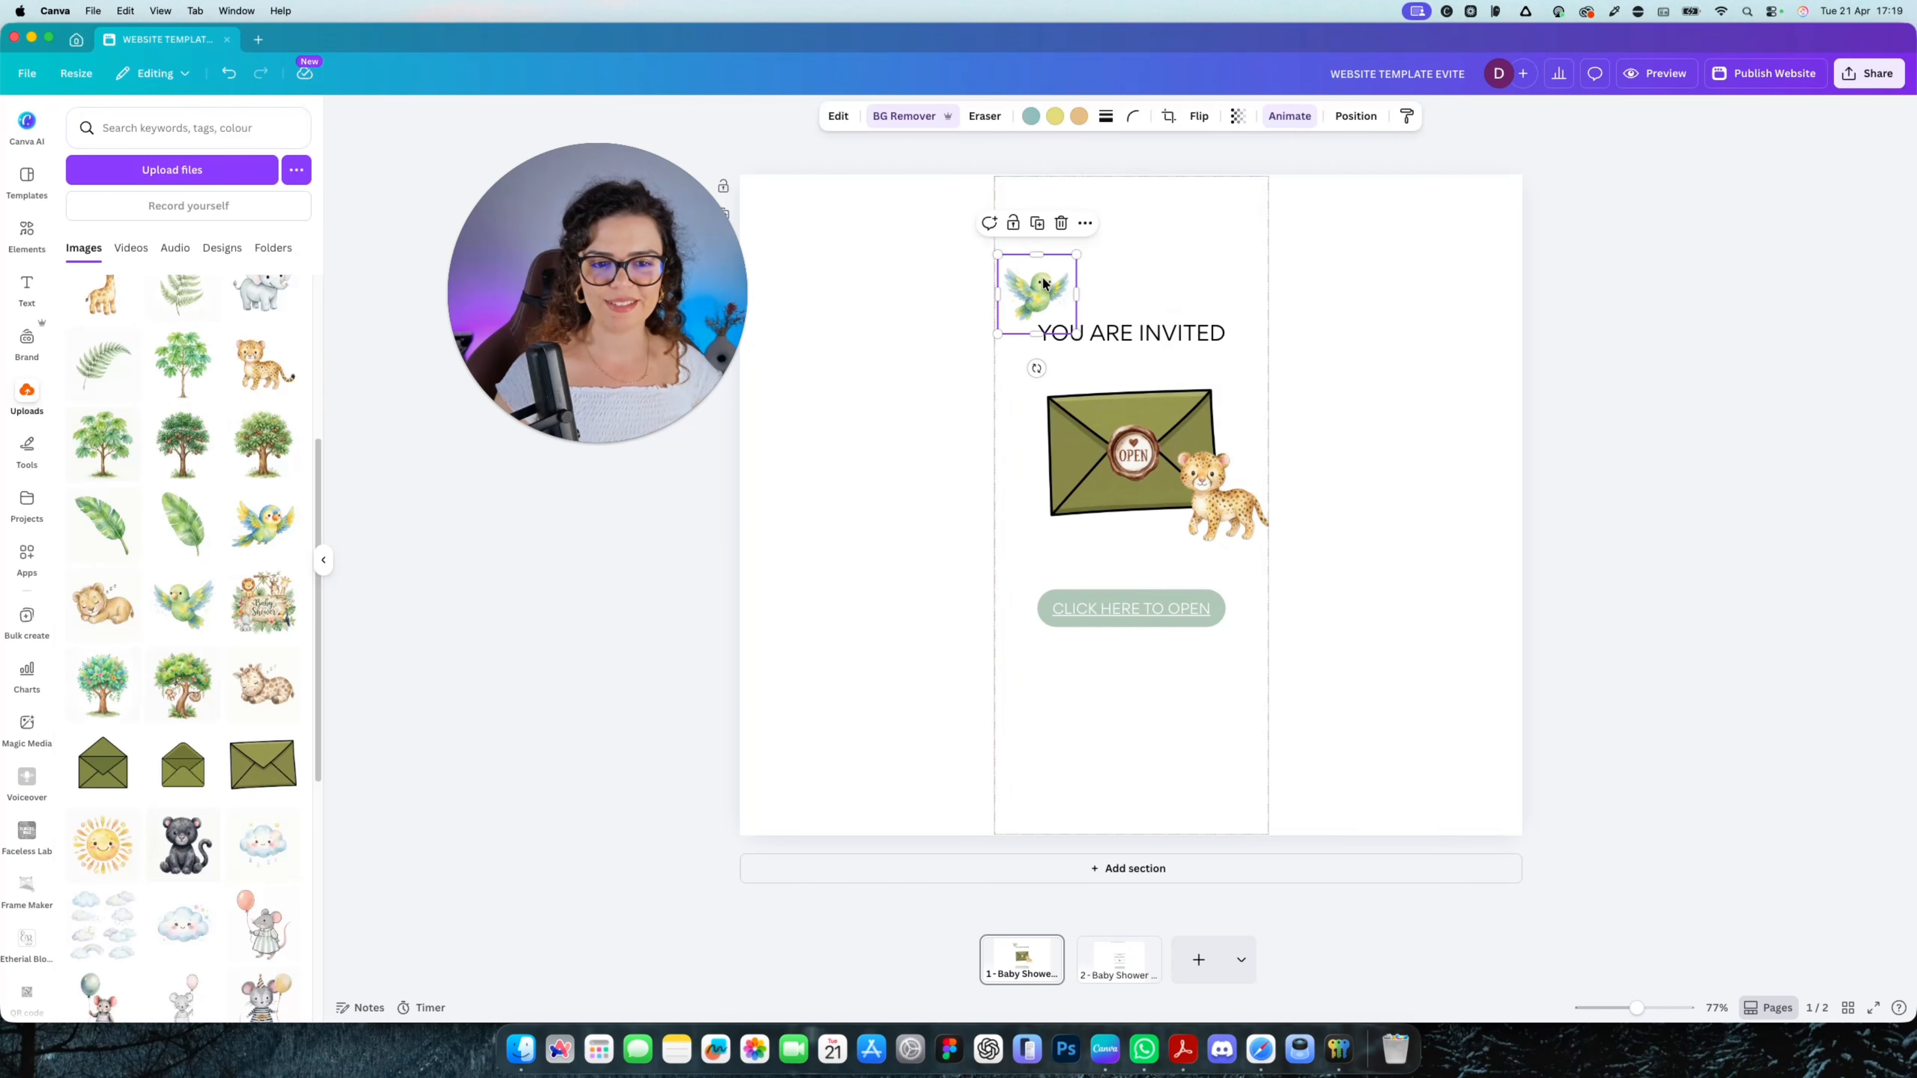
Apply the Breathe animation to the CLICK HERE TO OPEN button together with its text
left_click(1126, 611)
left_click(1146, 595)
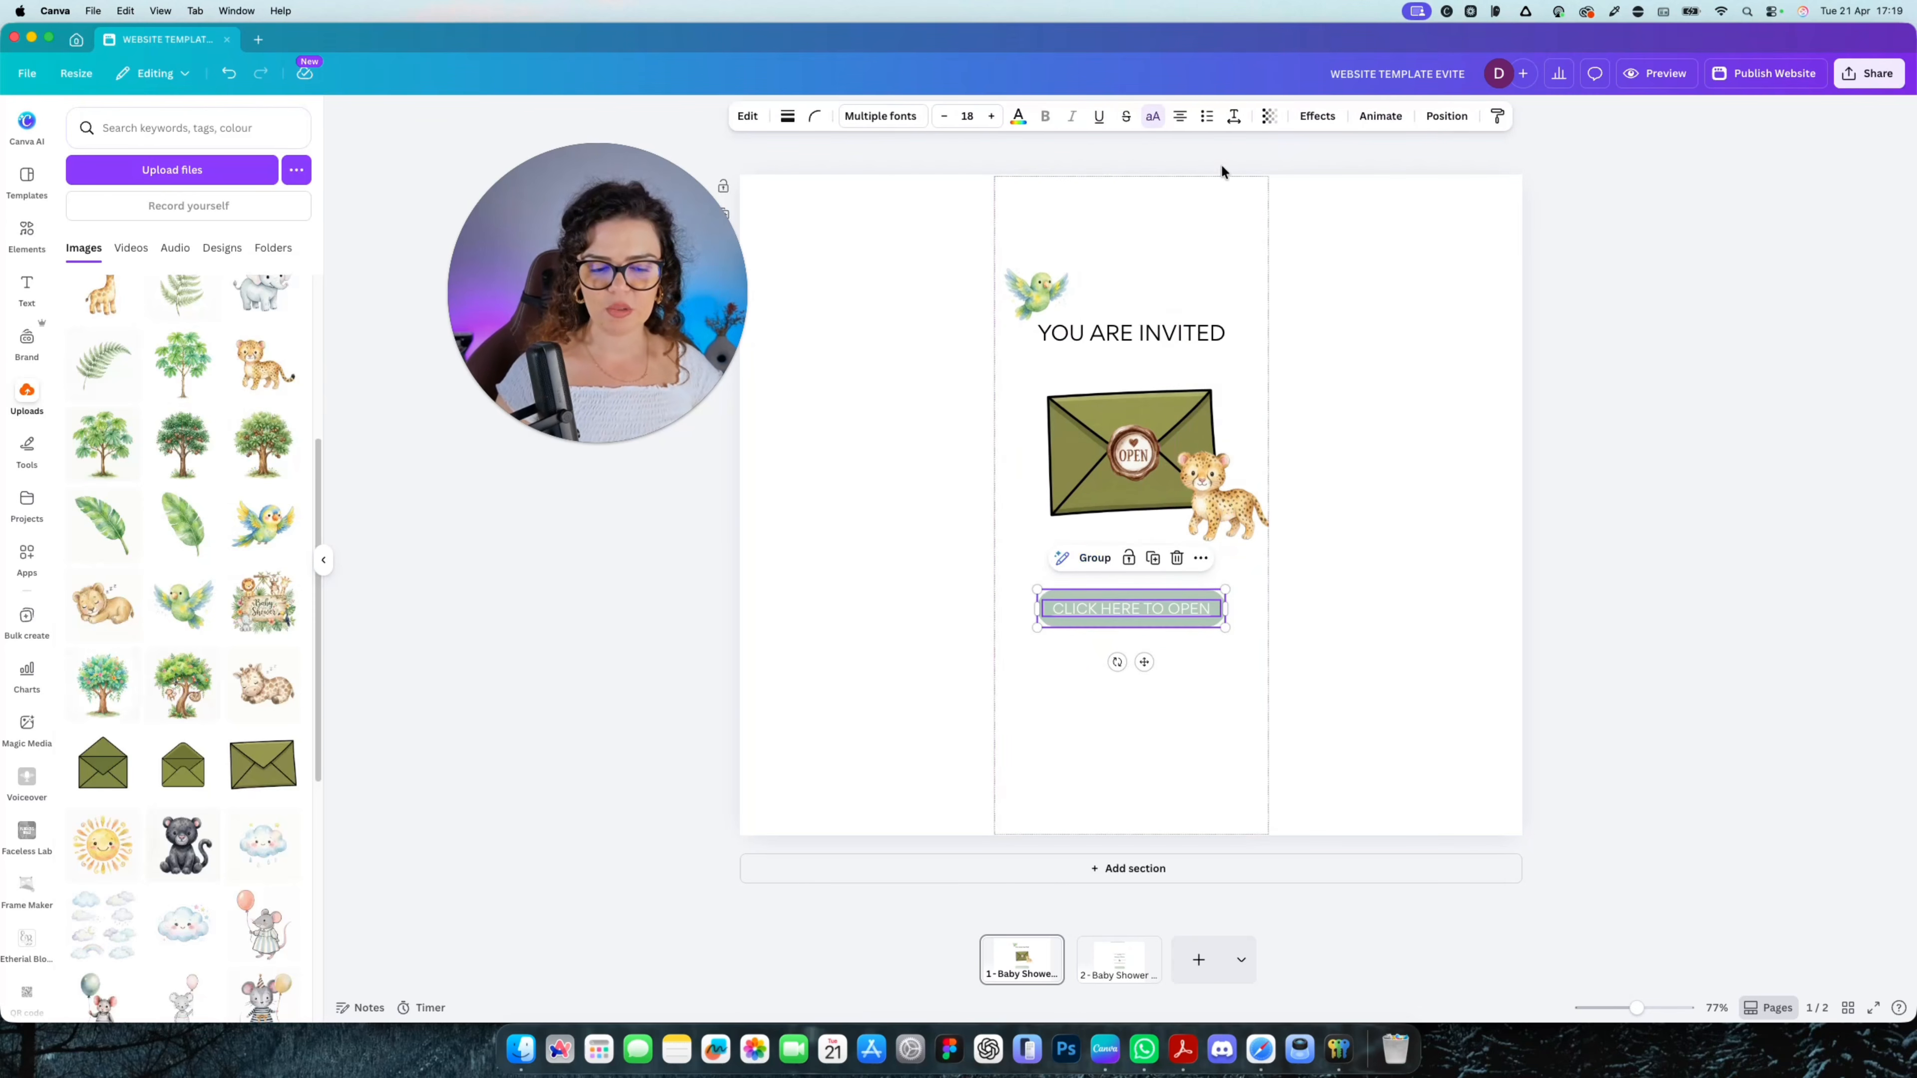
left_click(1376, 121)
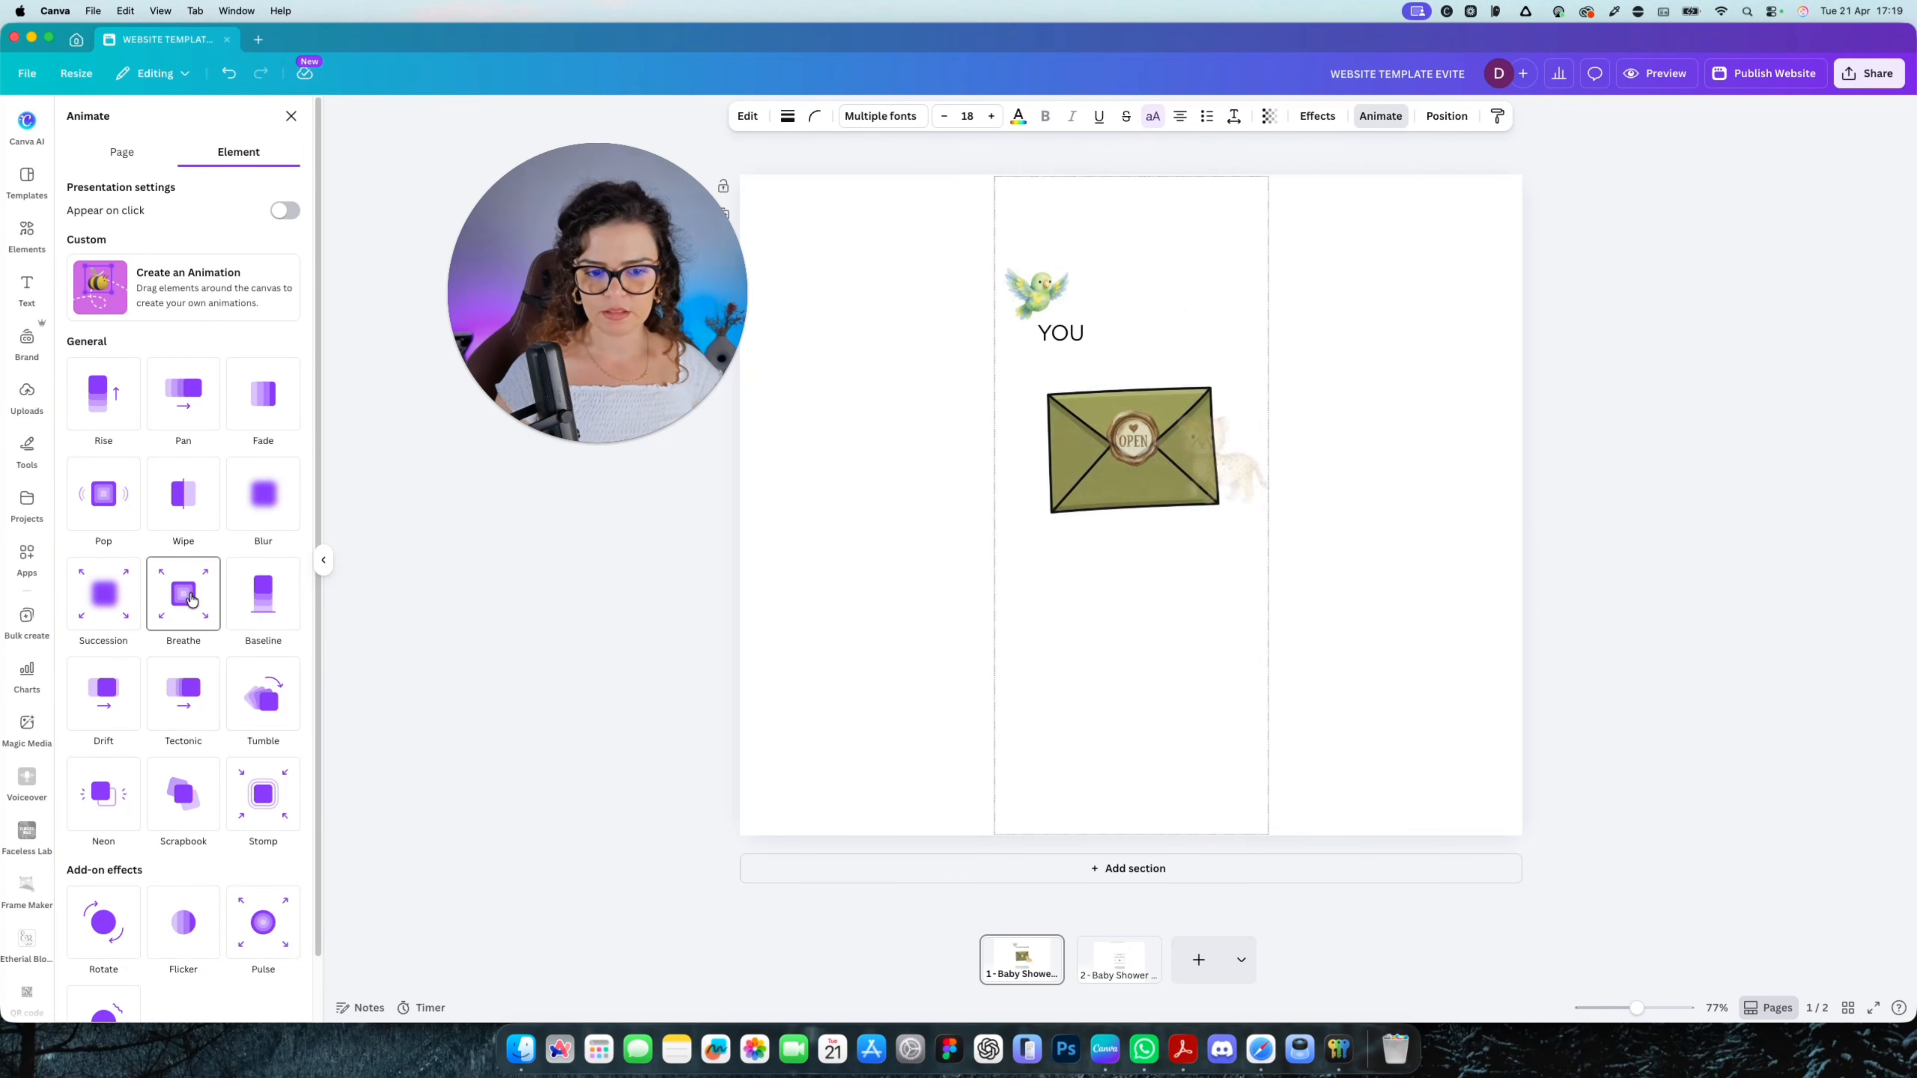
left_click(186, 608)
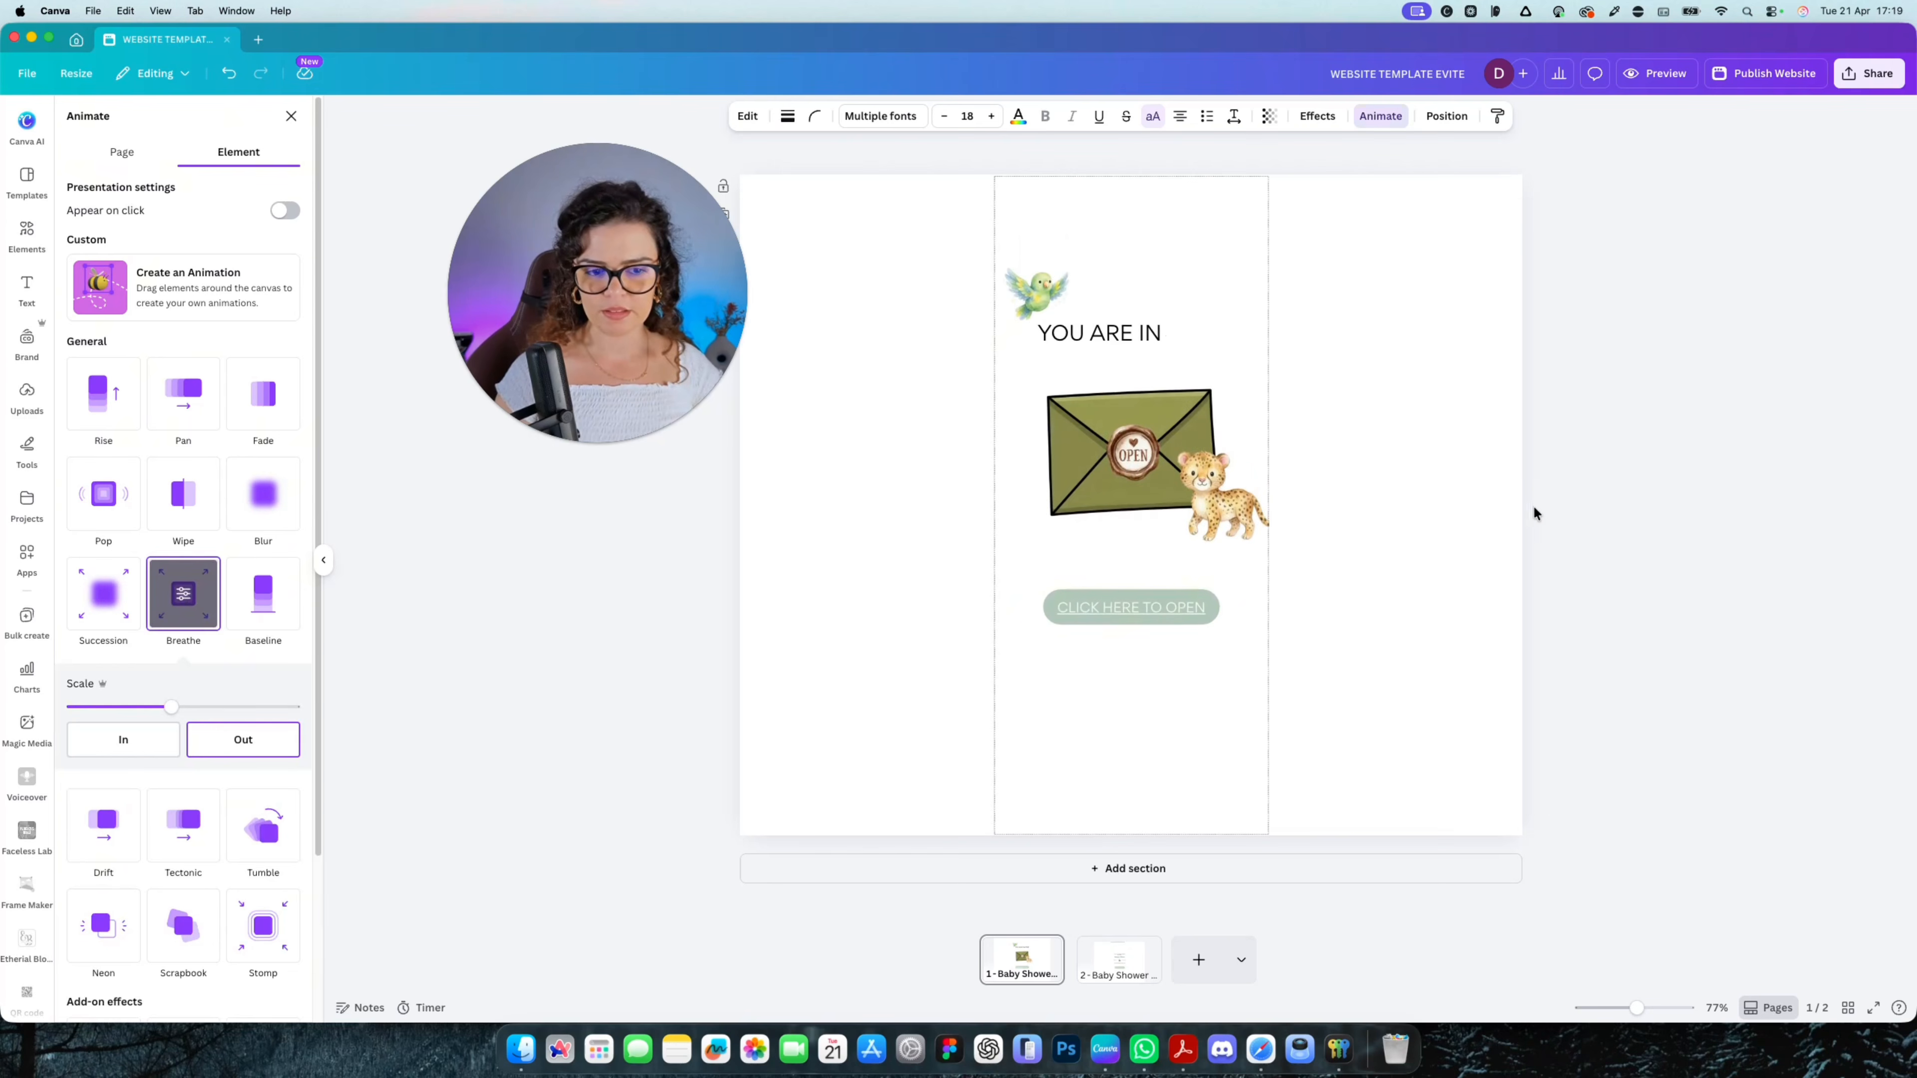
left_click(1610, 508)
left_click(1479, 454)
left_click(1608, 451)
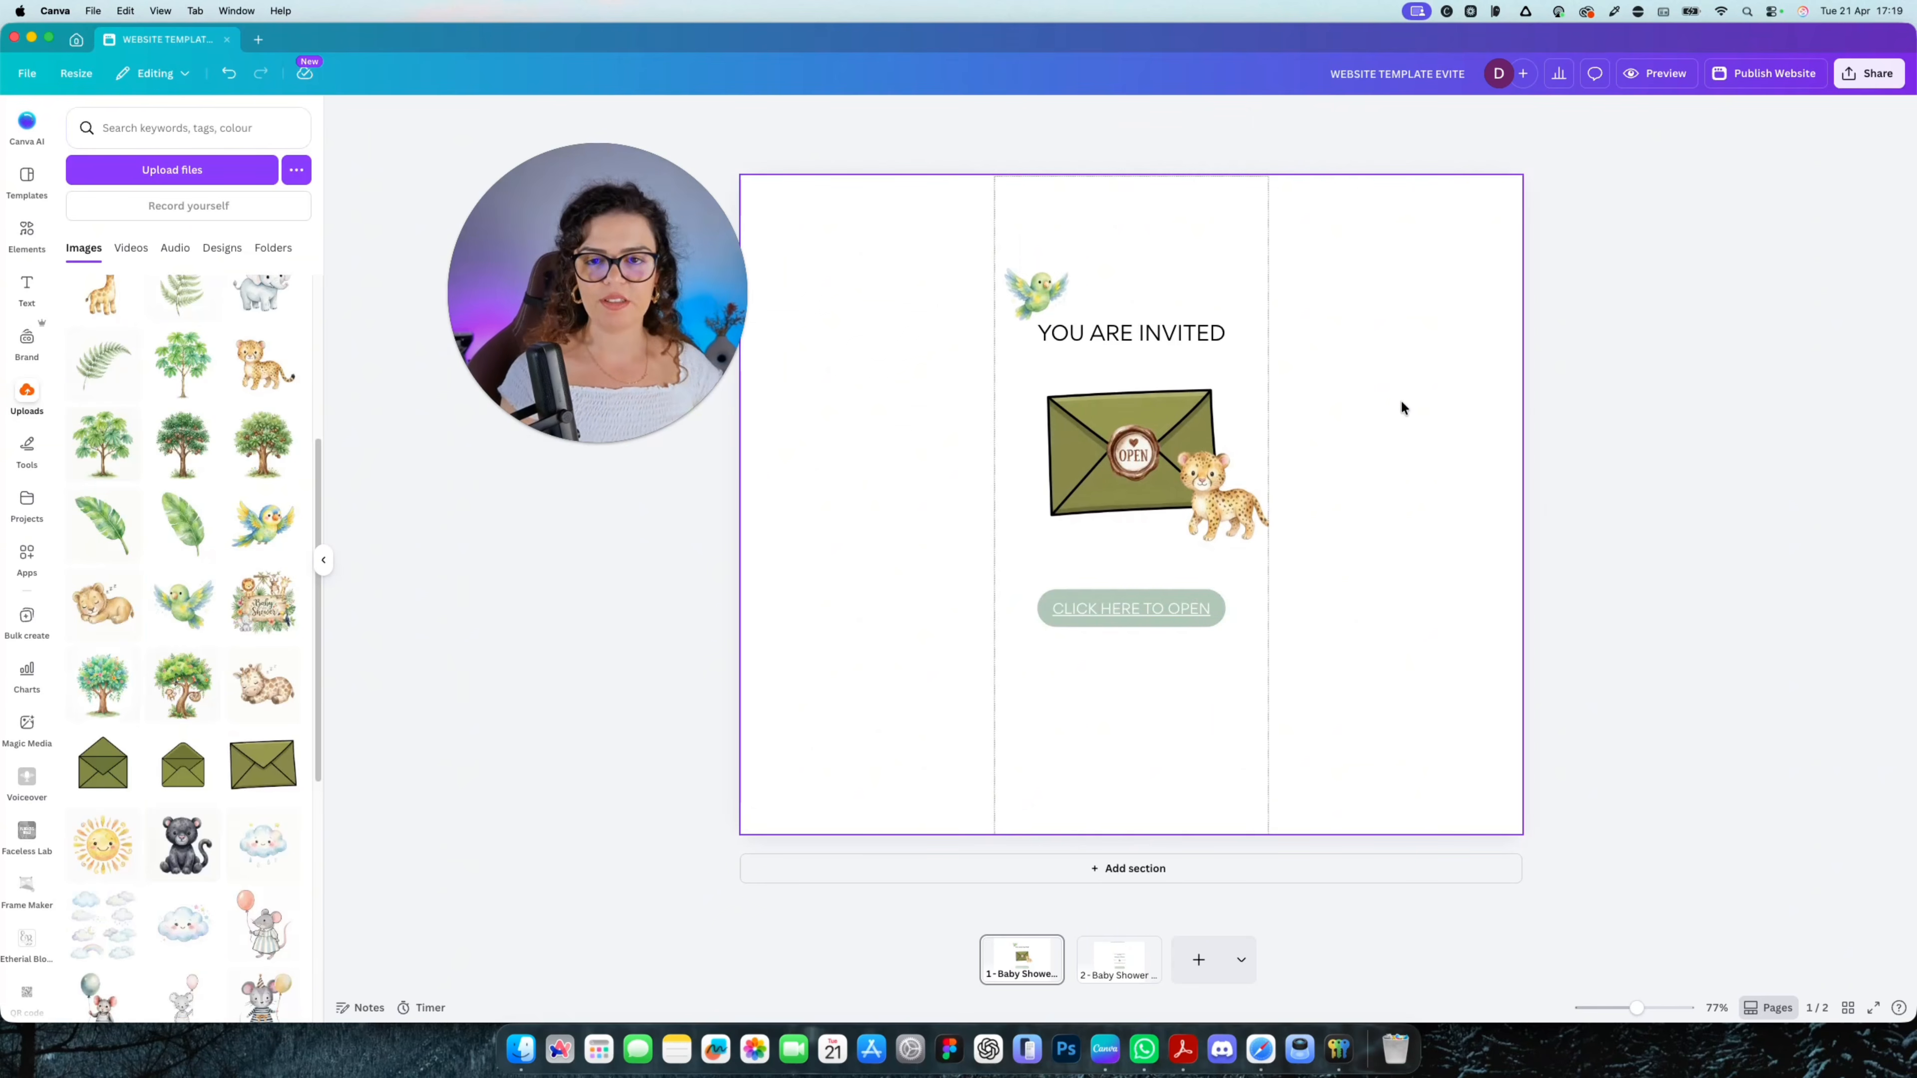
Preview the website in mobile view, test the CLICK HERE TO OPEN link, and return to the editor
left_click(1665, 85)
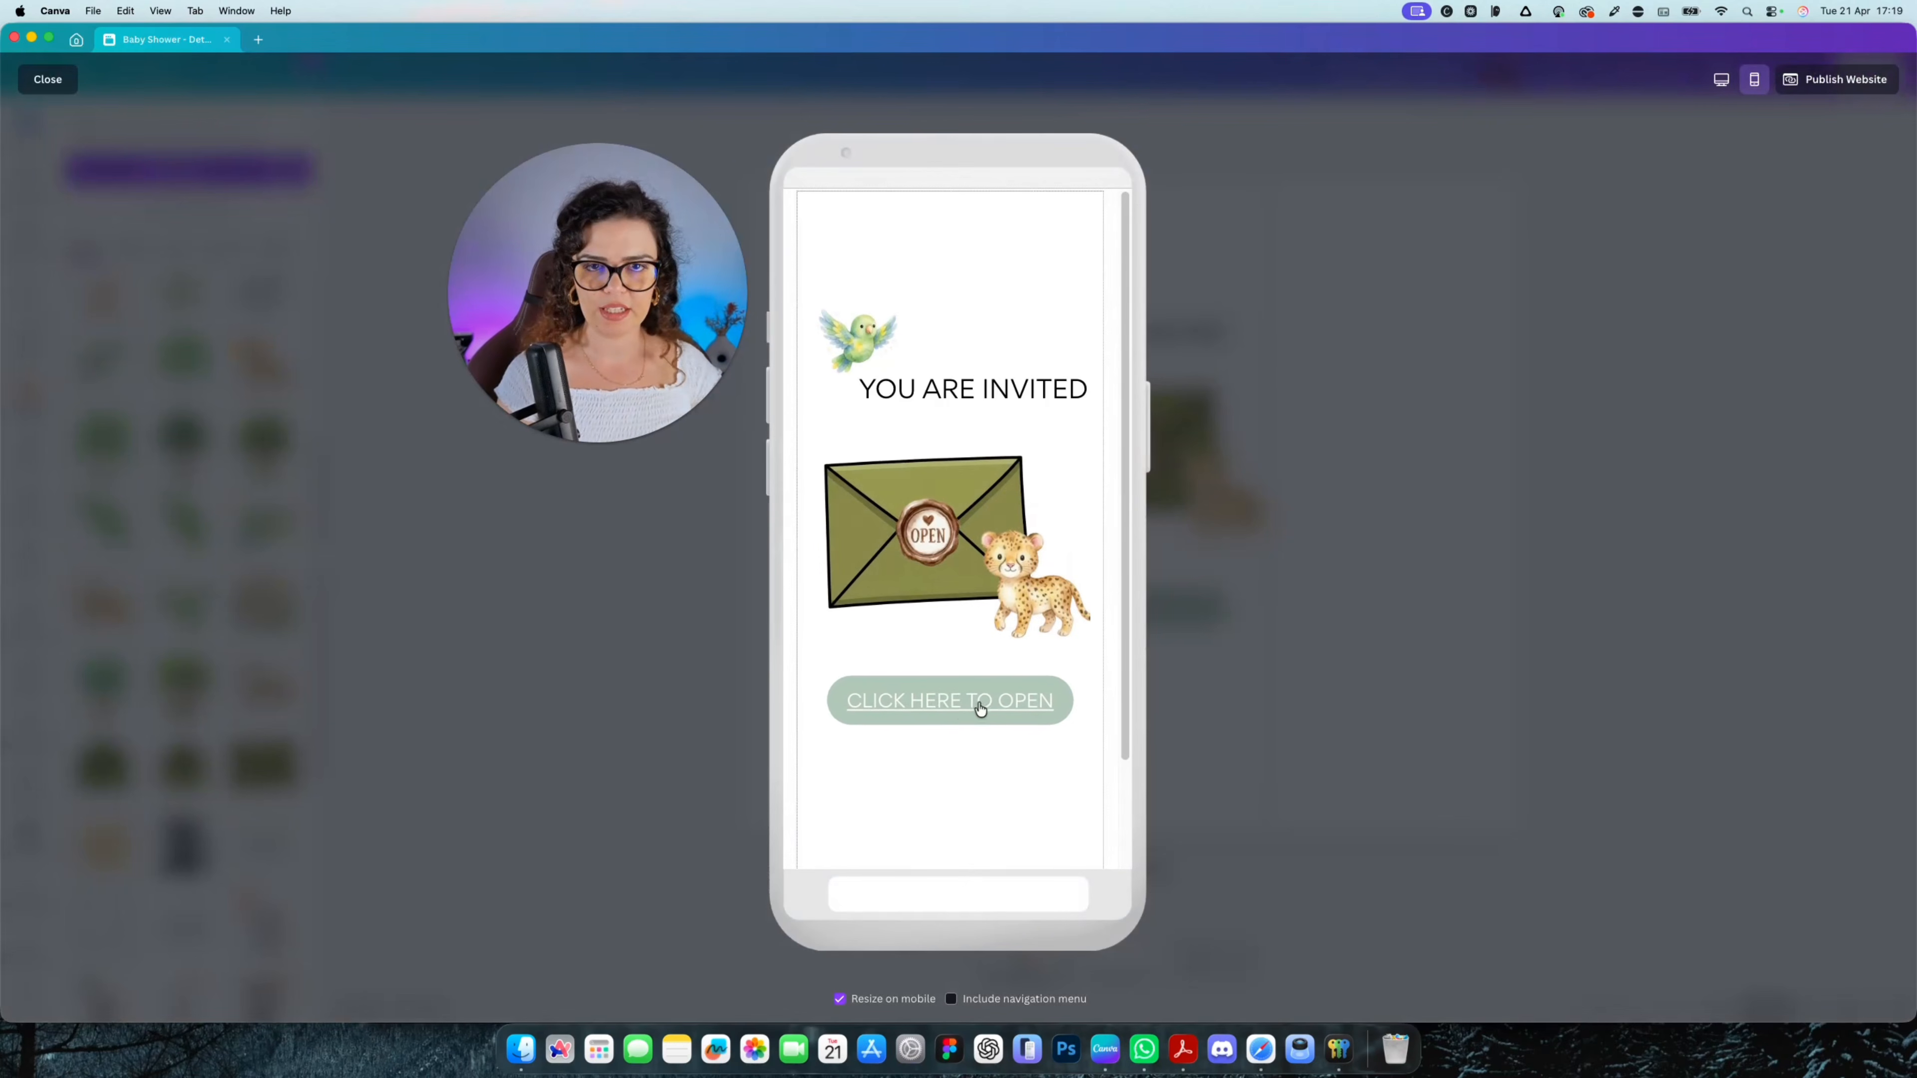
left_click(954, 707)
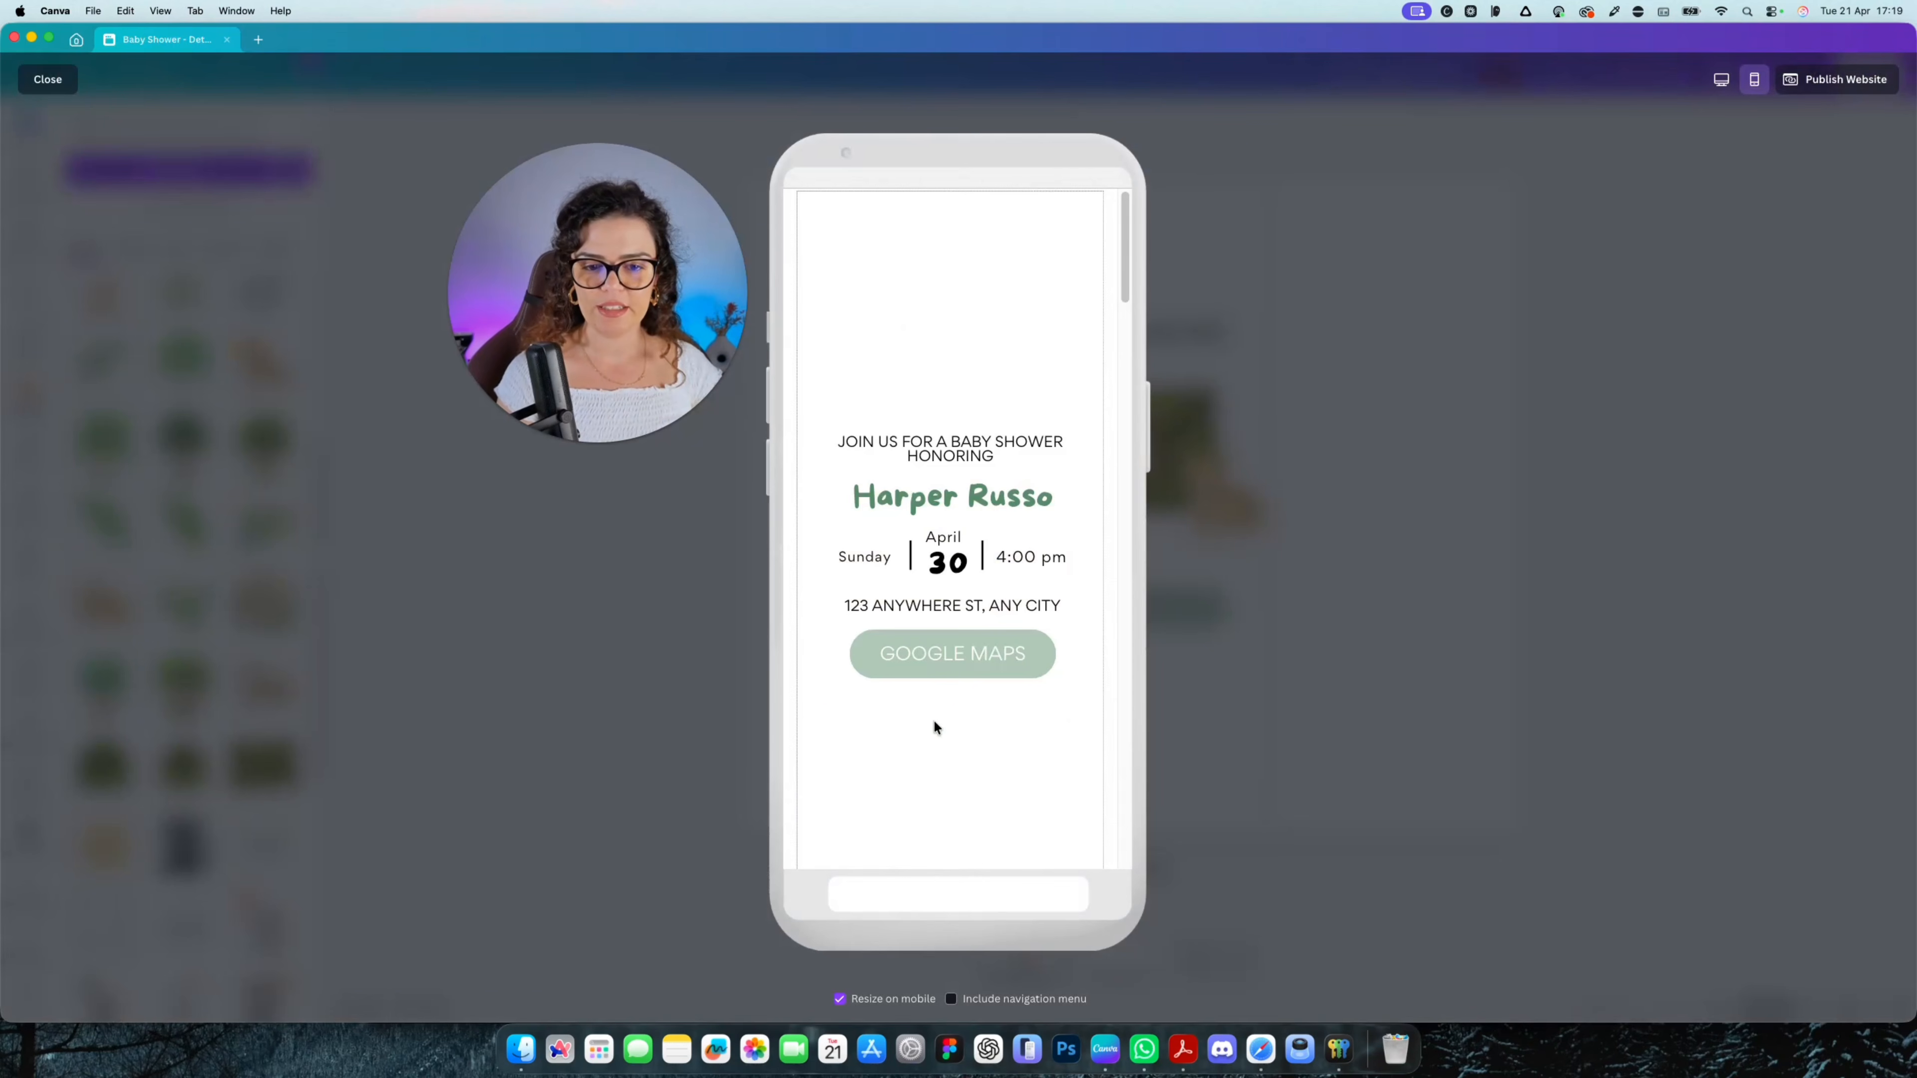
left_click(1736, 300)
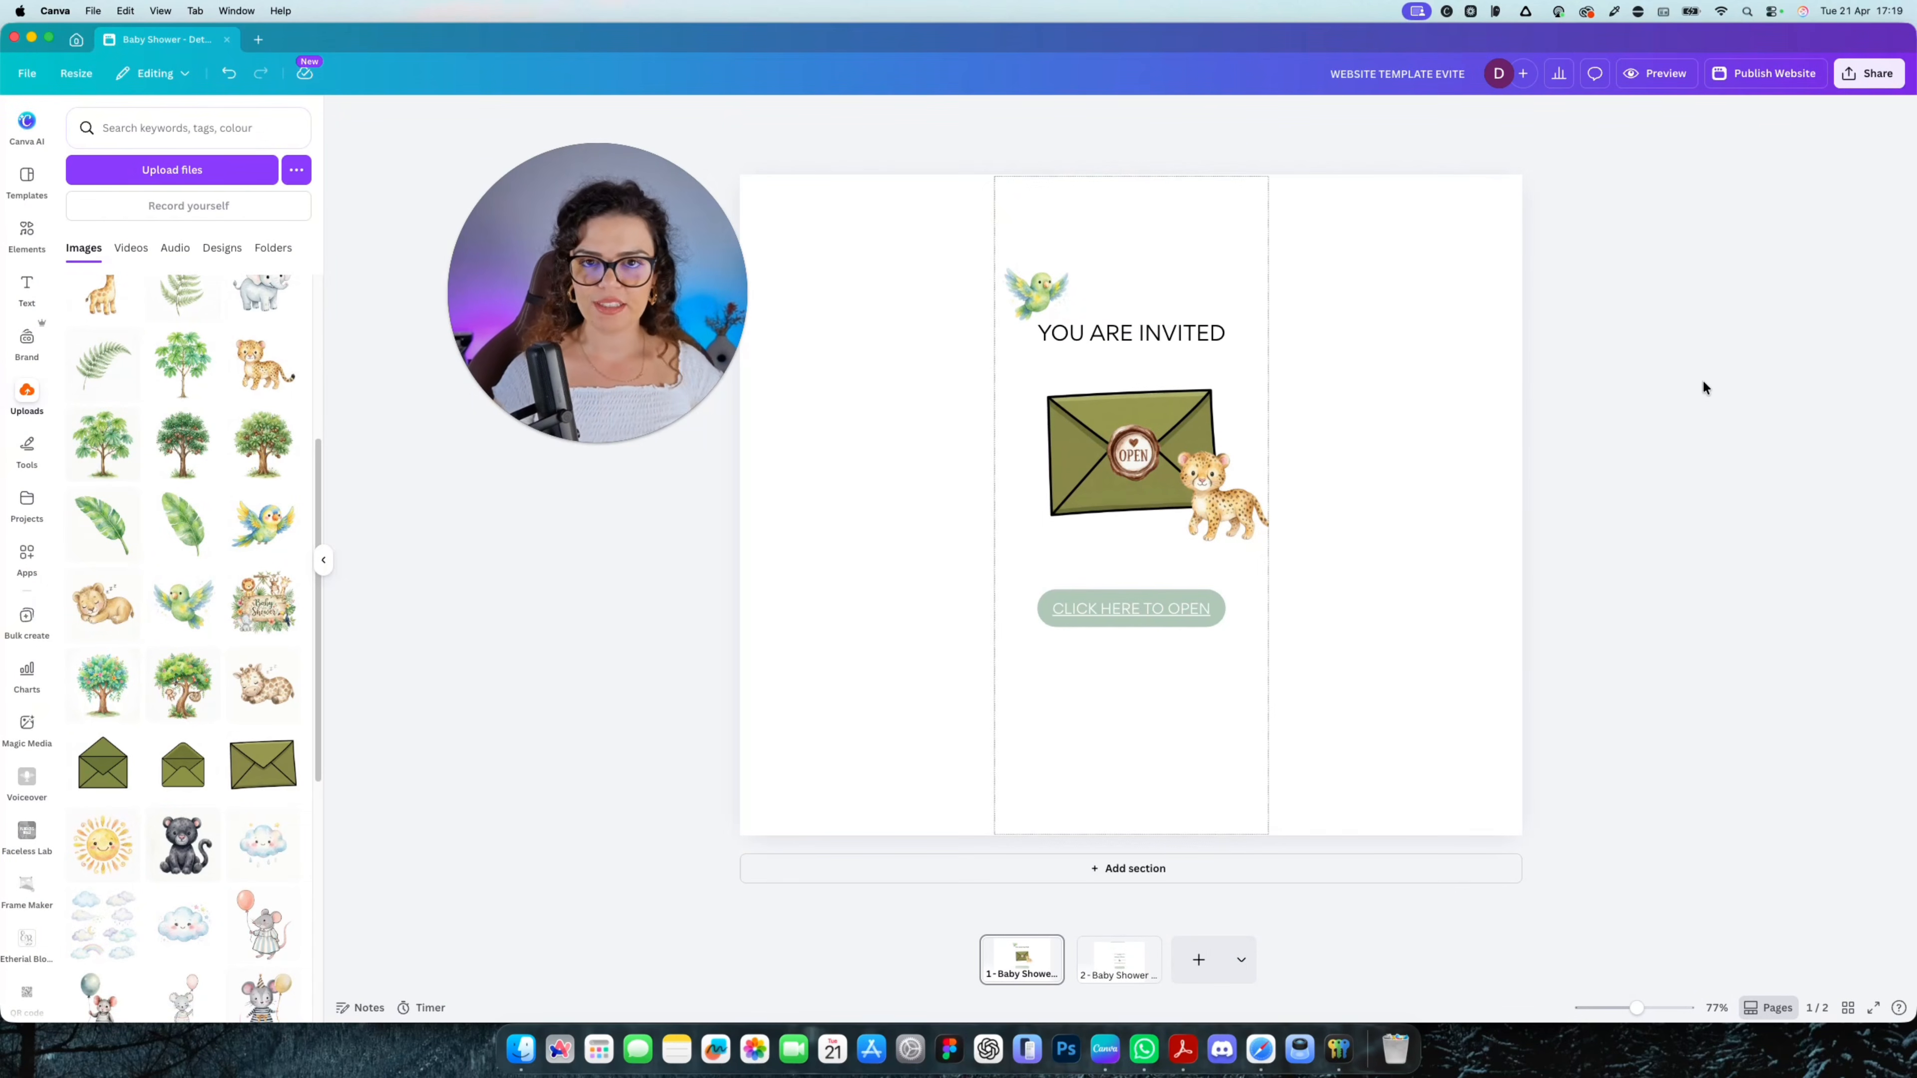
Examine the second page's sections, from the event details through diaper raffle, gift registry and books for baby
left_click(1128, 969)
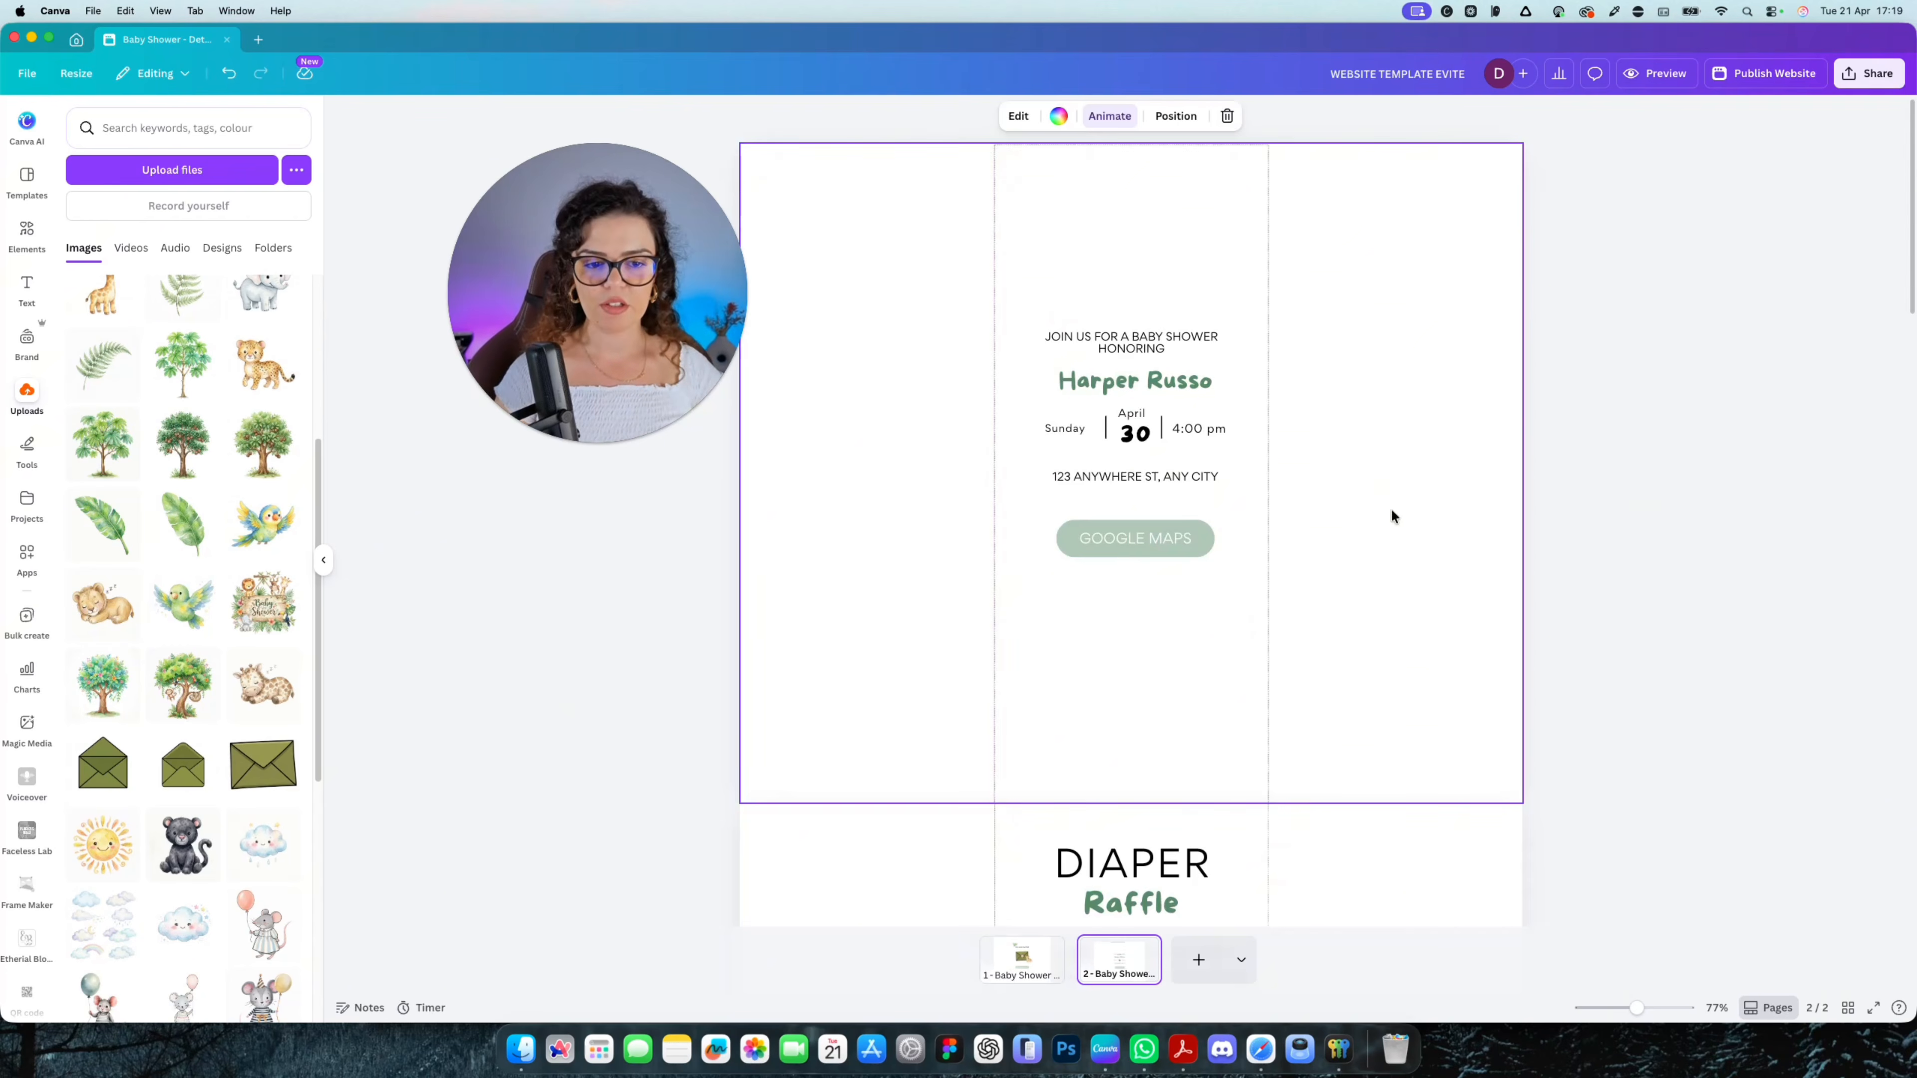
scroll(1190, 604, "down", 10)
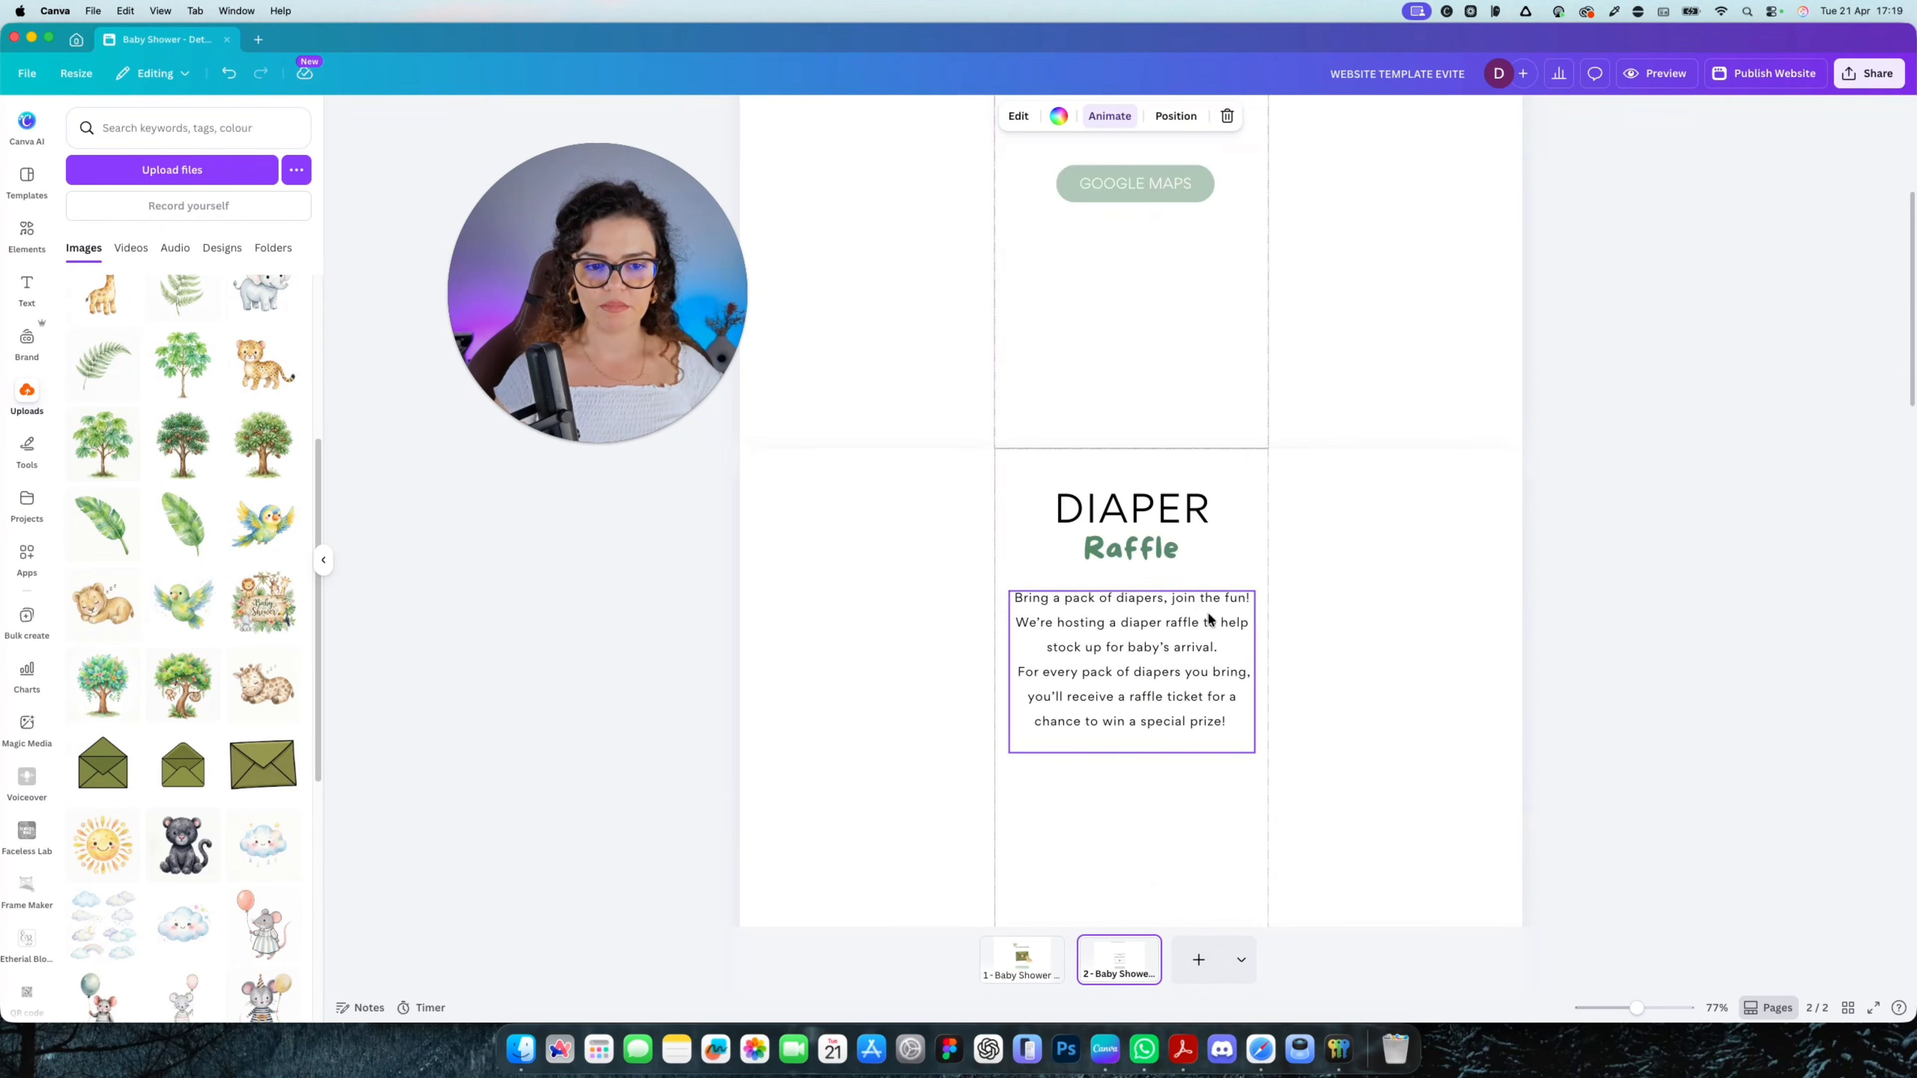
scroll(1162, 664, "down", 4)
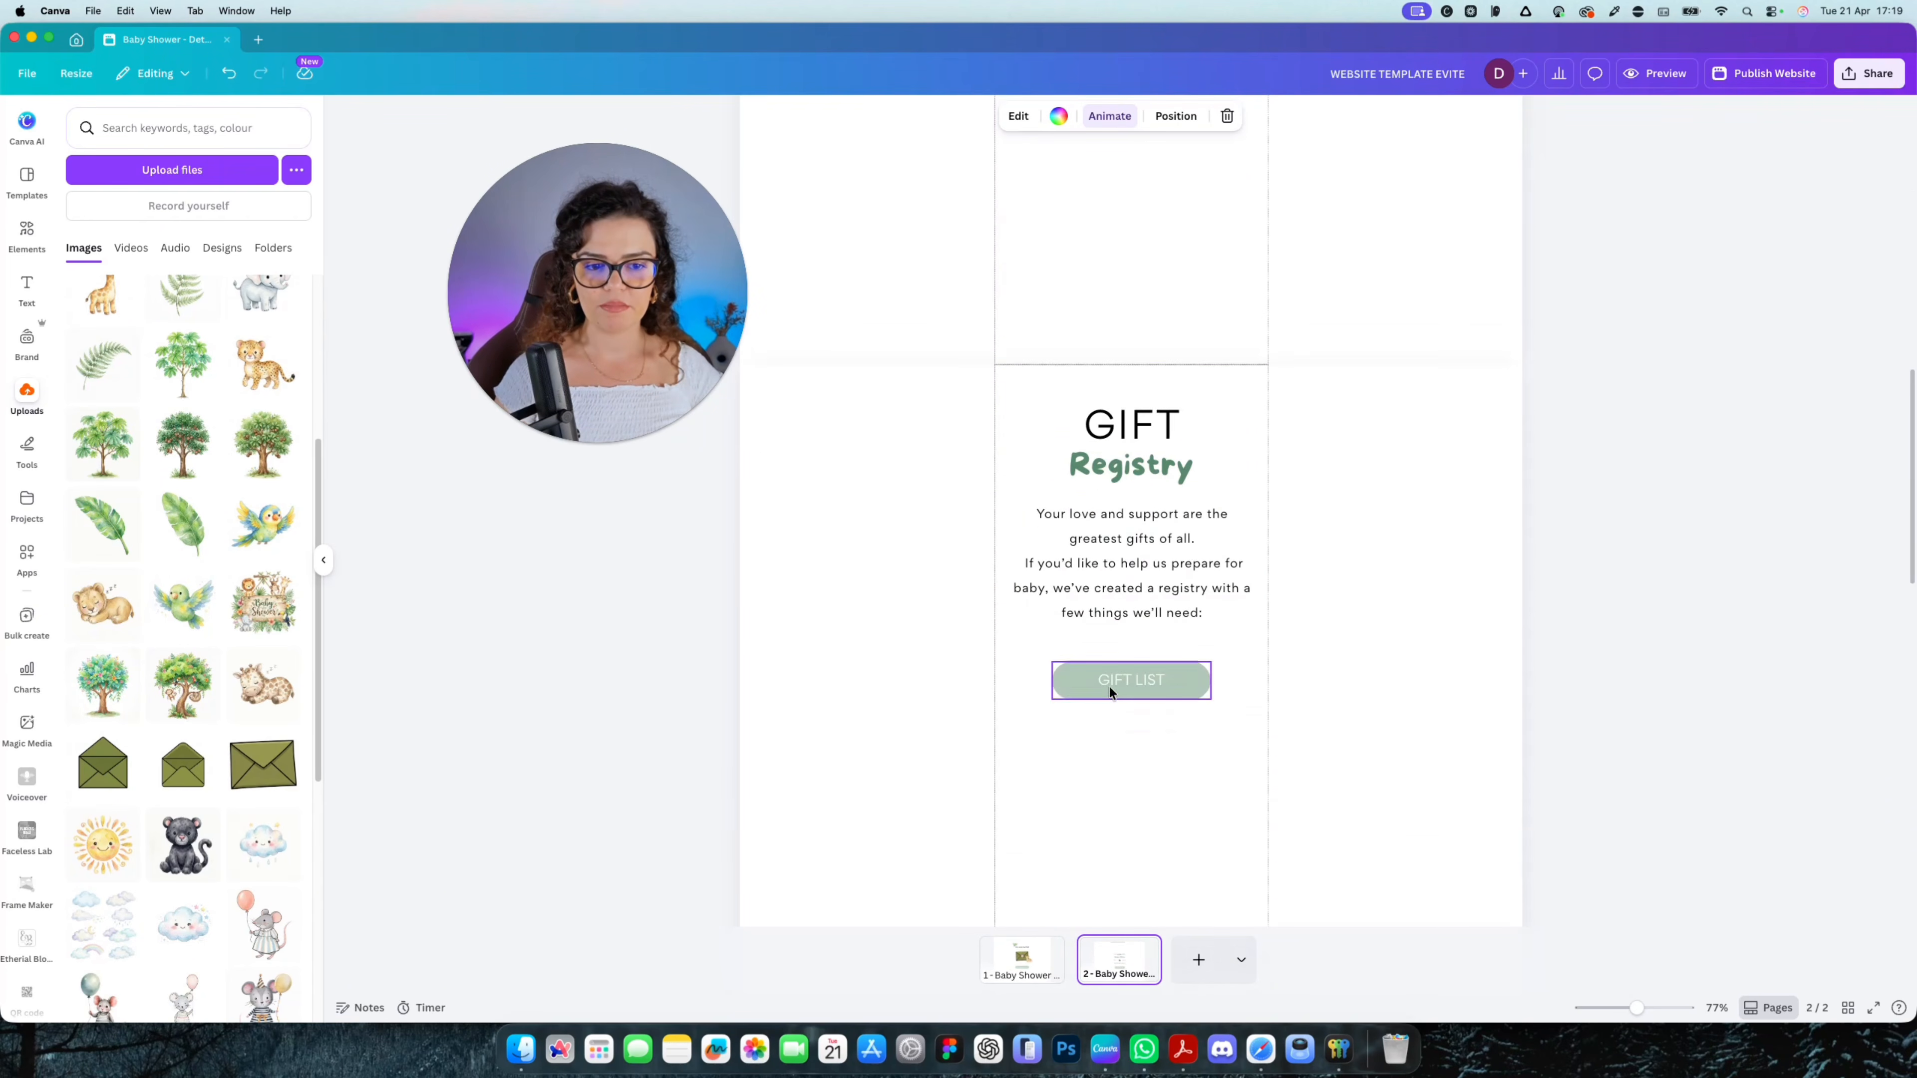
scroll(1168, 672, "down", 5)
scroll(1140, 721, "down", 7)
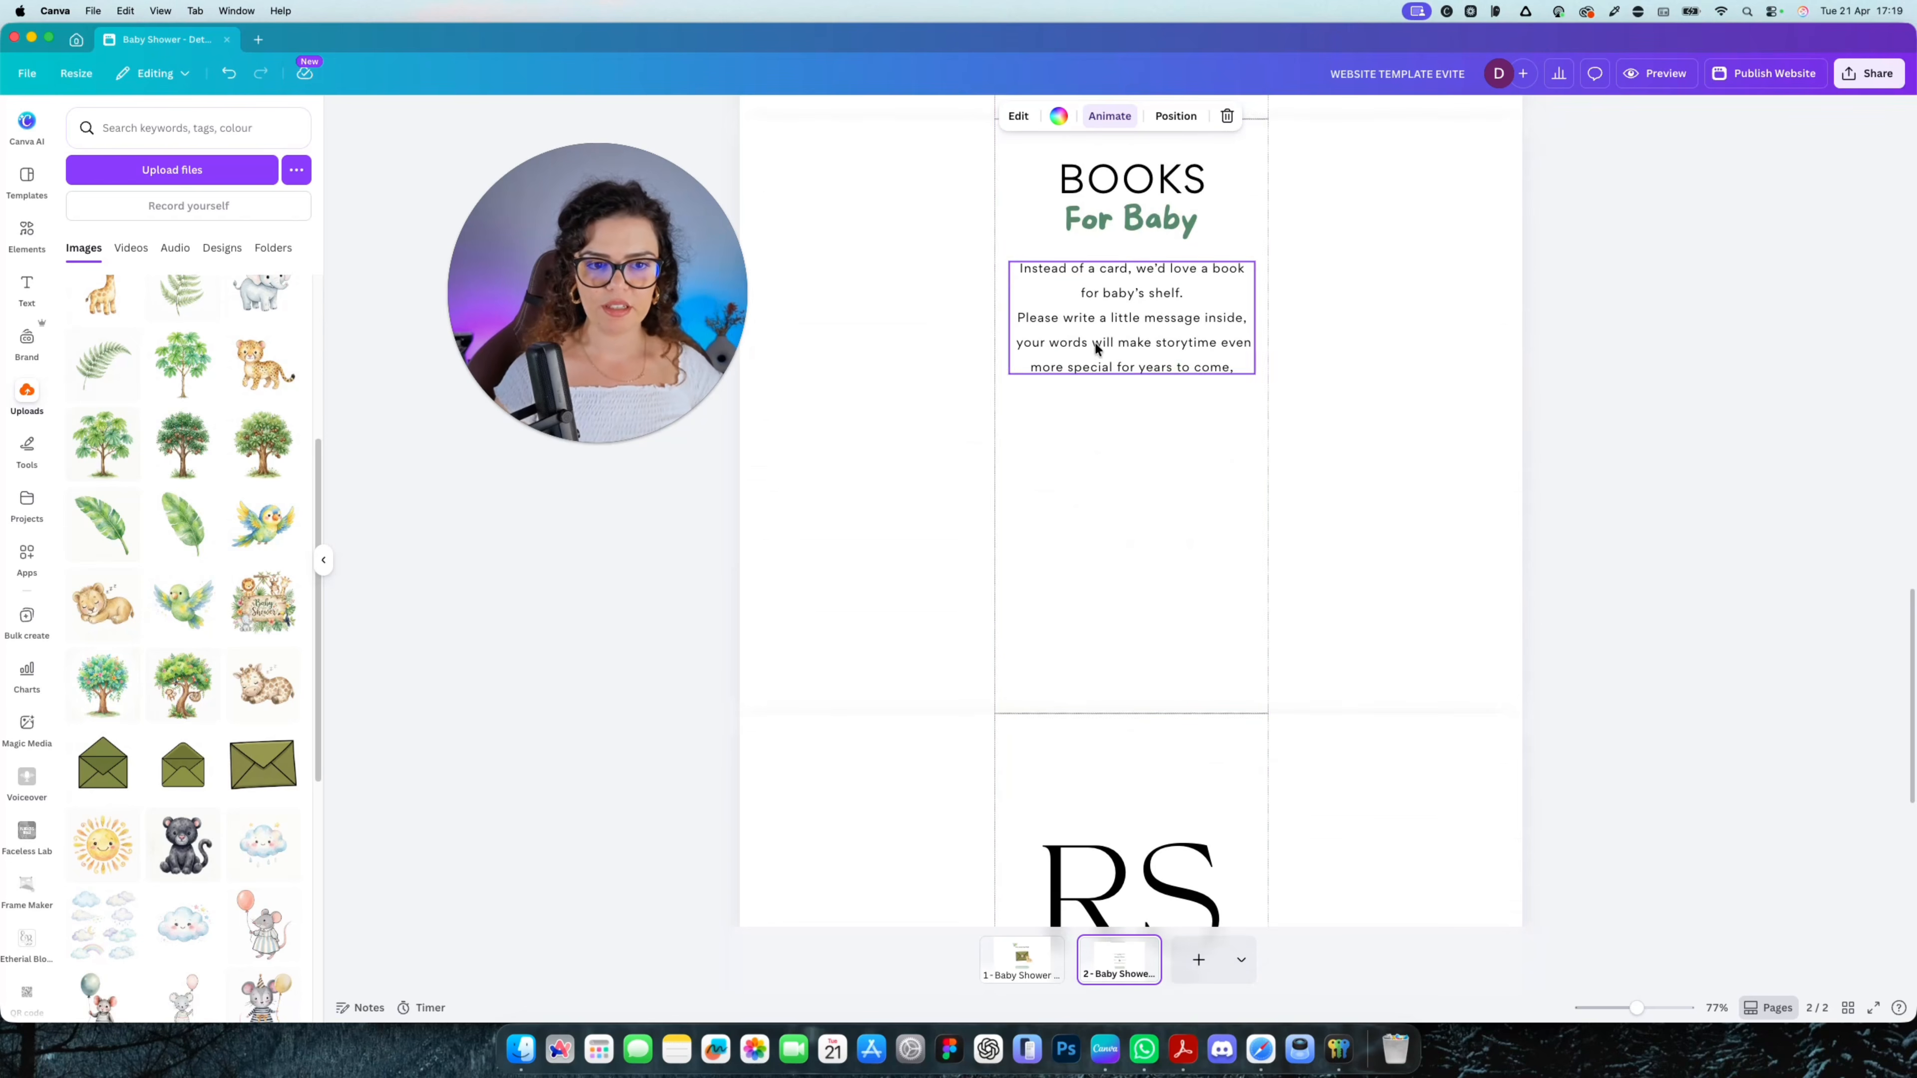
scroll(1113, 493, "down", 6)
scroll(1137, 657, "up", 20)
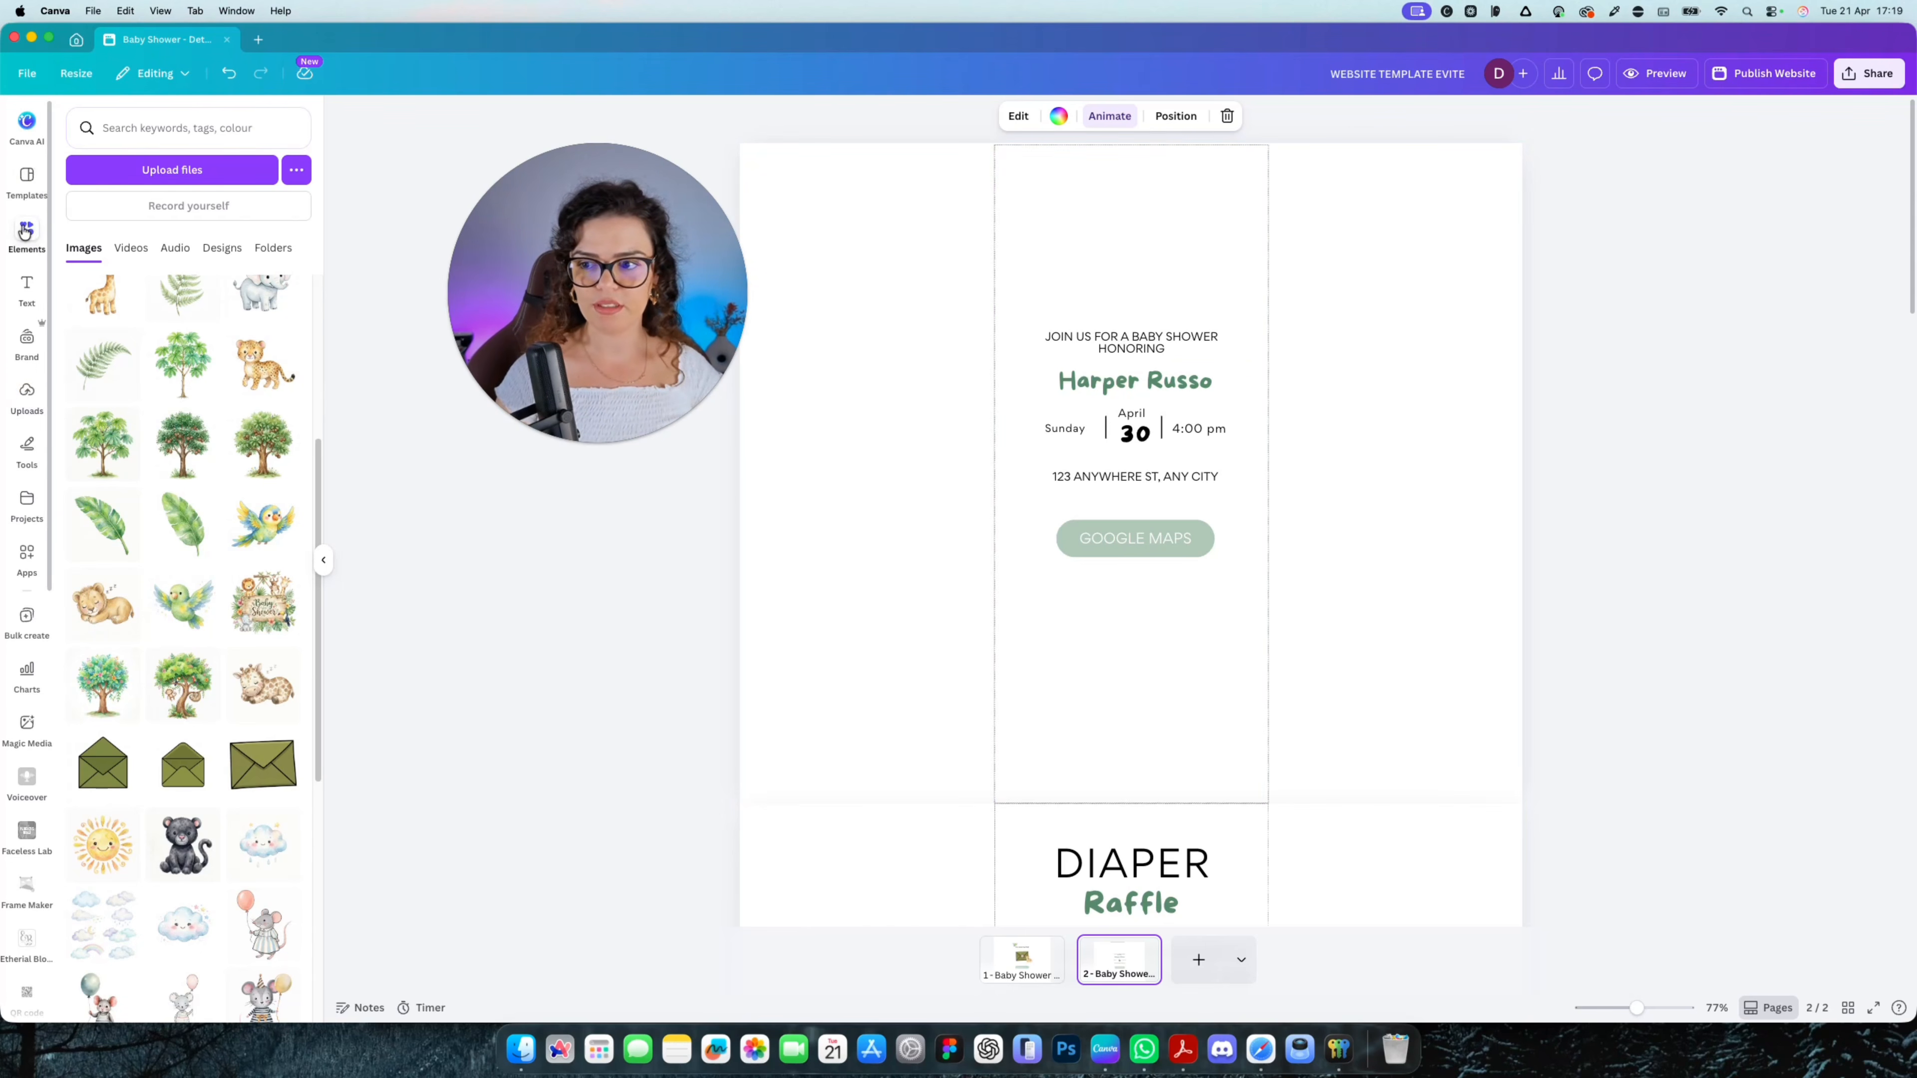
Search the elements library for BACKGROUND, and return to the full elements overview
left_click(25, 232)
left_click(128, 158)
type("BACKGROUND")
key("Return")
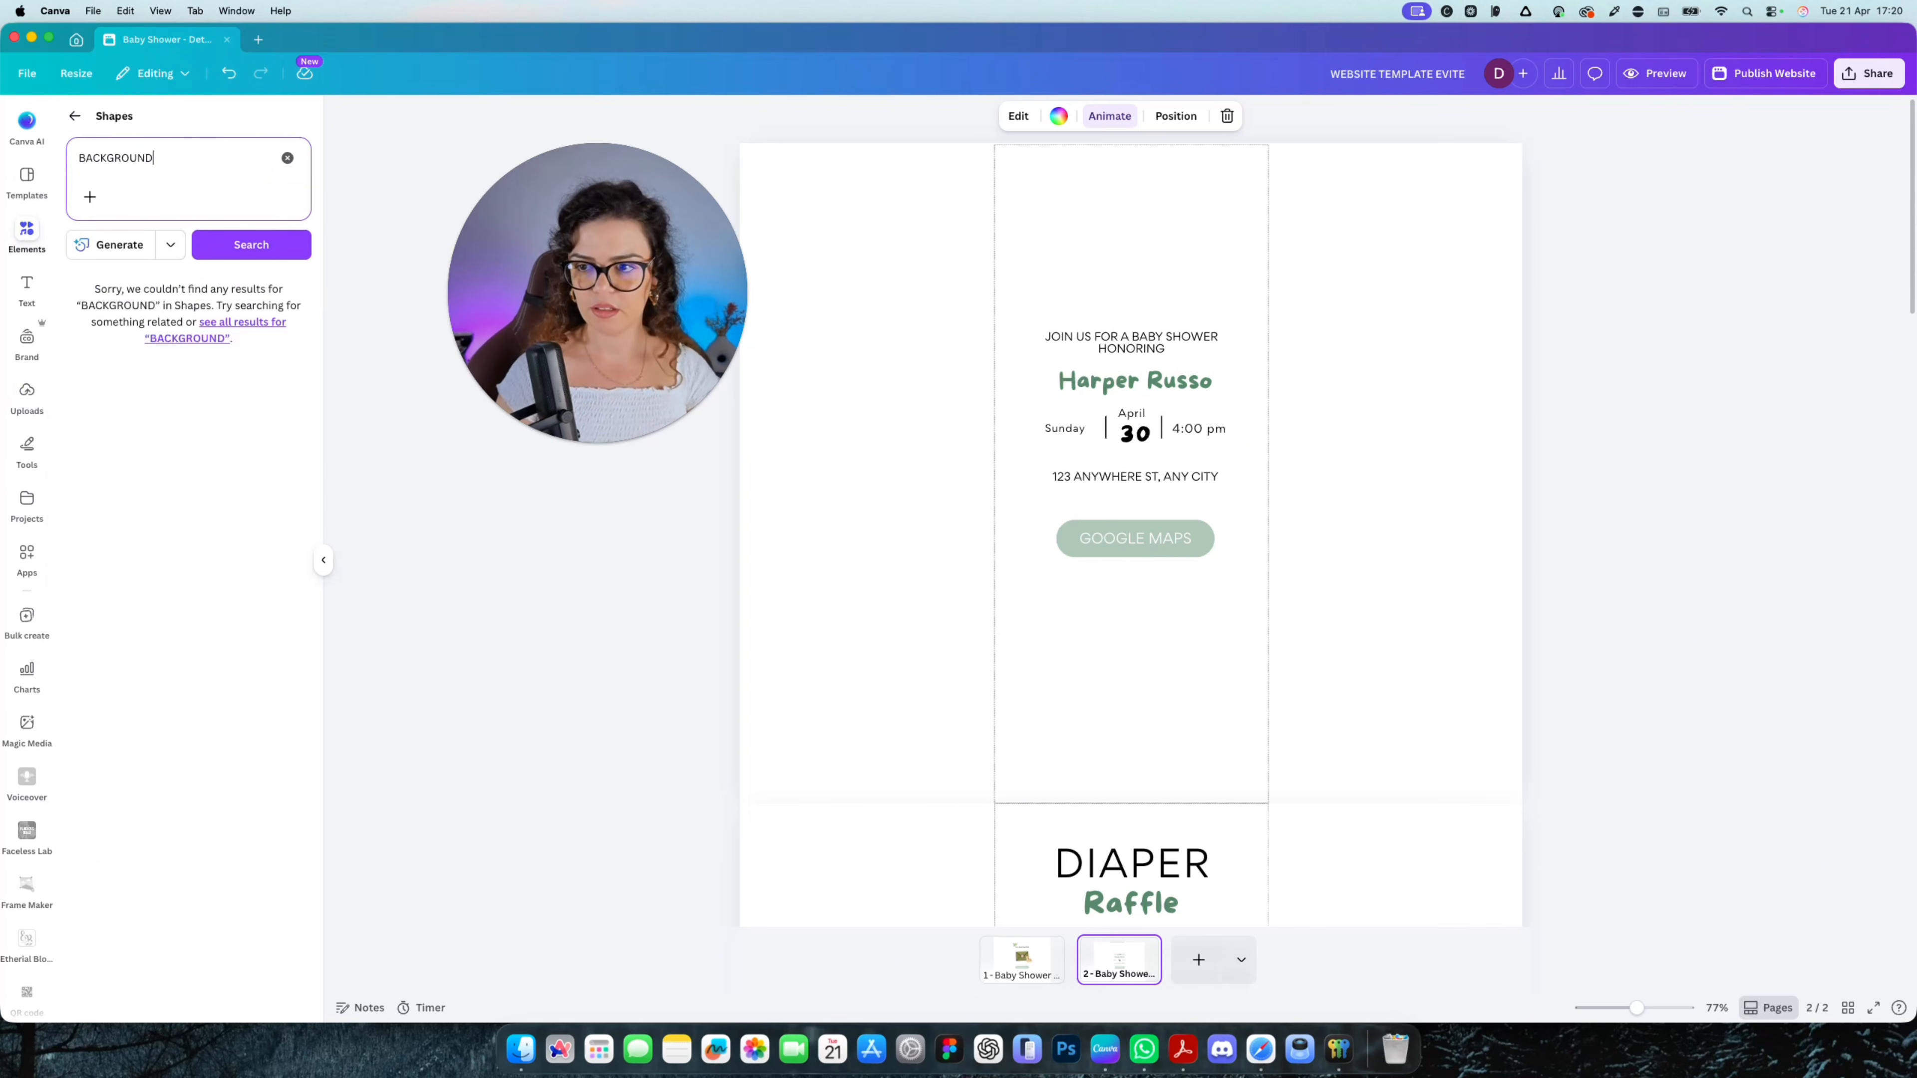
left_click(75, 117)
left_click(109, 130)
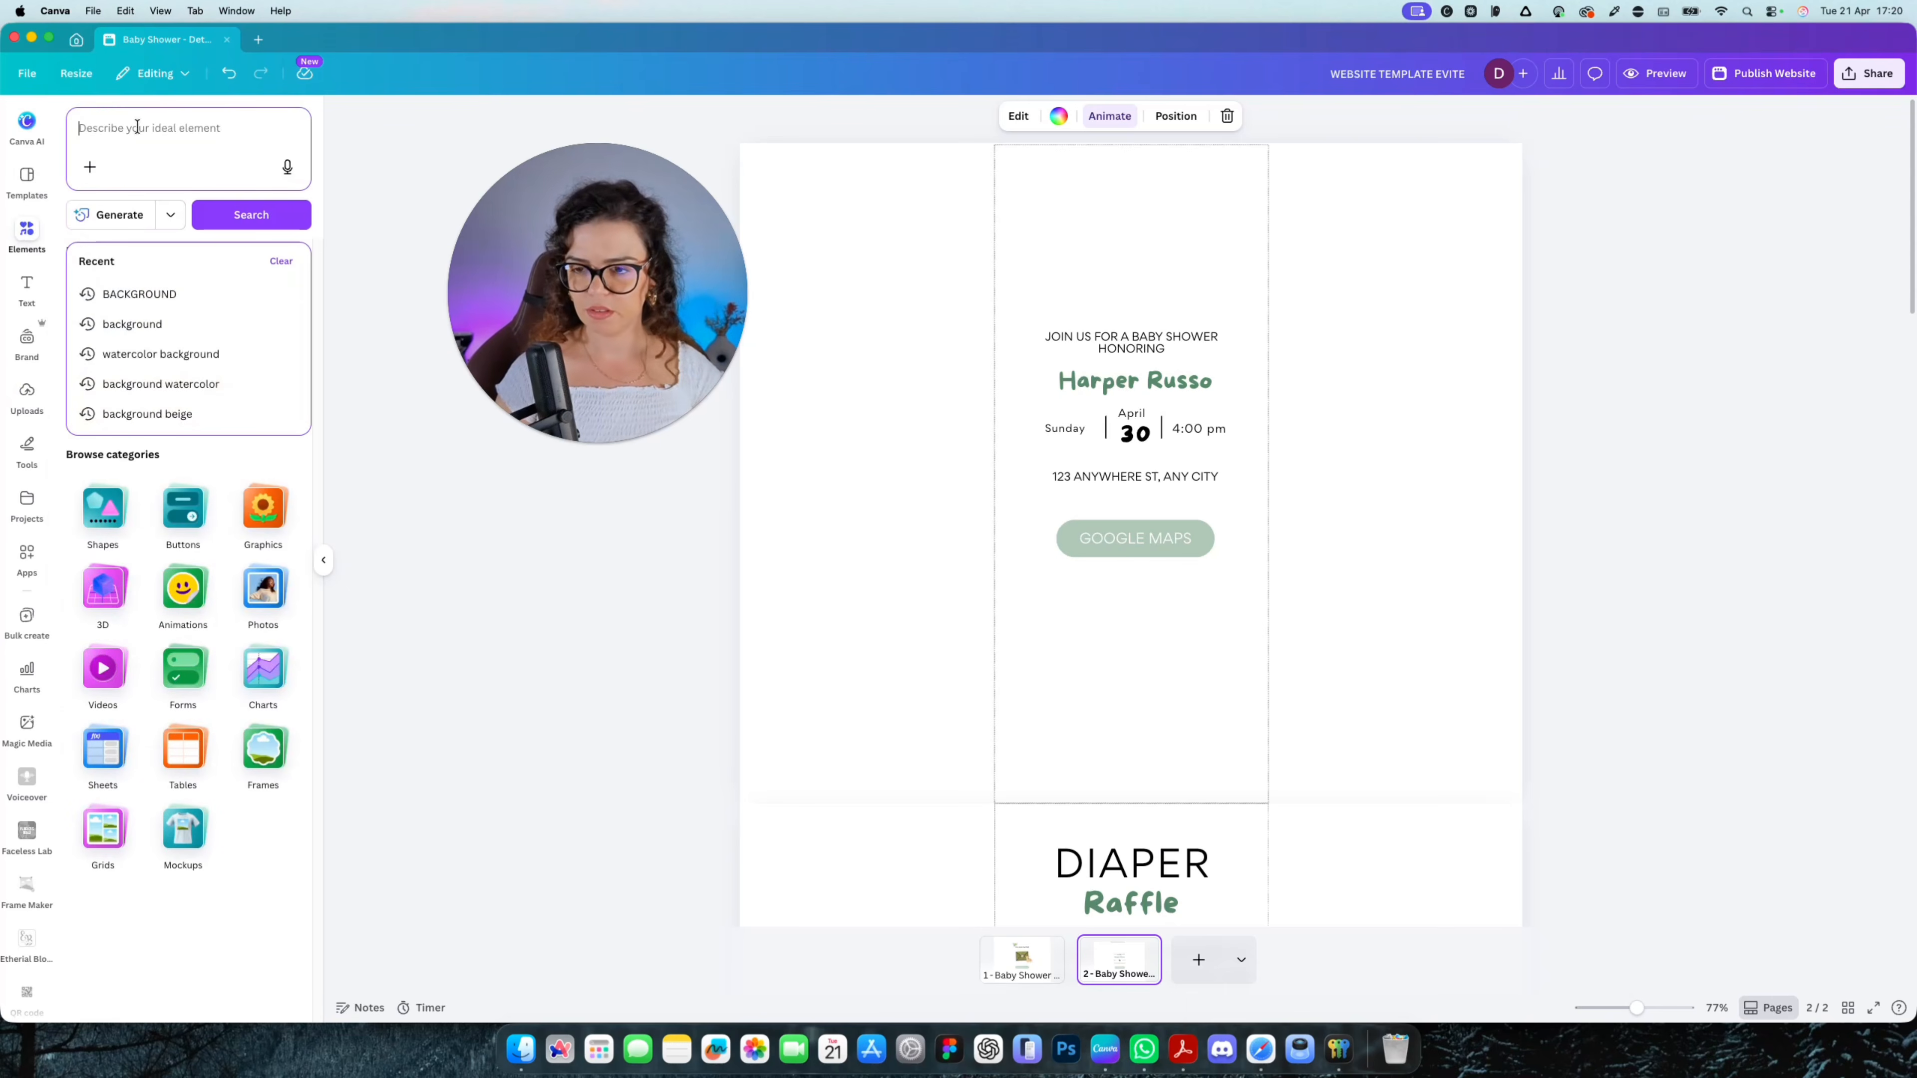
Add the recently used beige watercolor texture behind the event details and stretch it to the section's full height
left_click(25, 247)
left_click(159, 301)
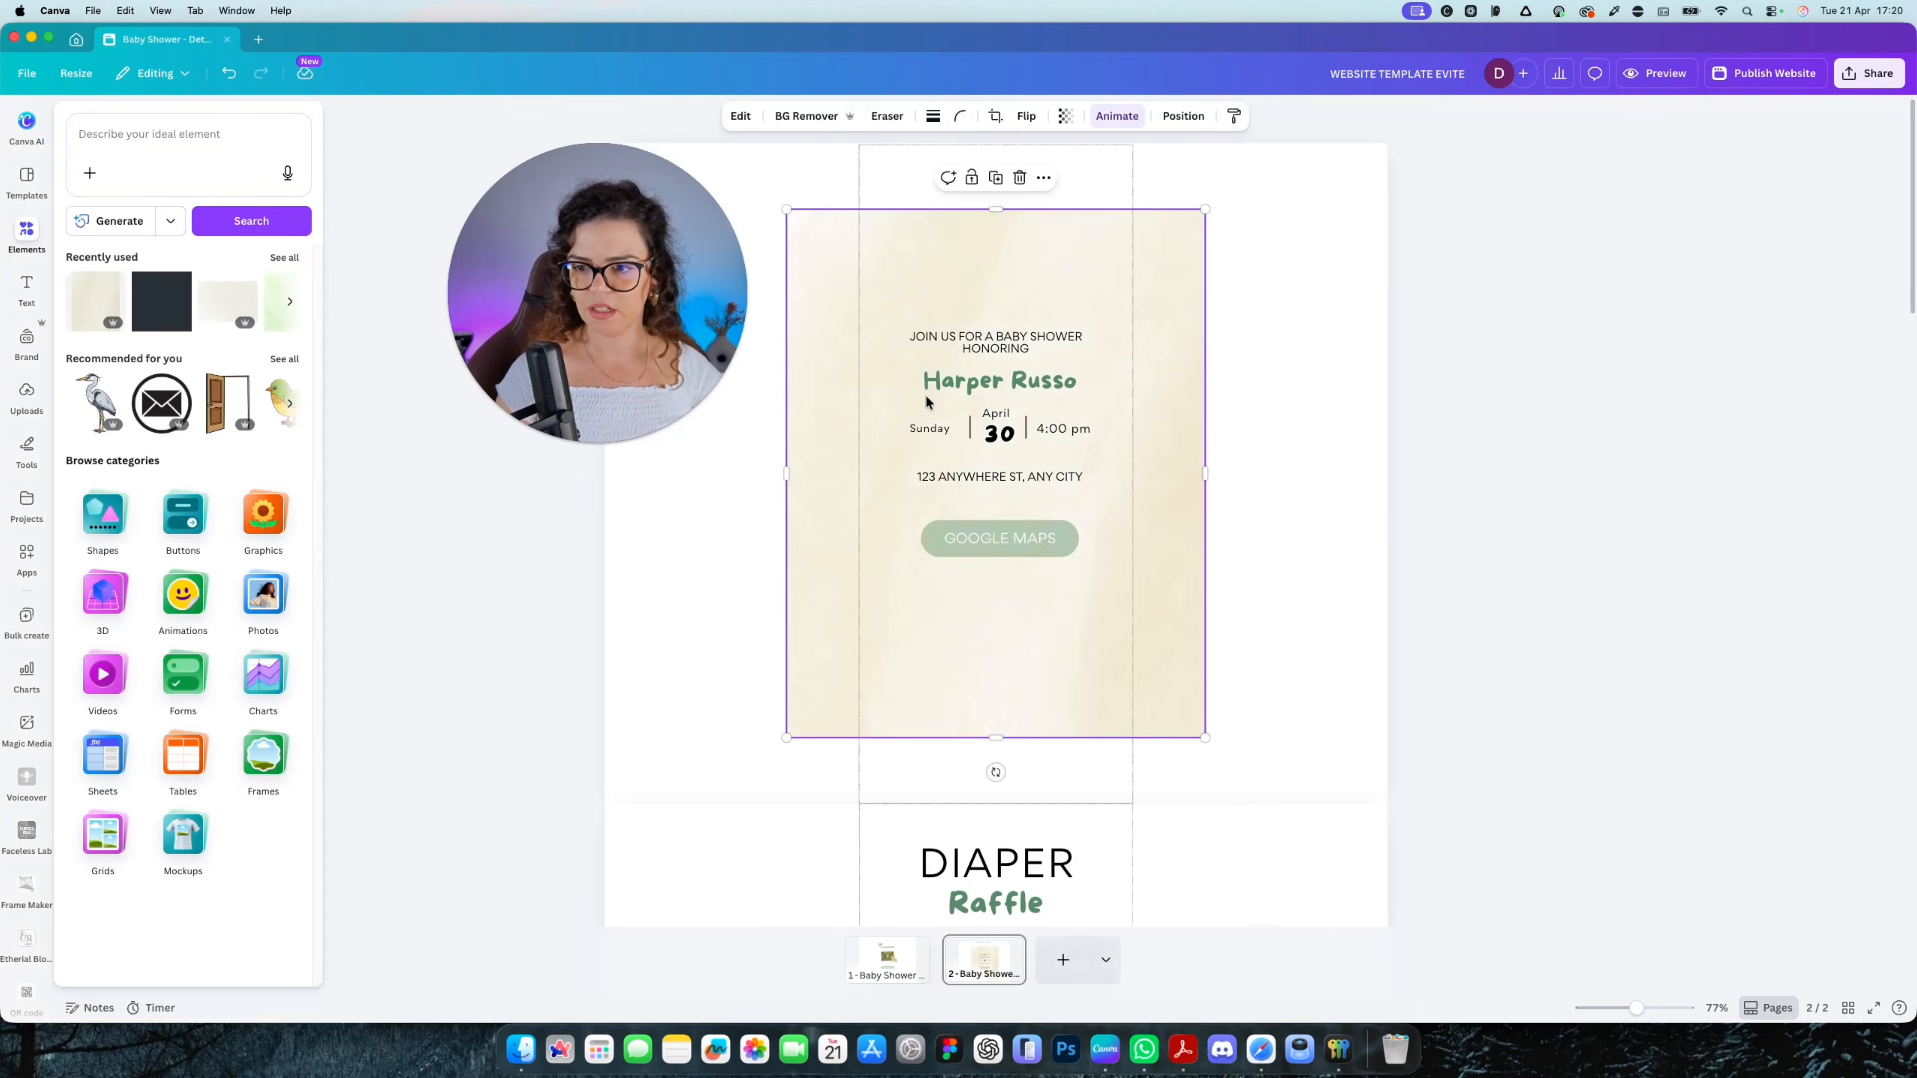
left_click_drag(1011, 254, 1054, 205)
left_click_drag(1277, 407, 1134, 406)
left_click_drag(994, 666, 998, 805)
left_click(1575, 649)
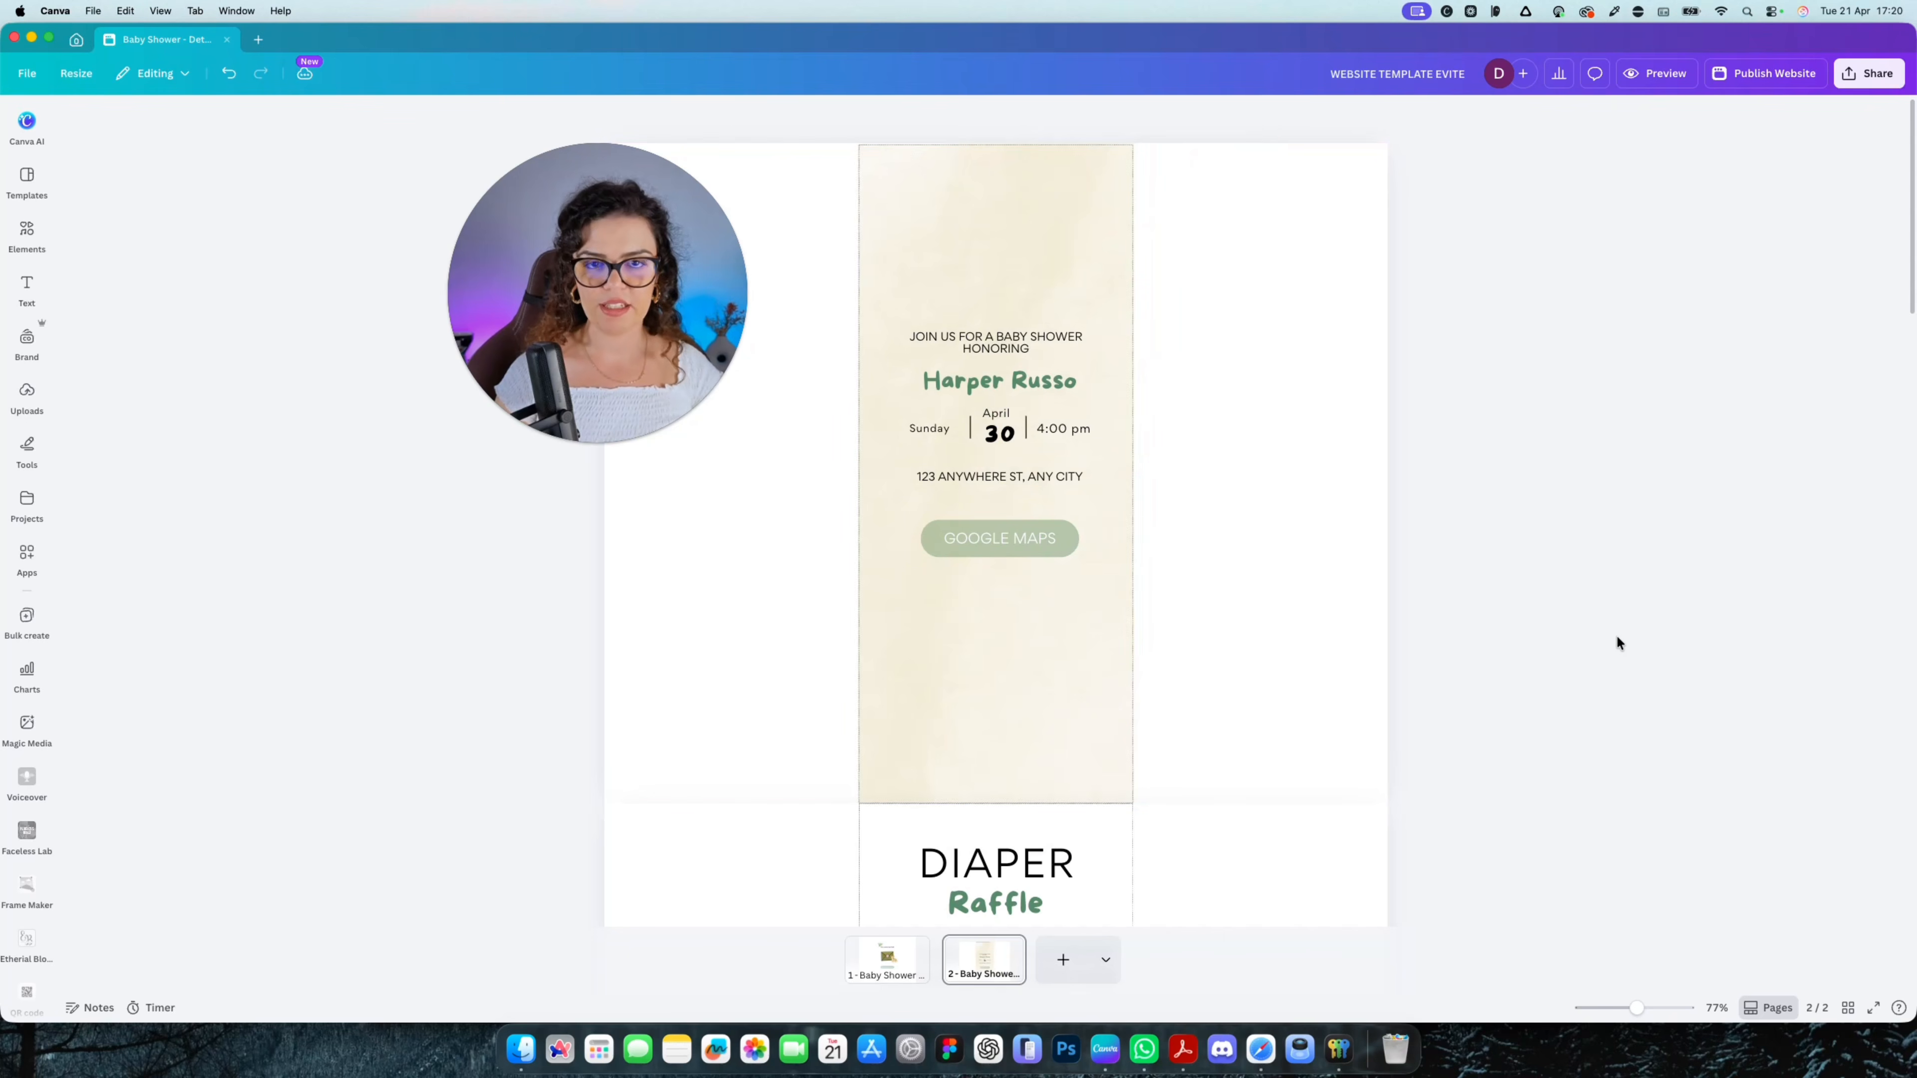
Preview the invitation in mobile view and follow the open button to check the beige background on the details page
left_click(1676, 76)
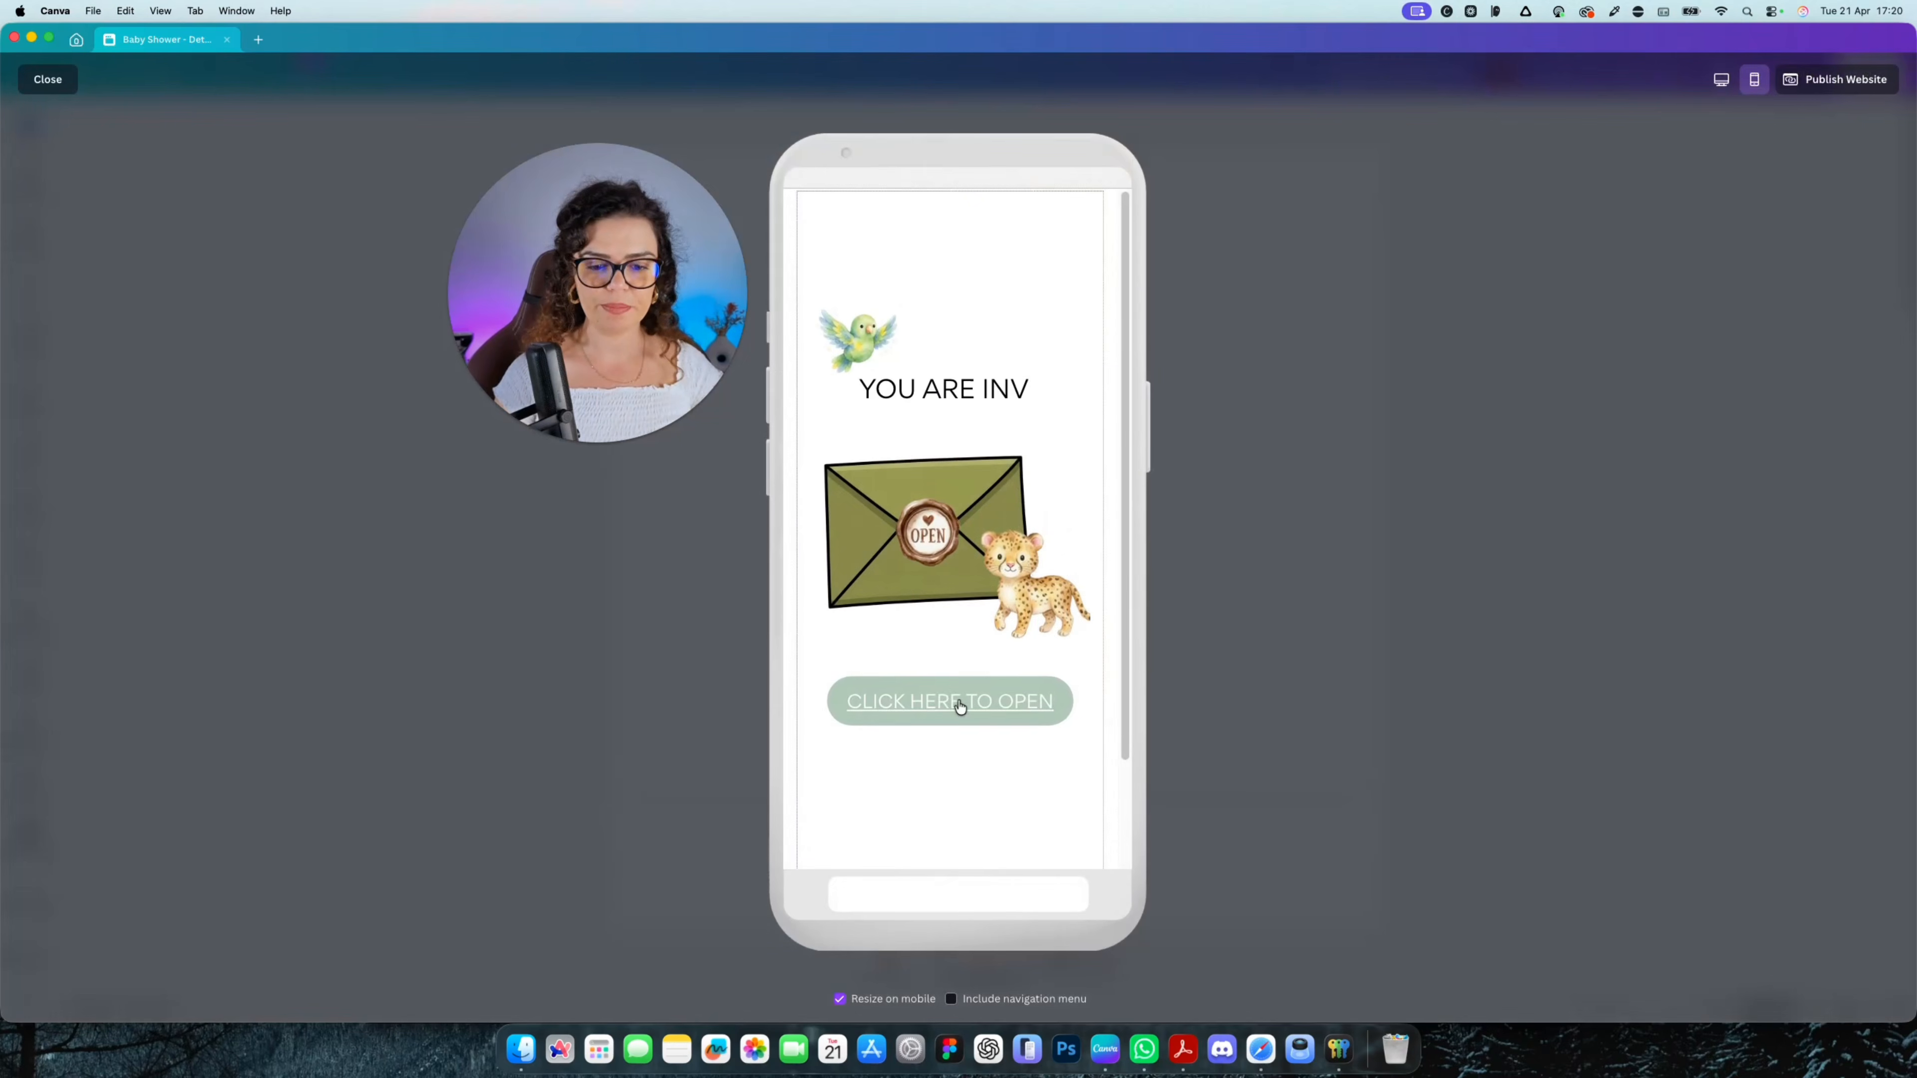
left_click(959, 706)
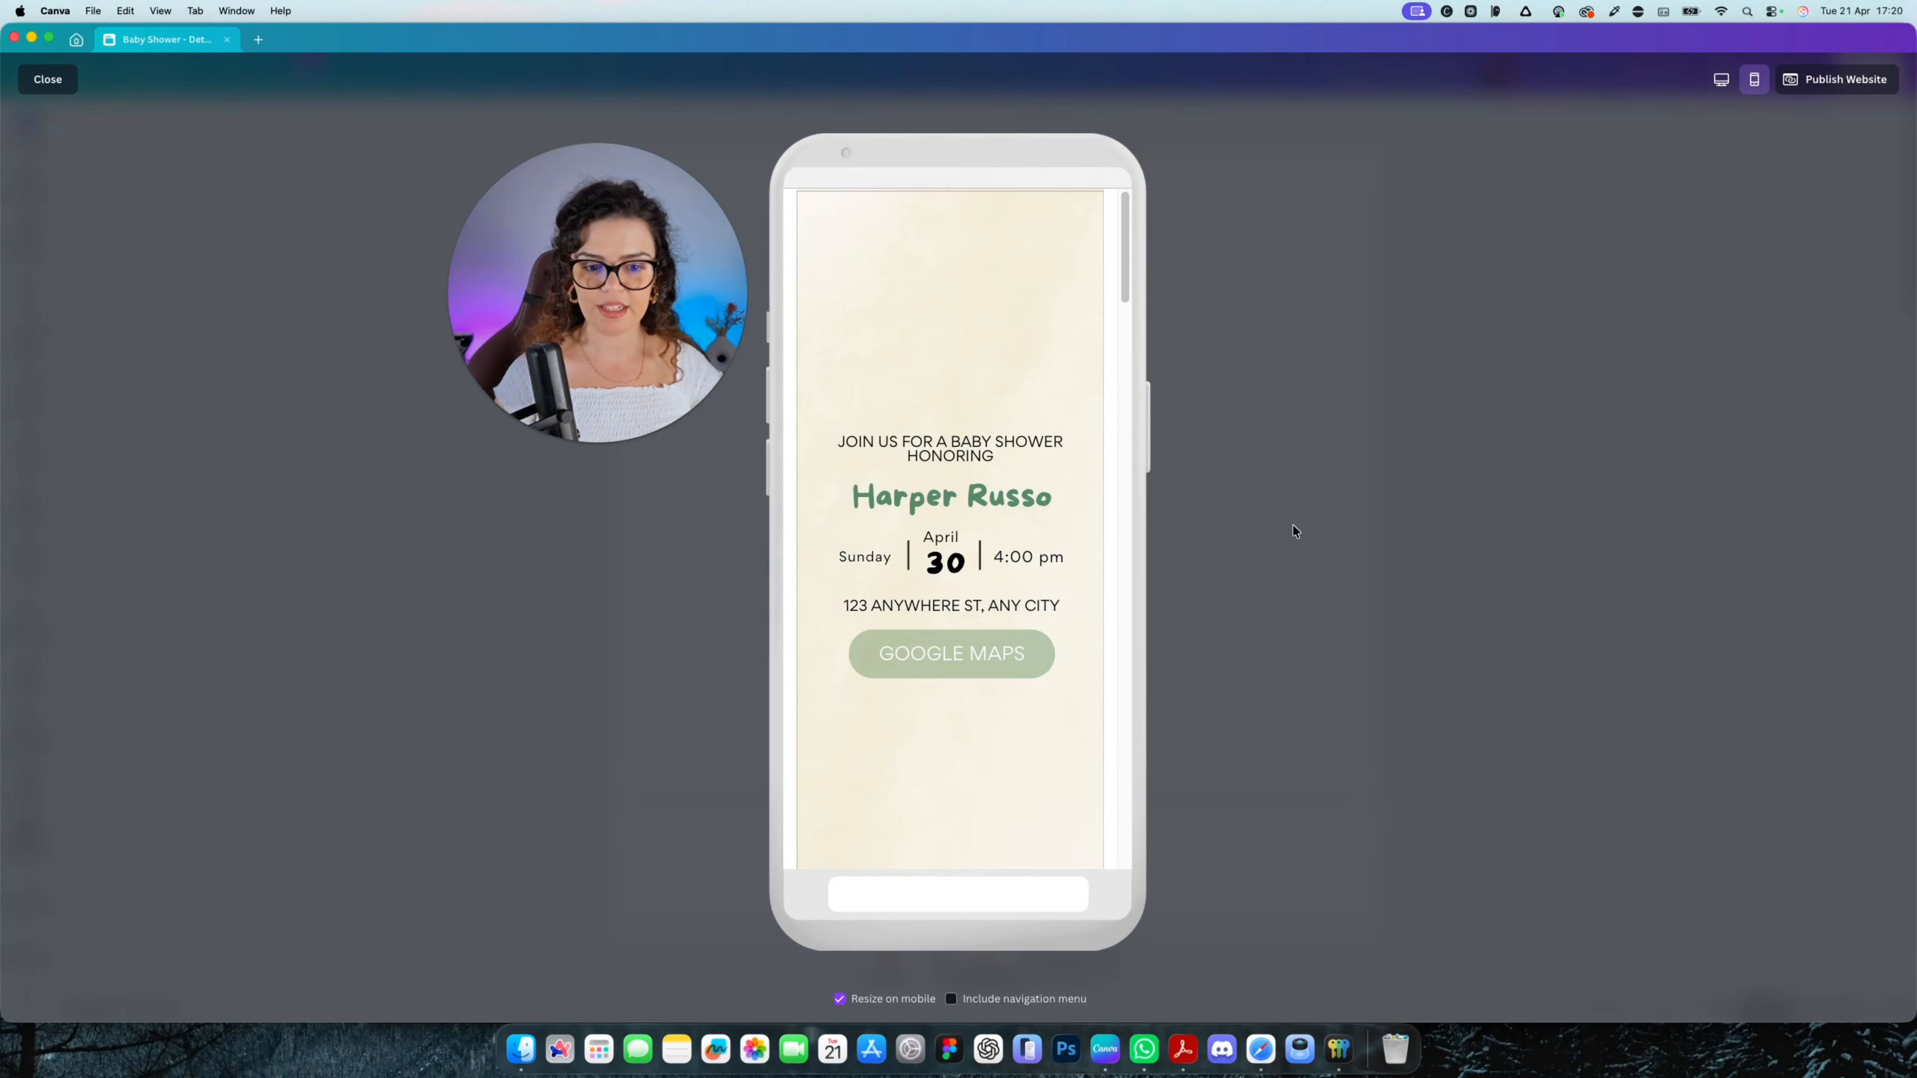
key("Escape")
Delete the beige watercolor background from the event details section
left_click(1225, 347)
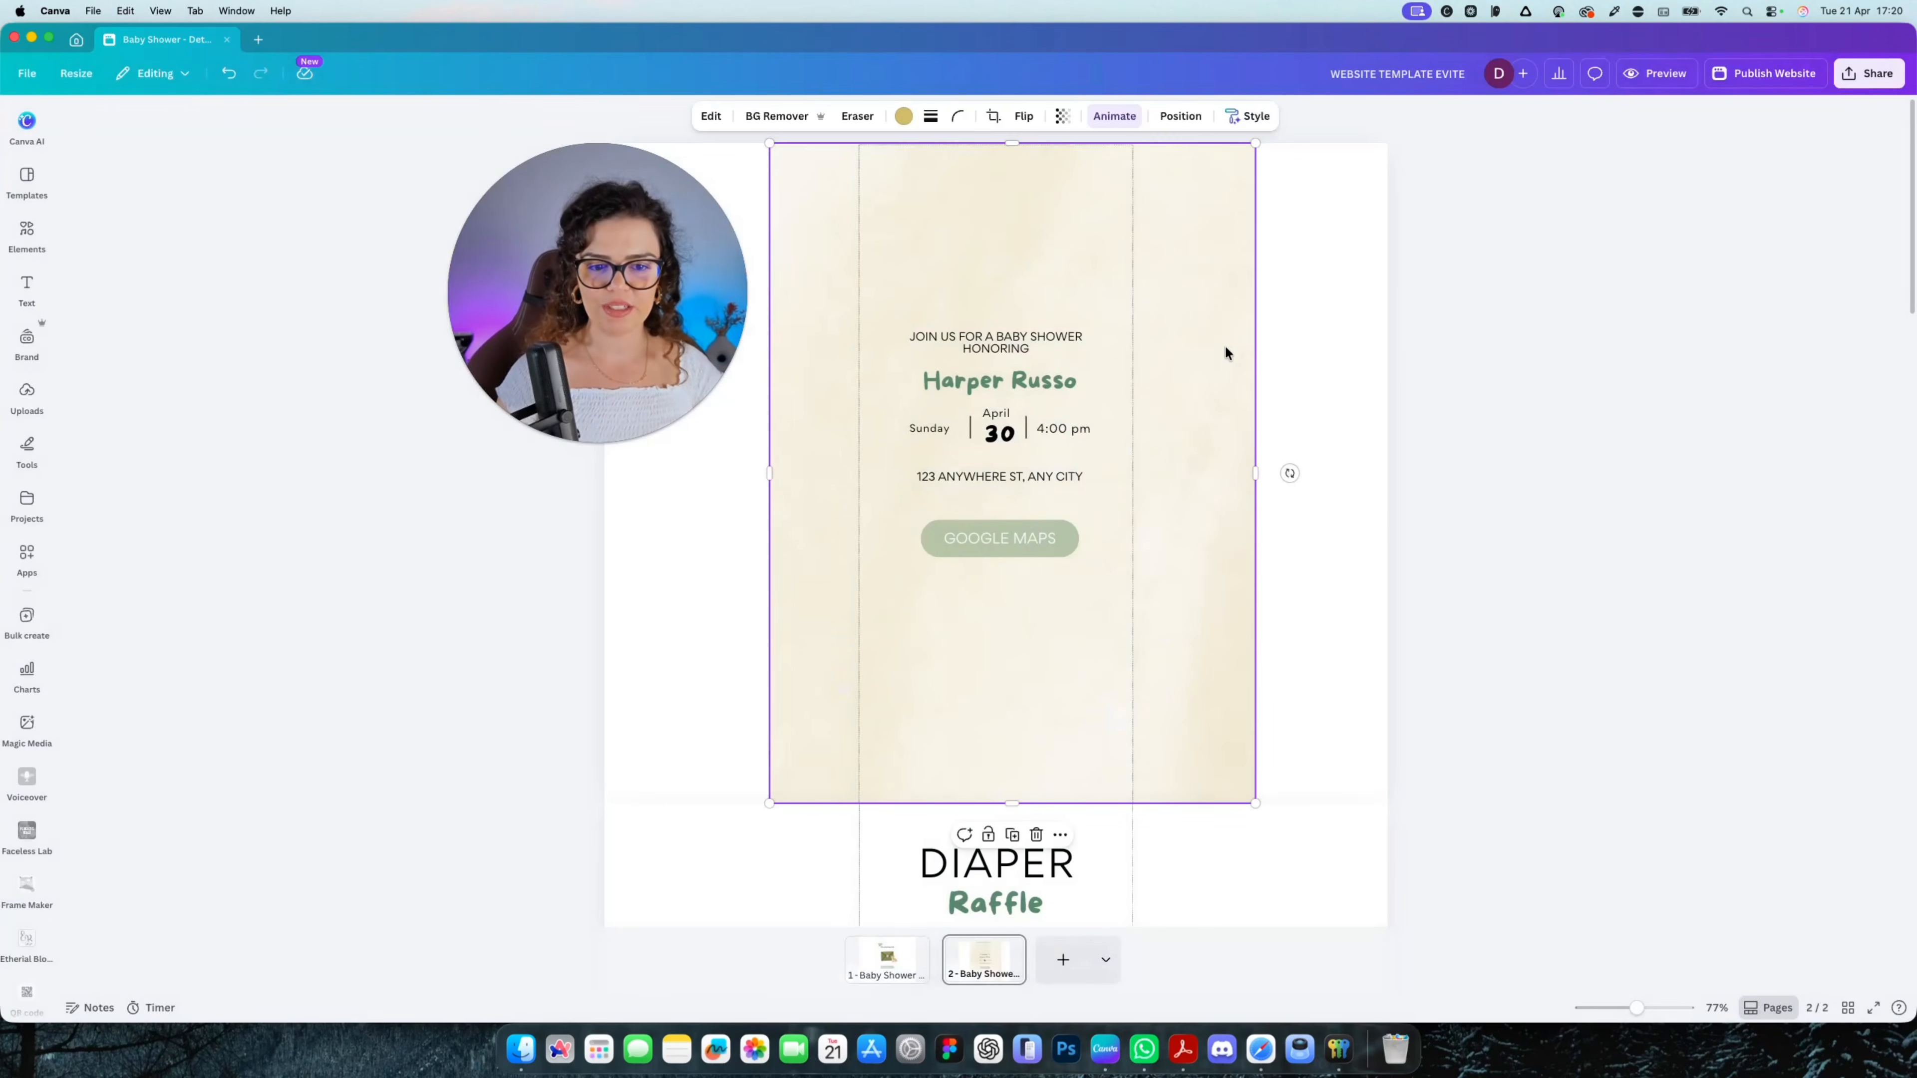
key("Delete")
left_click(1080, 700)
key("Delete")
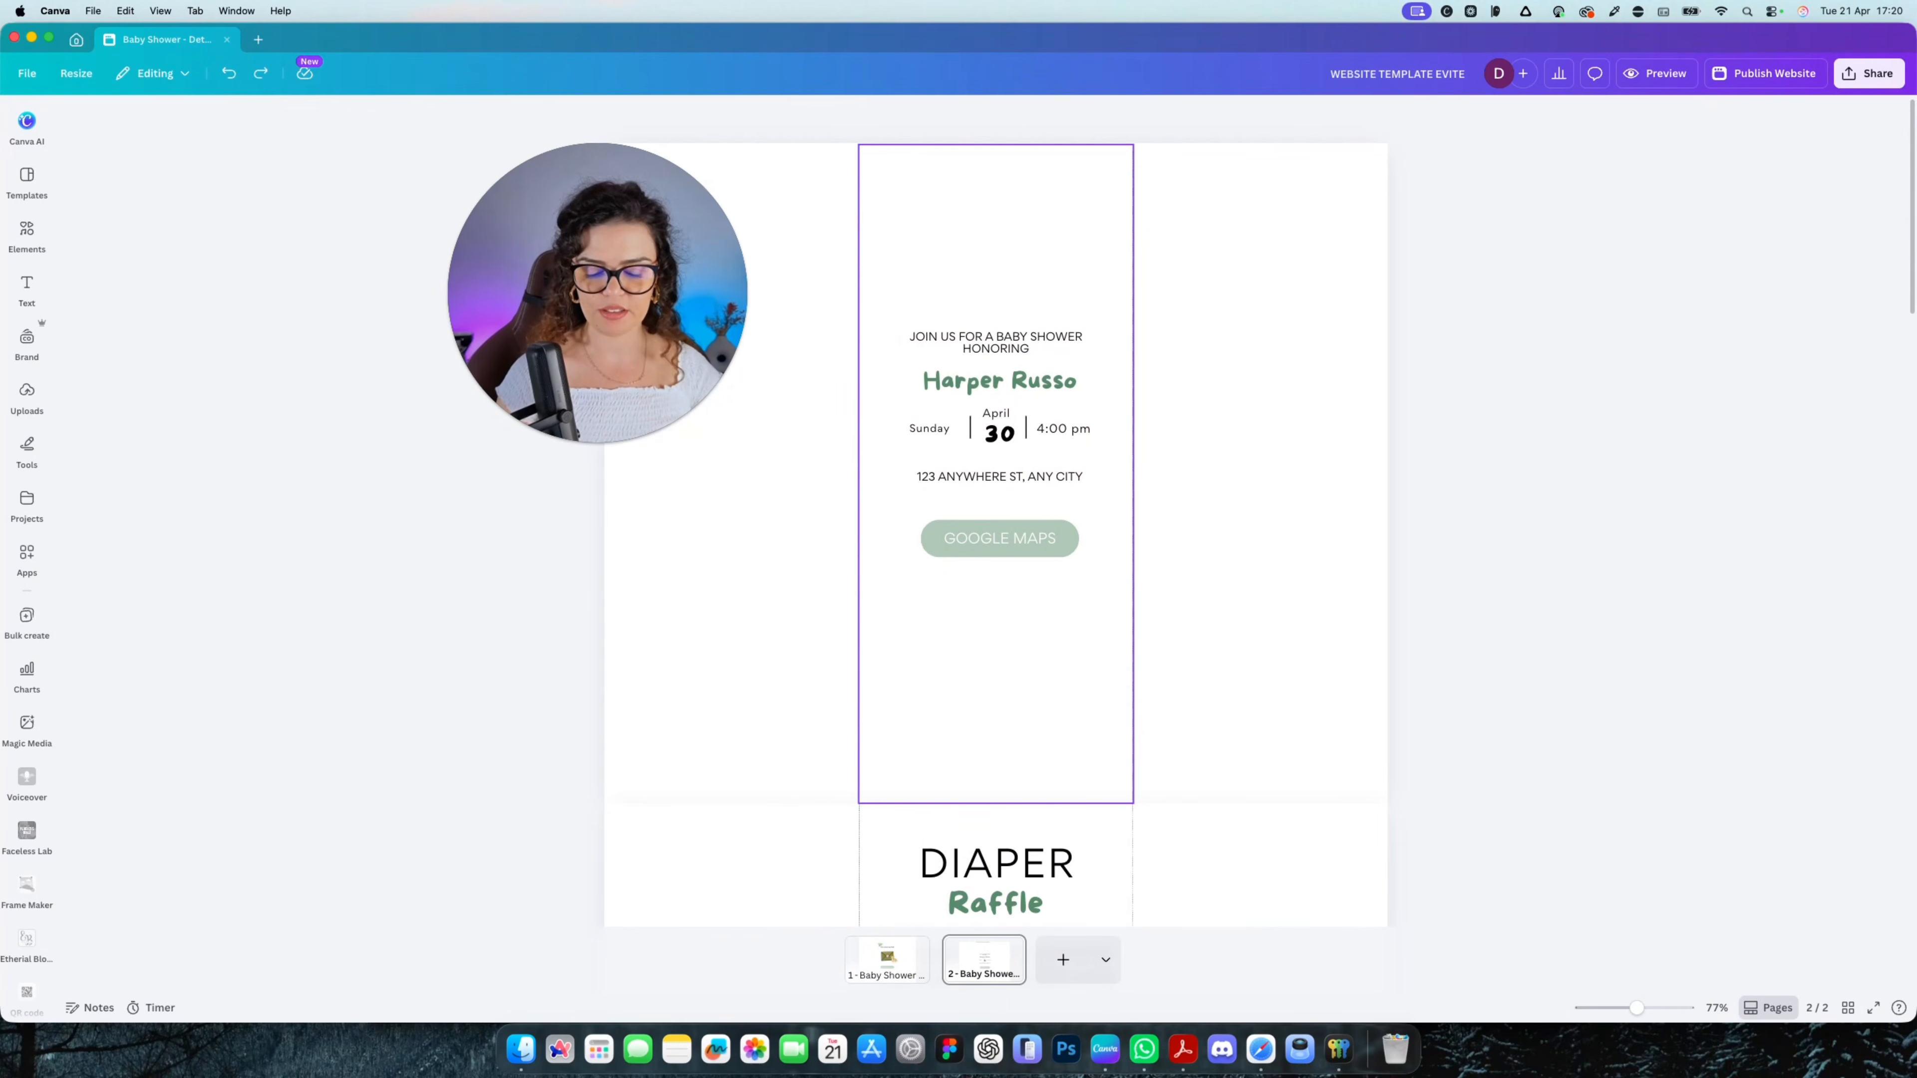
Add the uploaded safari Baby Shower sign illustration to the event details section and scale it down
left_click(26, 396)
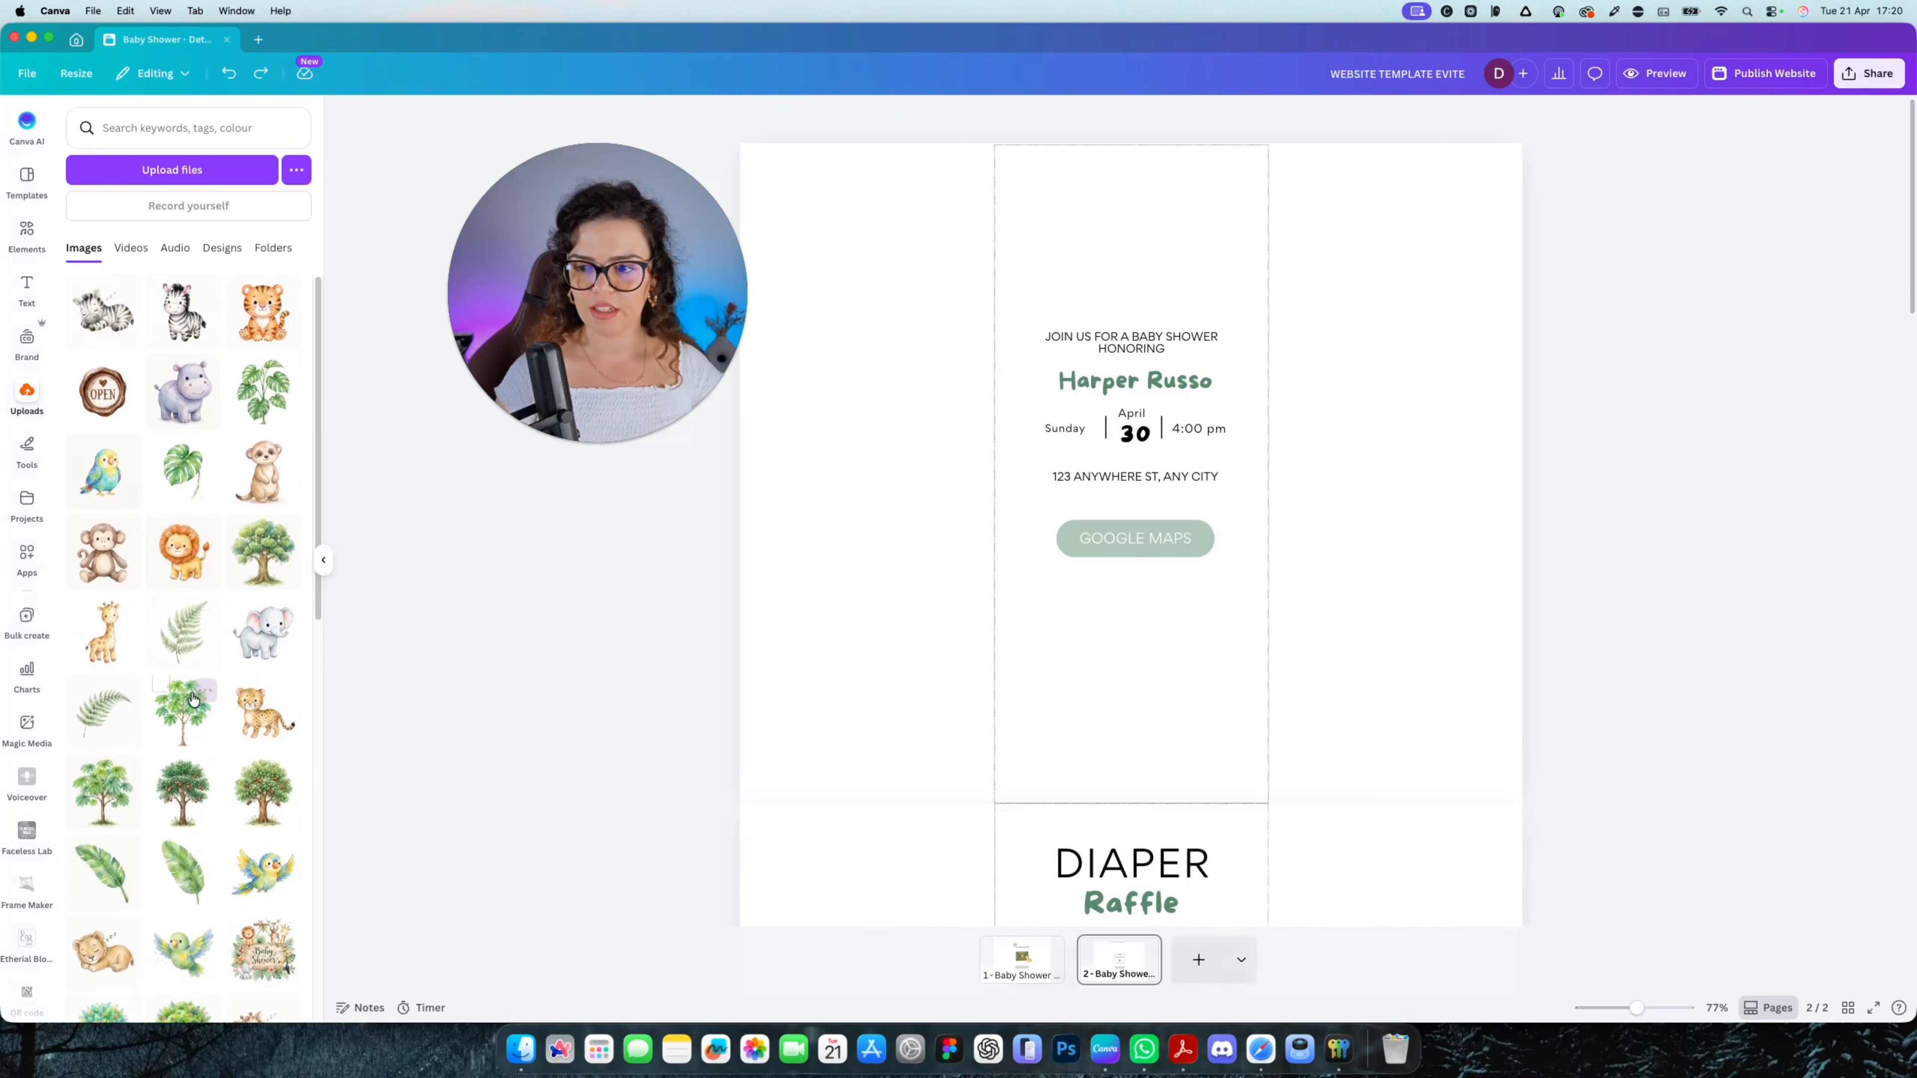
scroll(173, 756, "down", 3)
left_click(259, 742)
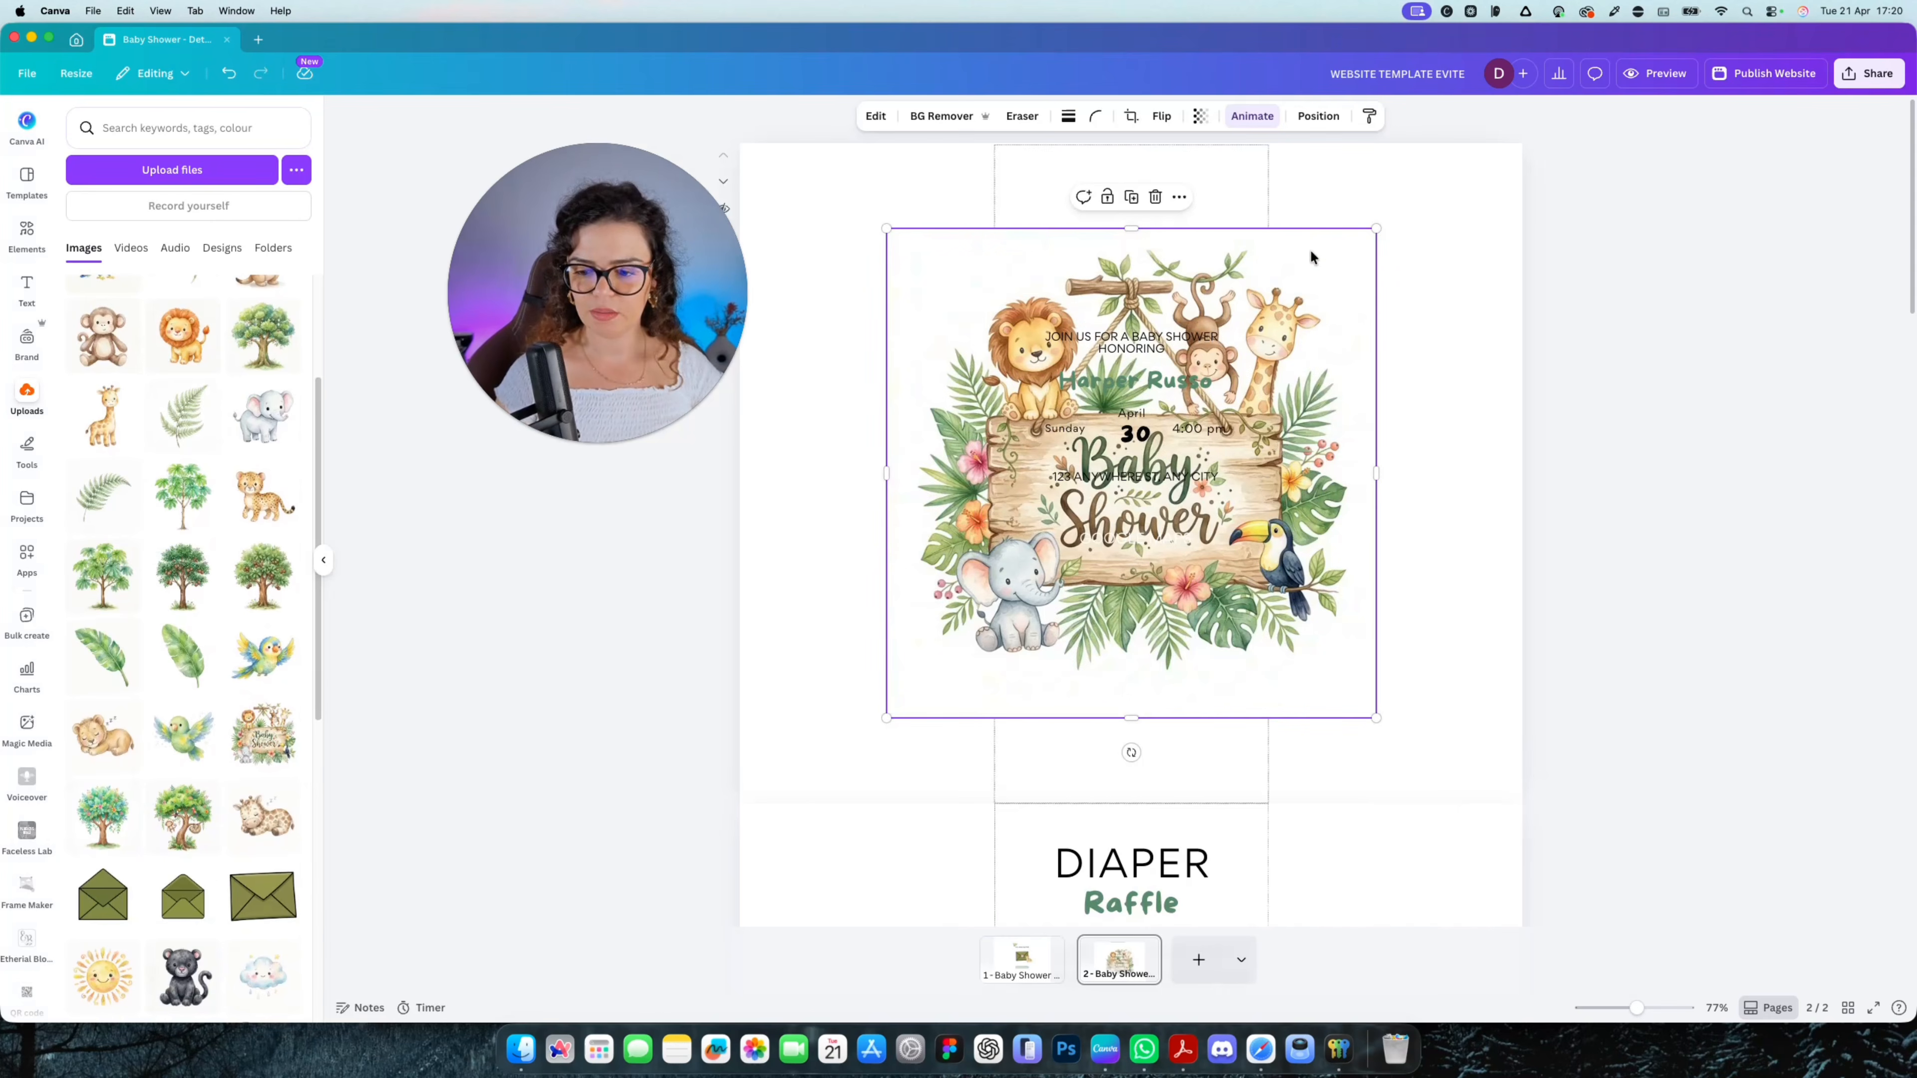
left_click_drag(1372, 228, 1125, 484)
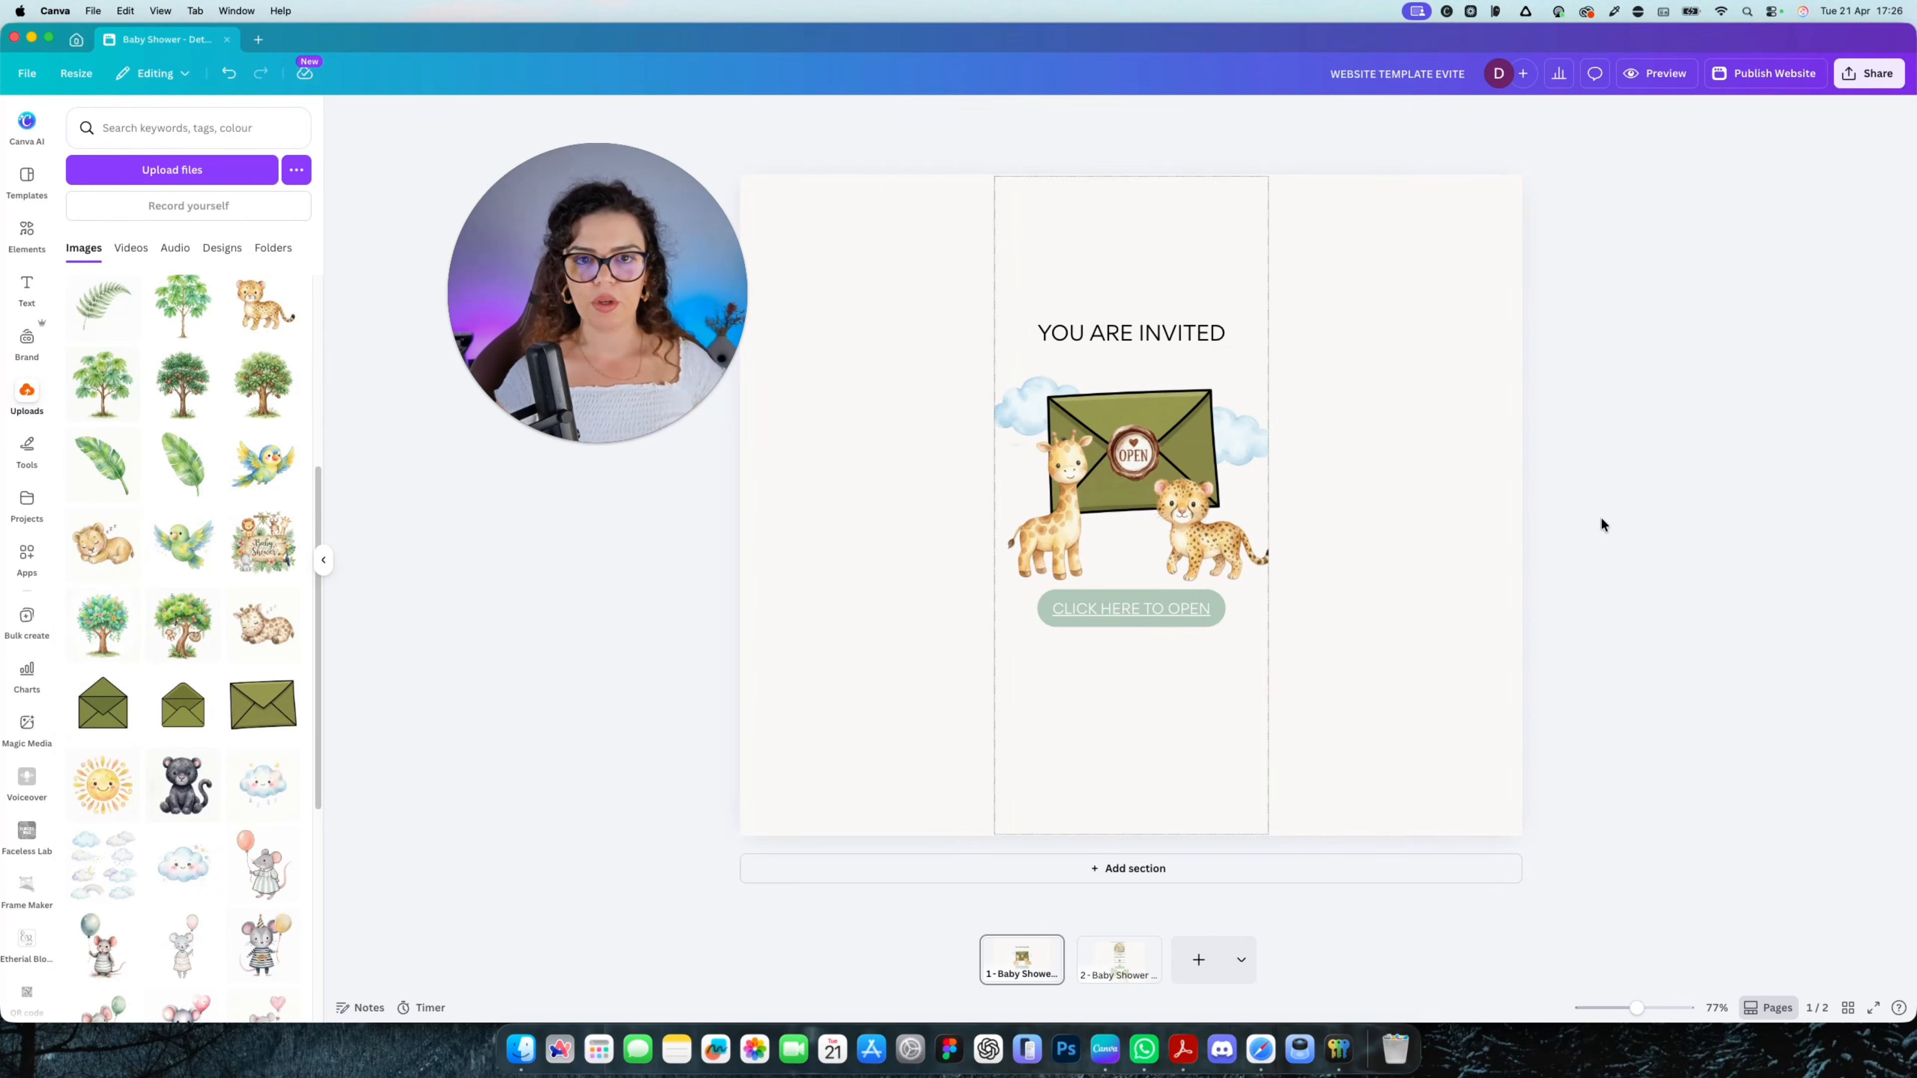
Examine the decorated sections of the second page, from the Baby Shower sign downward
left_click(1120, 957)
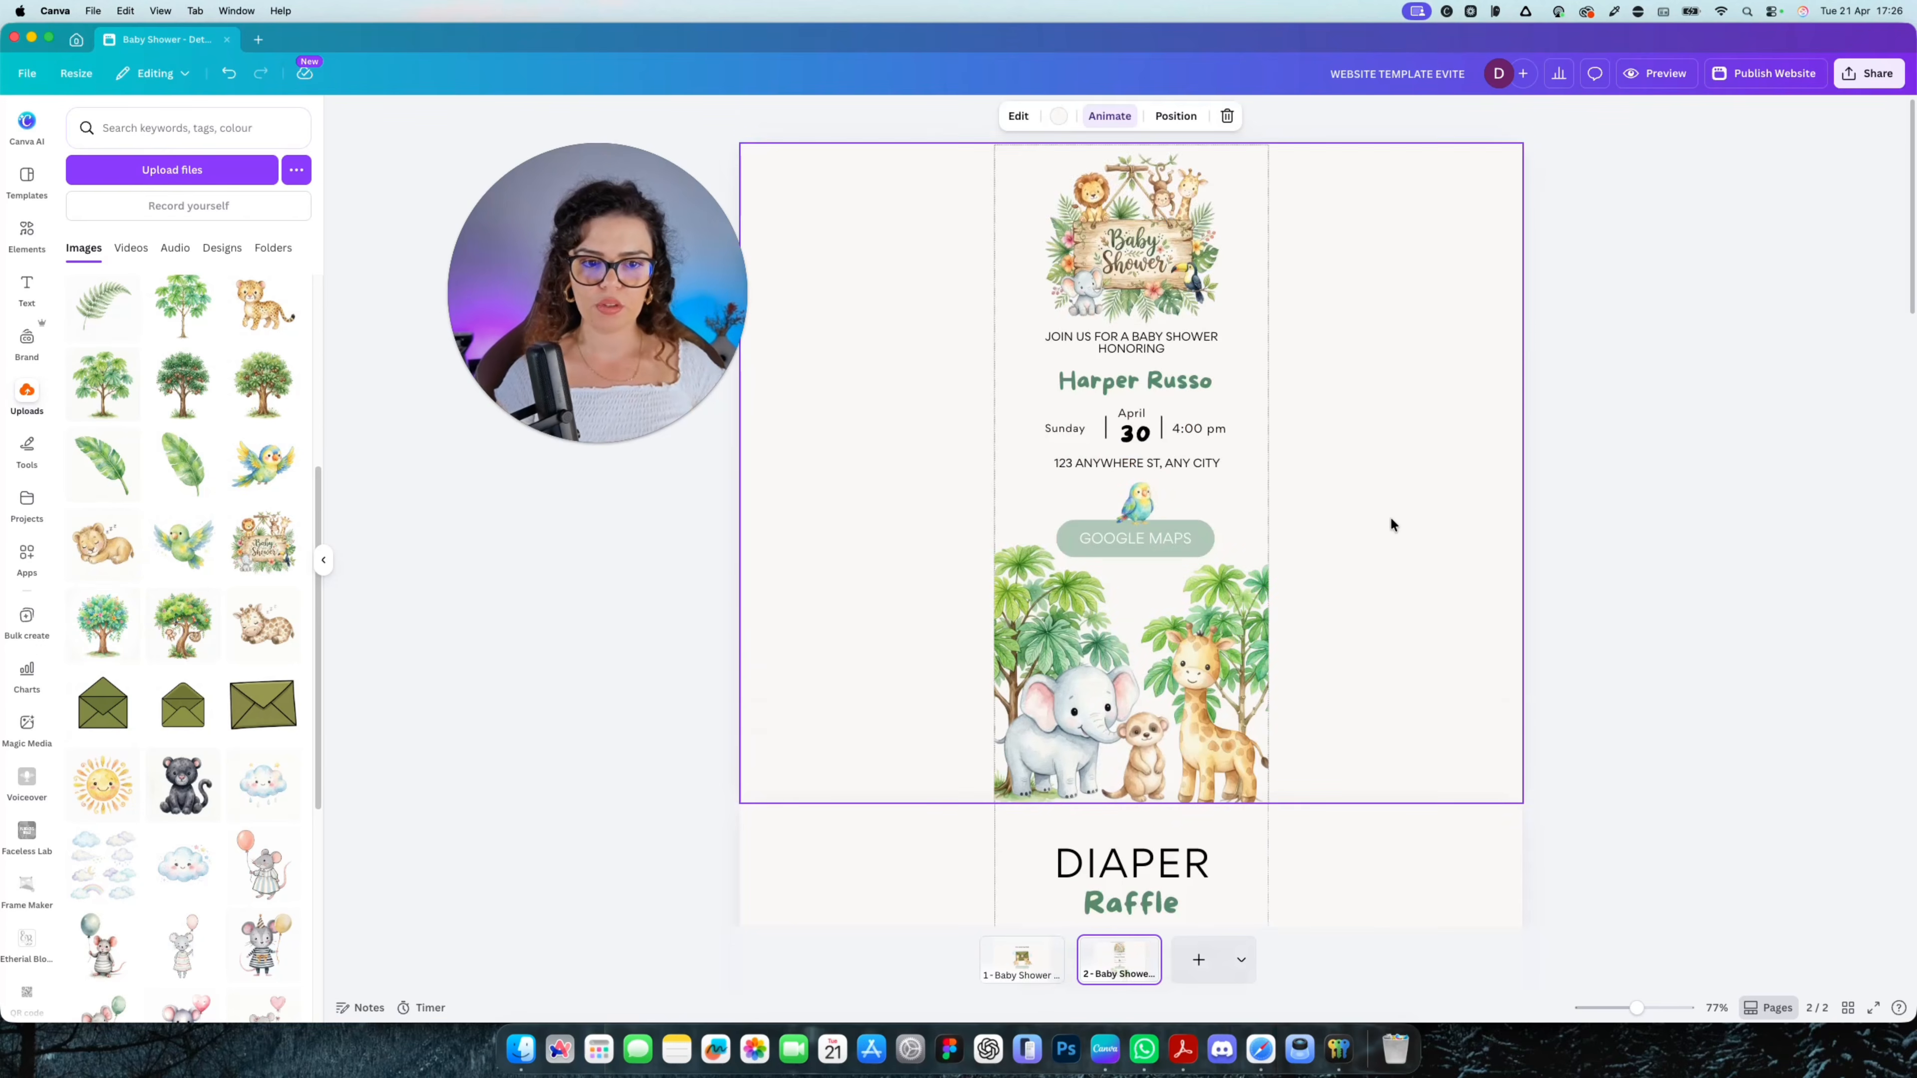
scroll(1390, 518, "down", 10)
scroll(1386, 563, "down", 6)
scroll(1402, 585, "up", 8)
scroll(1396, 582, "up", 5)
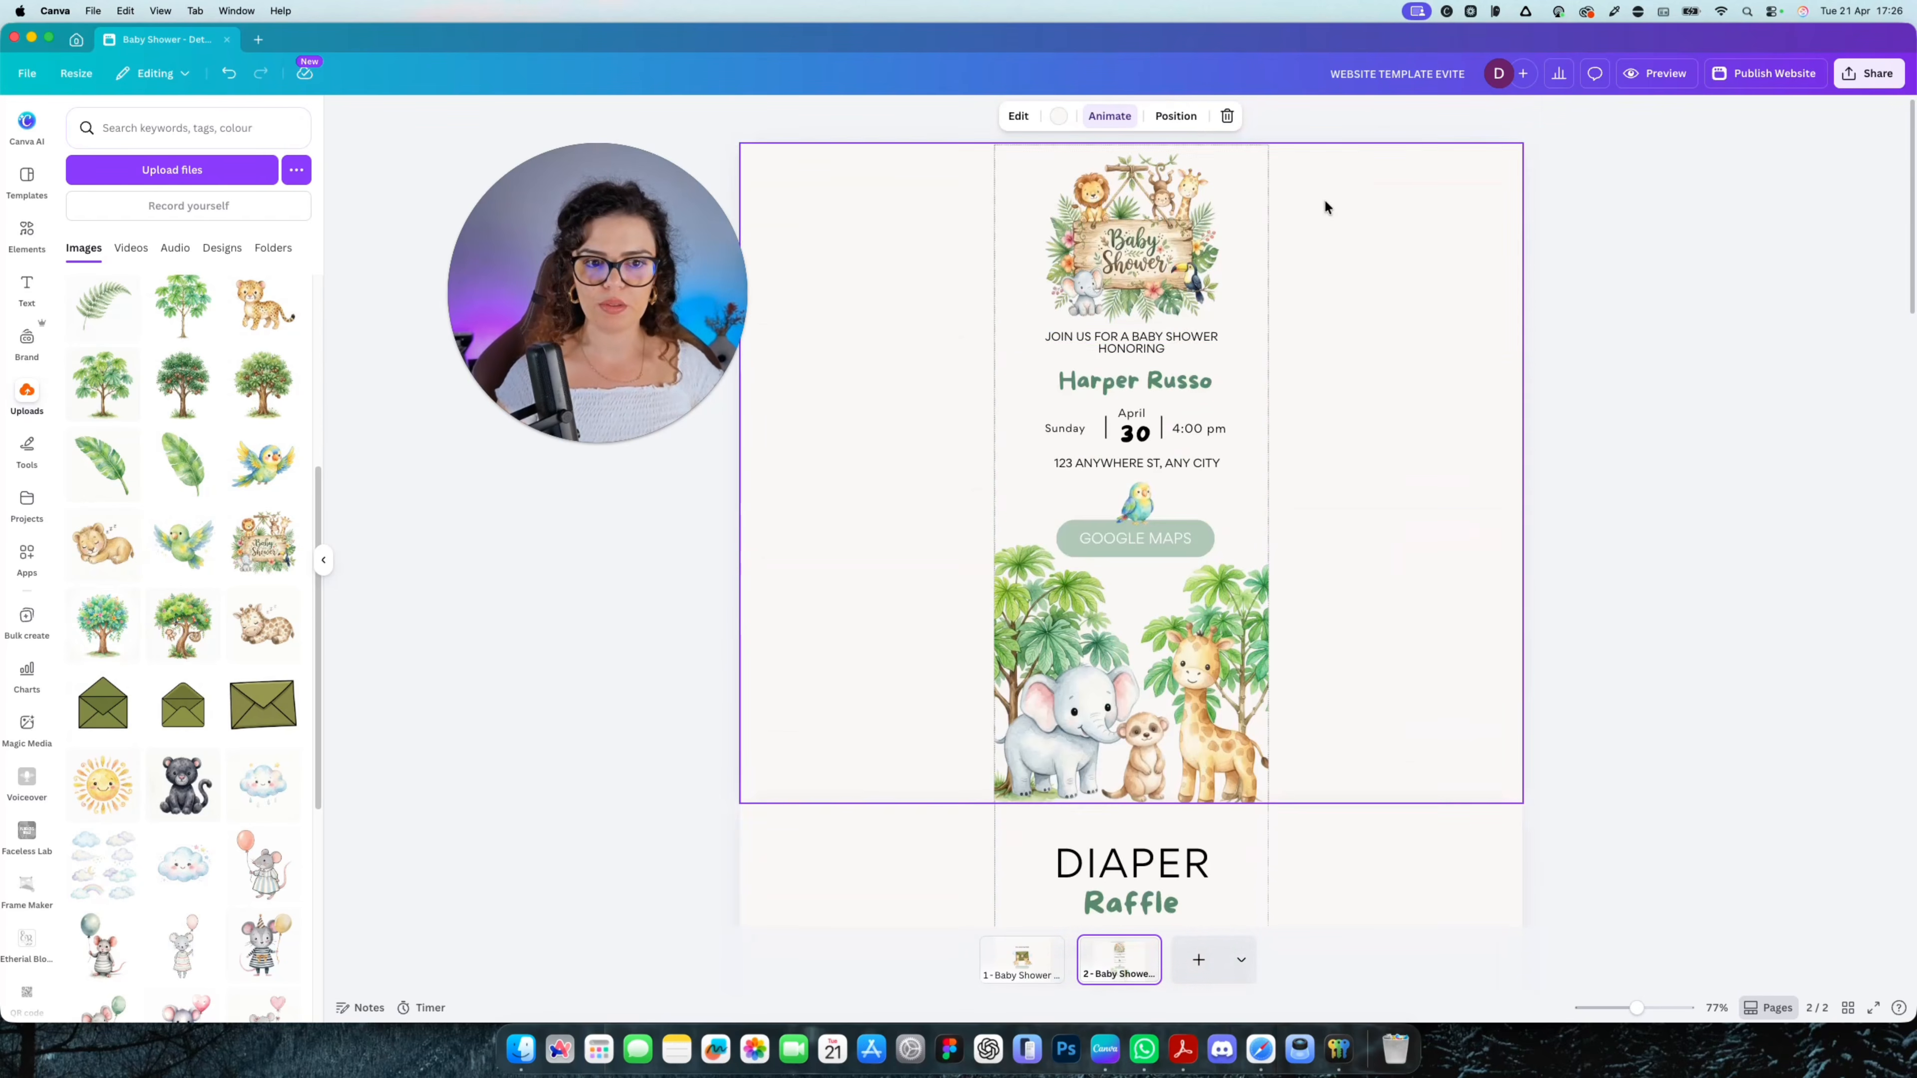
Examine the details page and the thin frame outlining the phone-width content of each section, down to the RSVP section
left_click(1170, 148)
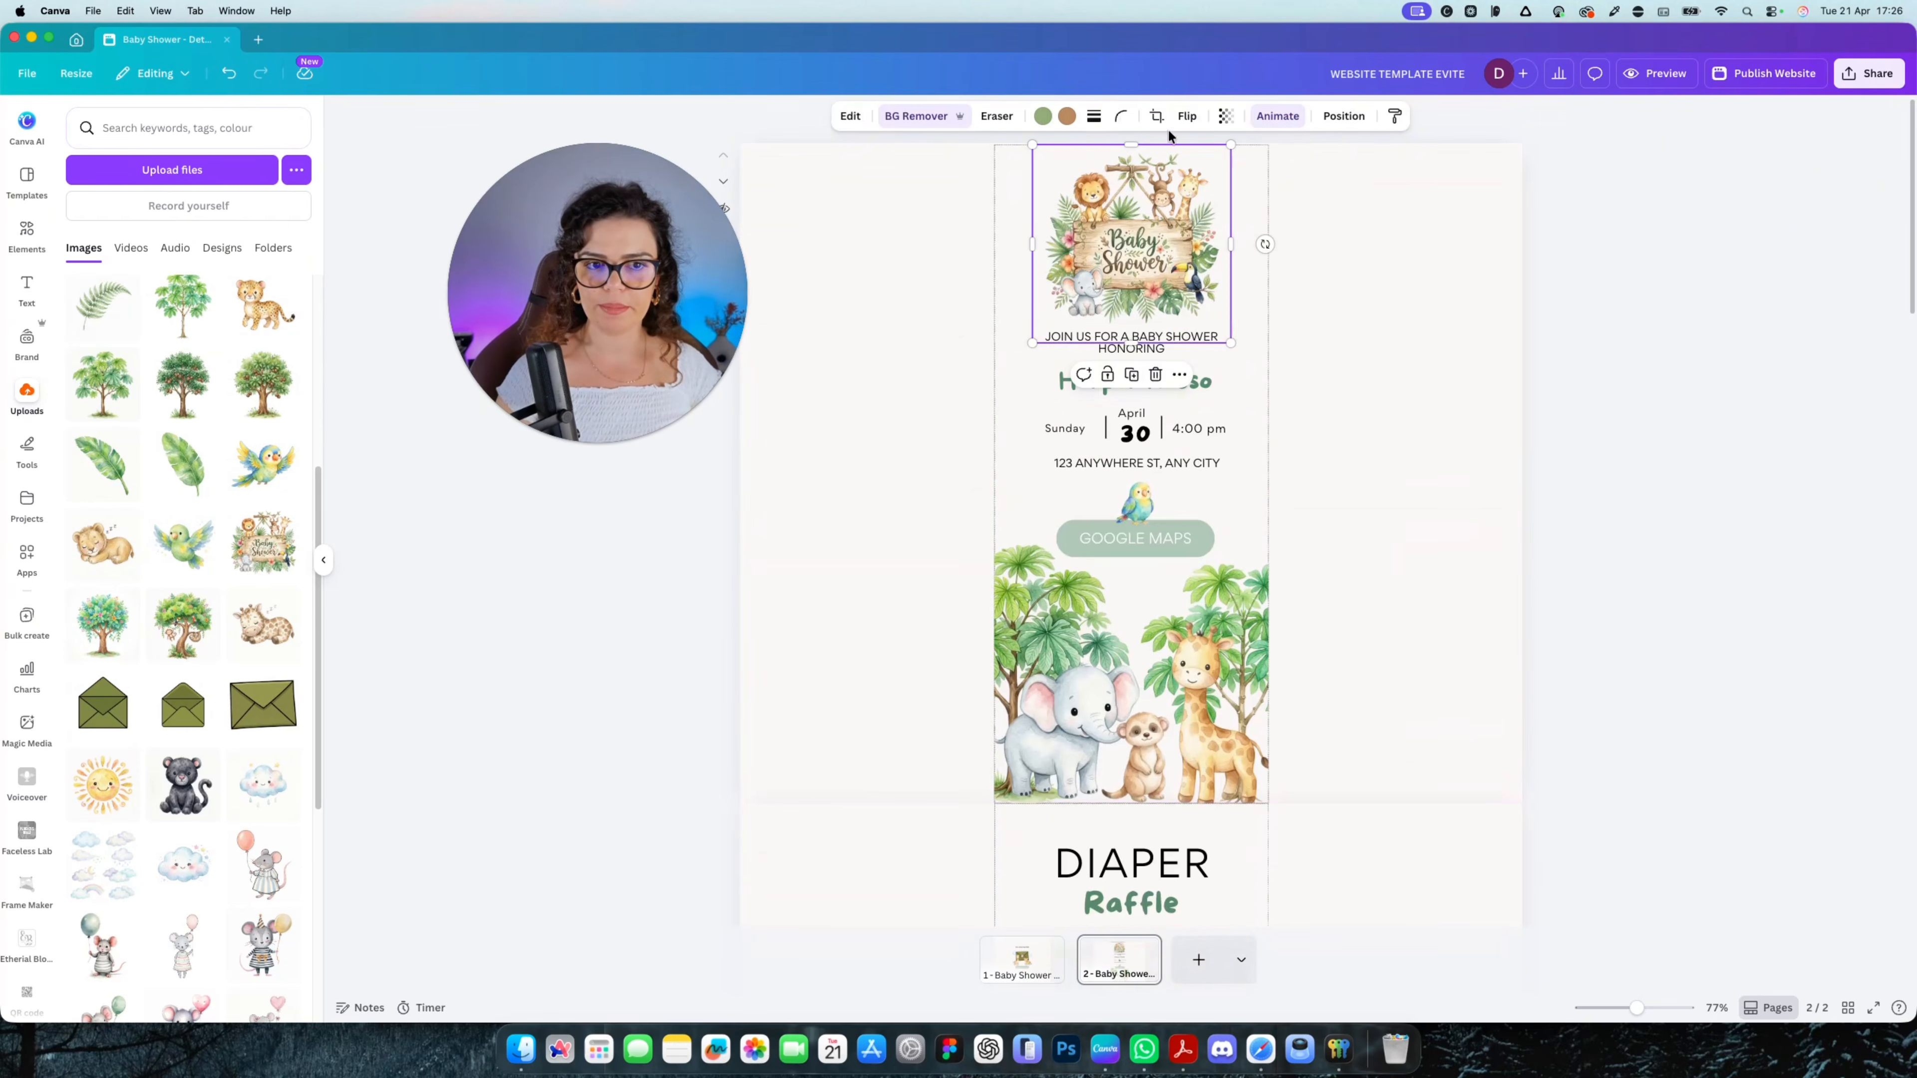
left_click(1161, 464)
left_click(1326, 115)
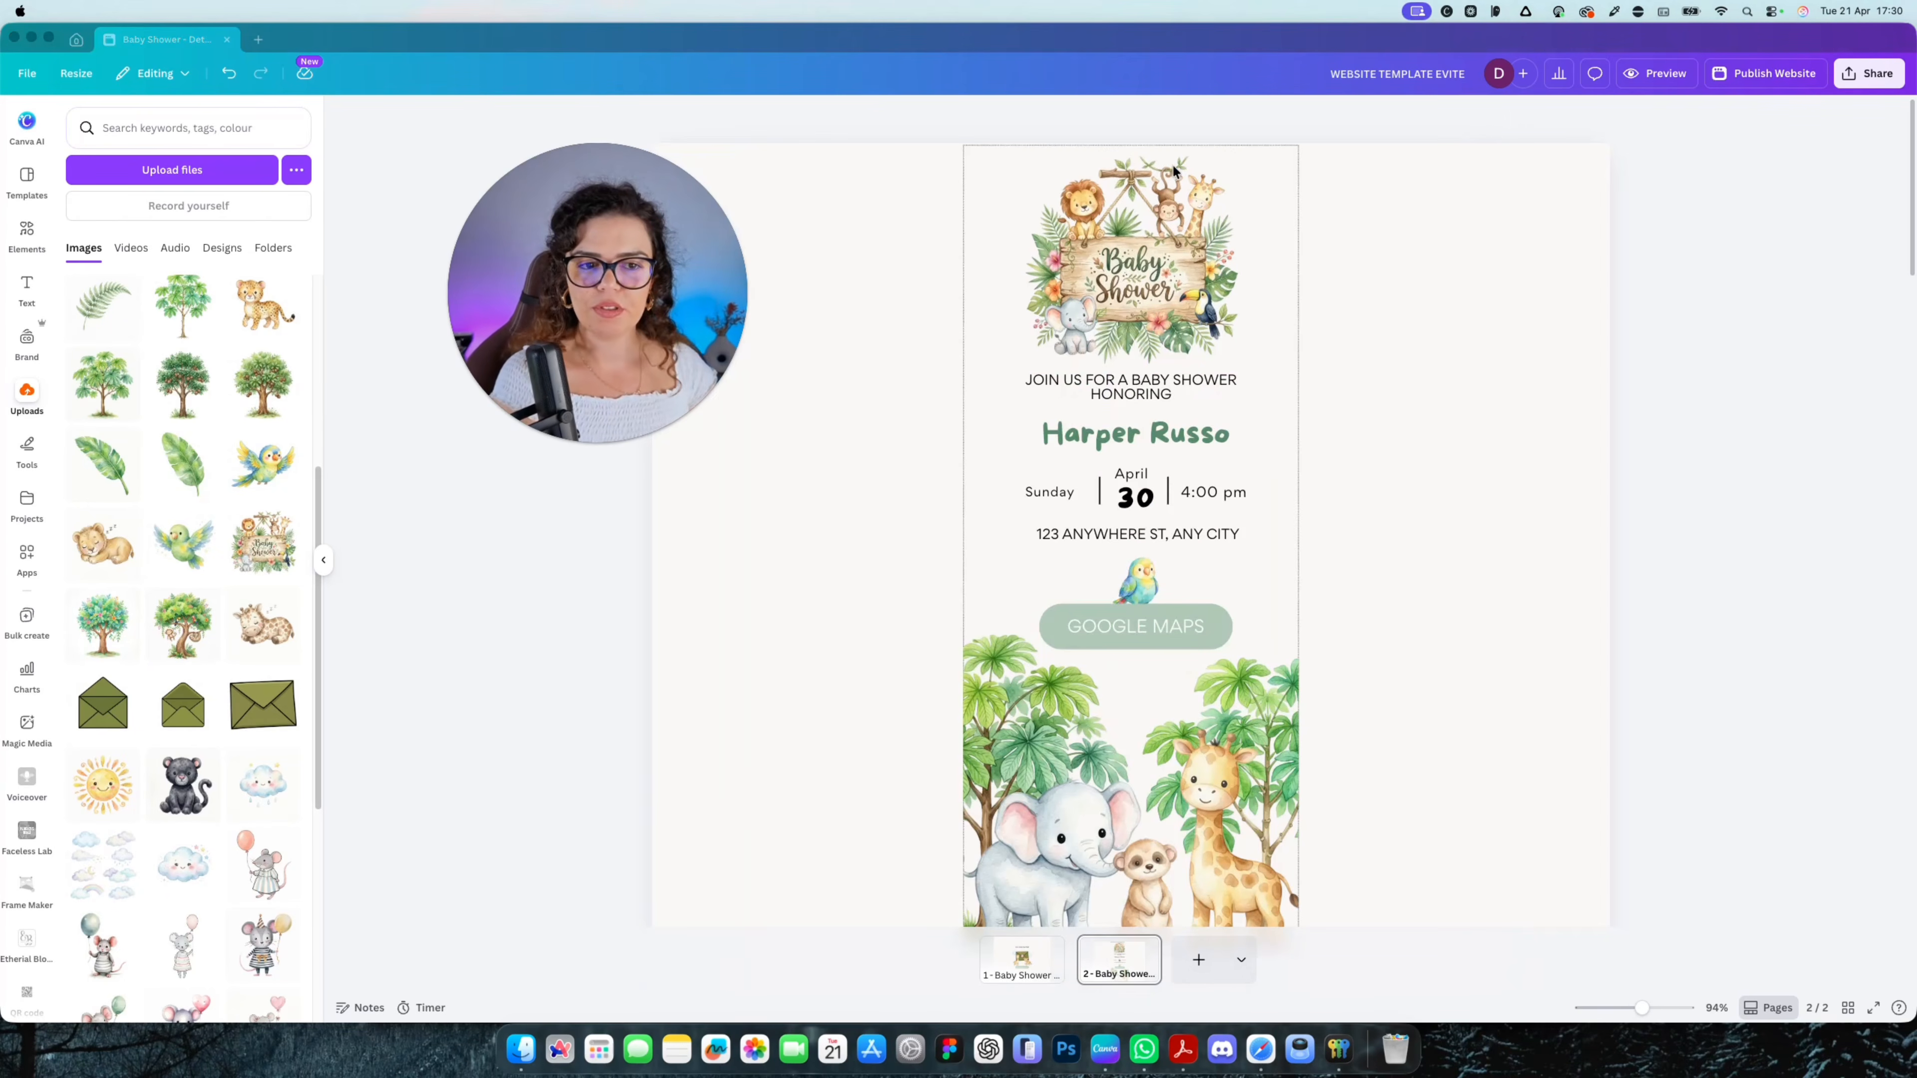
left_click(1284, 274)
scroll(1298, 529, "down", 3)
left_click(1287, 782)
scroll(1298, 748, "down", 7)
scroll(1276, 581, "down", 3)
left_click(1276, 625)
scroll(1283, 642, "down", 10)
scroll(1297, 654, "down", 1)
left_click(1292, 642)
scroll(1283, 634, "down", 8)
scroll(1284, 558, "down", 2)
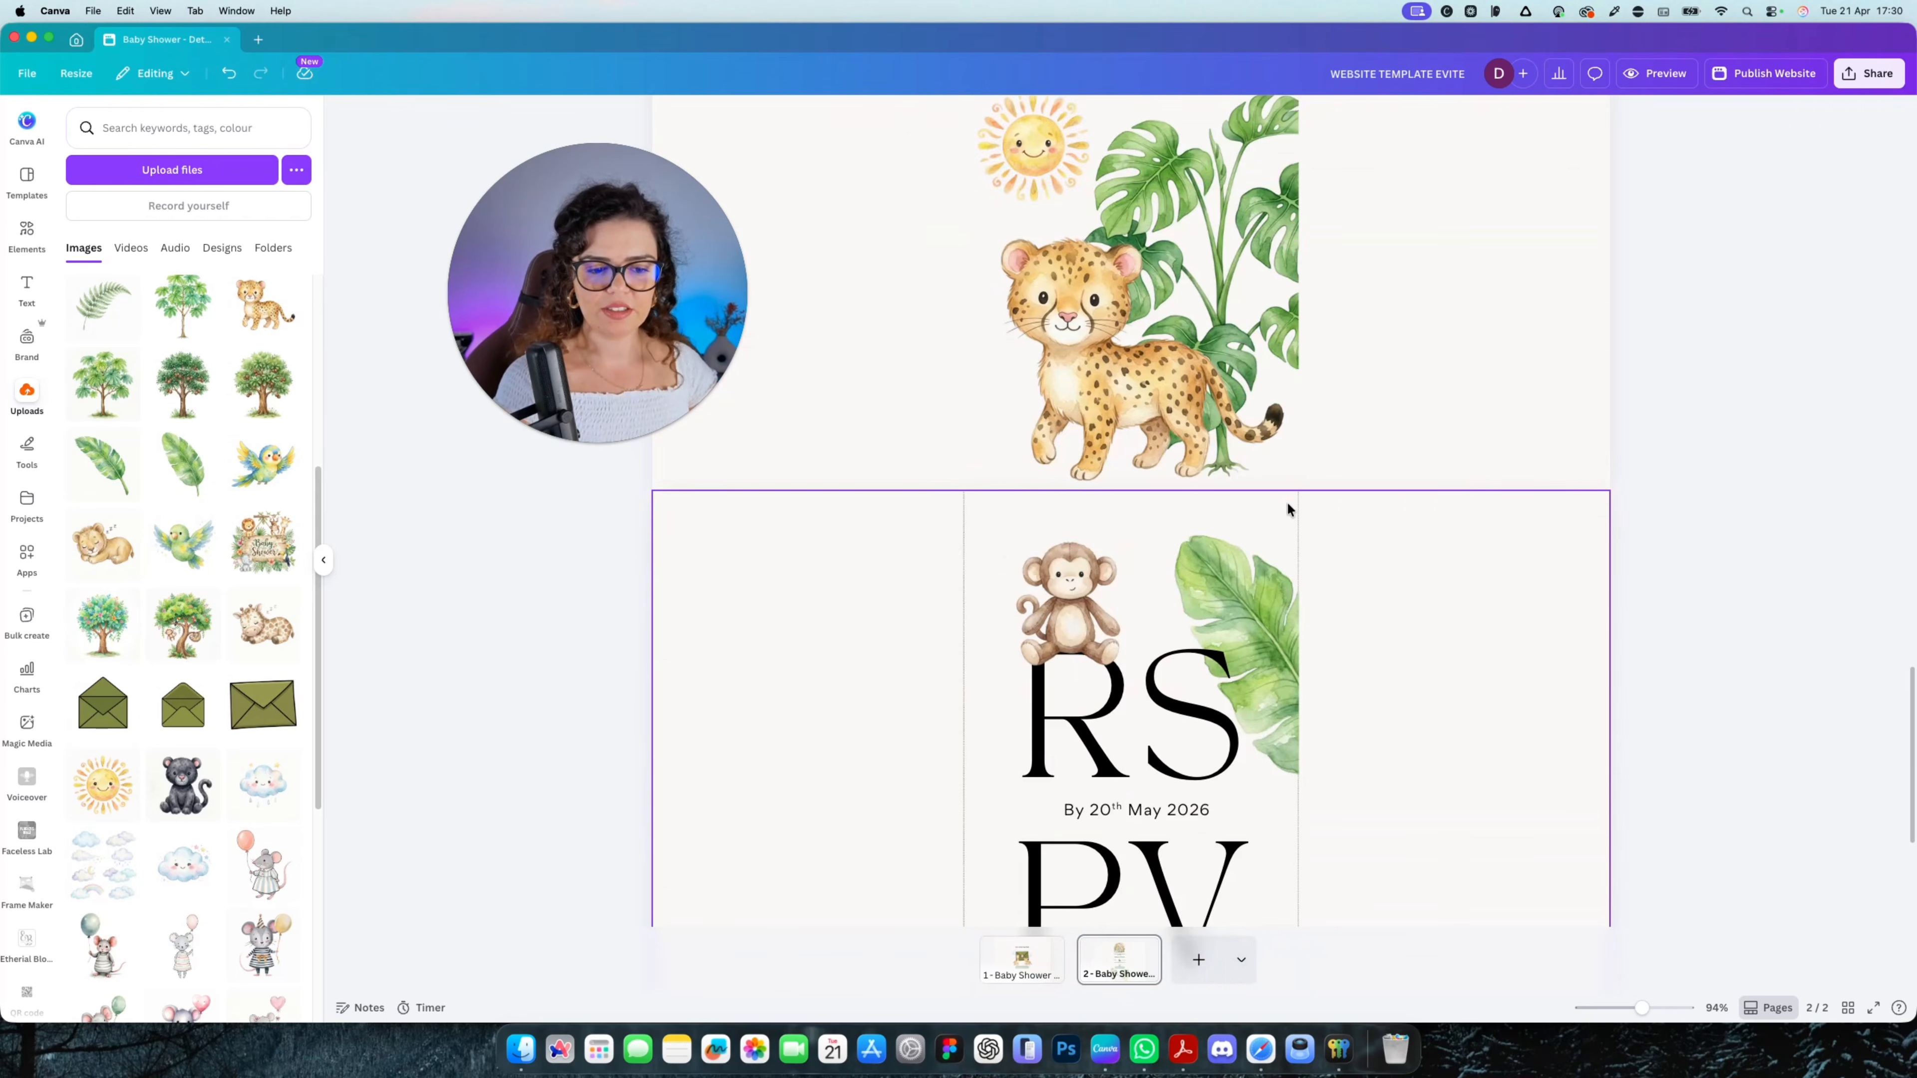
scroll(1326, 633, "down", 5)
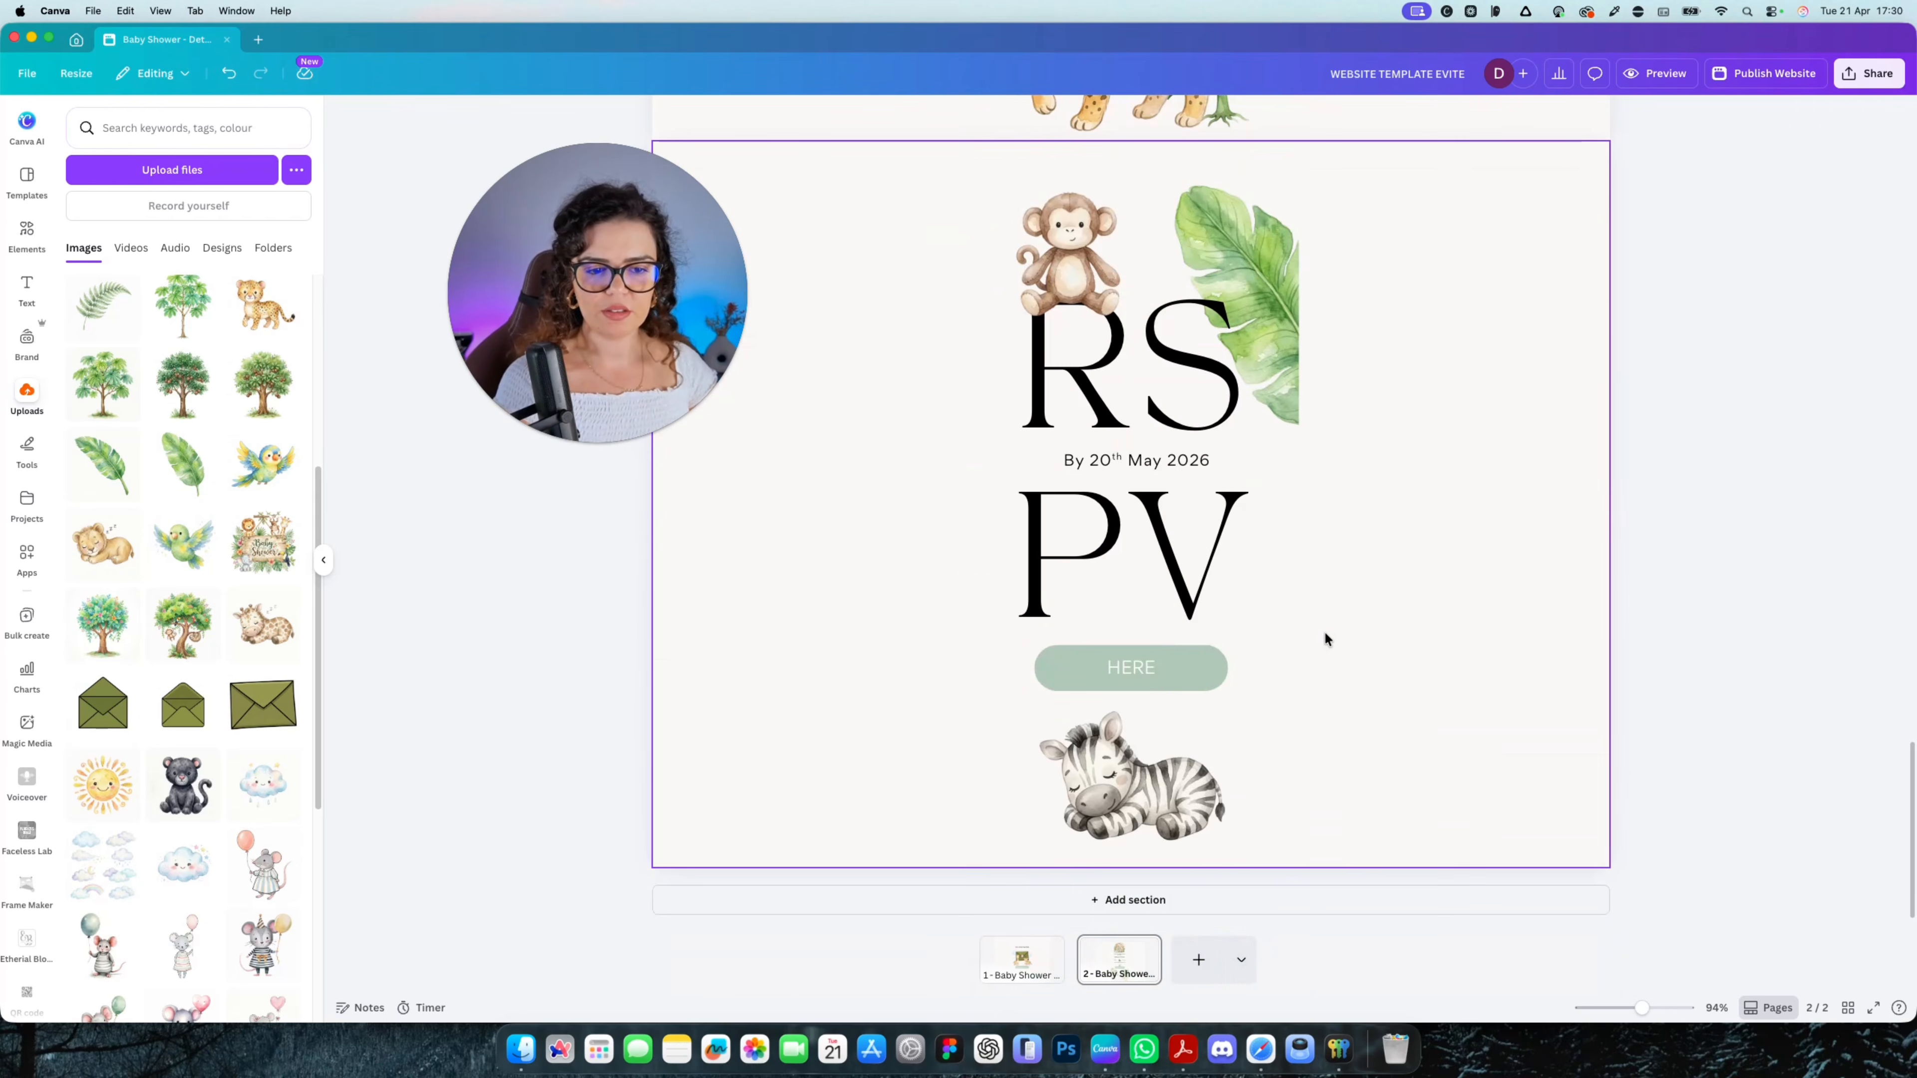
Preview the invitation in mobile view from the first page, follow its open button and go through the whole details page
left_click(1021, 968)
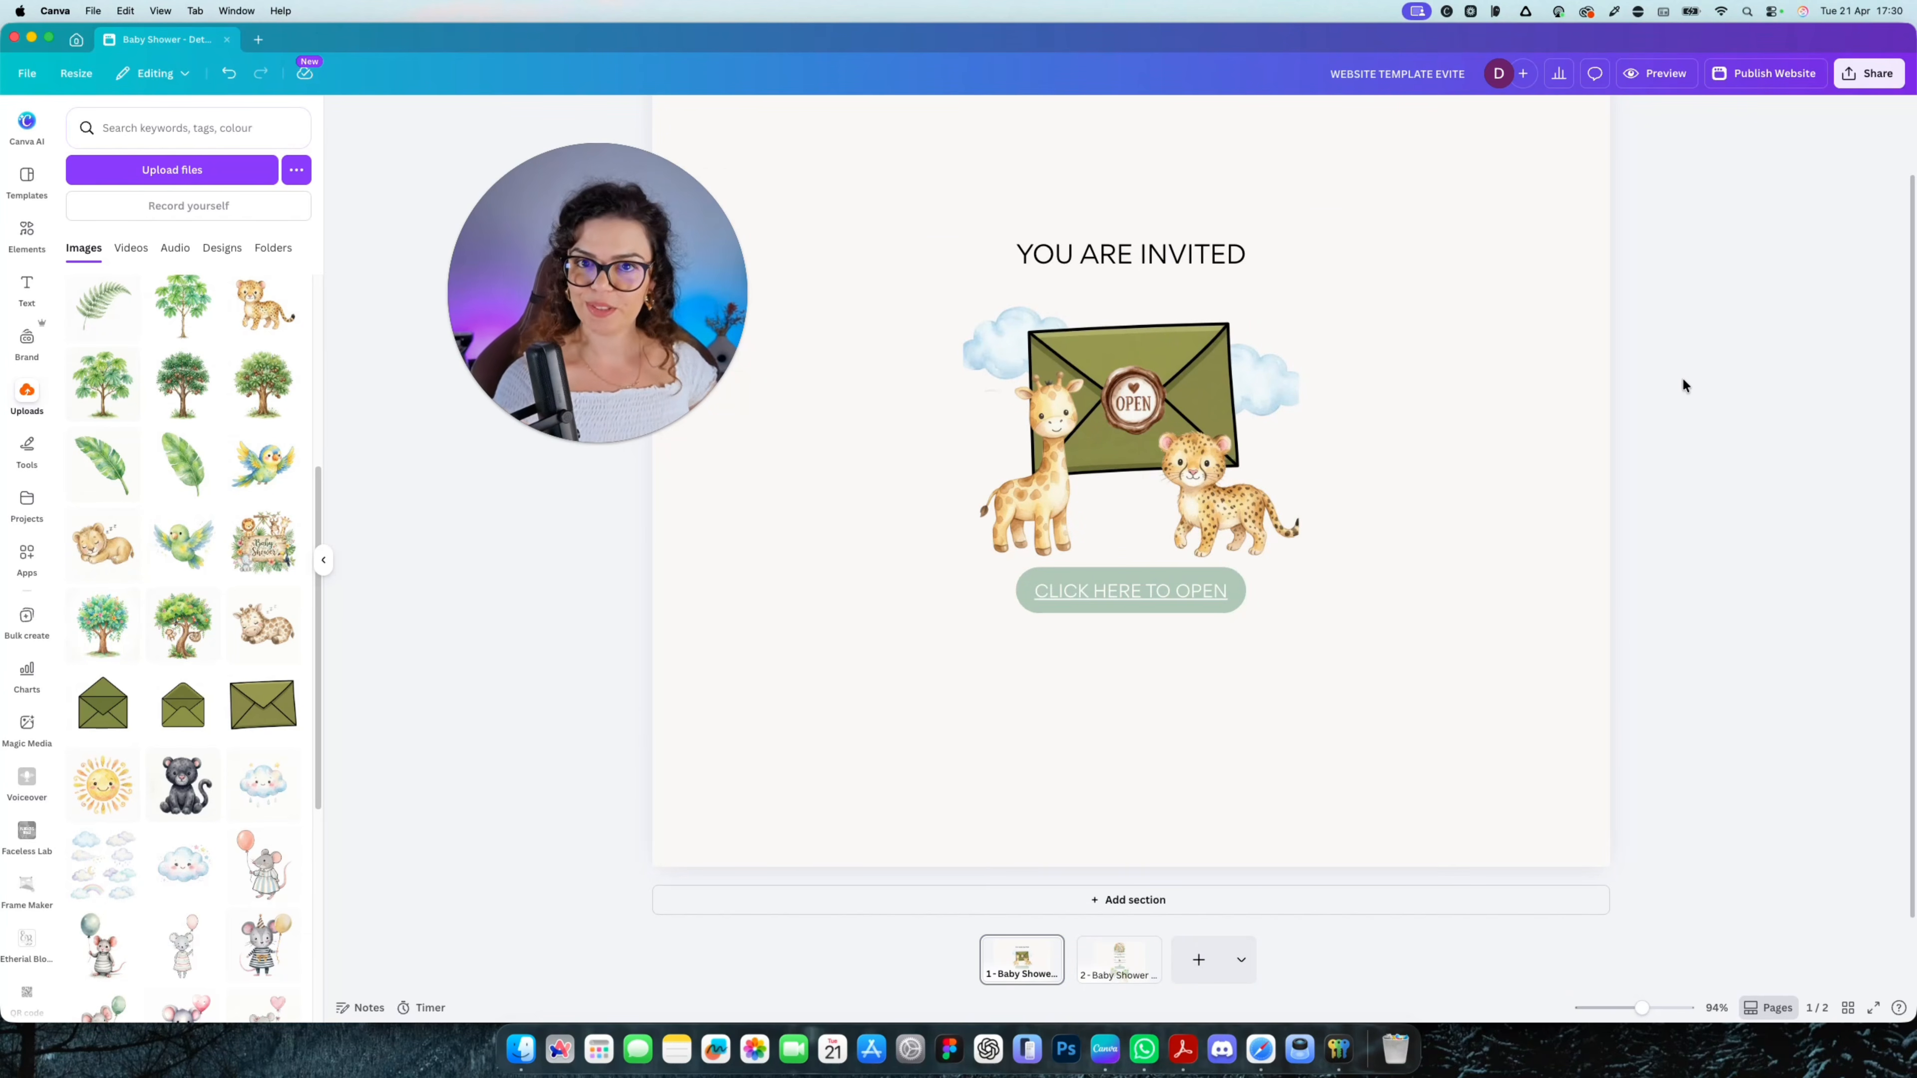
left_click(1669, 77)
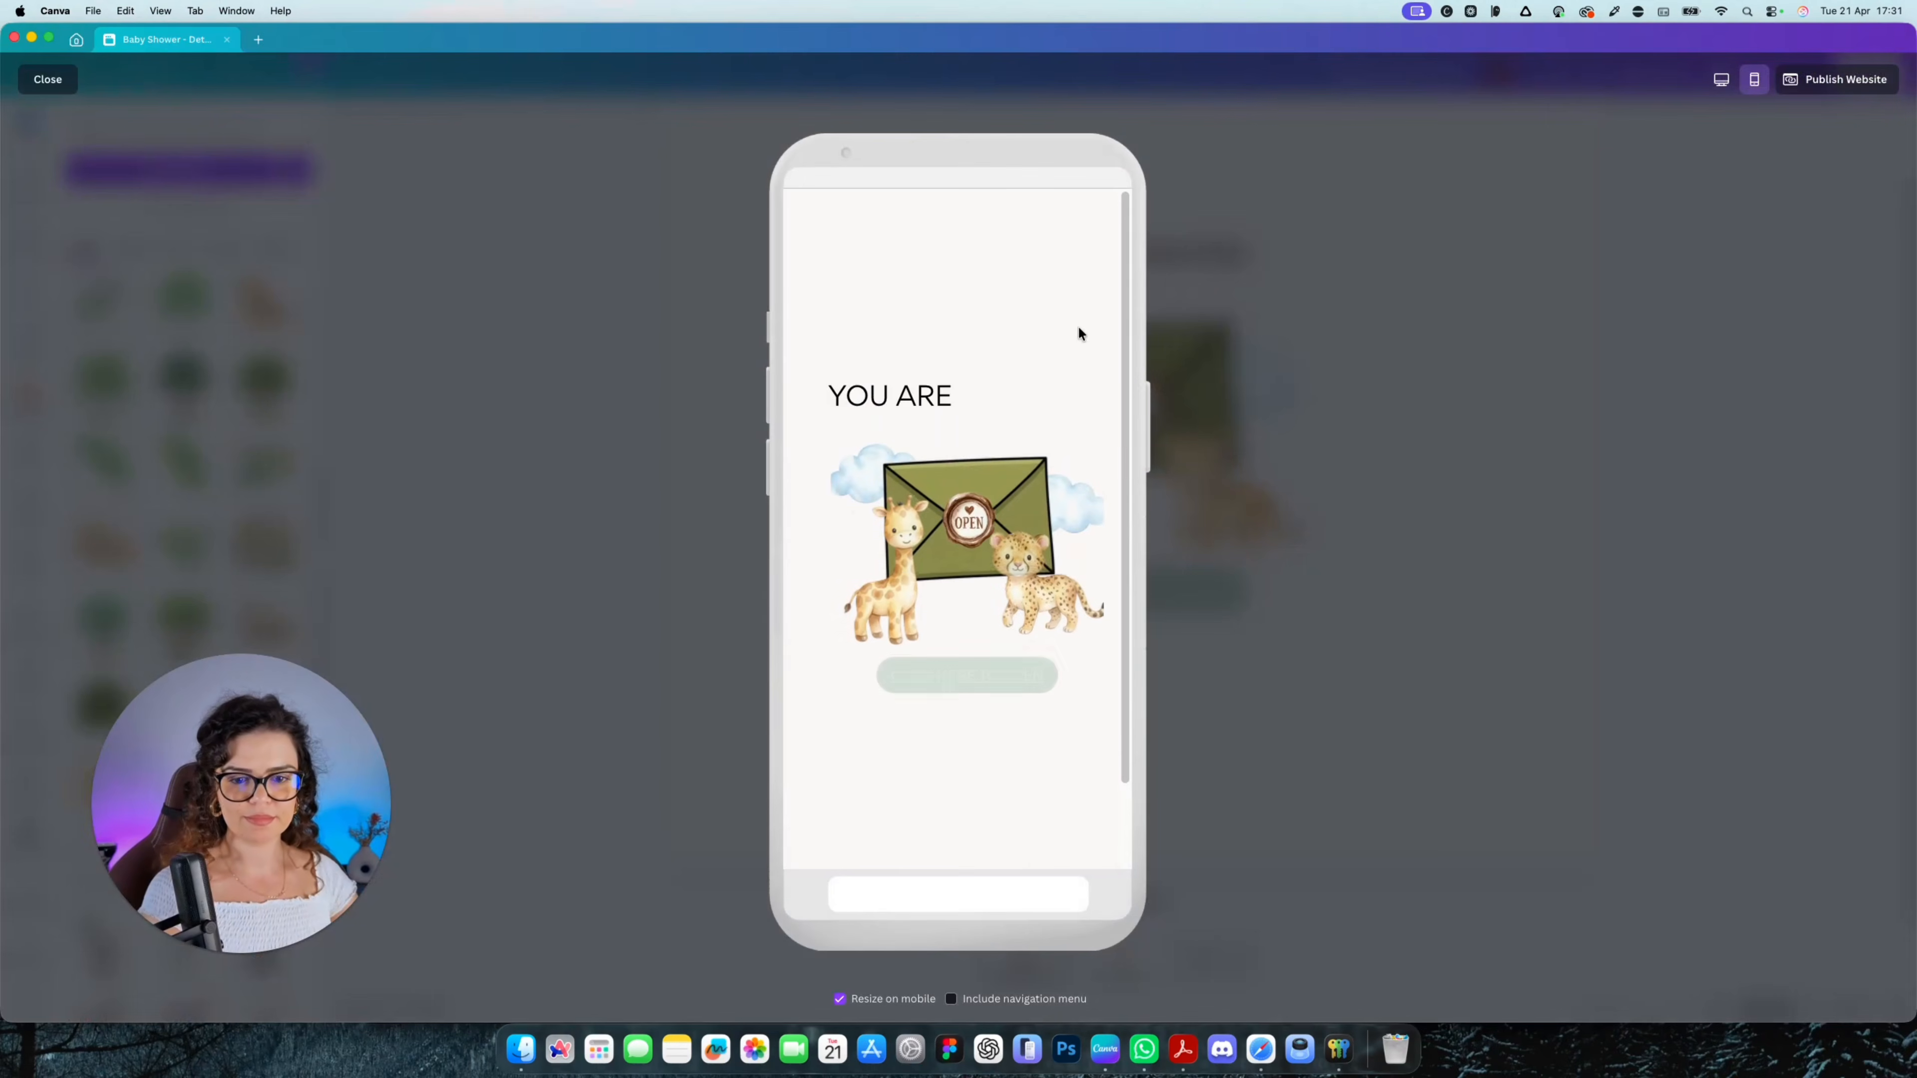
left_click(979, 679)
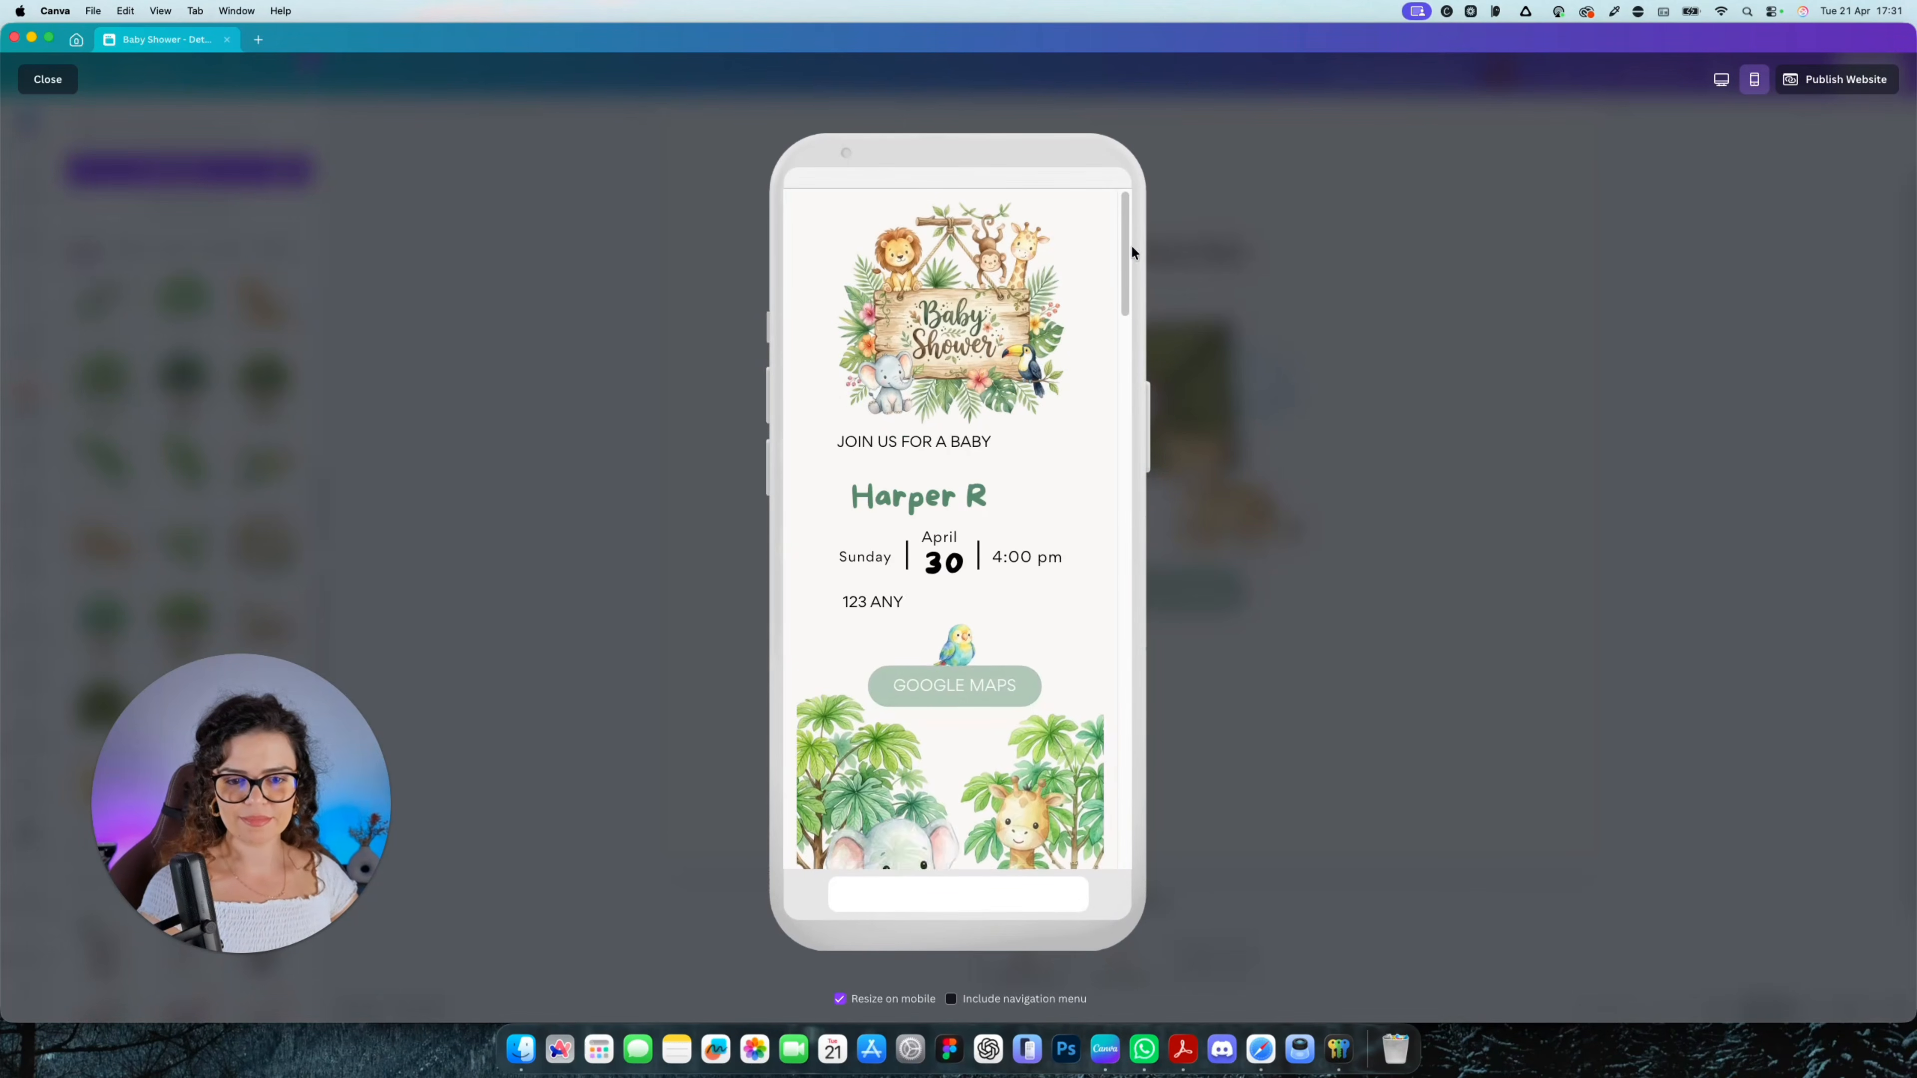
left_click_drag(1125, 237, 1124, 810)
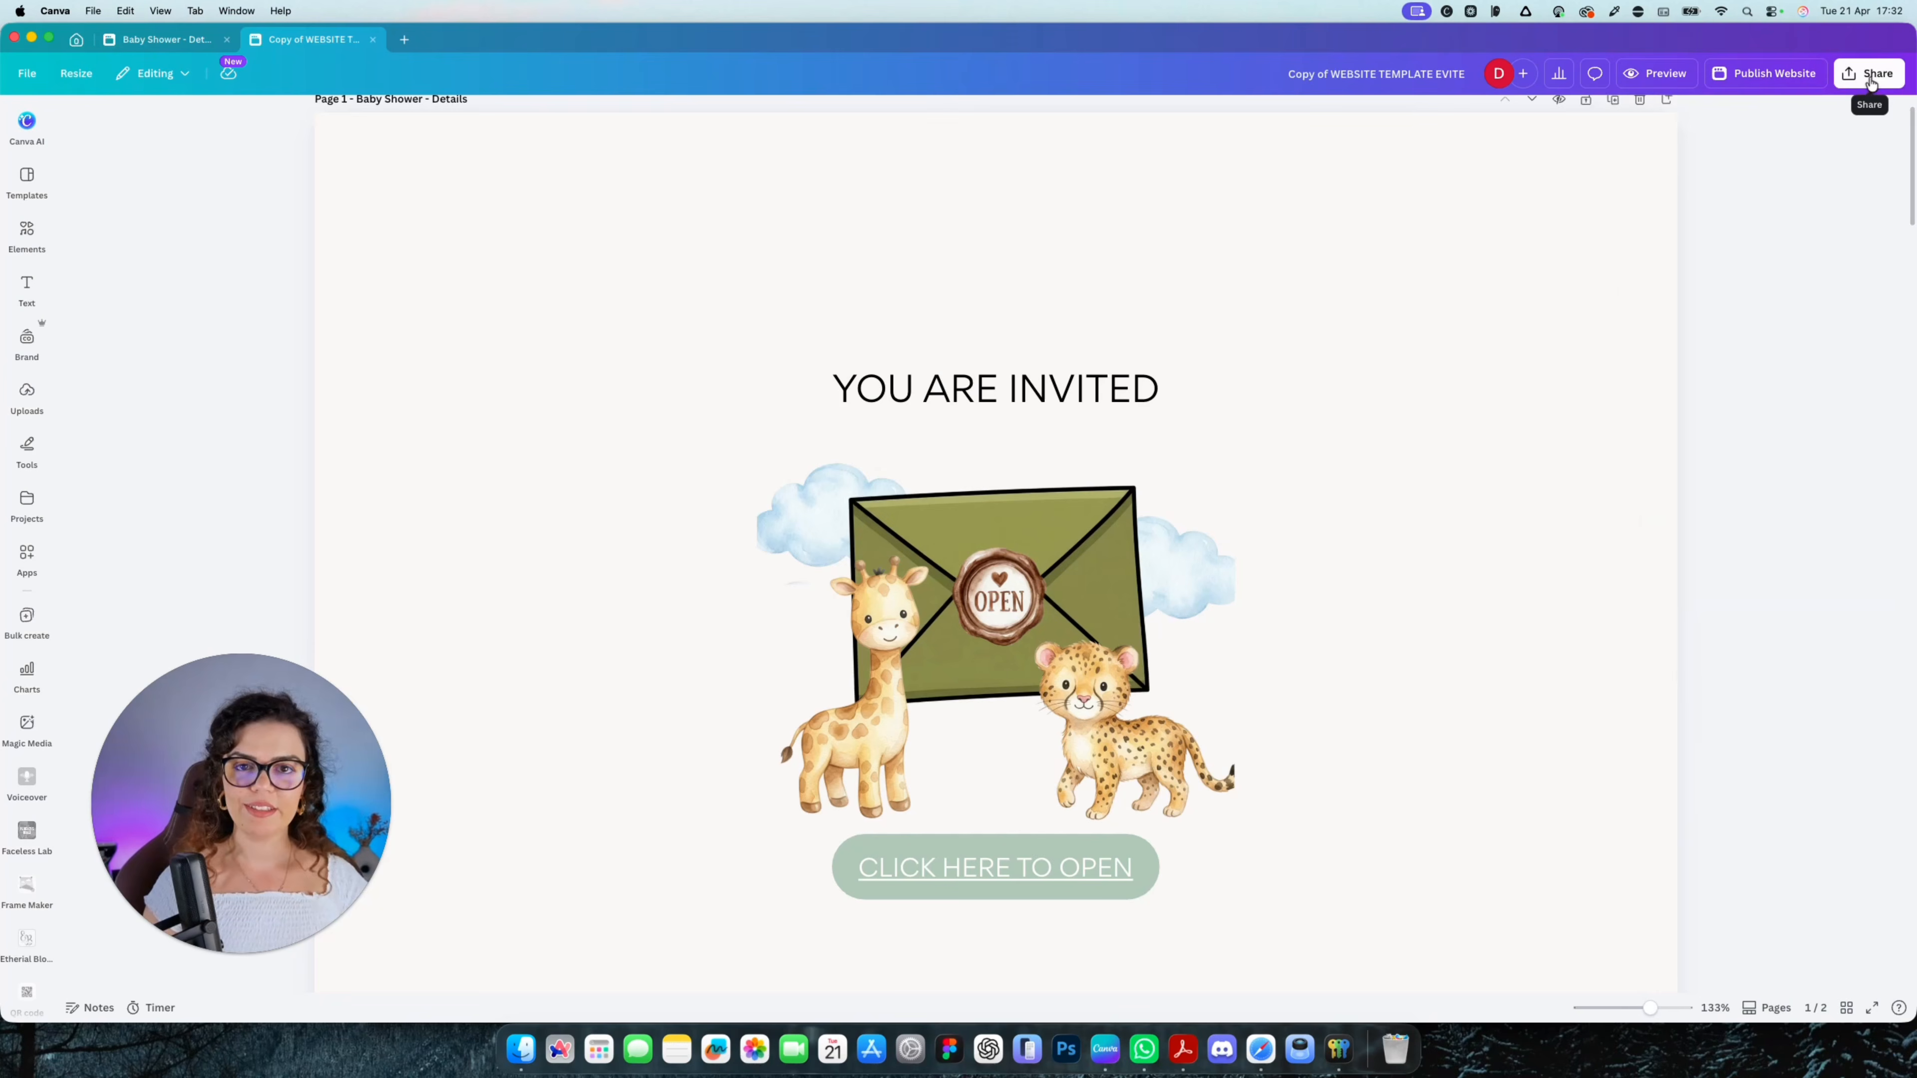
Create a template link for sharing the copied invitation design
left_click(1869, 76)
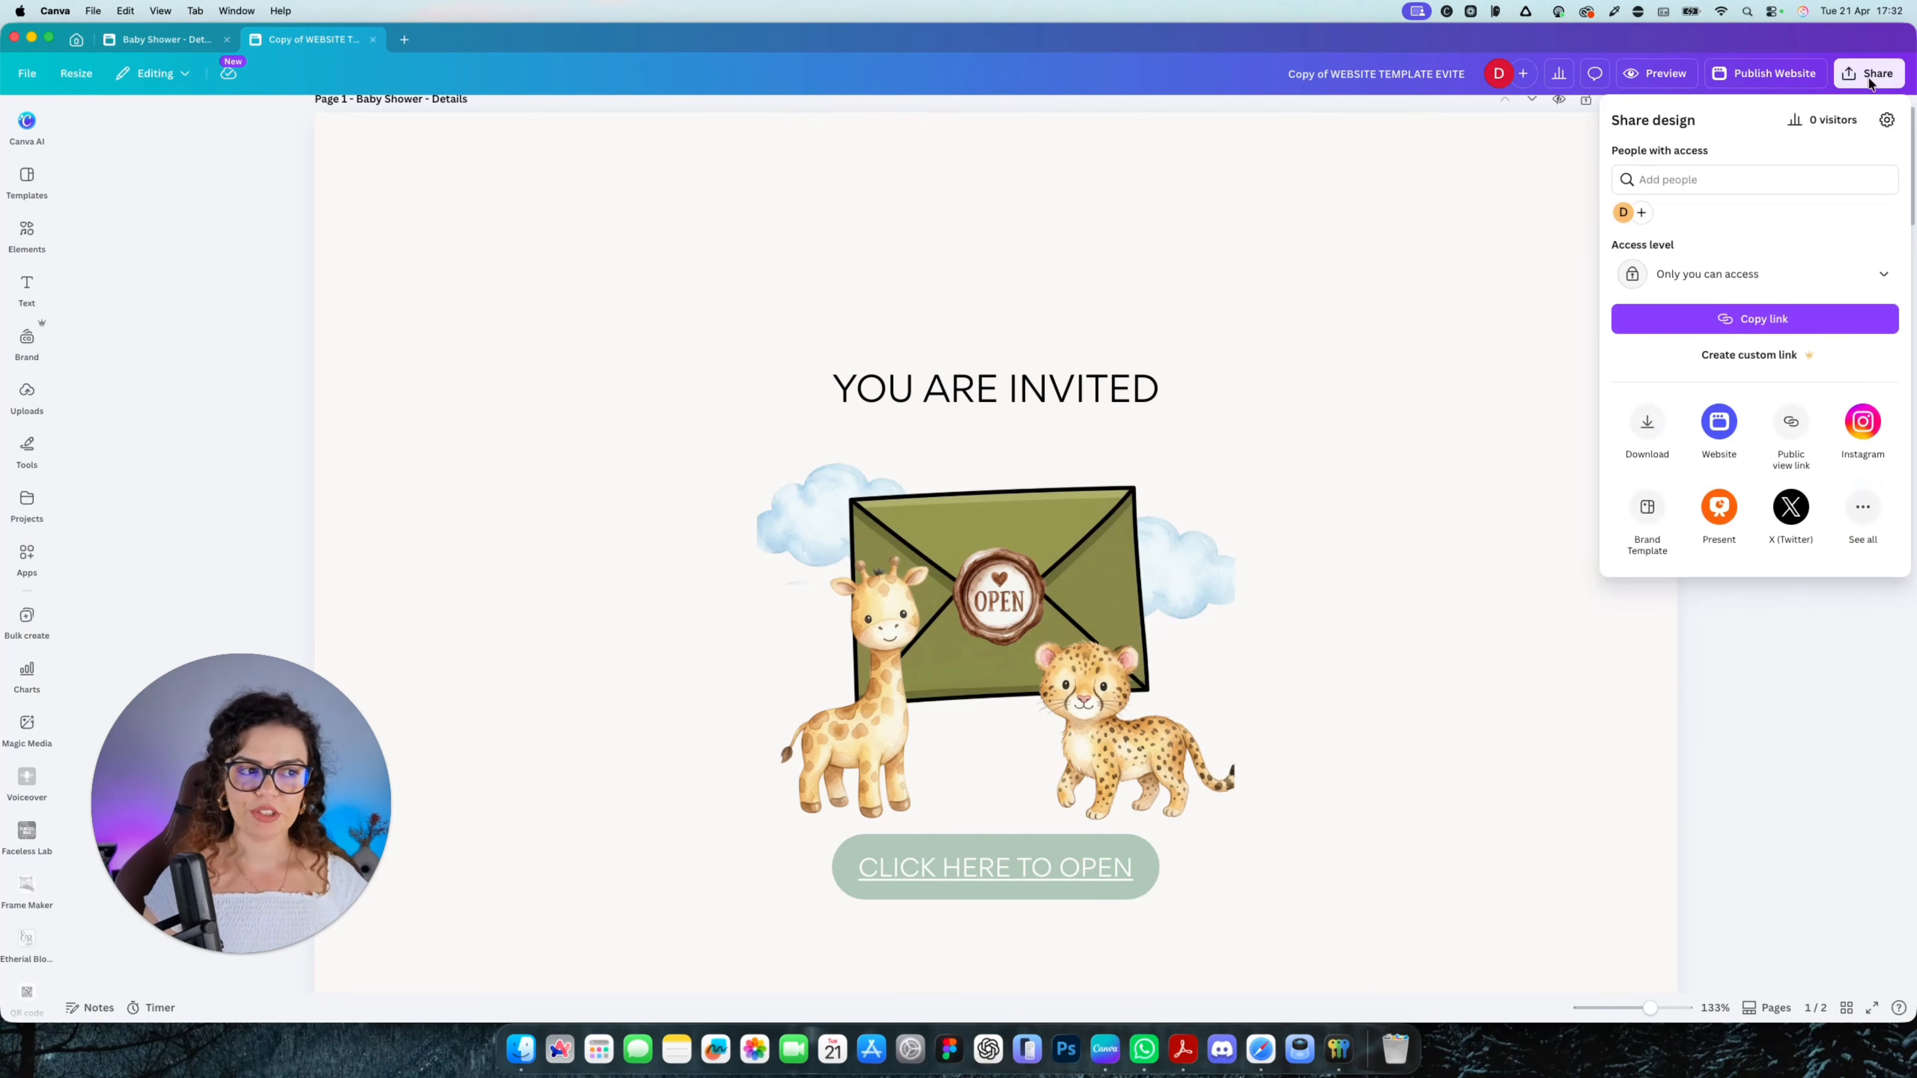
left_click(1864, 514)
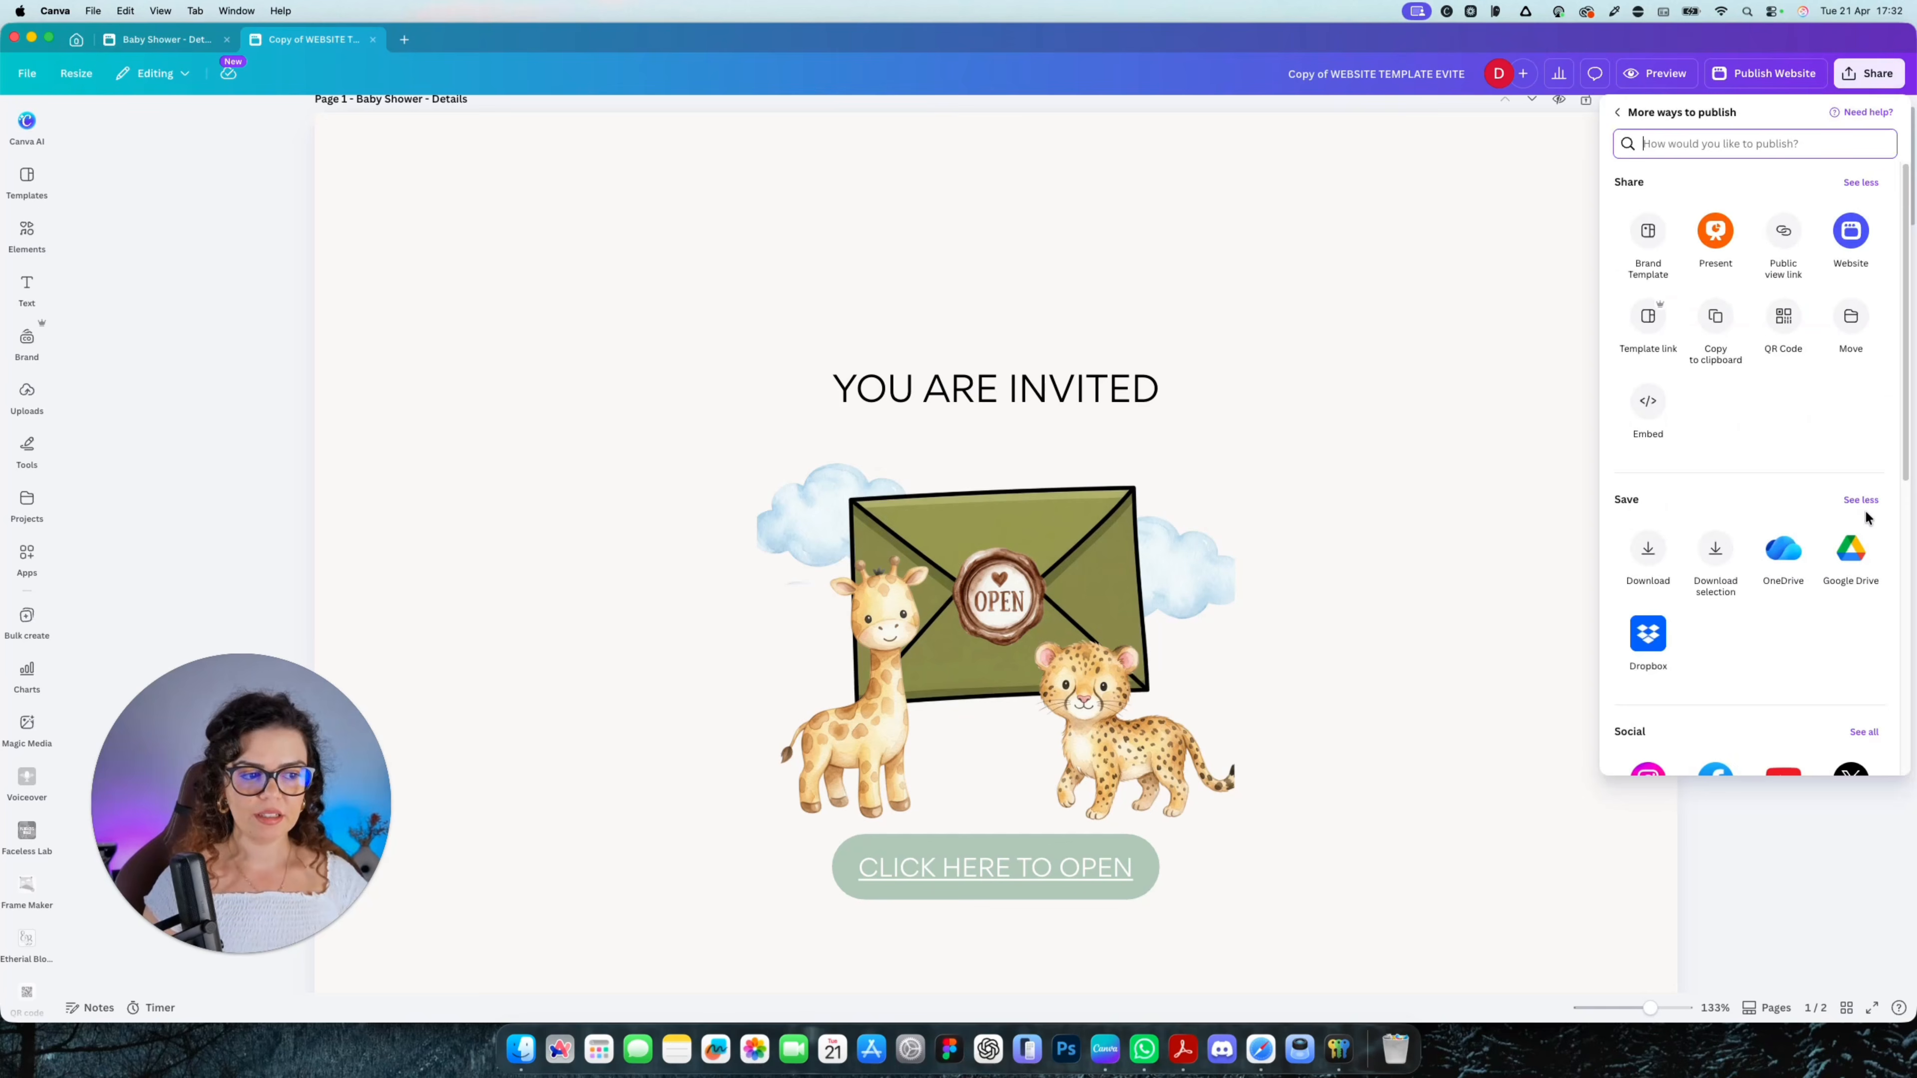
left_click(1640, 318)
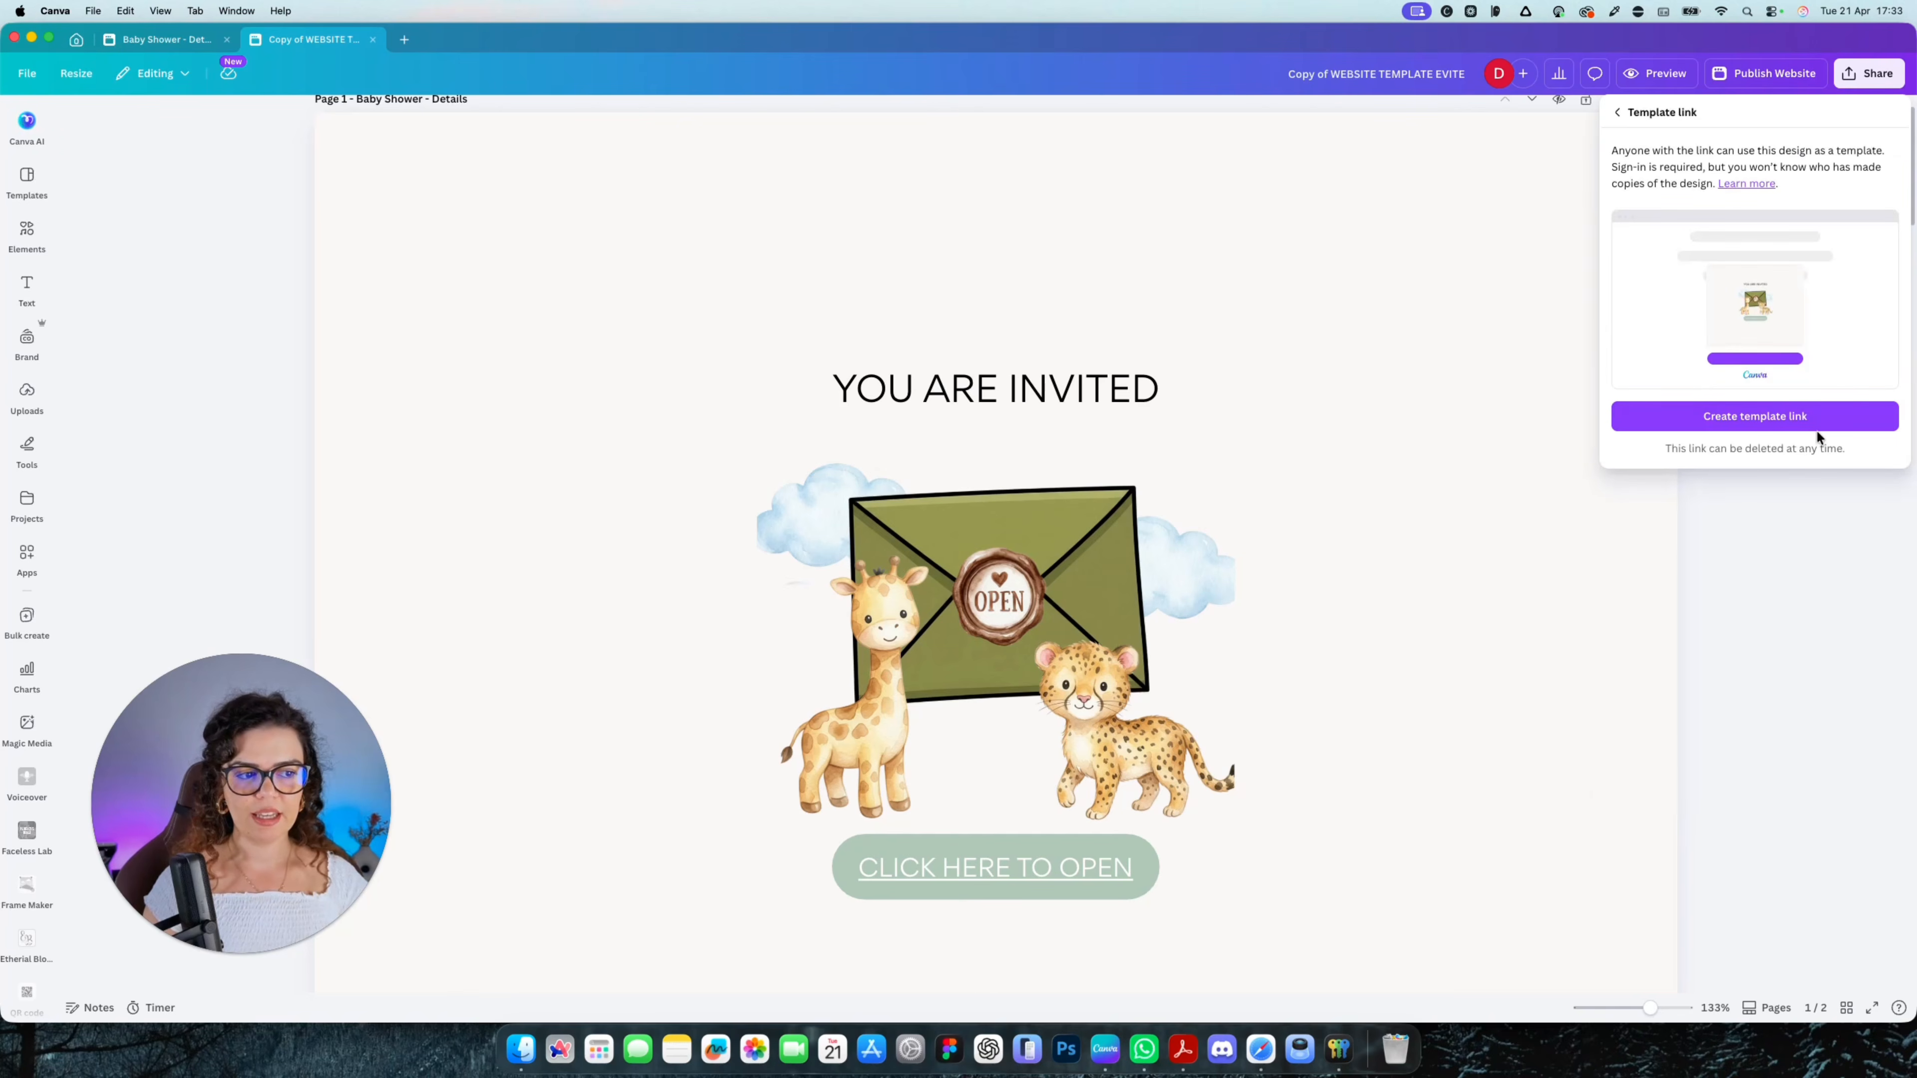
left_click(1794, 410)
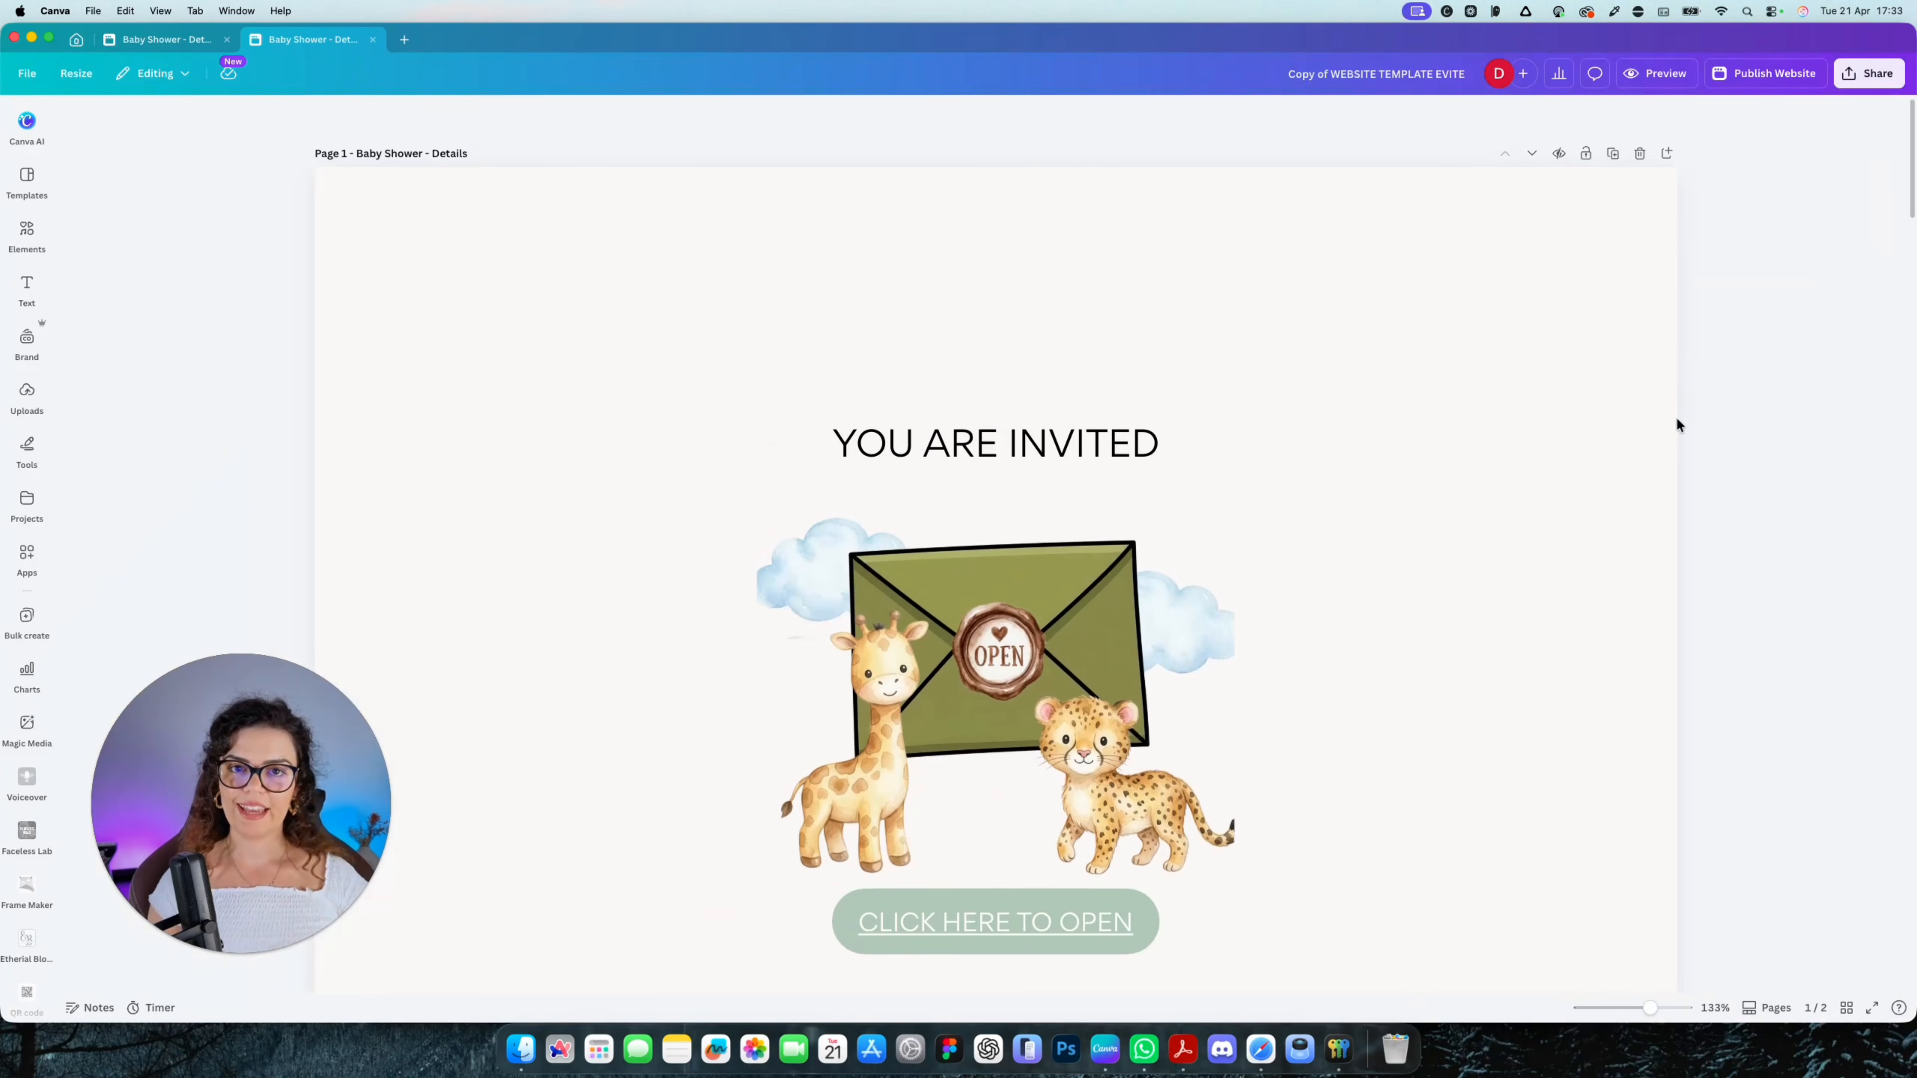
Look through the invitation from the envelope page to the event details and select the Google Maps button
scroll(1168, 779, "down", 5)
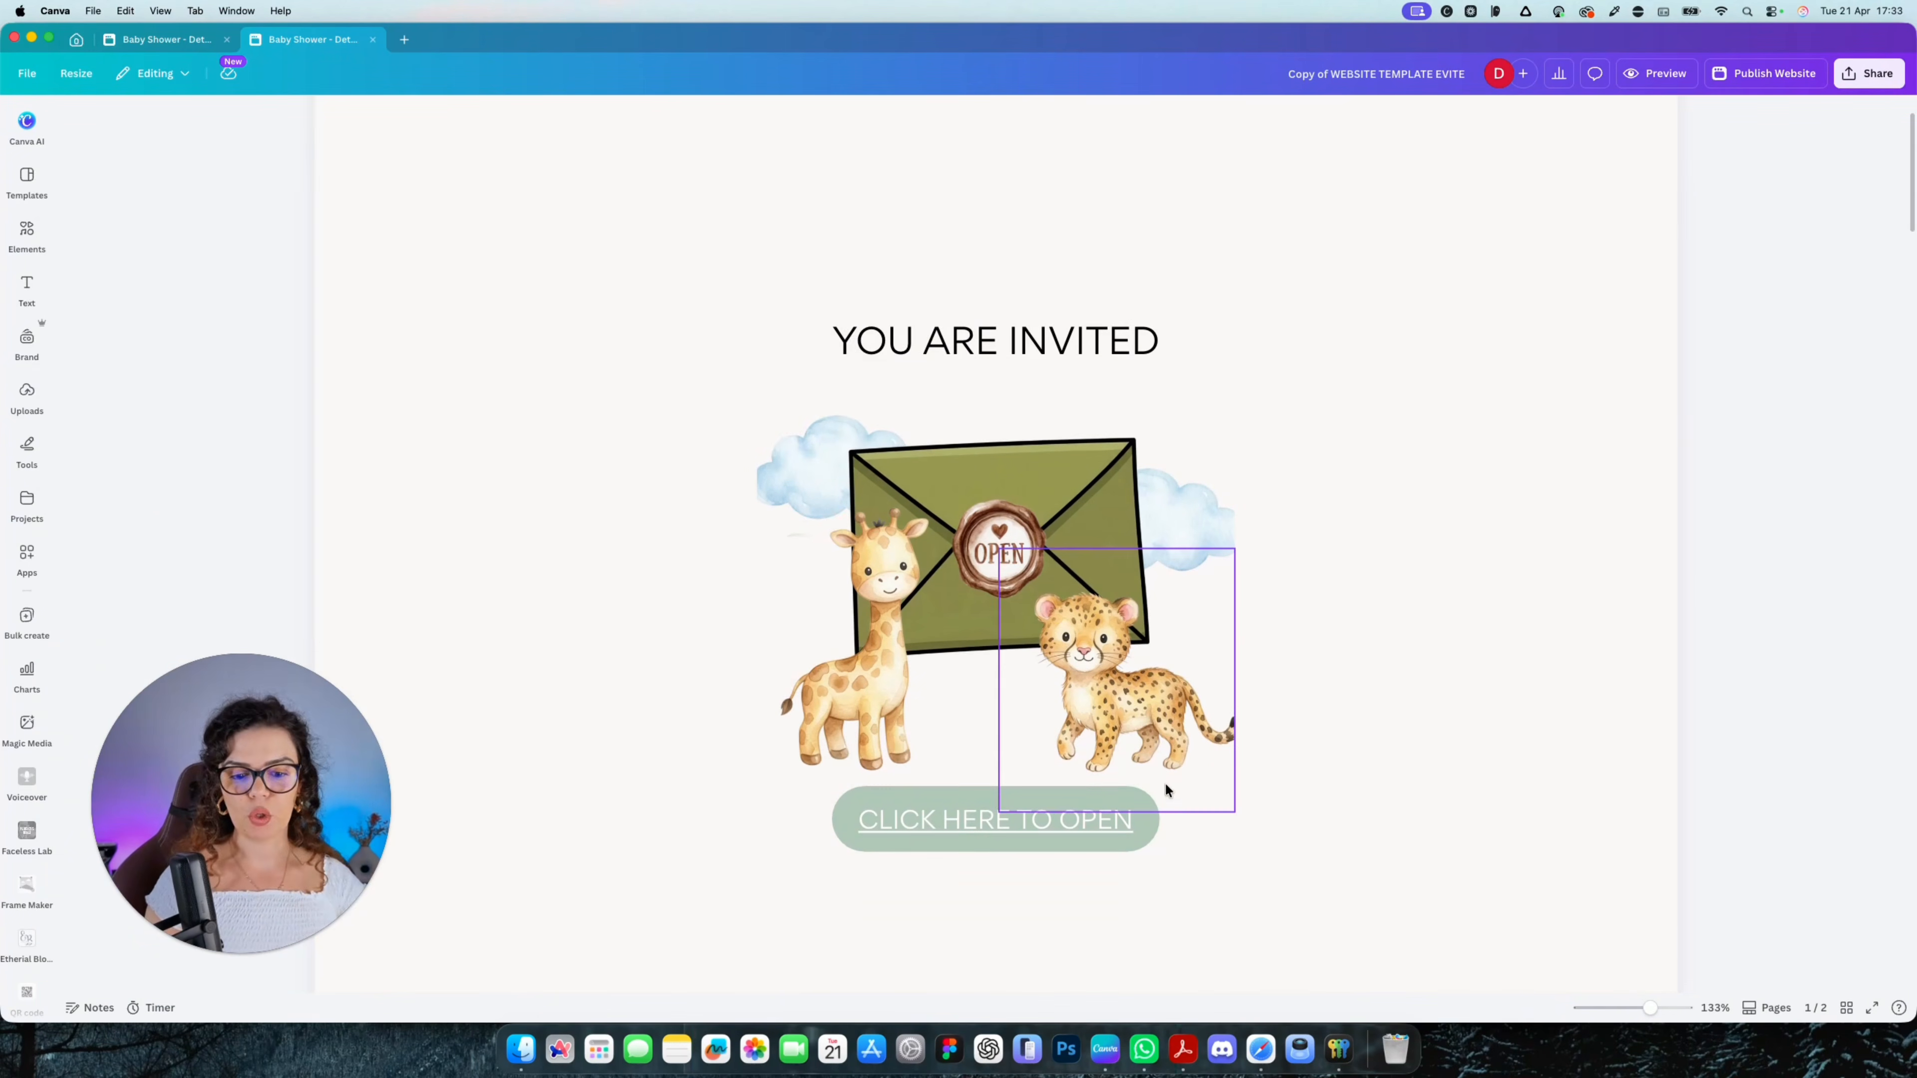
scroll(1183, 806, "down", 10)
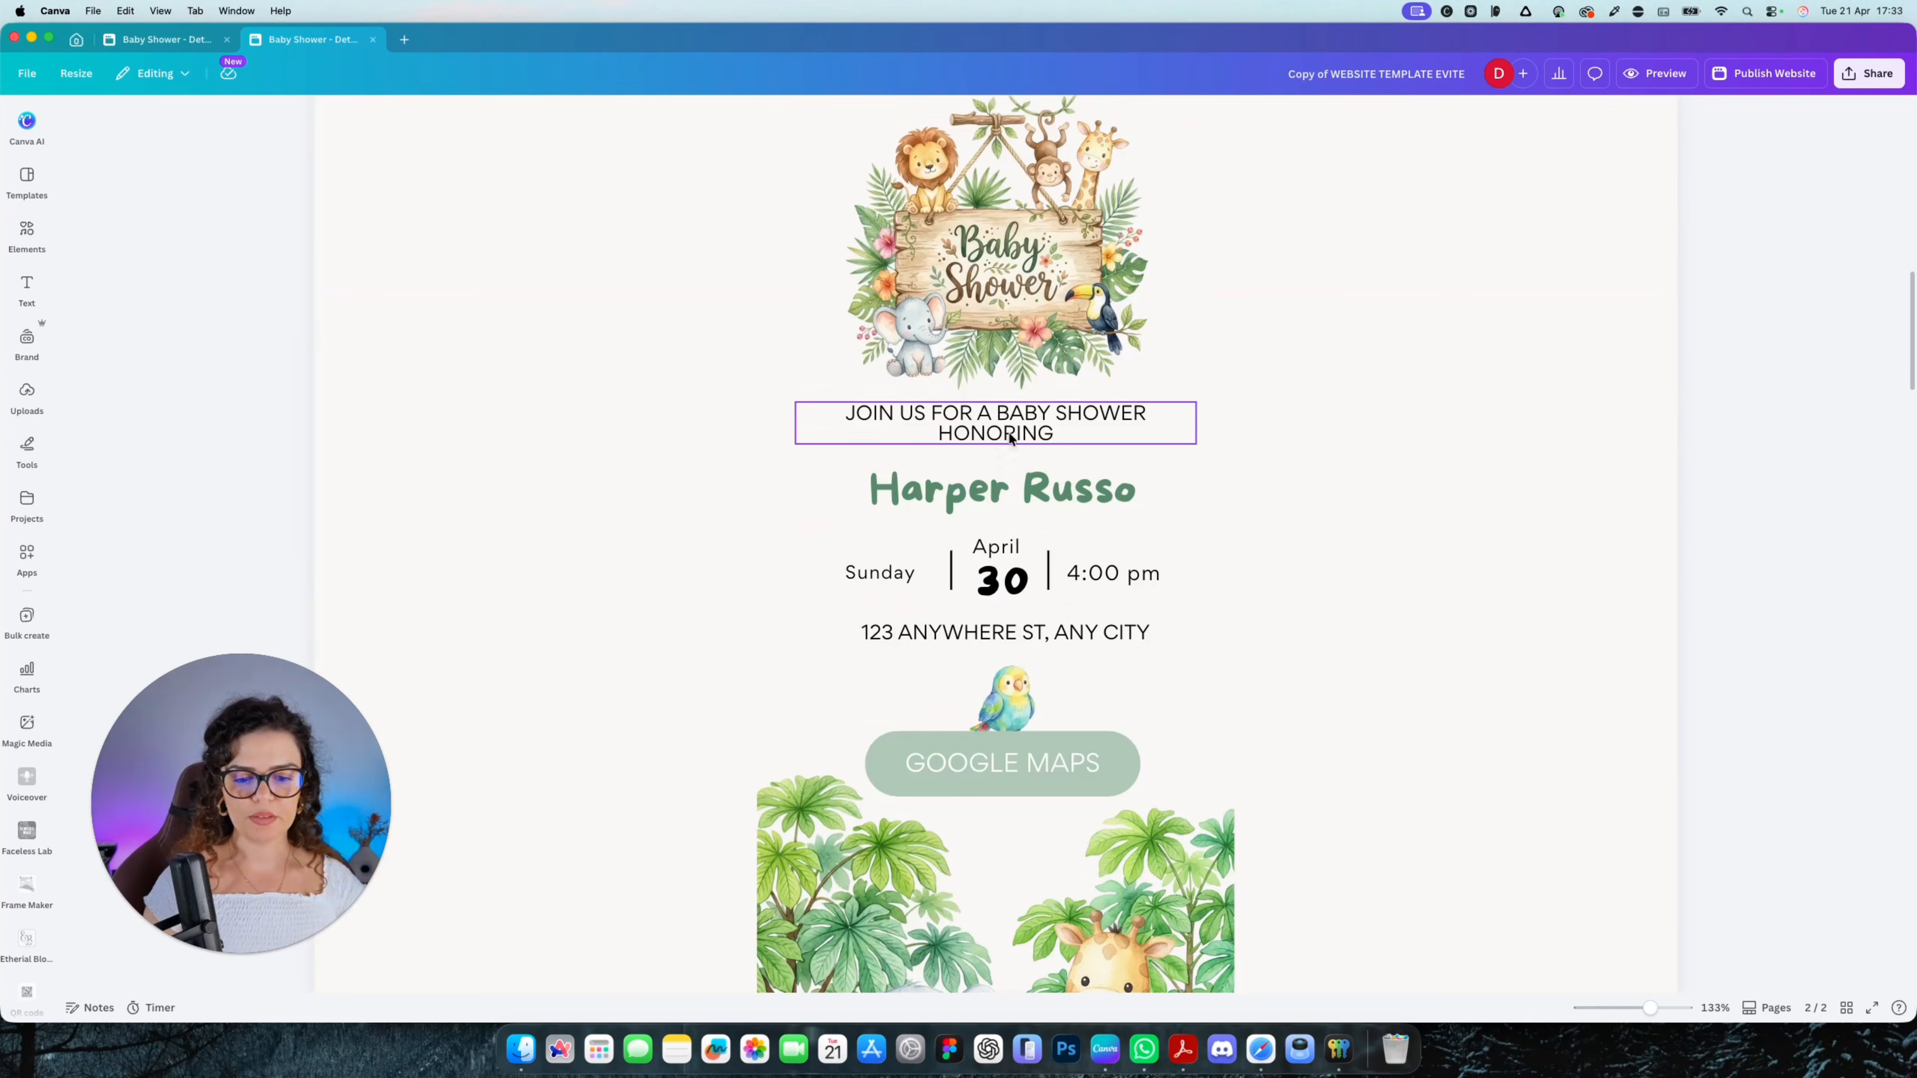
scroll(1018, 769, "down", 11)
scroll(1080, 627, "up", 7)
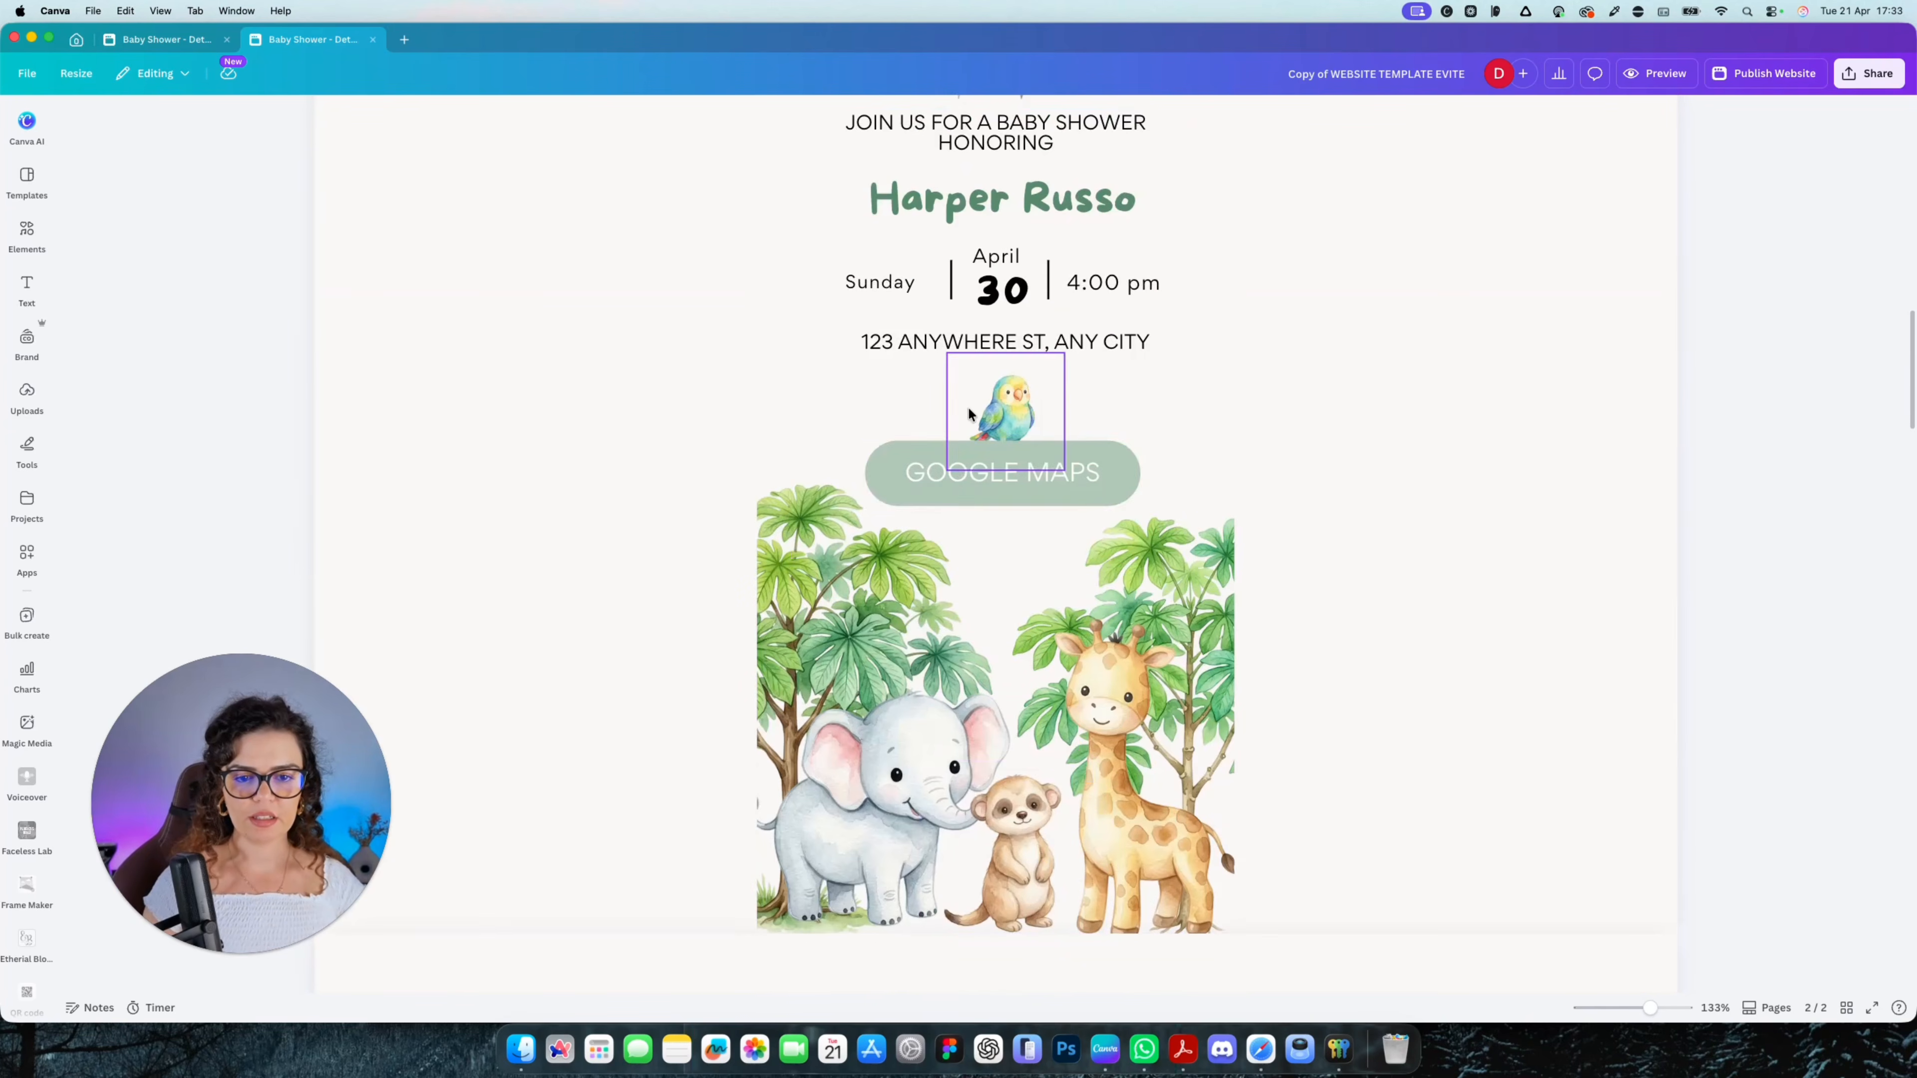
left_click(945, 481)
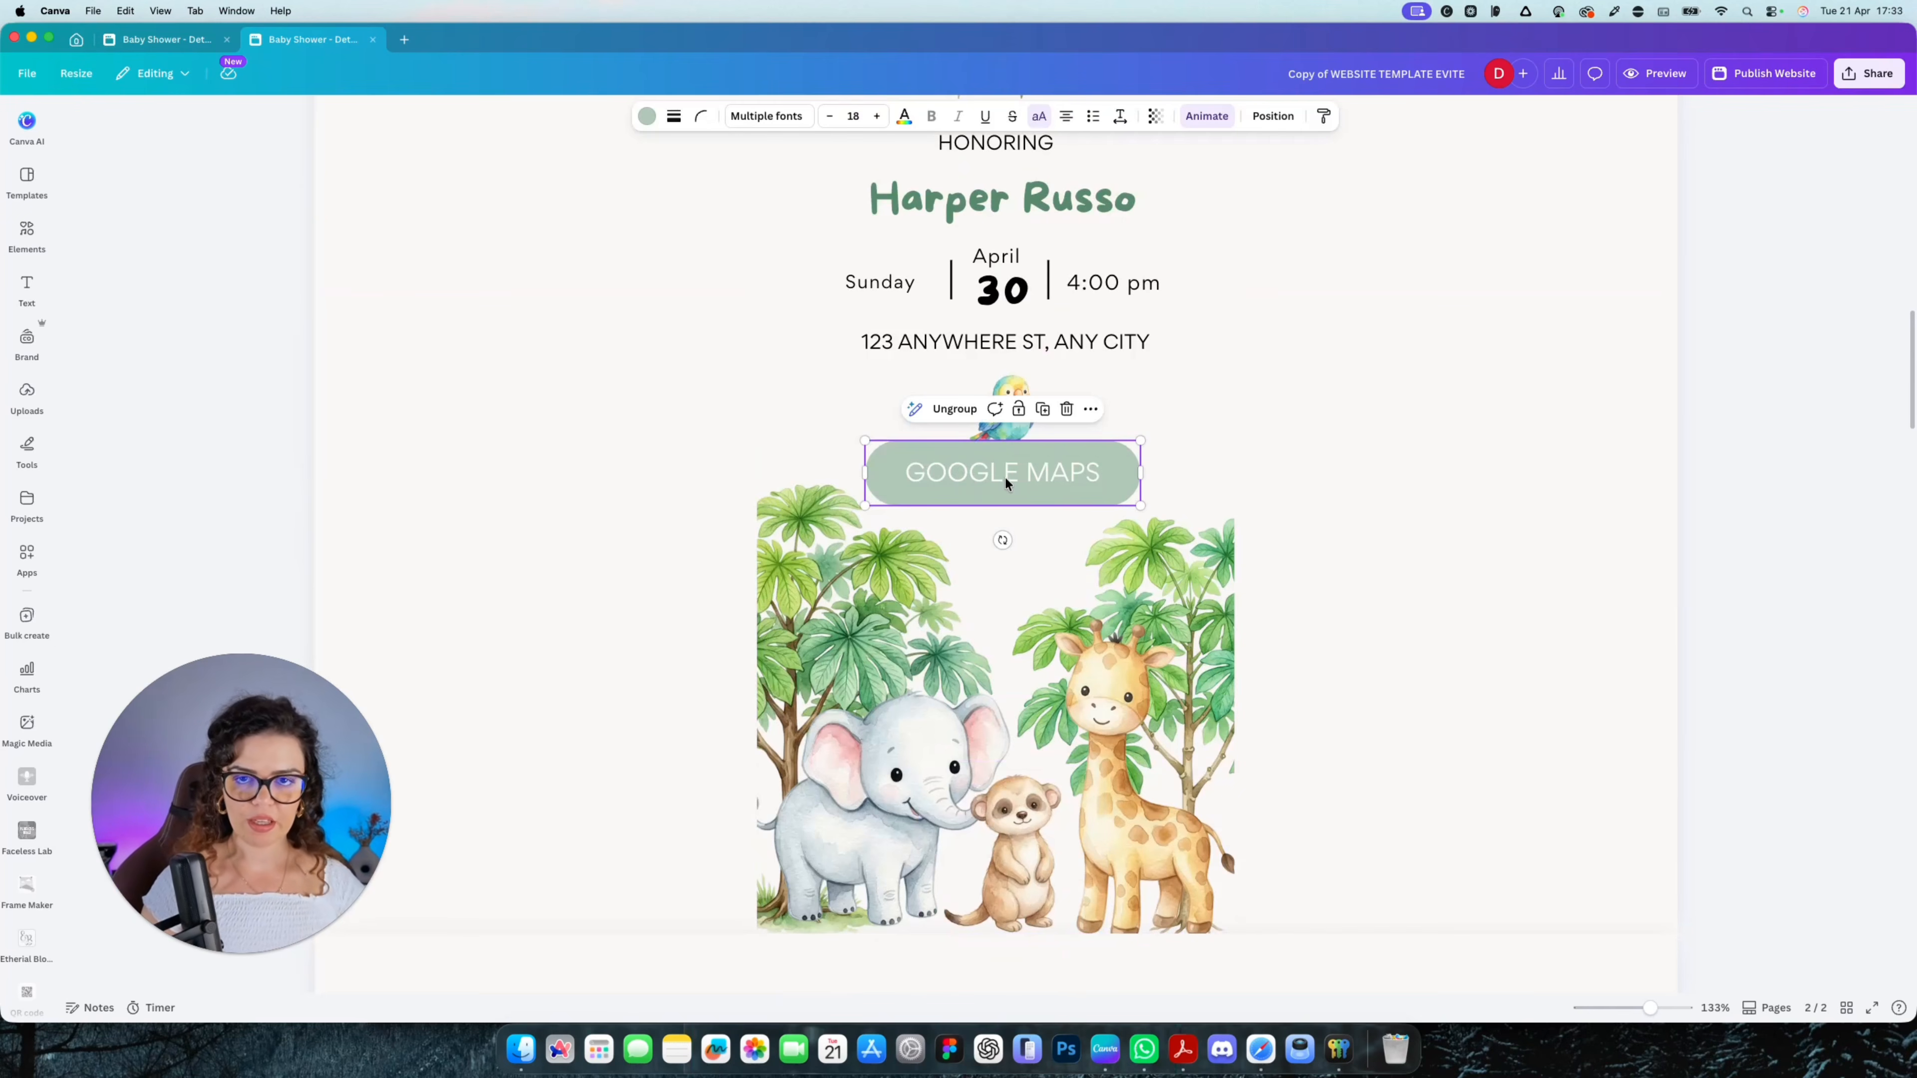
View the link option on the Gift List button's text in the Gift Registry section, and continue to the RSVP section's button
scroll(1048, 702, "down", 15)
left_click(1025, 644)
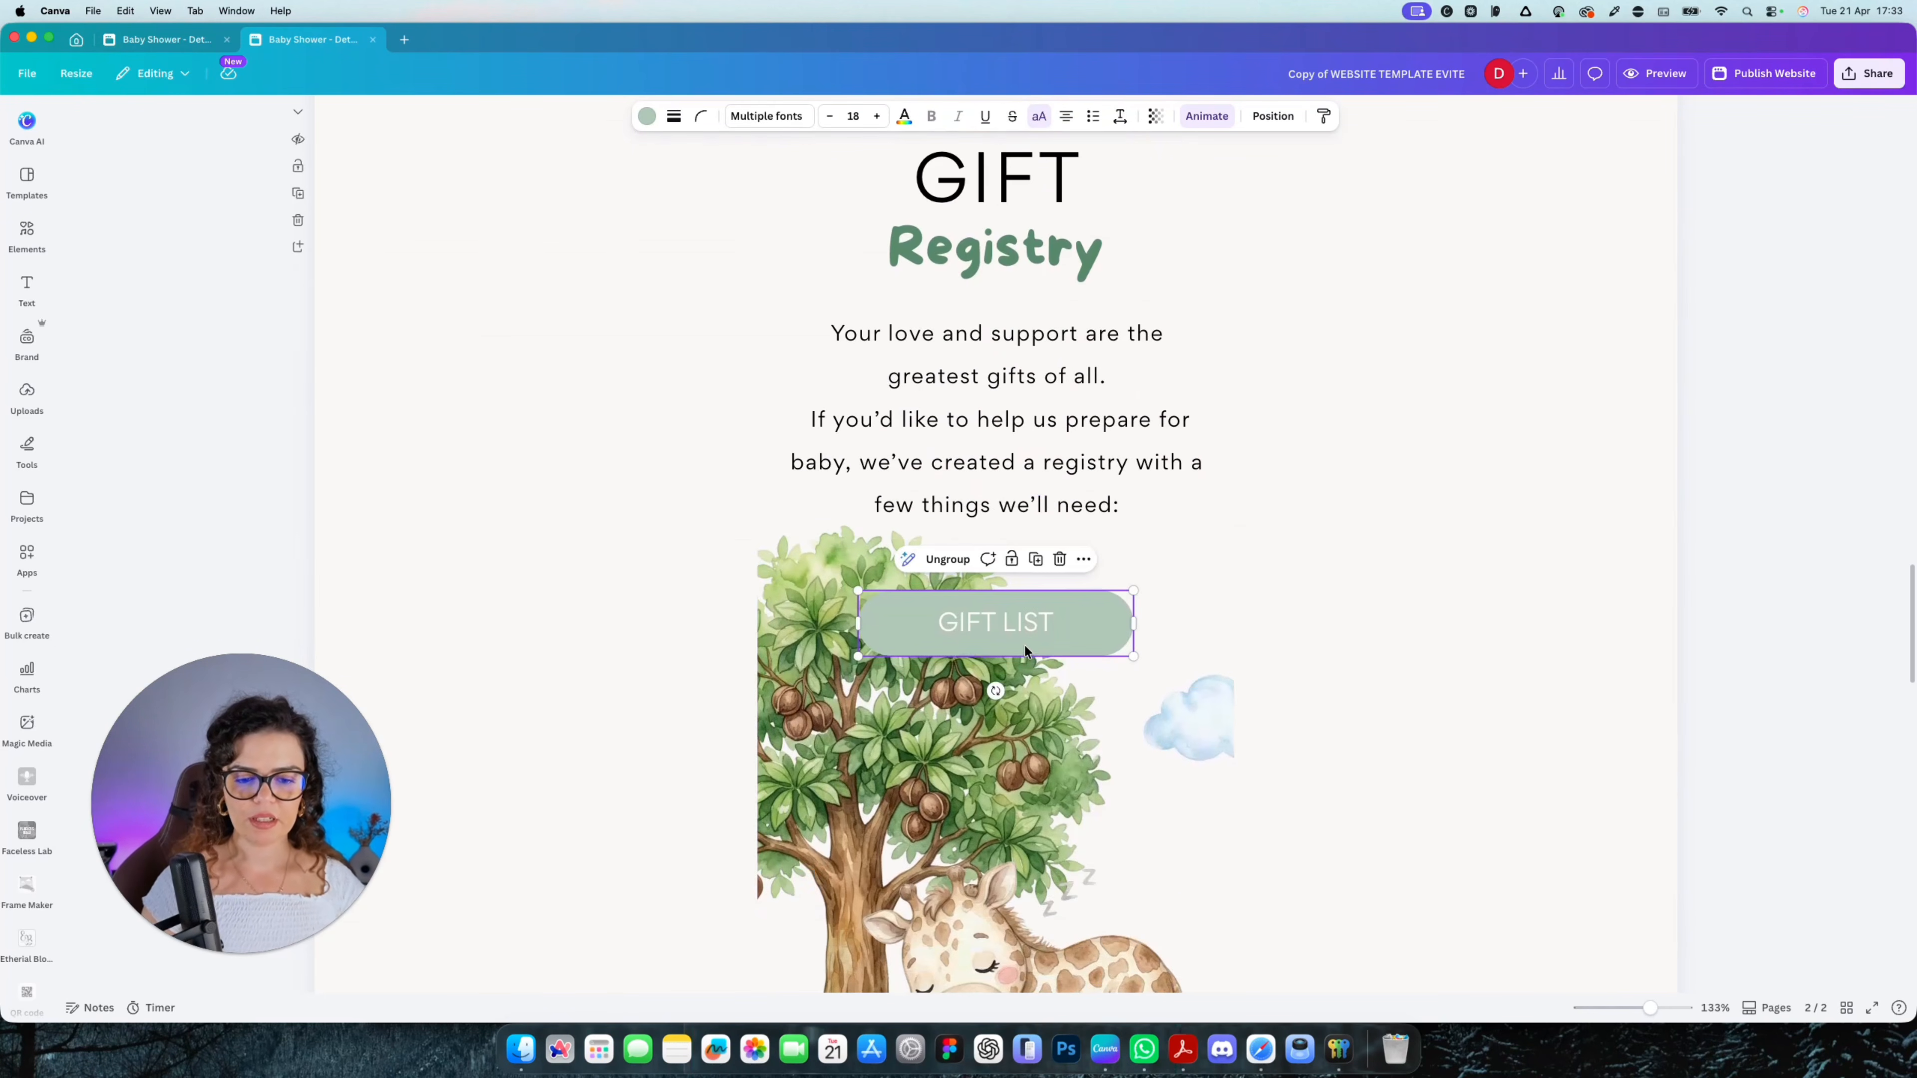
left_click(1011, 617)
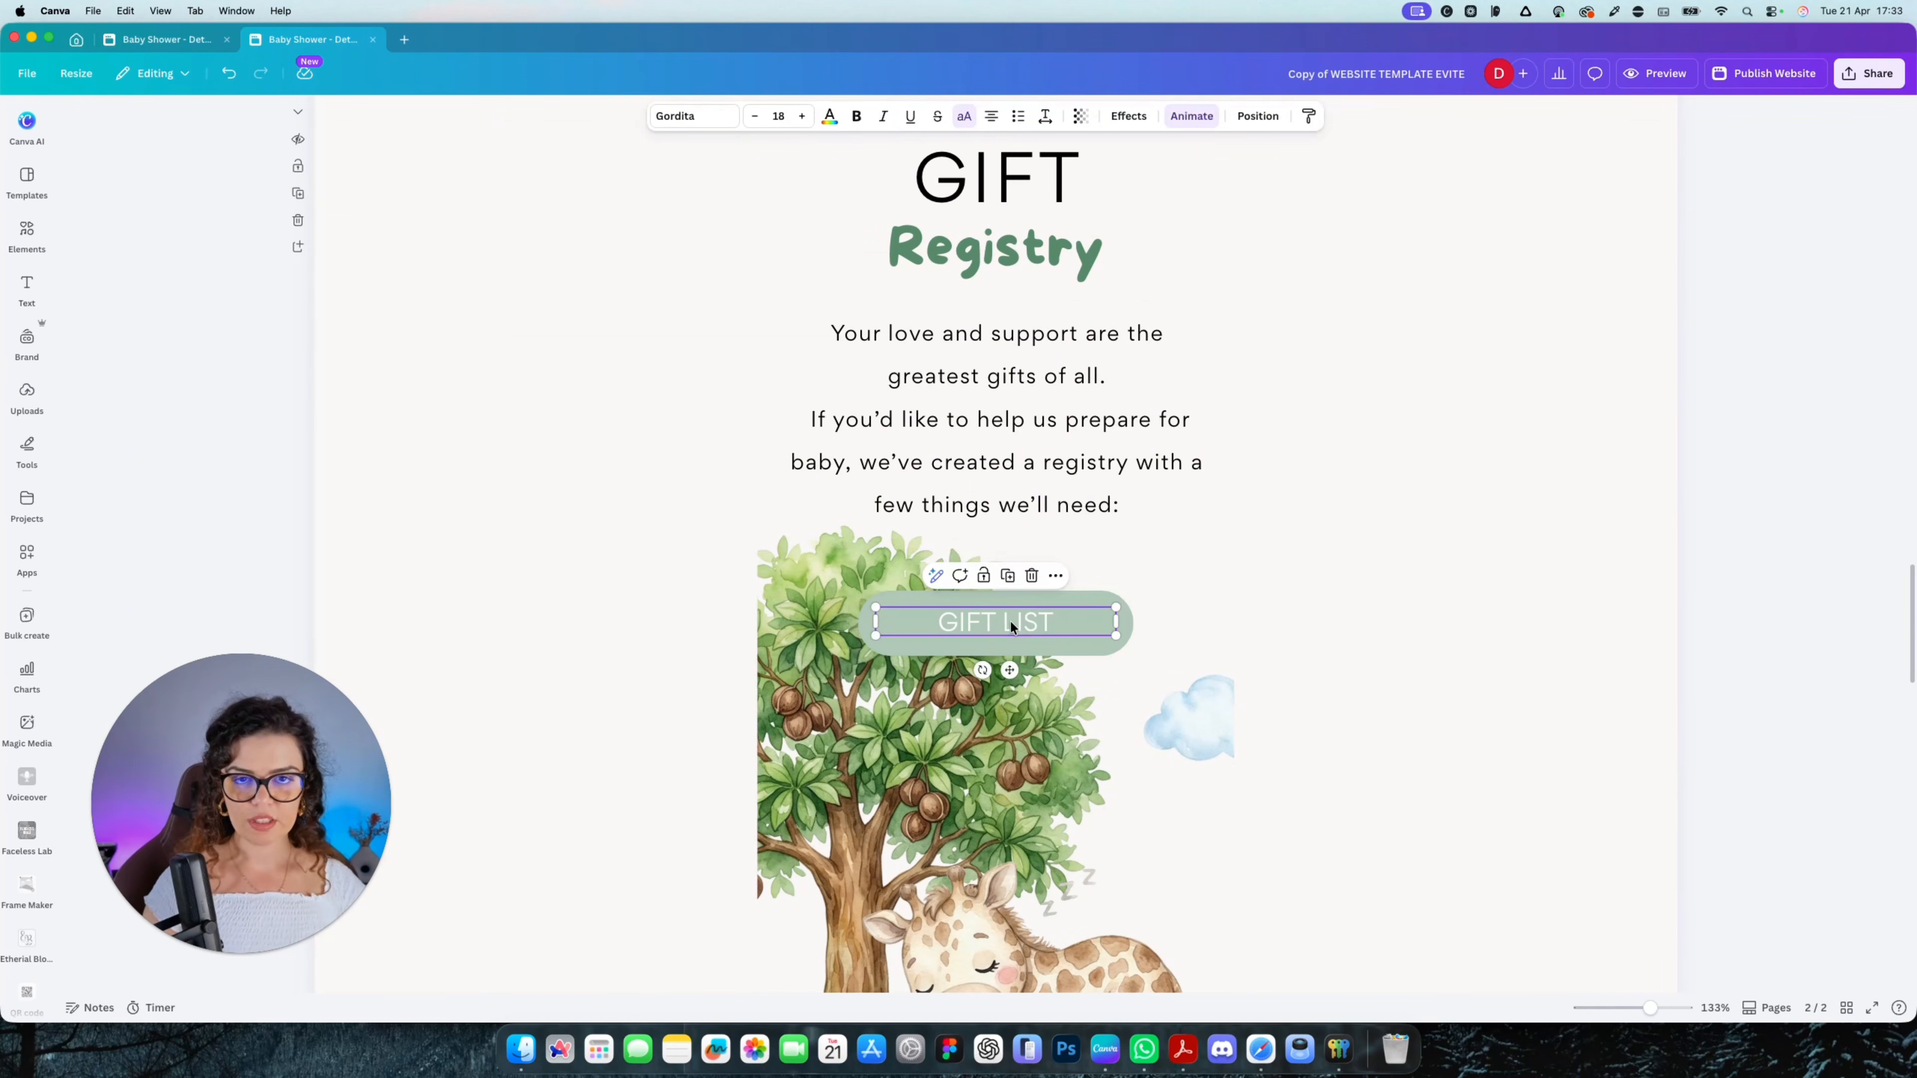
left_click(1056, 576)
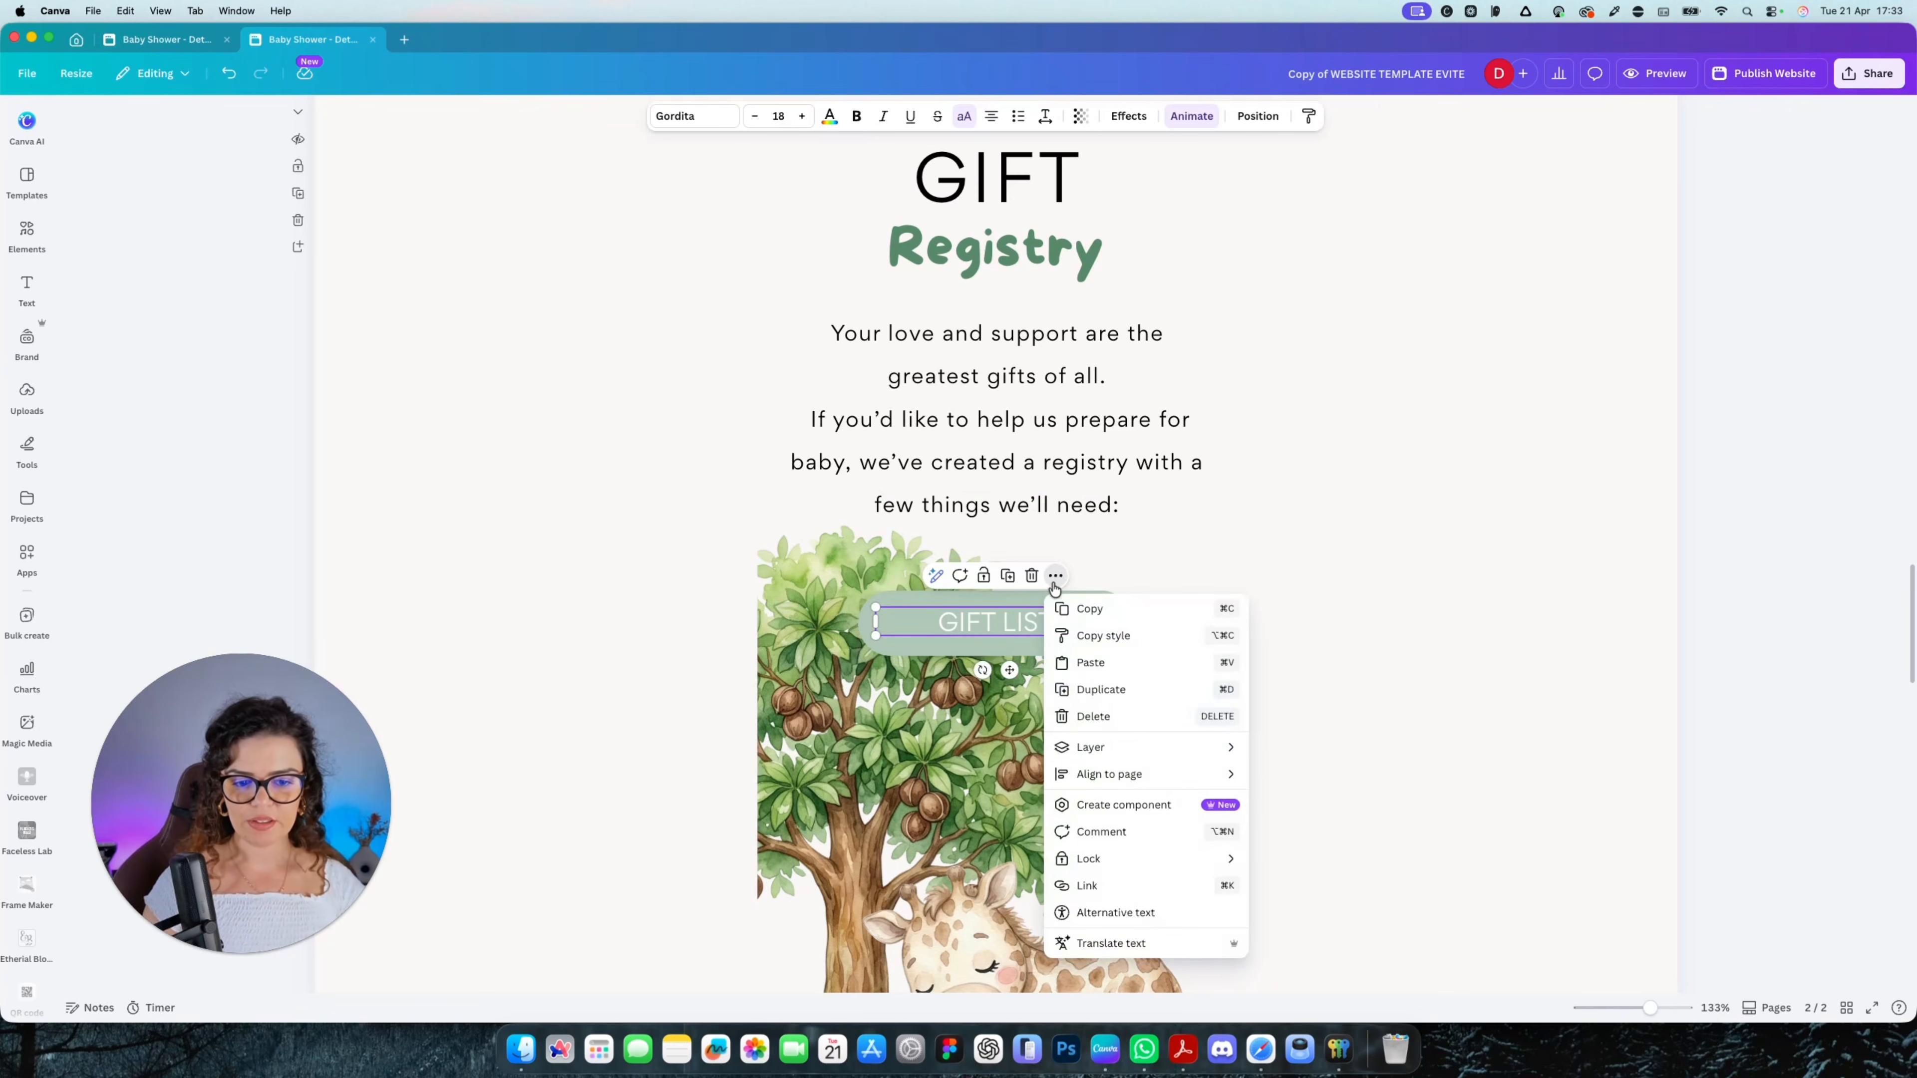
left_click(1085, 886)
left_click(1363, 511)
scroll(1335, 746, "down", 10)
scroll(1293, 761, "down", 15)
left_click(1052, 651)
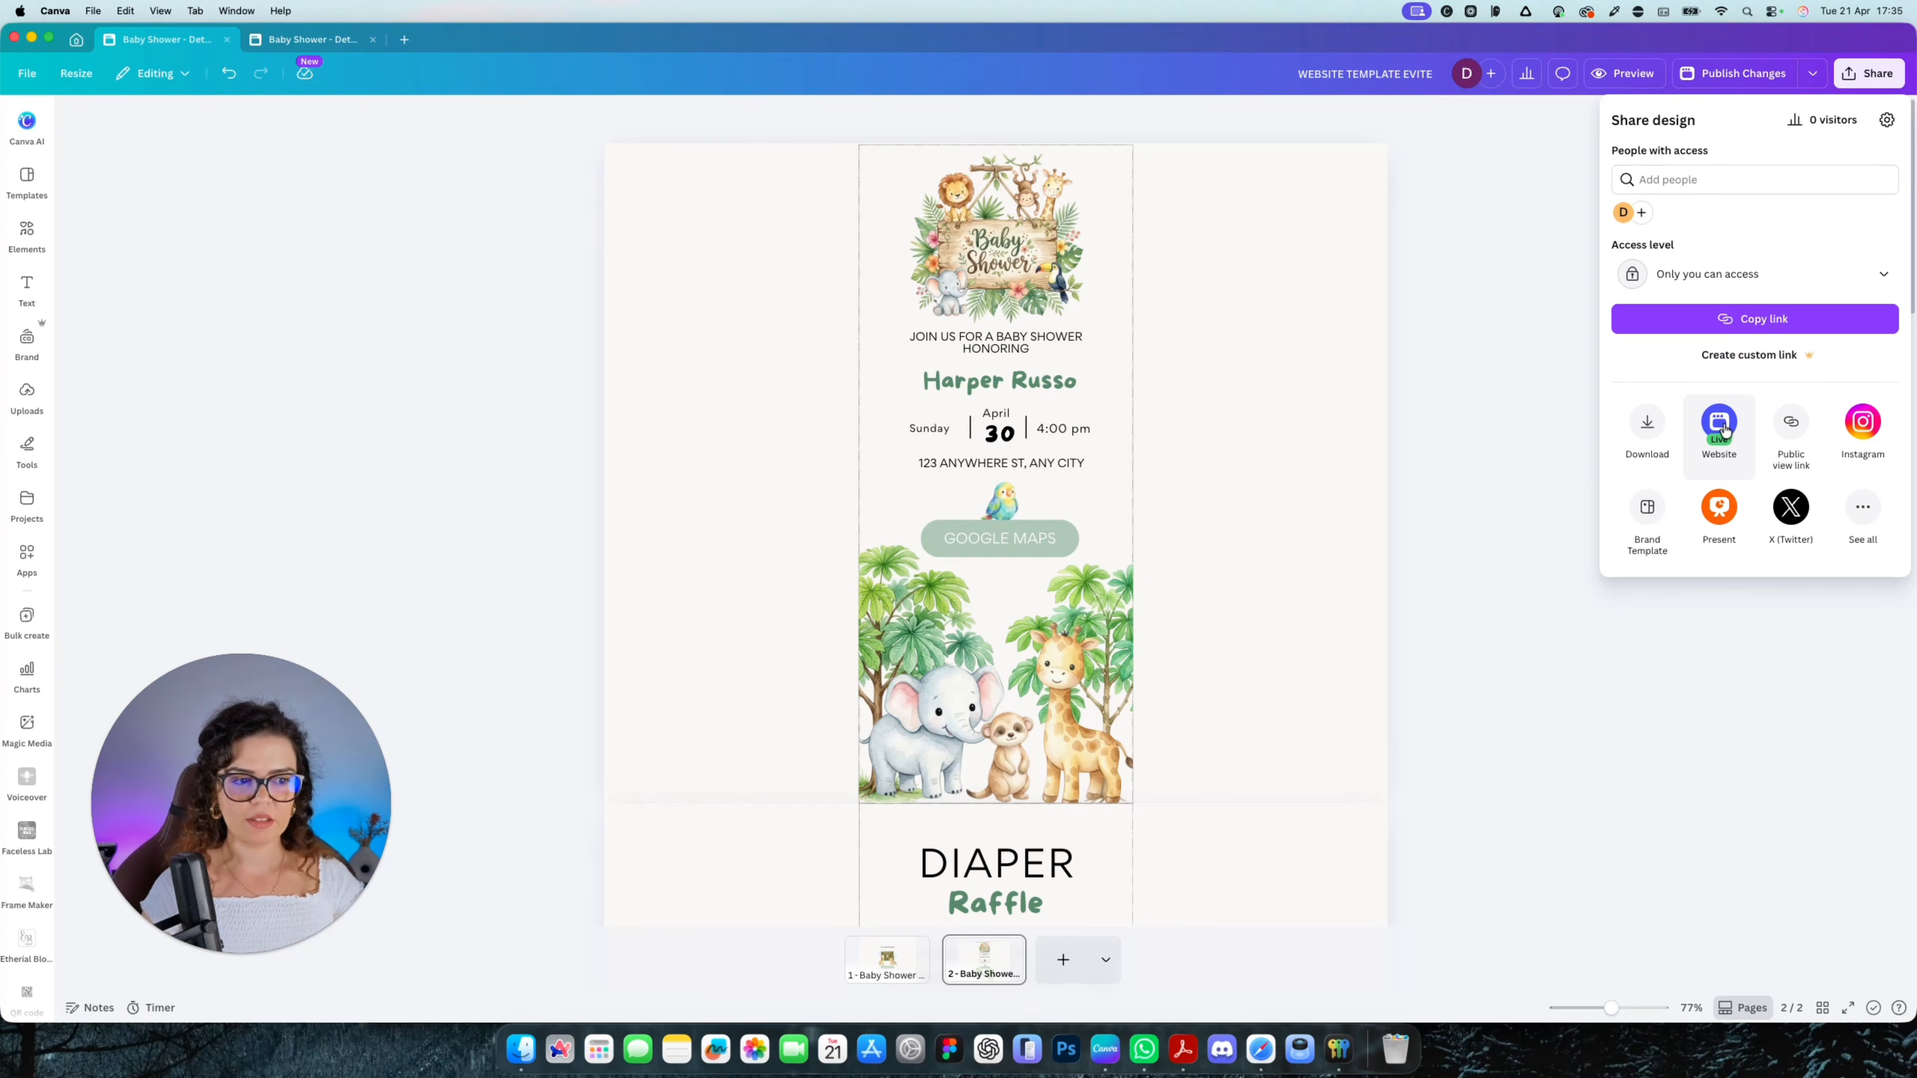
Open the published invitation website in Safari from its website settings, follow the open button and review the details page
left_click(1721, 424)
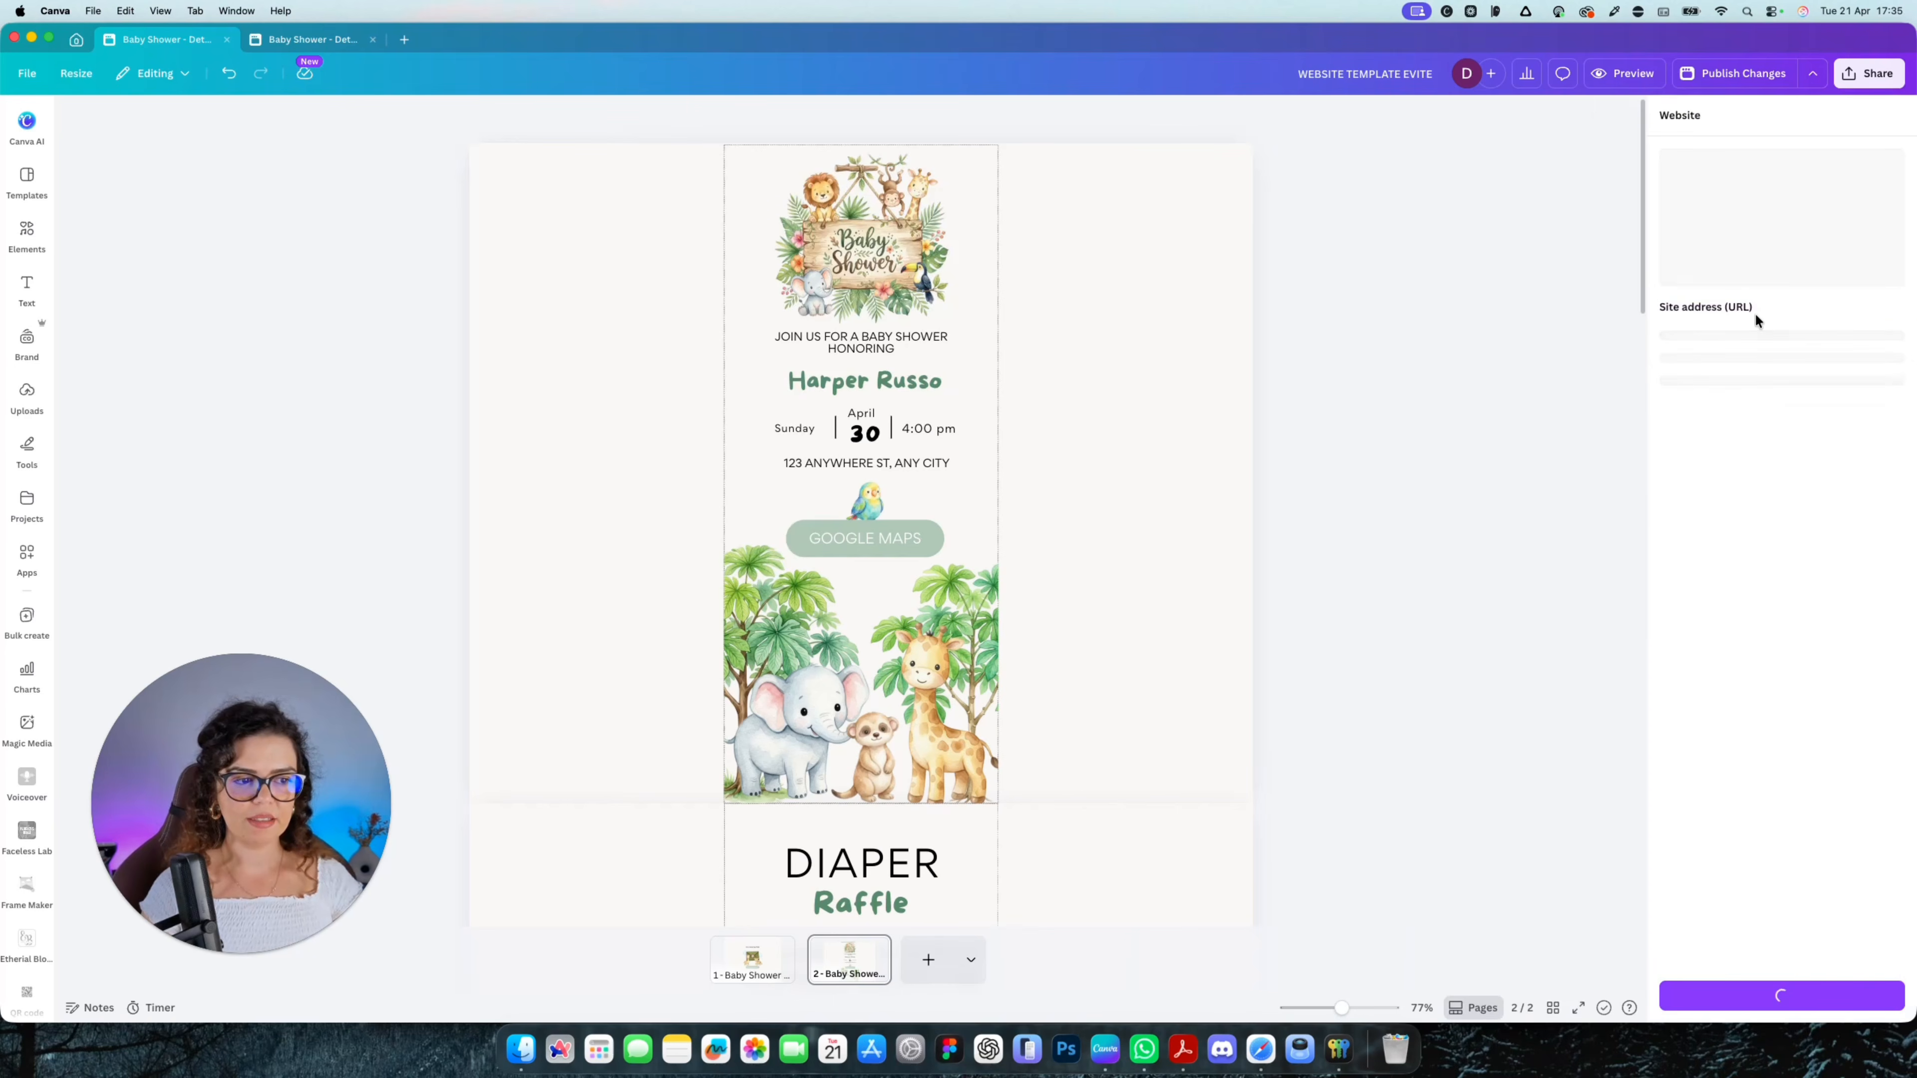
left_click(1731, 332)
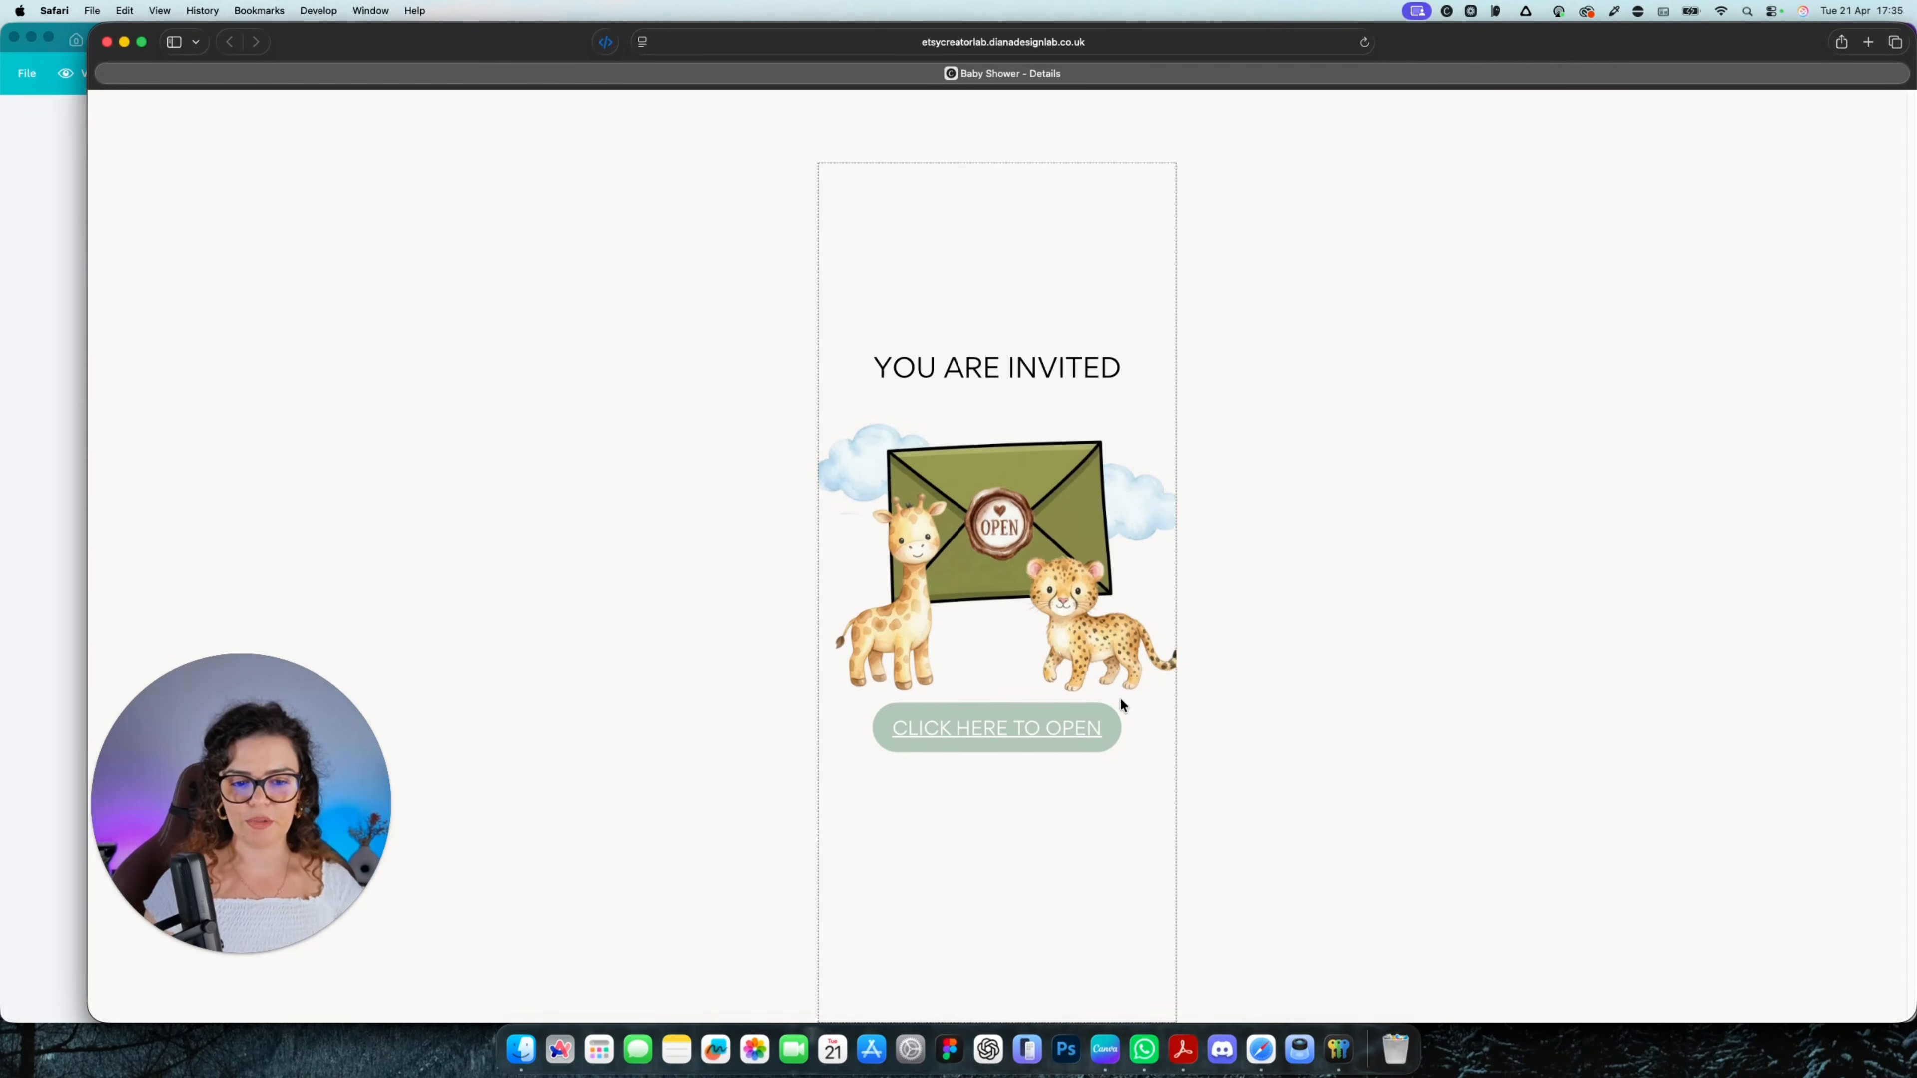
left_click(1023, 728)
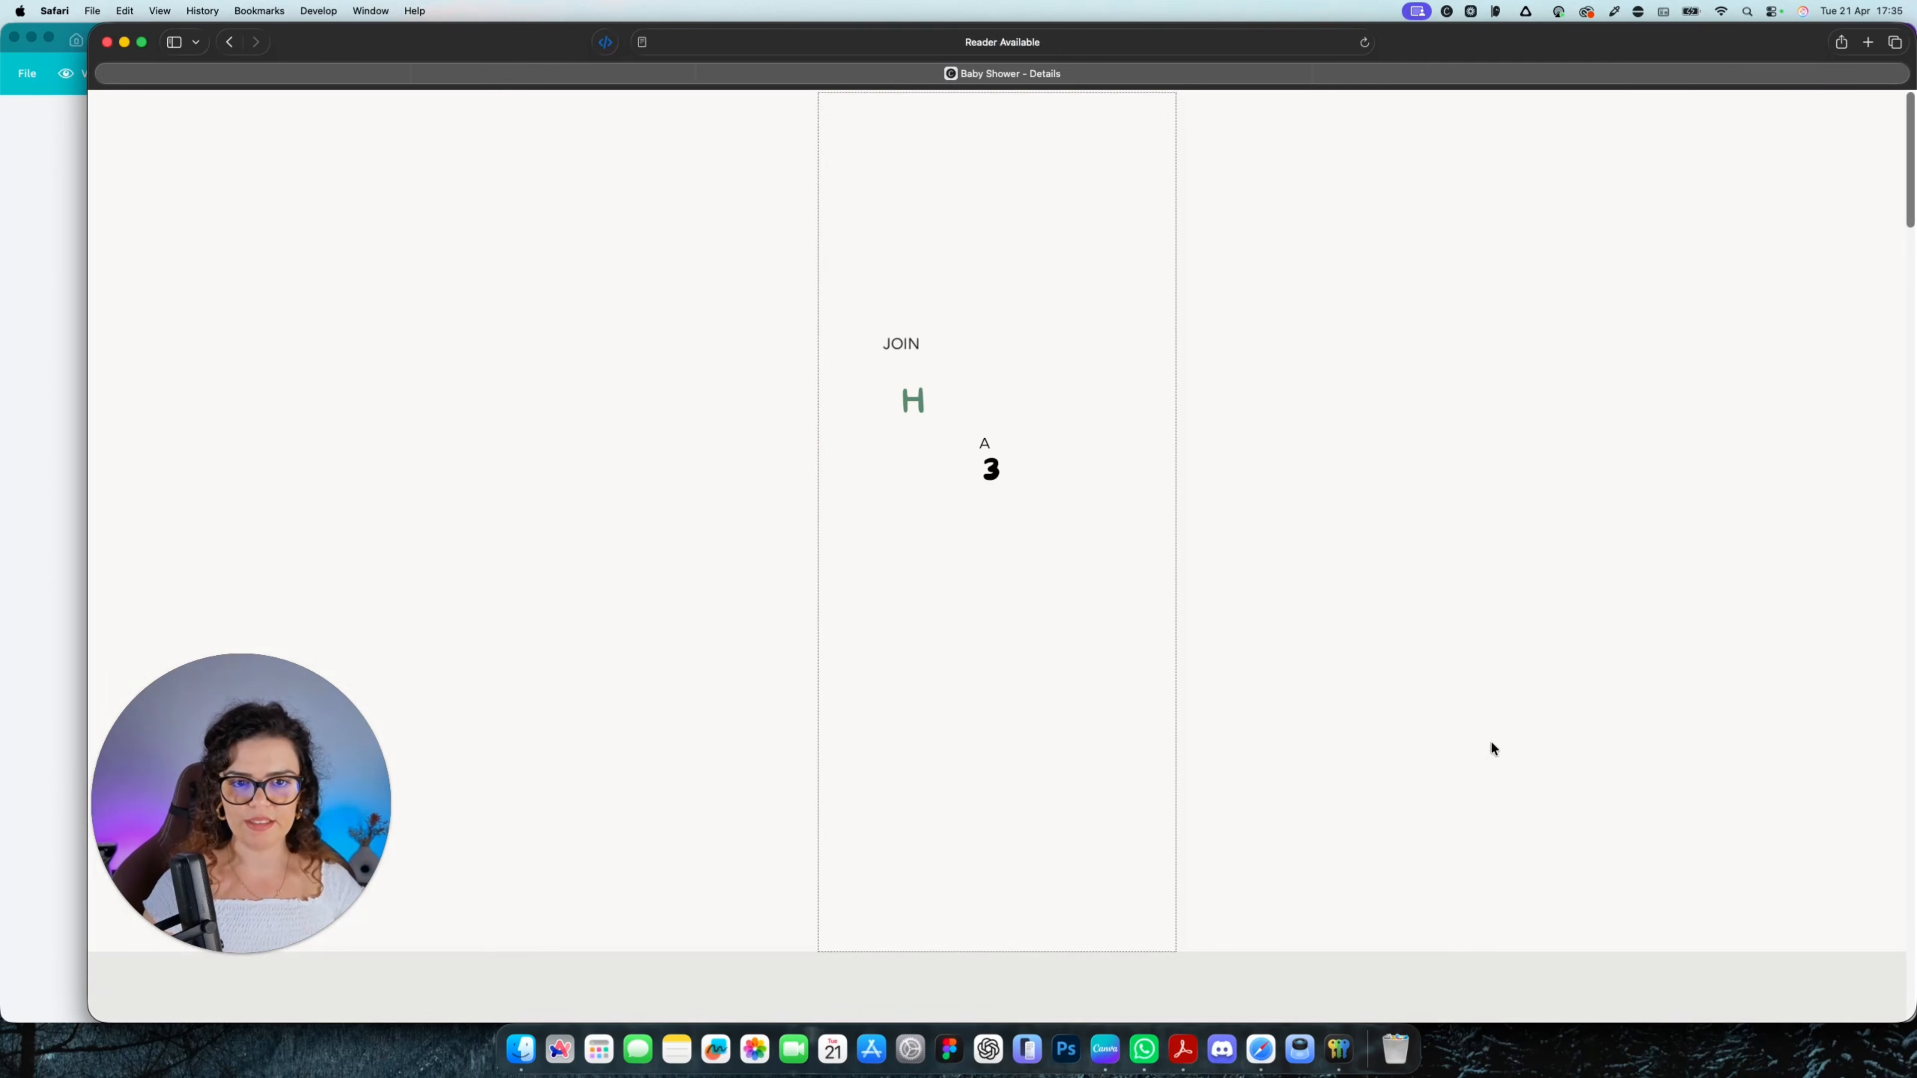
scroll(1157, 746, "down", 7)
scroll(1156, 746, "down", 10)
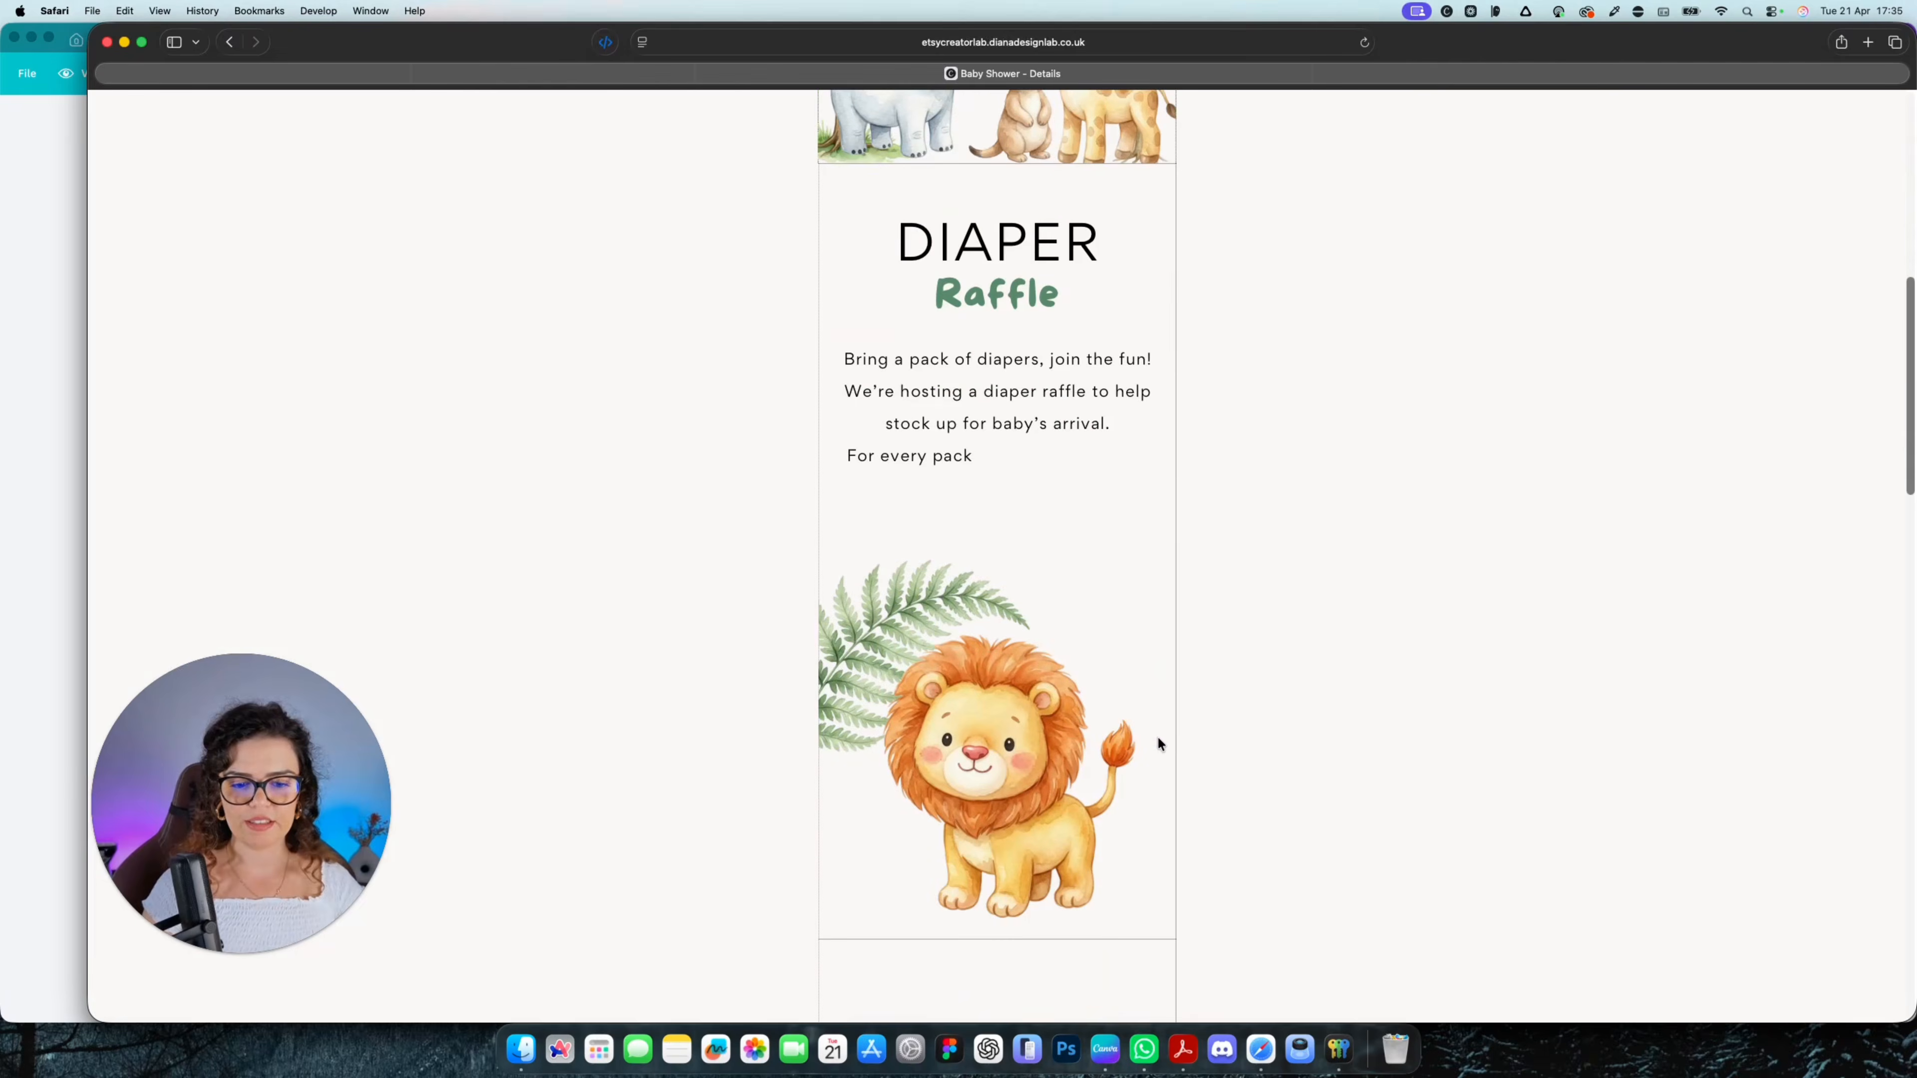
scroll(1159, 739, "down", 10)
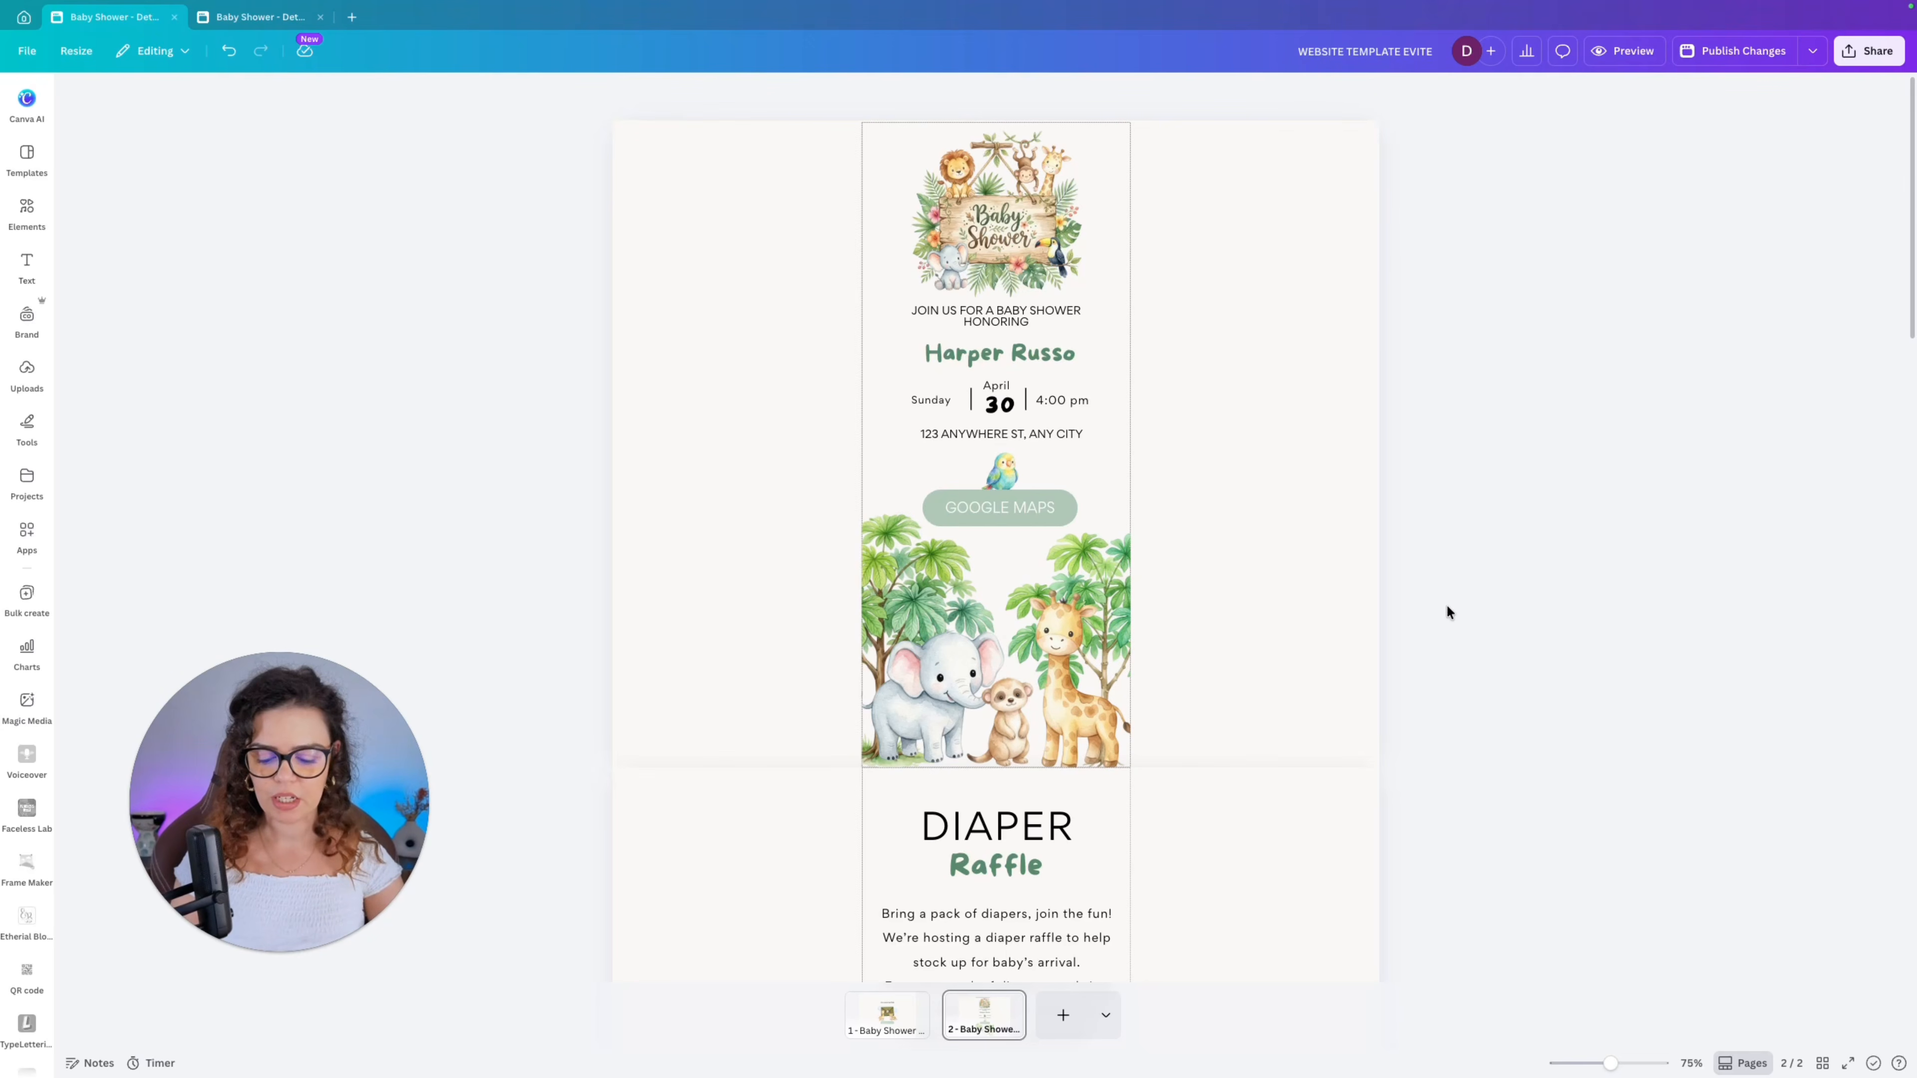
Capture a screenshot of the event details section in Canva, cropped to its phone-width frame
key("r")
left_click_drag(864, 125, 1130, 768)
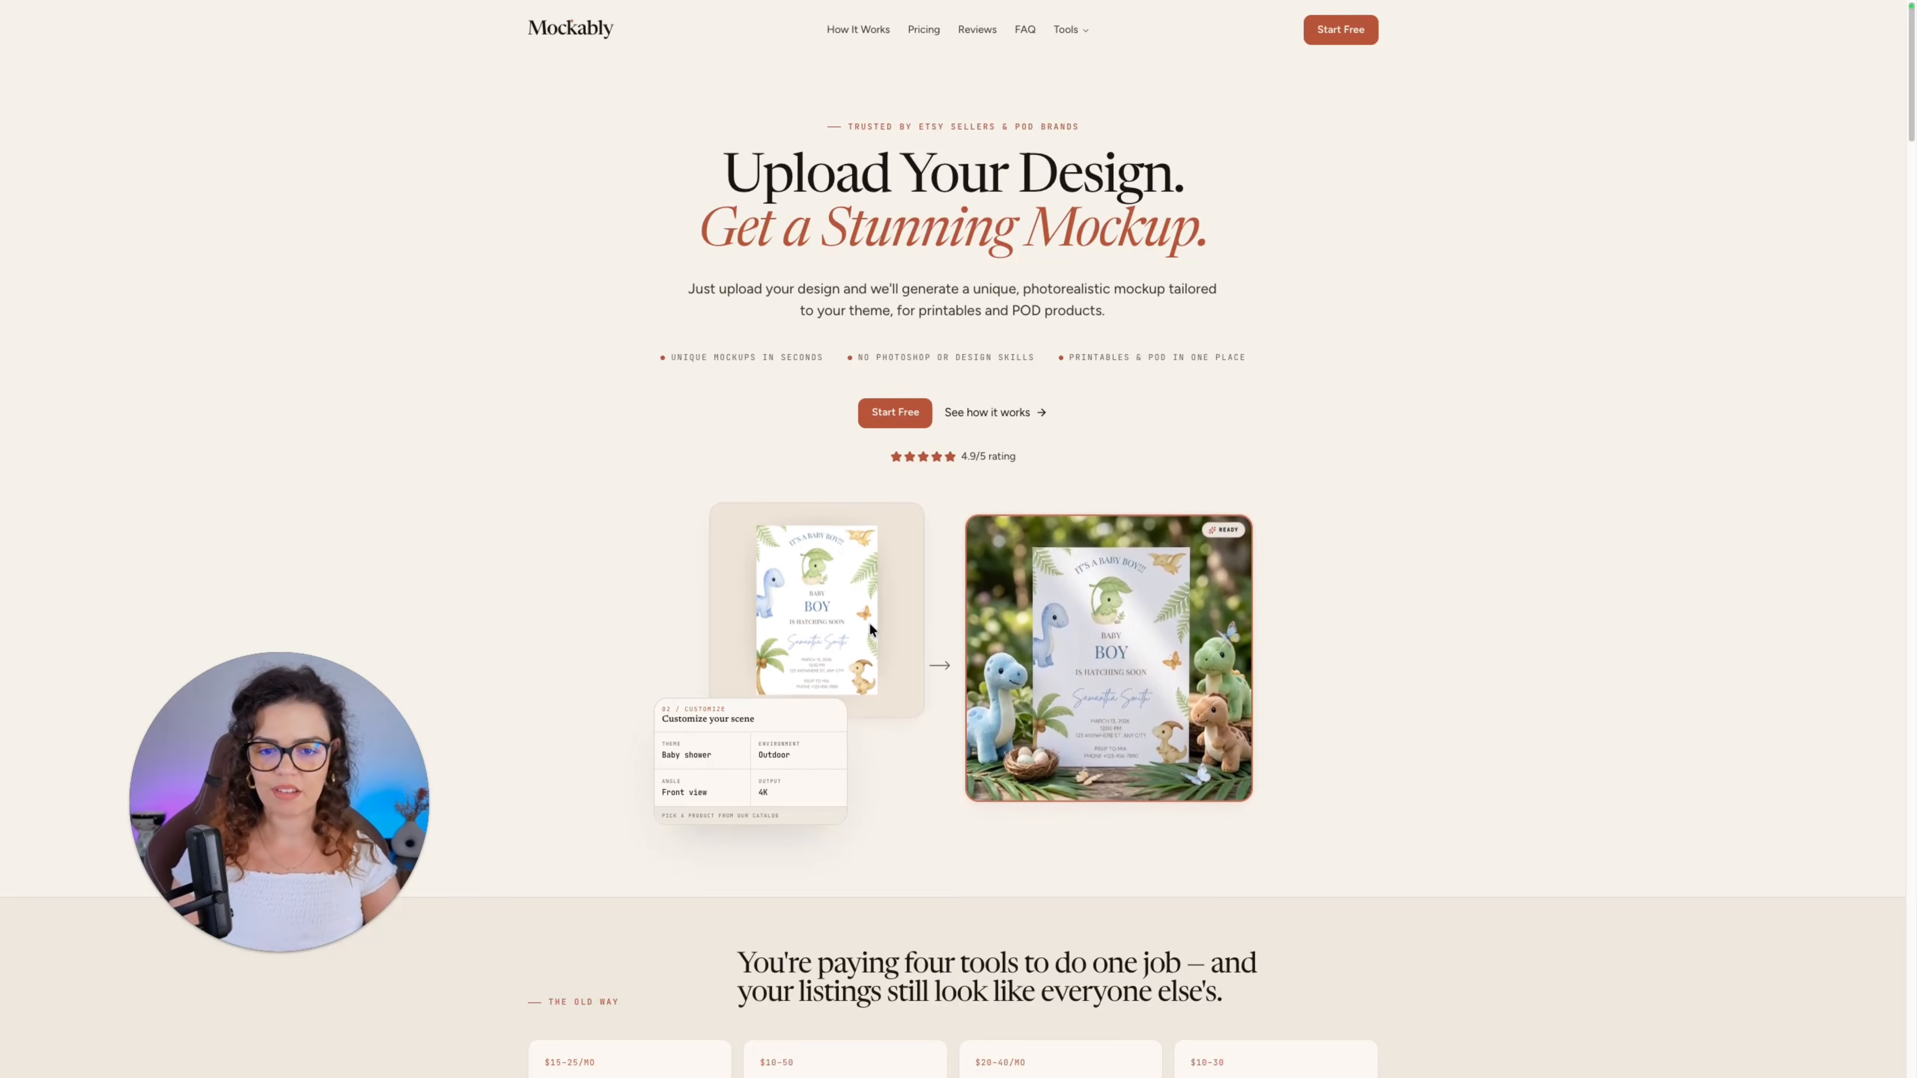
Switch to Mockably, open the Catalog products tool and choose Printable with Evite as the first product
left_click(1341, 31)
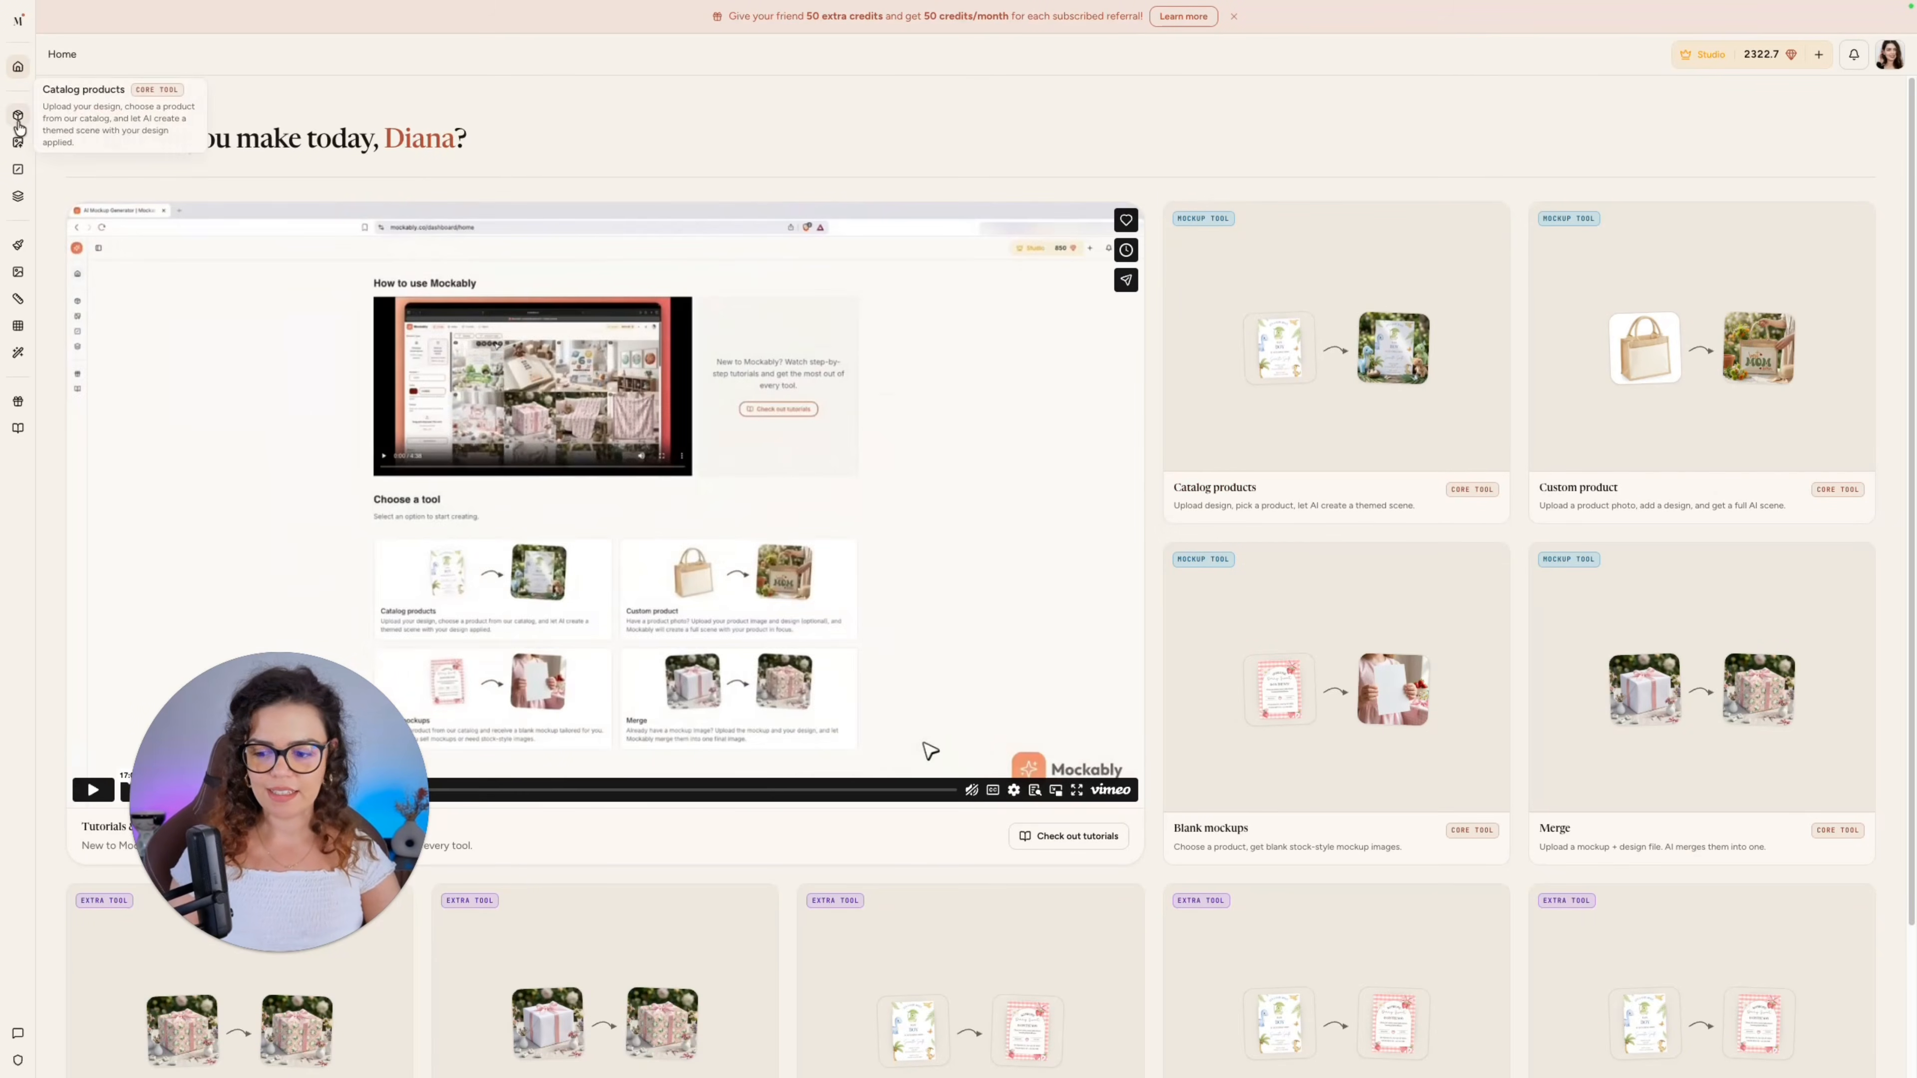
left_click(18, 121)
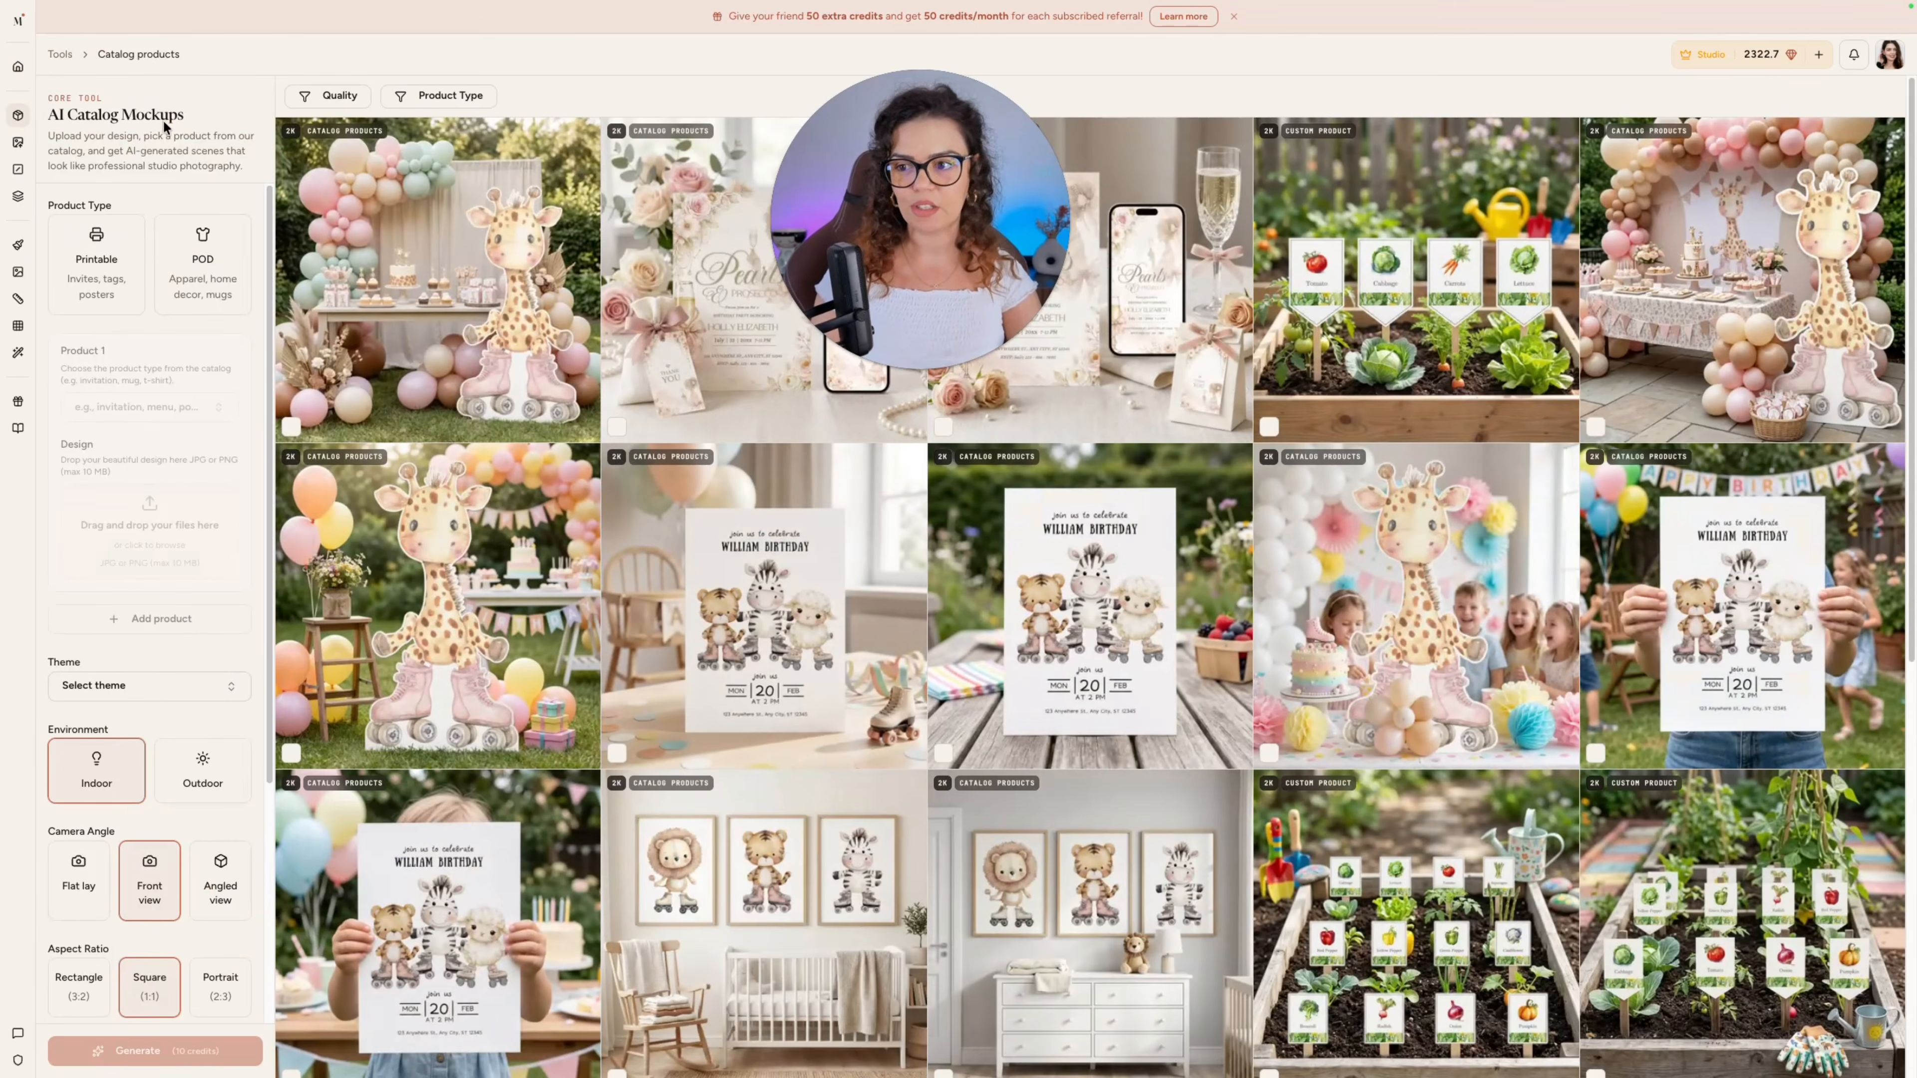
left_click(112, 277)
left_click(151, 408)
type("evi")
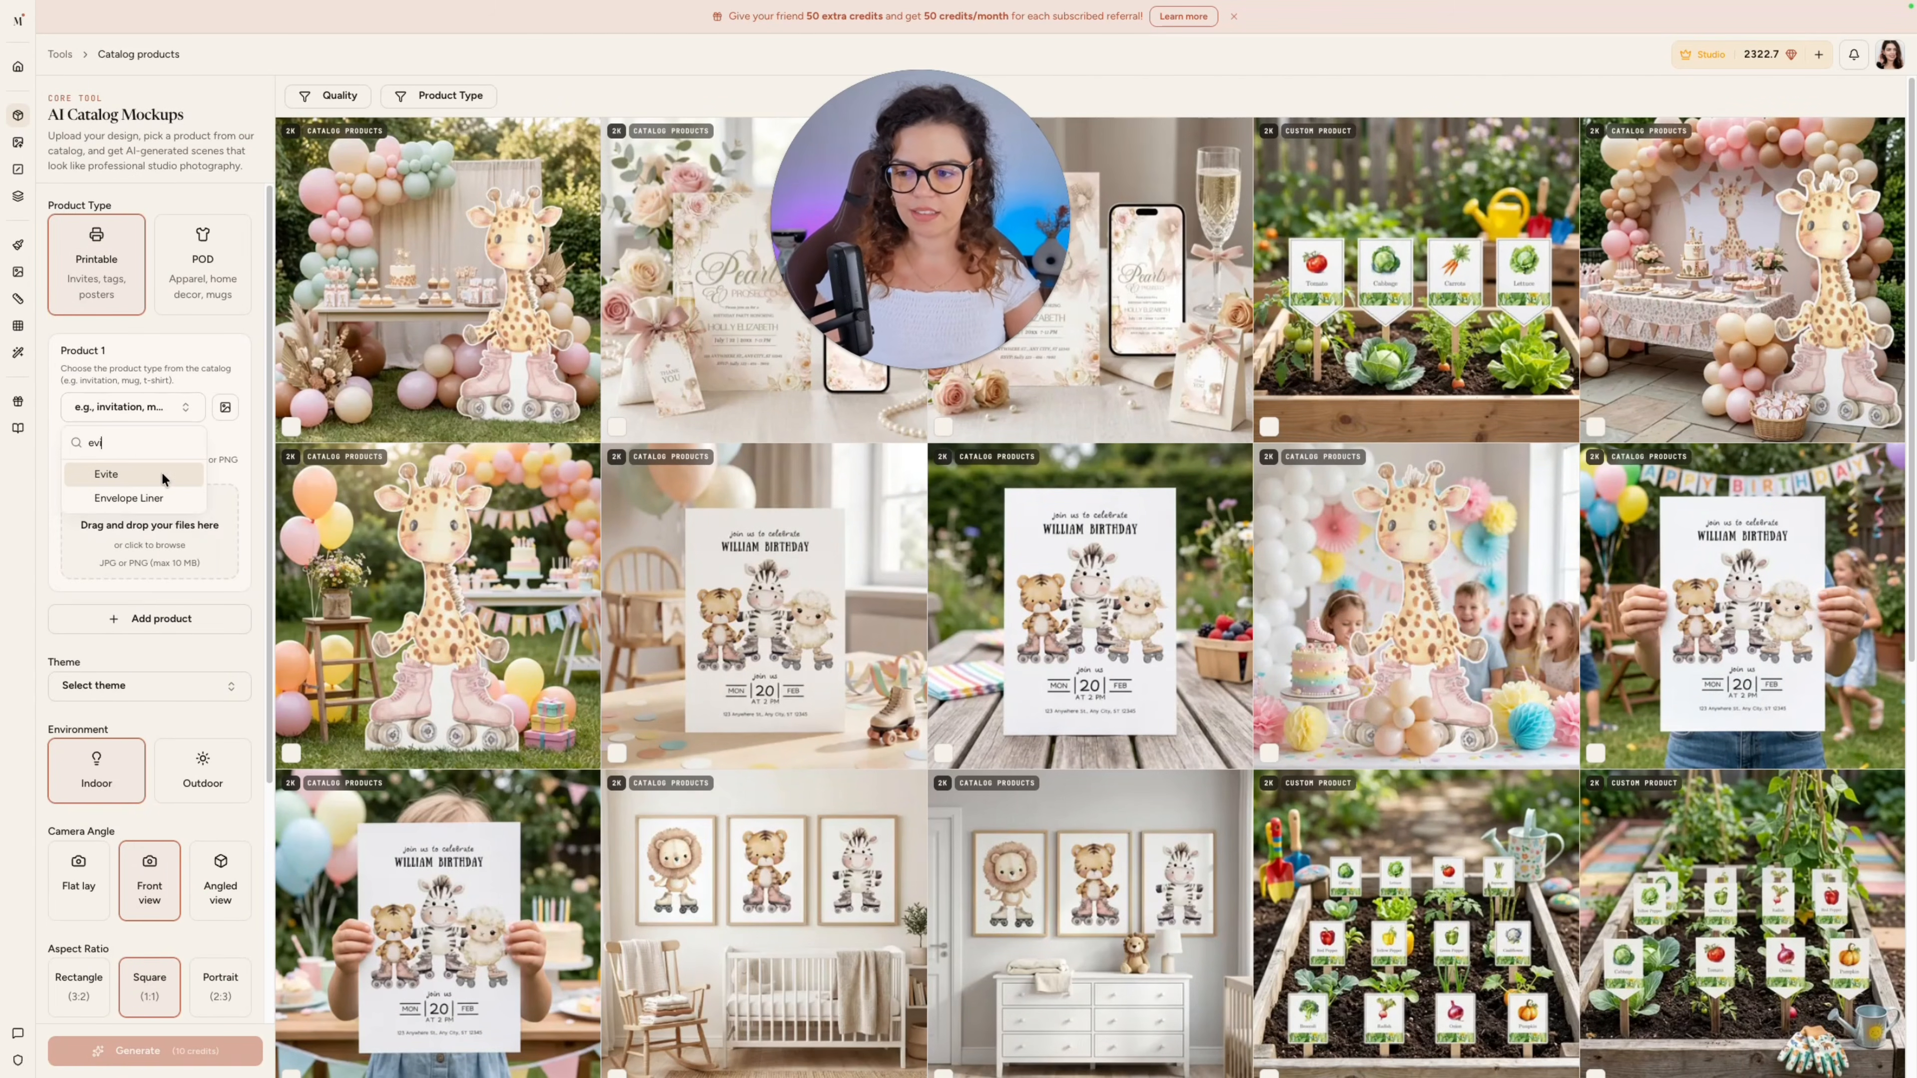
left_click(162, 476)
Select iPhone 16 as the phone model and upload the latest invitation screenshot from the Desktop as the design
left_click(141, 500)
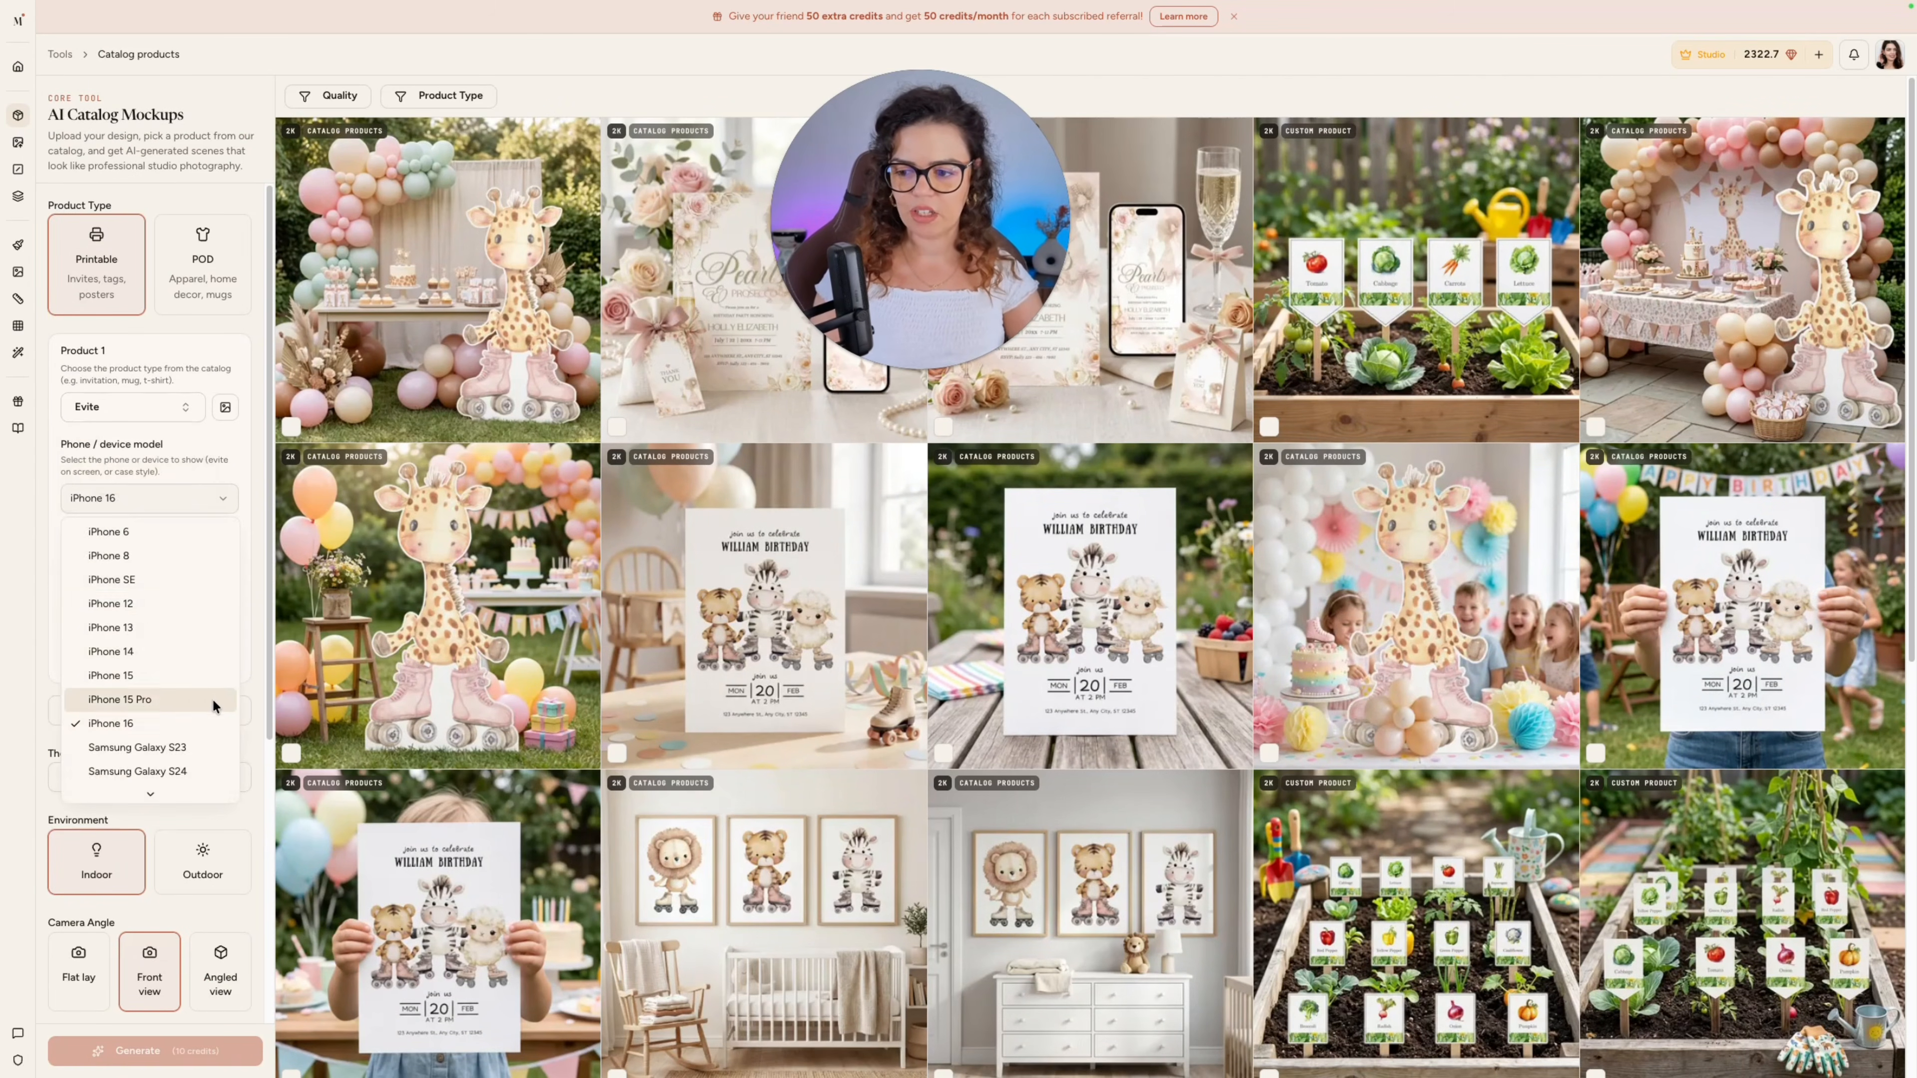
left_click(158, 729)
scroll(155, 635, "down", 1)
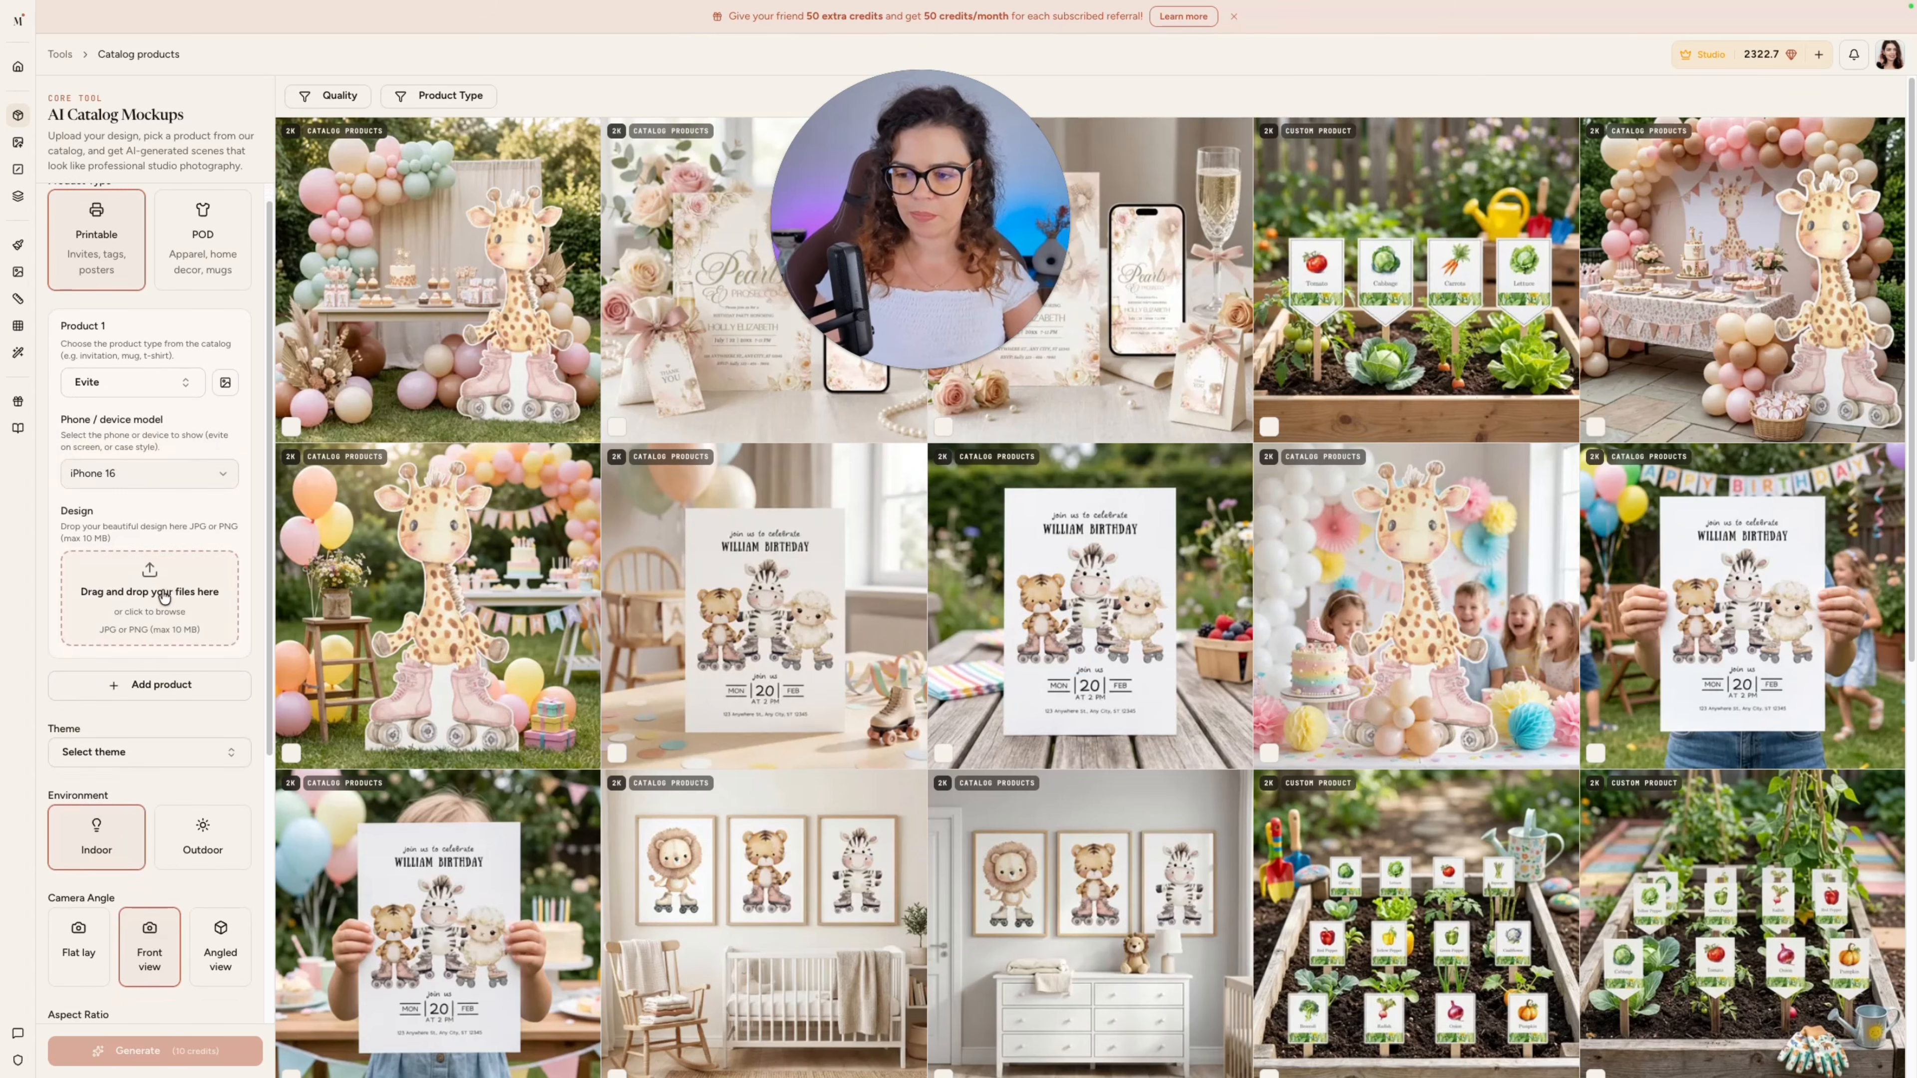
left_click(170, 592)
left_click(834, 476)
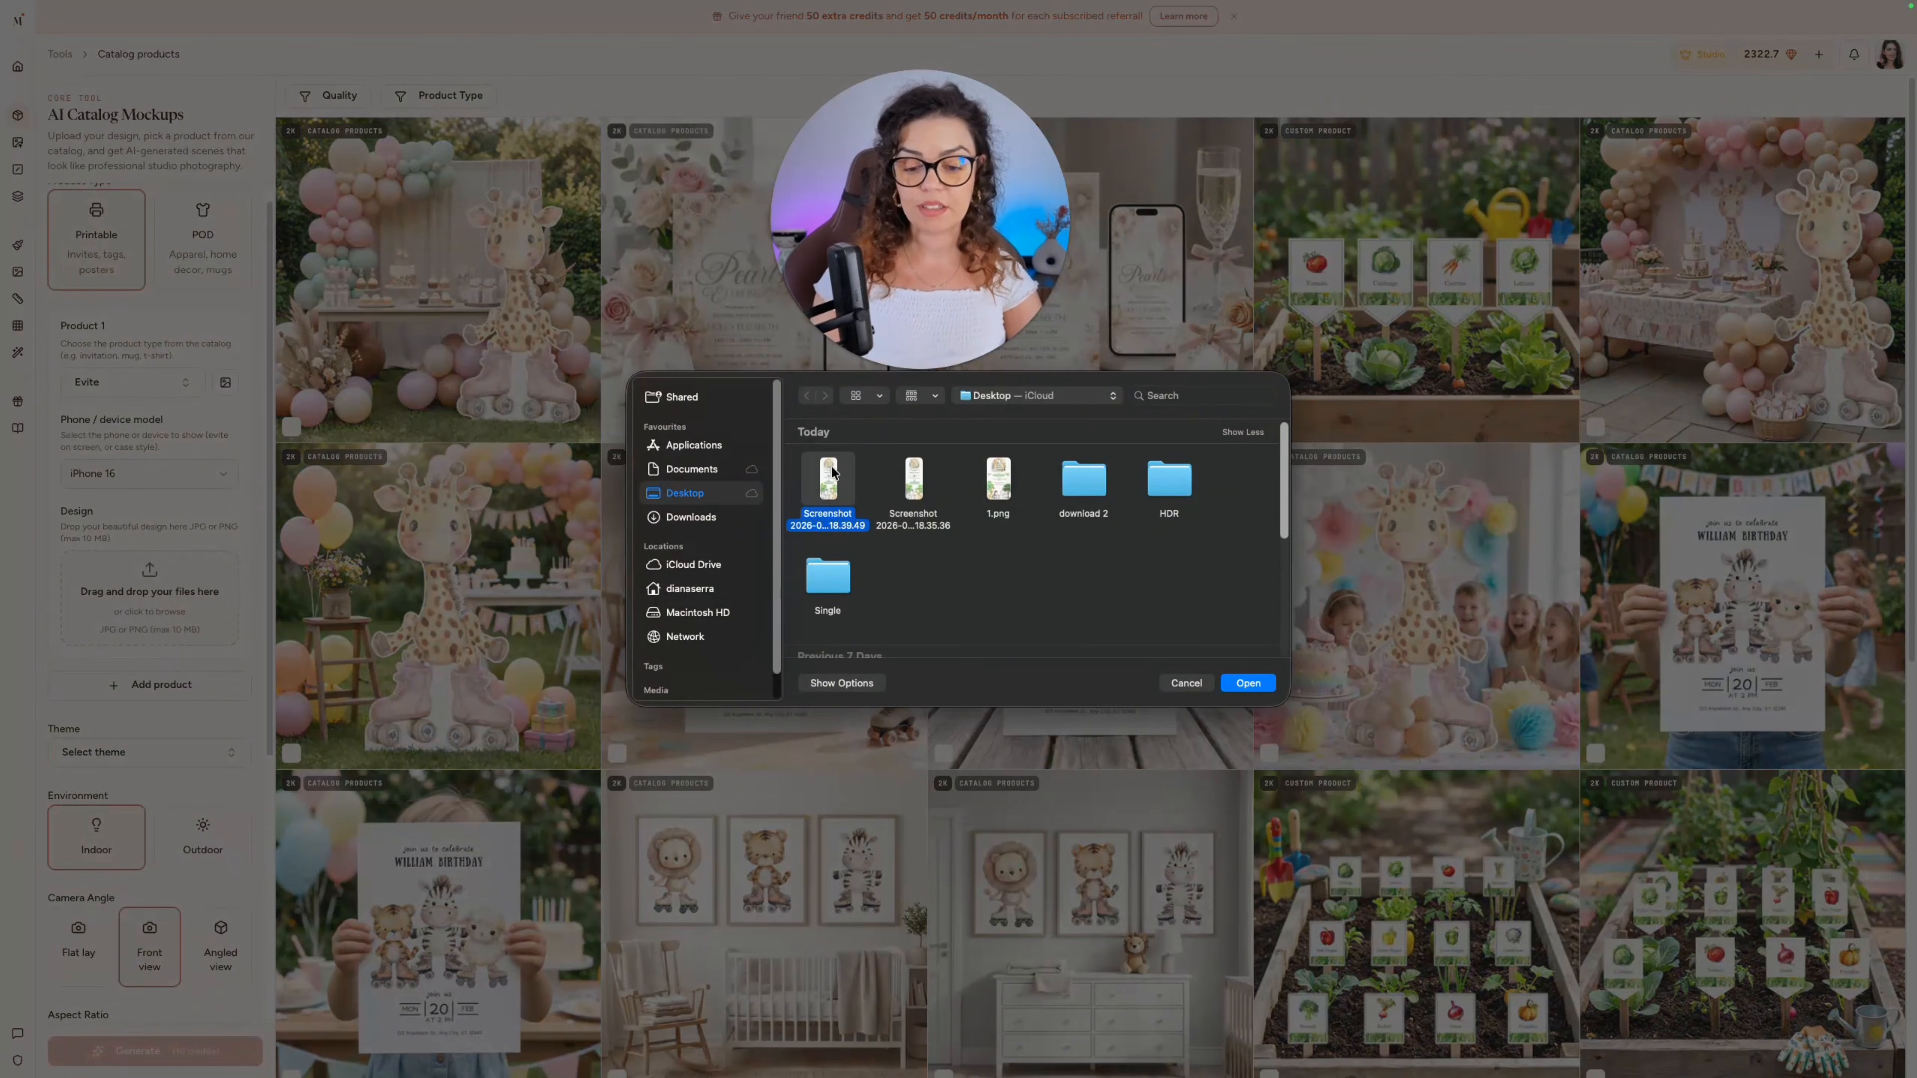
left_click(1246, 683)
Set the mockup theme to Baby shower
scroll(202, 679, "down", 5)
left_click(148, 543)
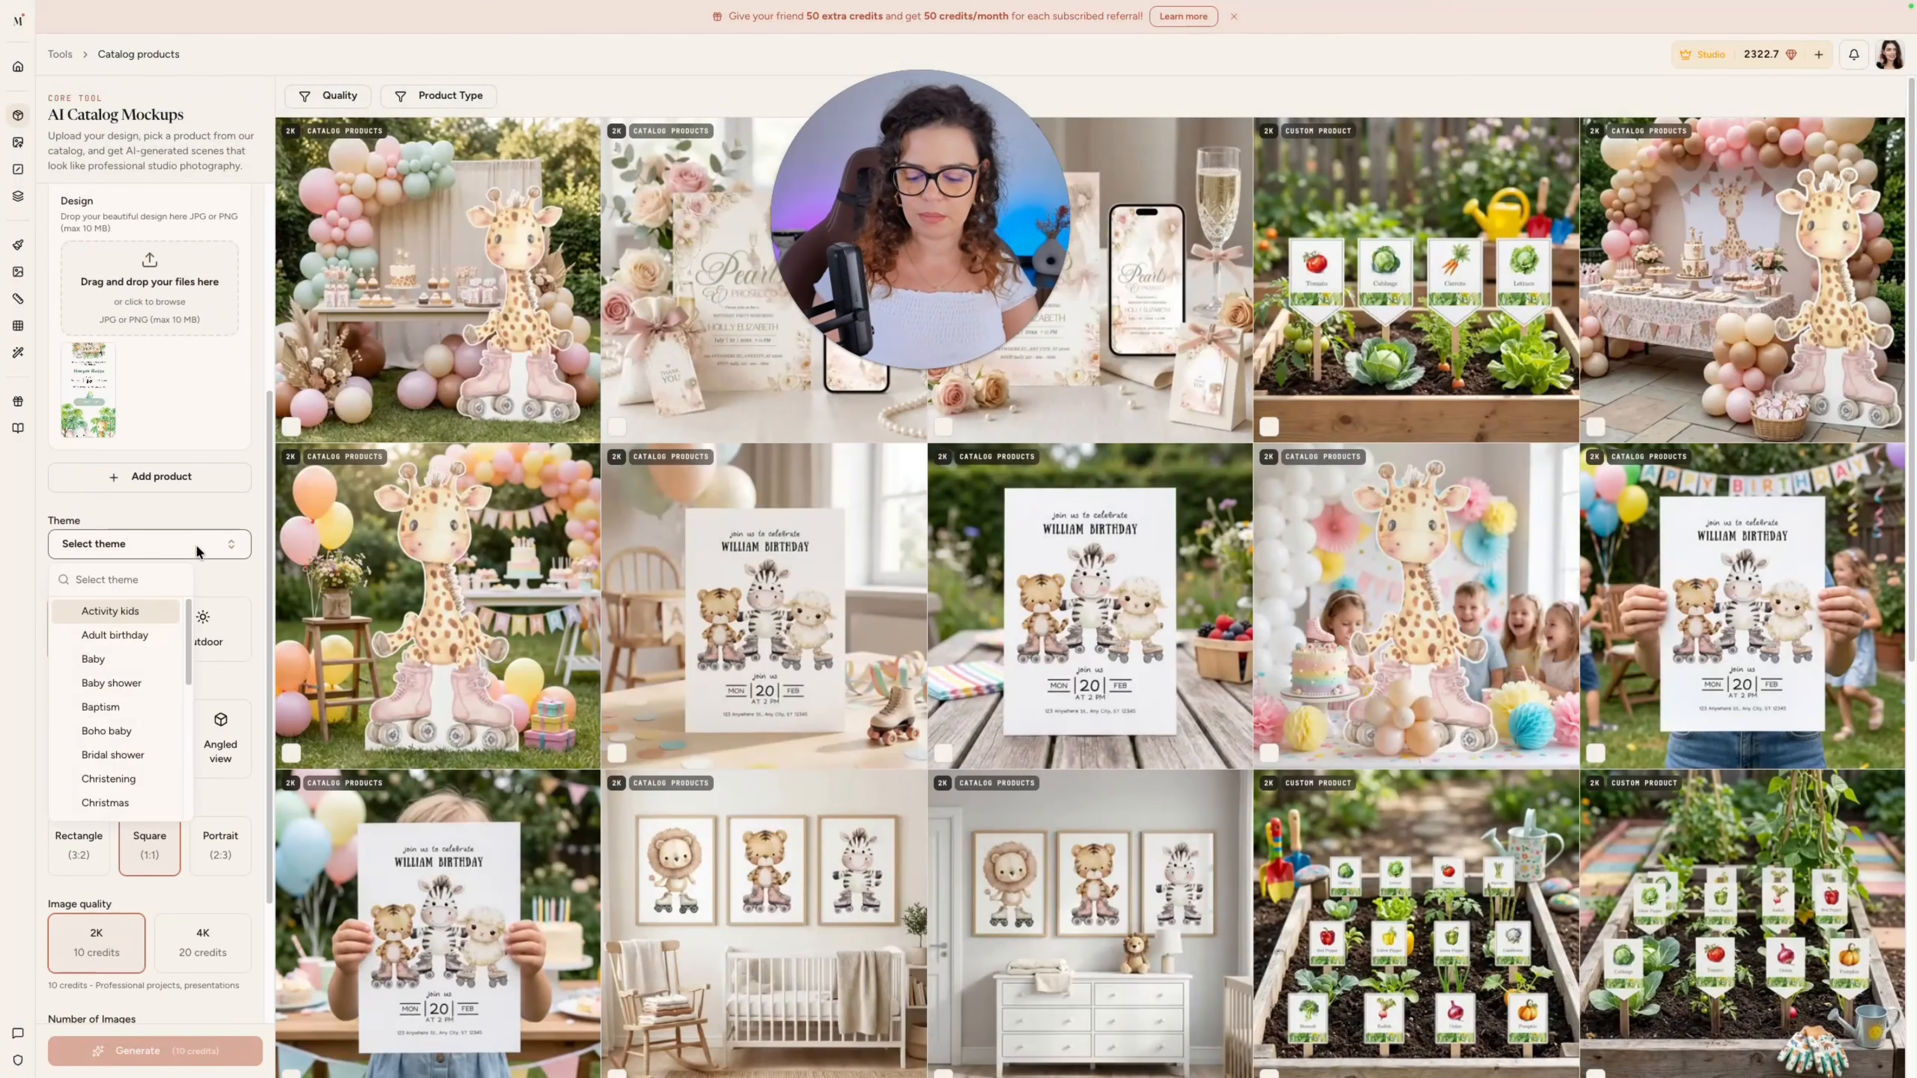
type("baby")
left_click(110, 635)
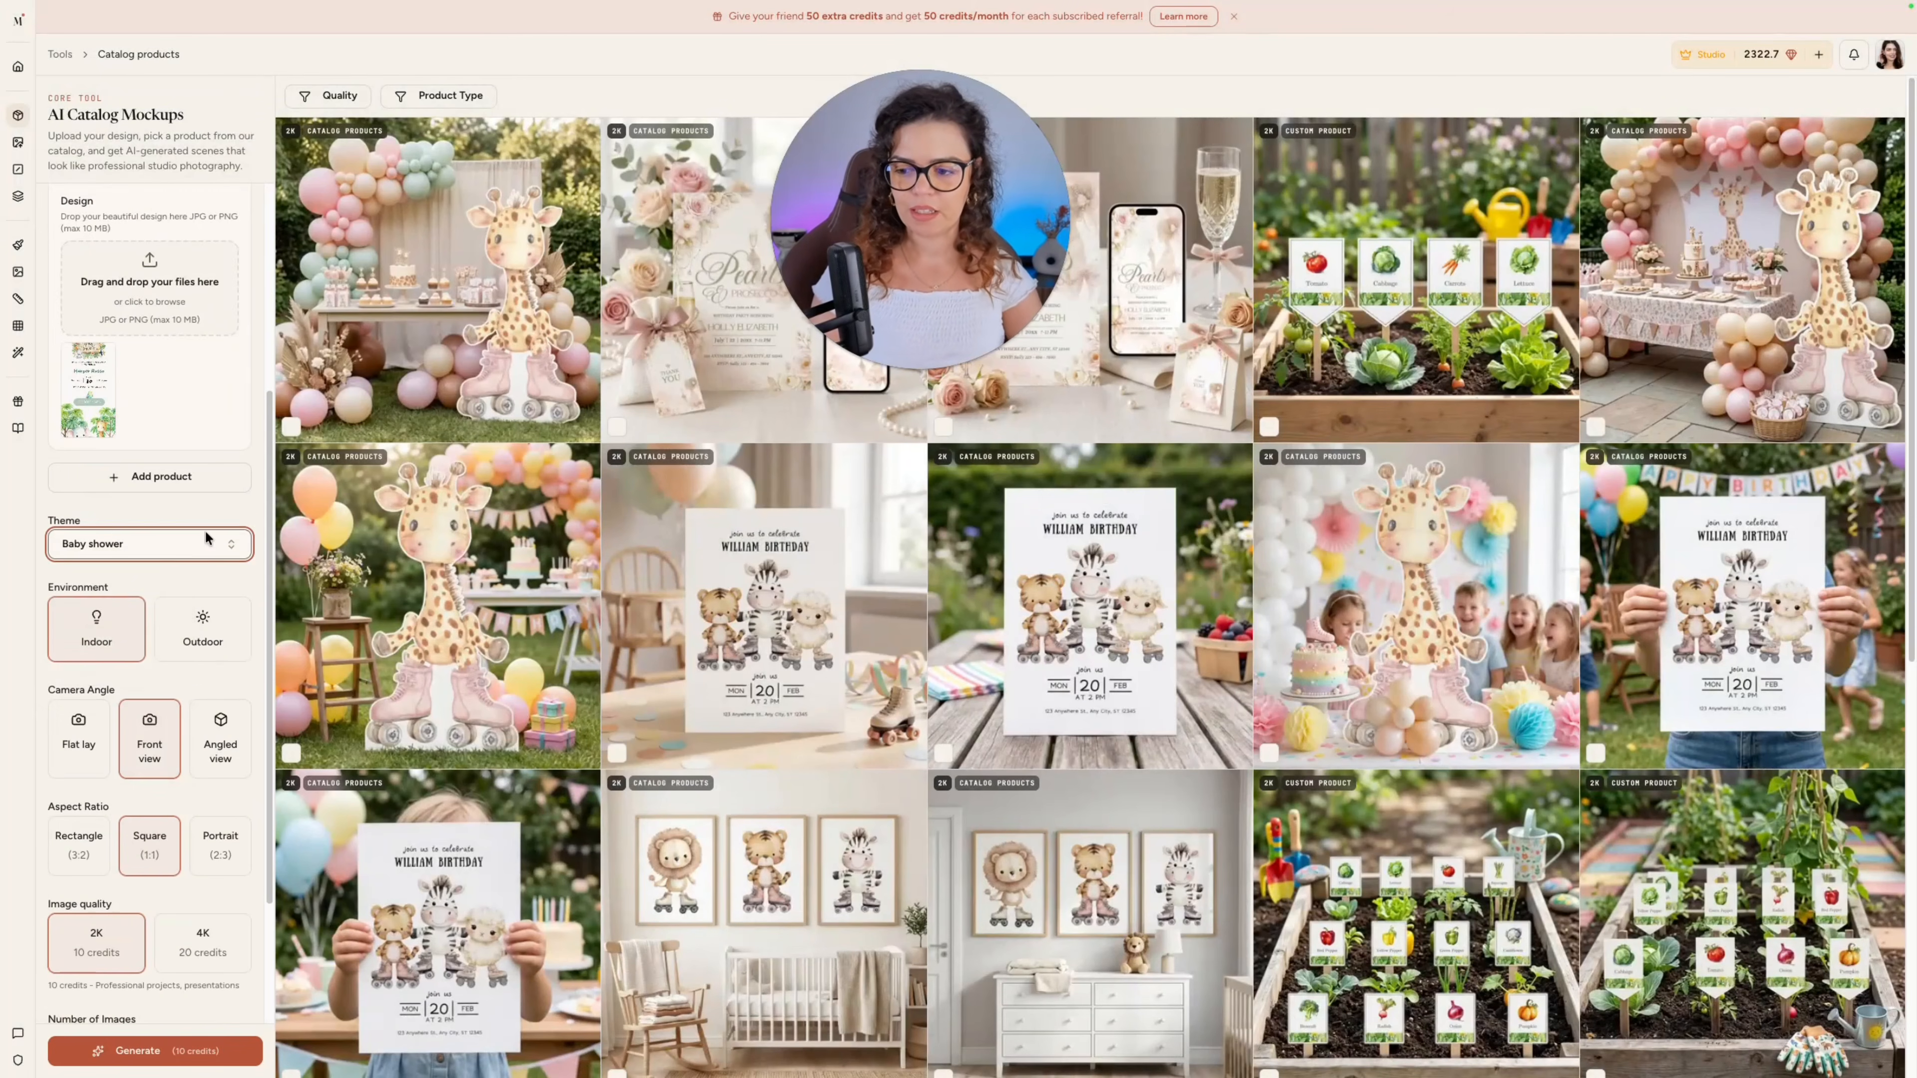
scroll(193, 587, "down", 2)
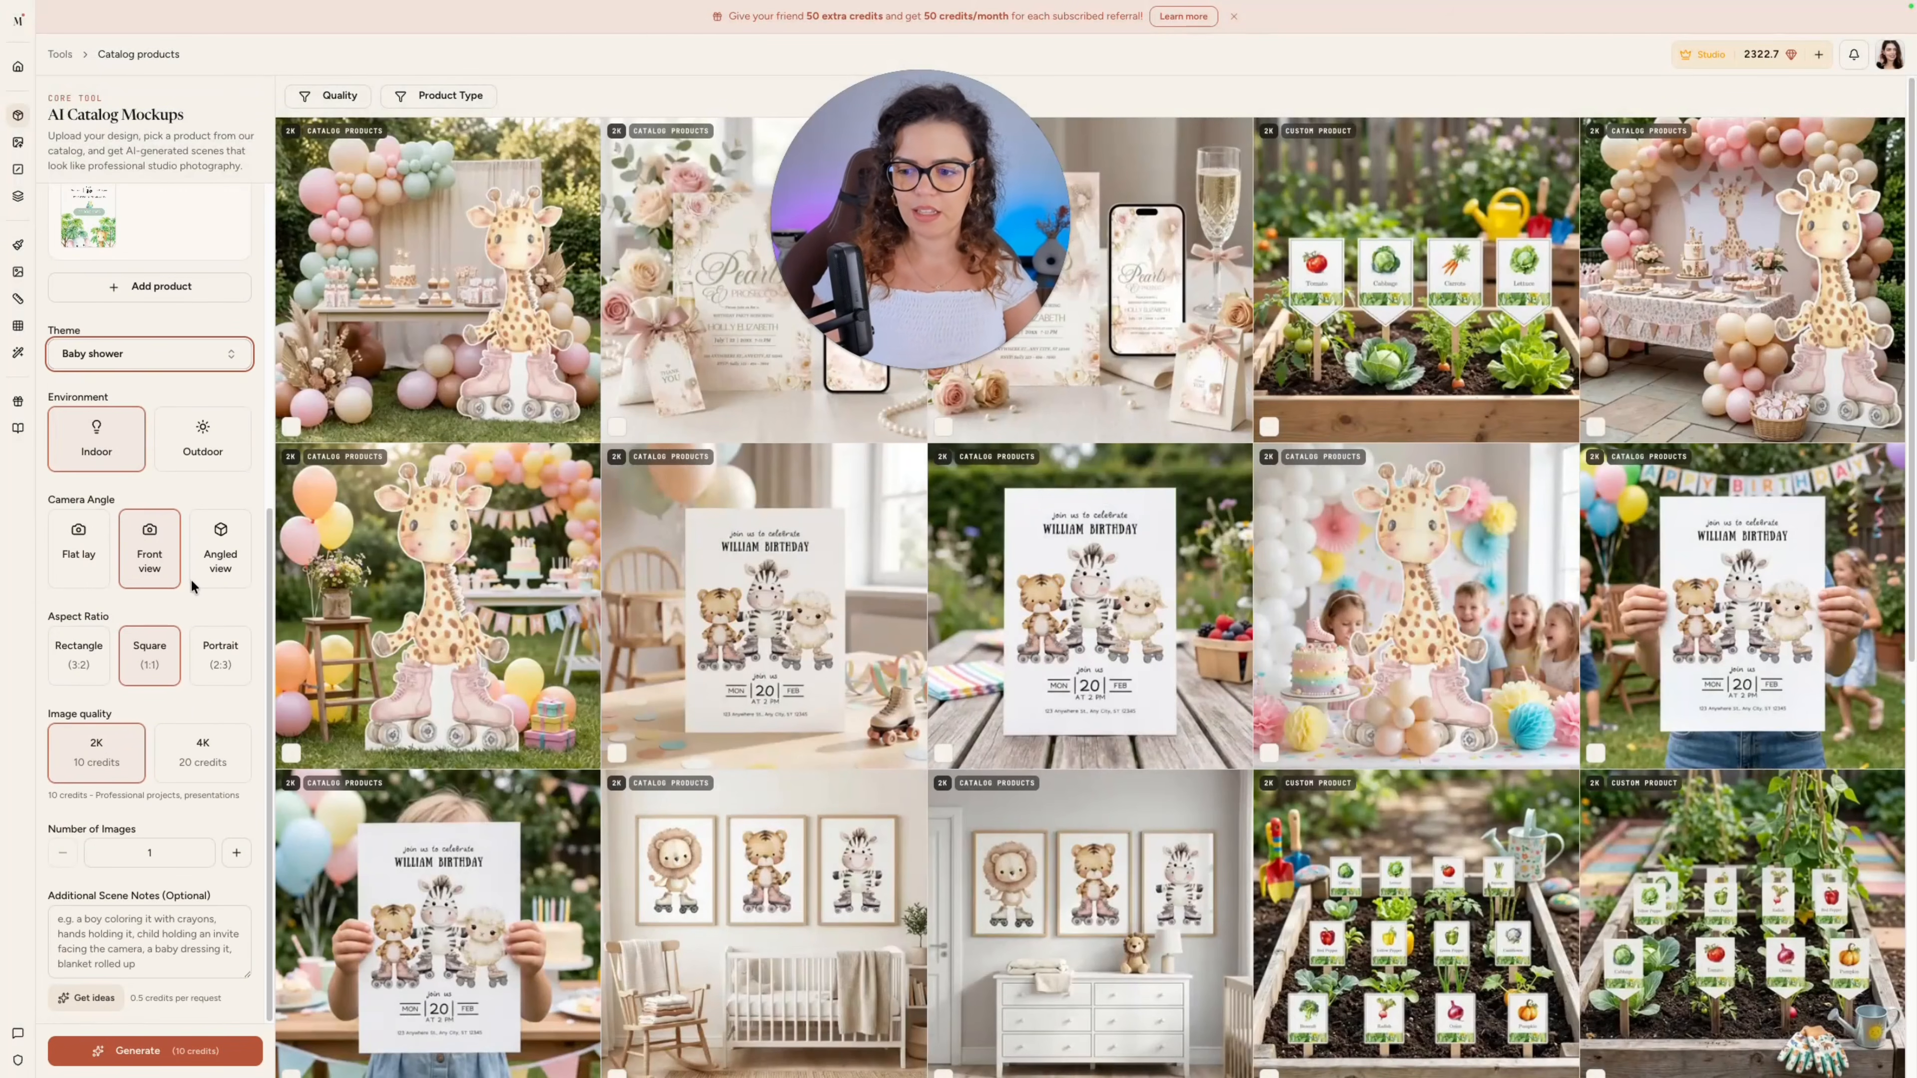
Generate the first mockup and choose Evite as Product 1 for another one
left_click(171, 1054)
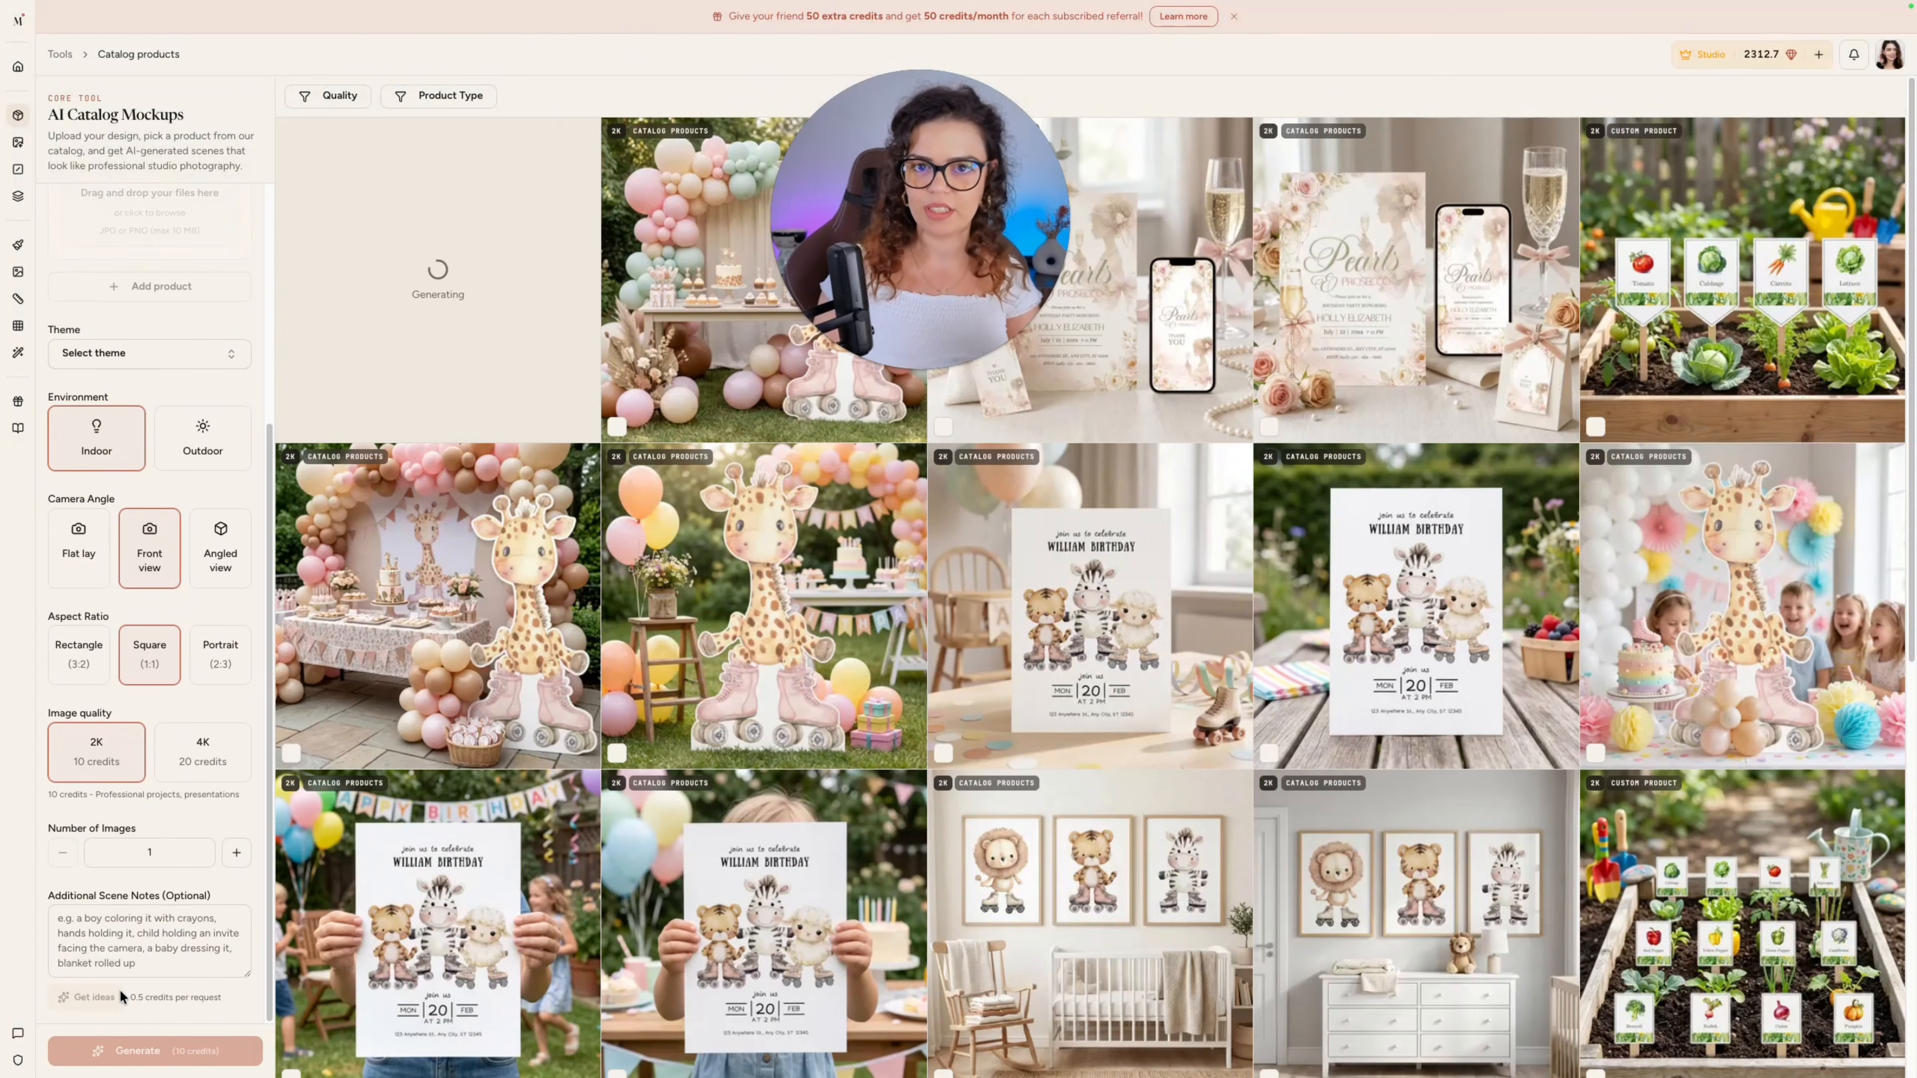
scroll(109, 756, "up", 5)
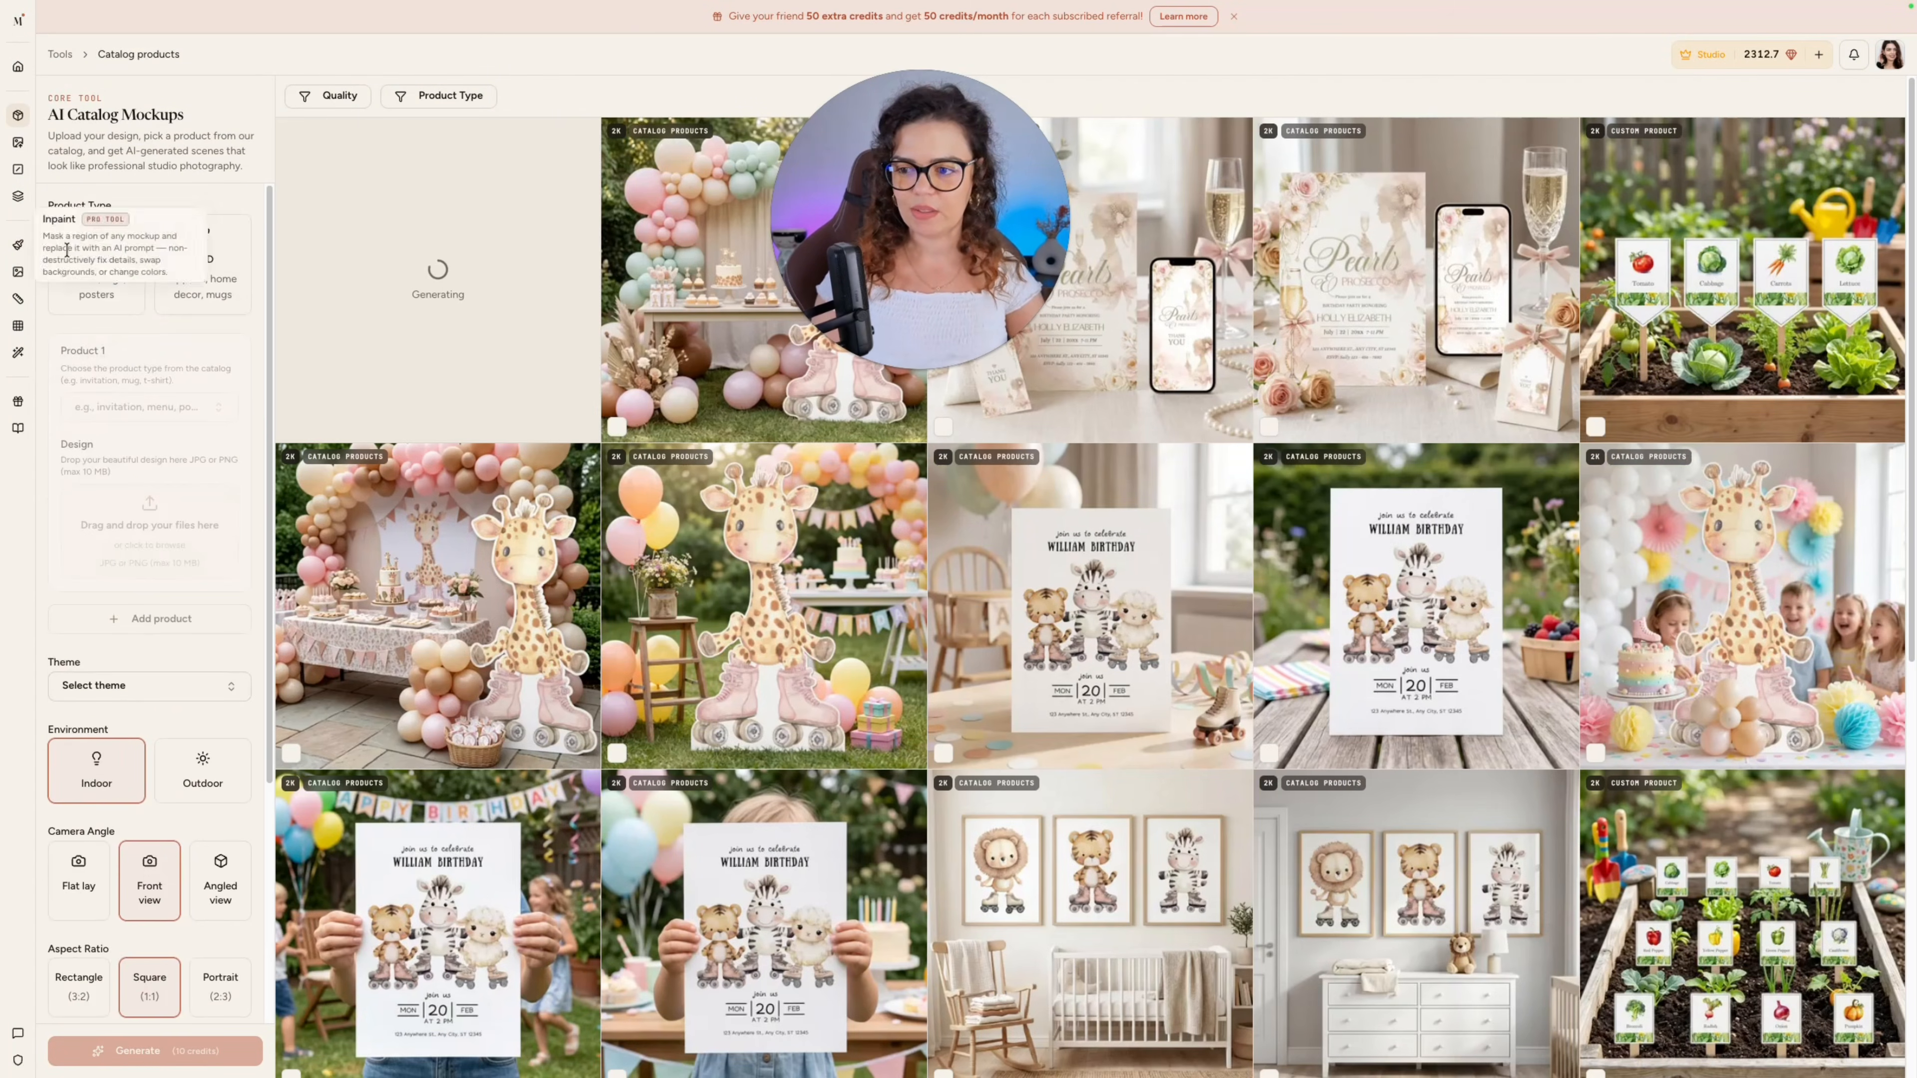
left_click(139, 413)
type("evi")
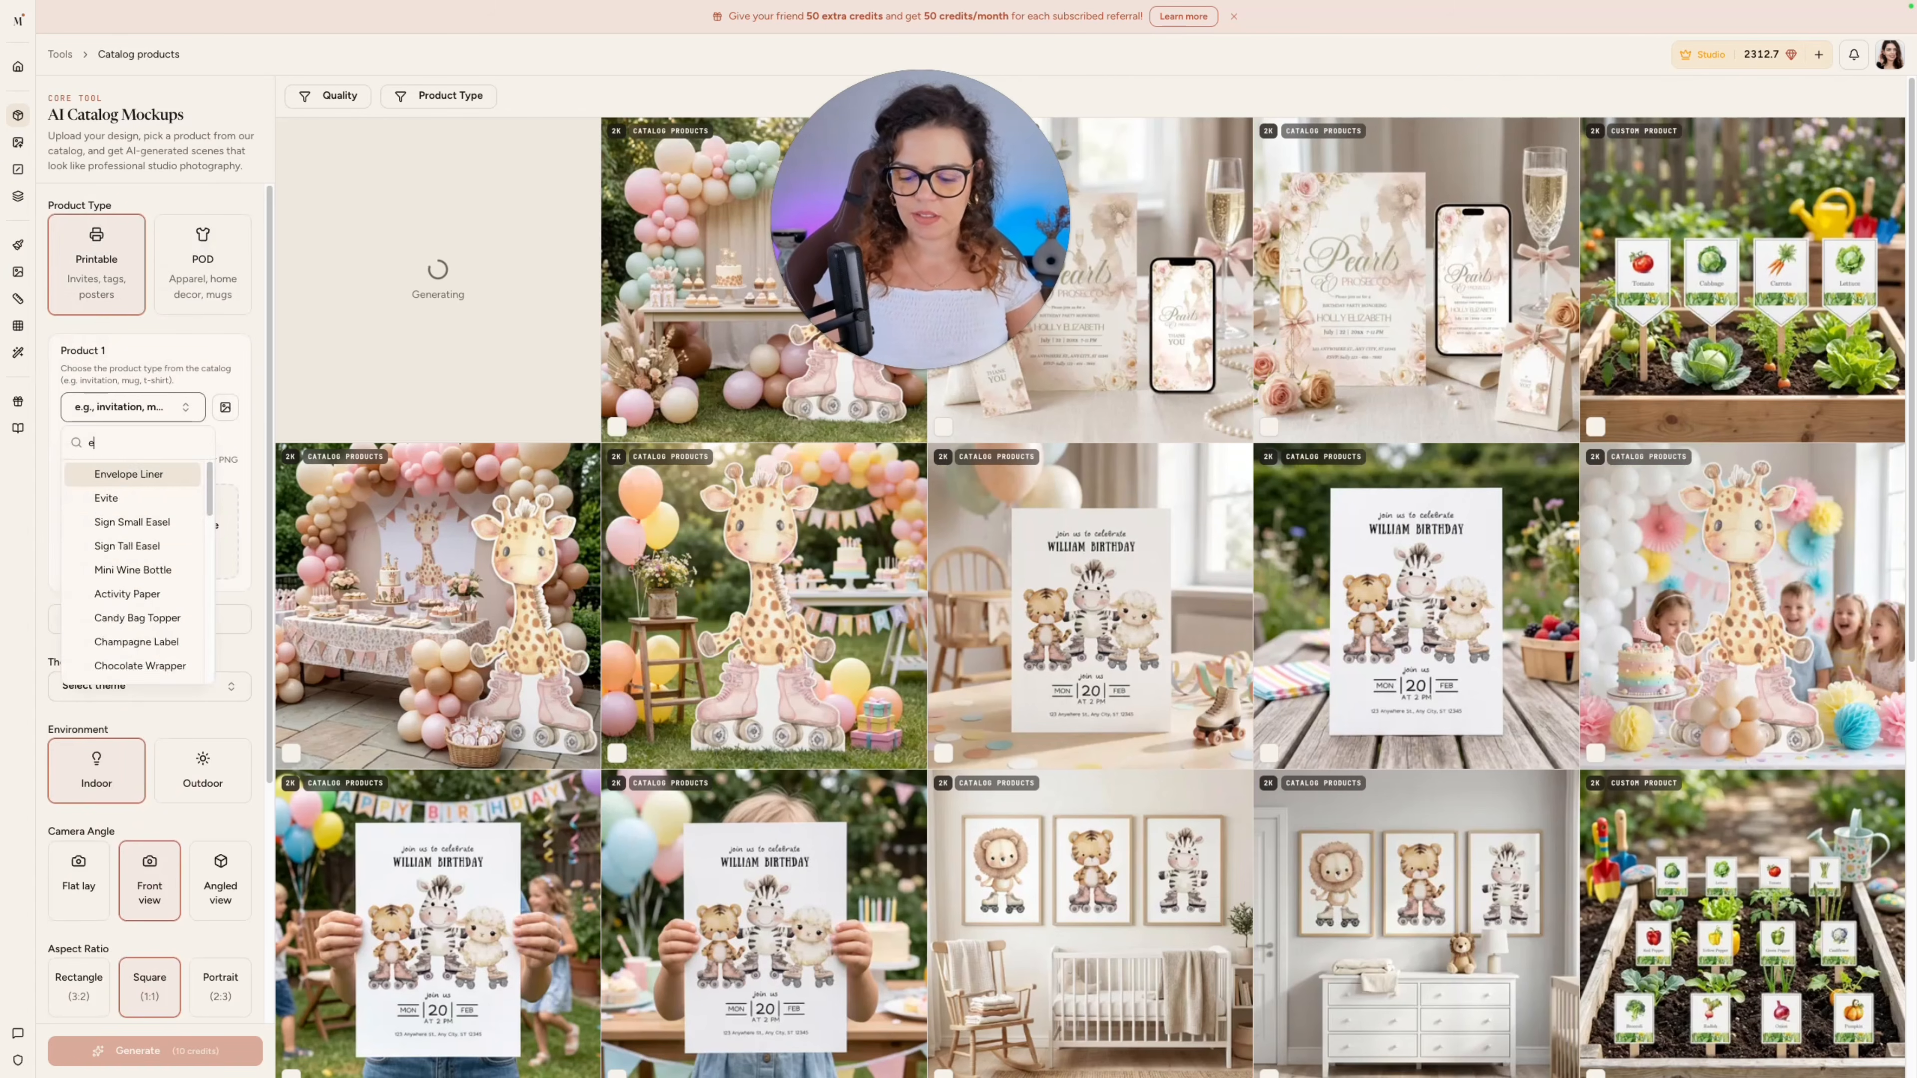
key("Return")
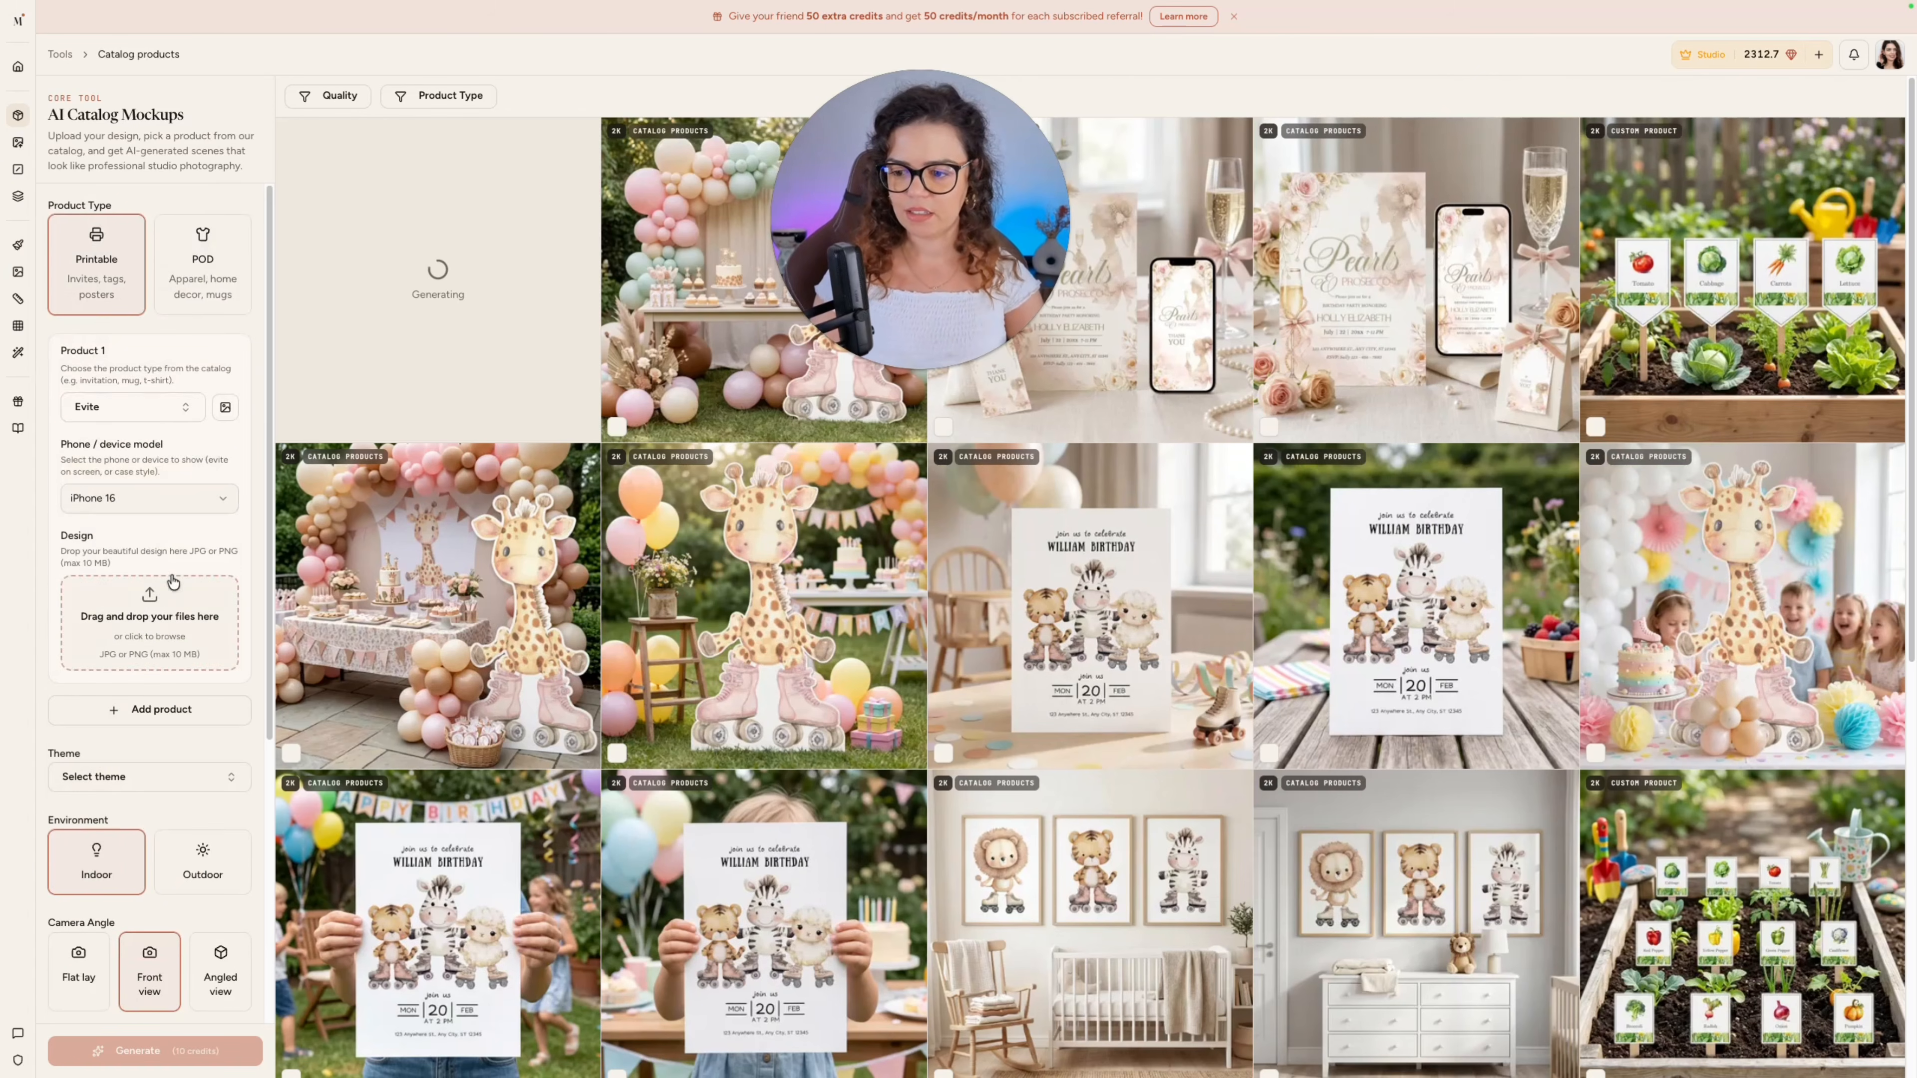
Upload the latest invitation screenshot from the Desktop as the Evite design
left_click(149, 616)
left_click(826, 487)
left_click(1248, 684)
scroll(107, 824, "down", 5)
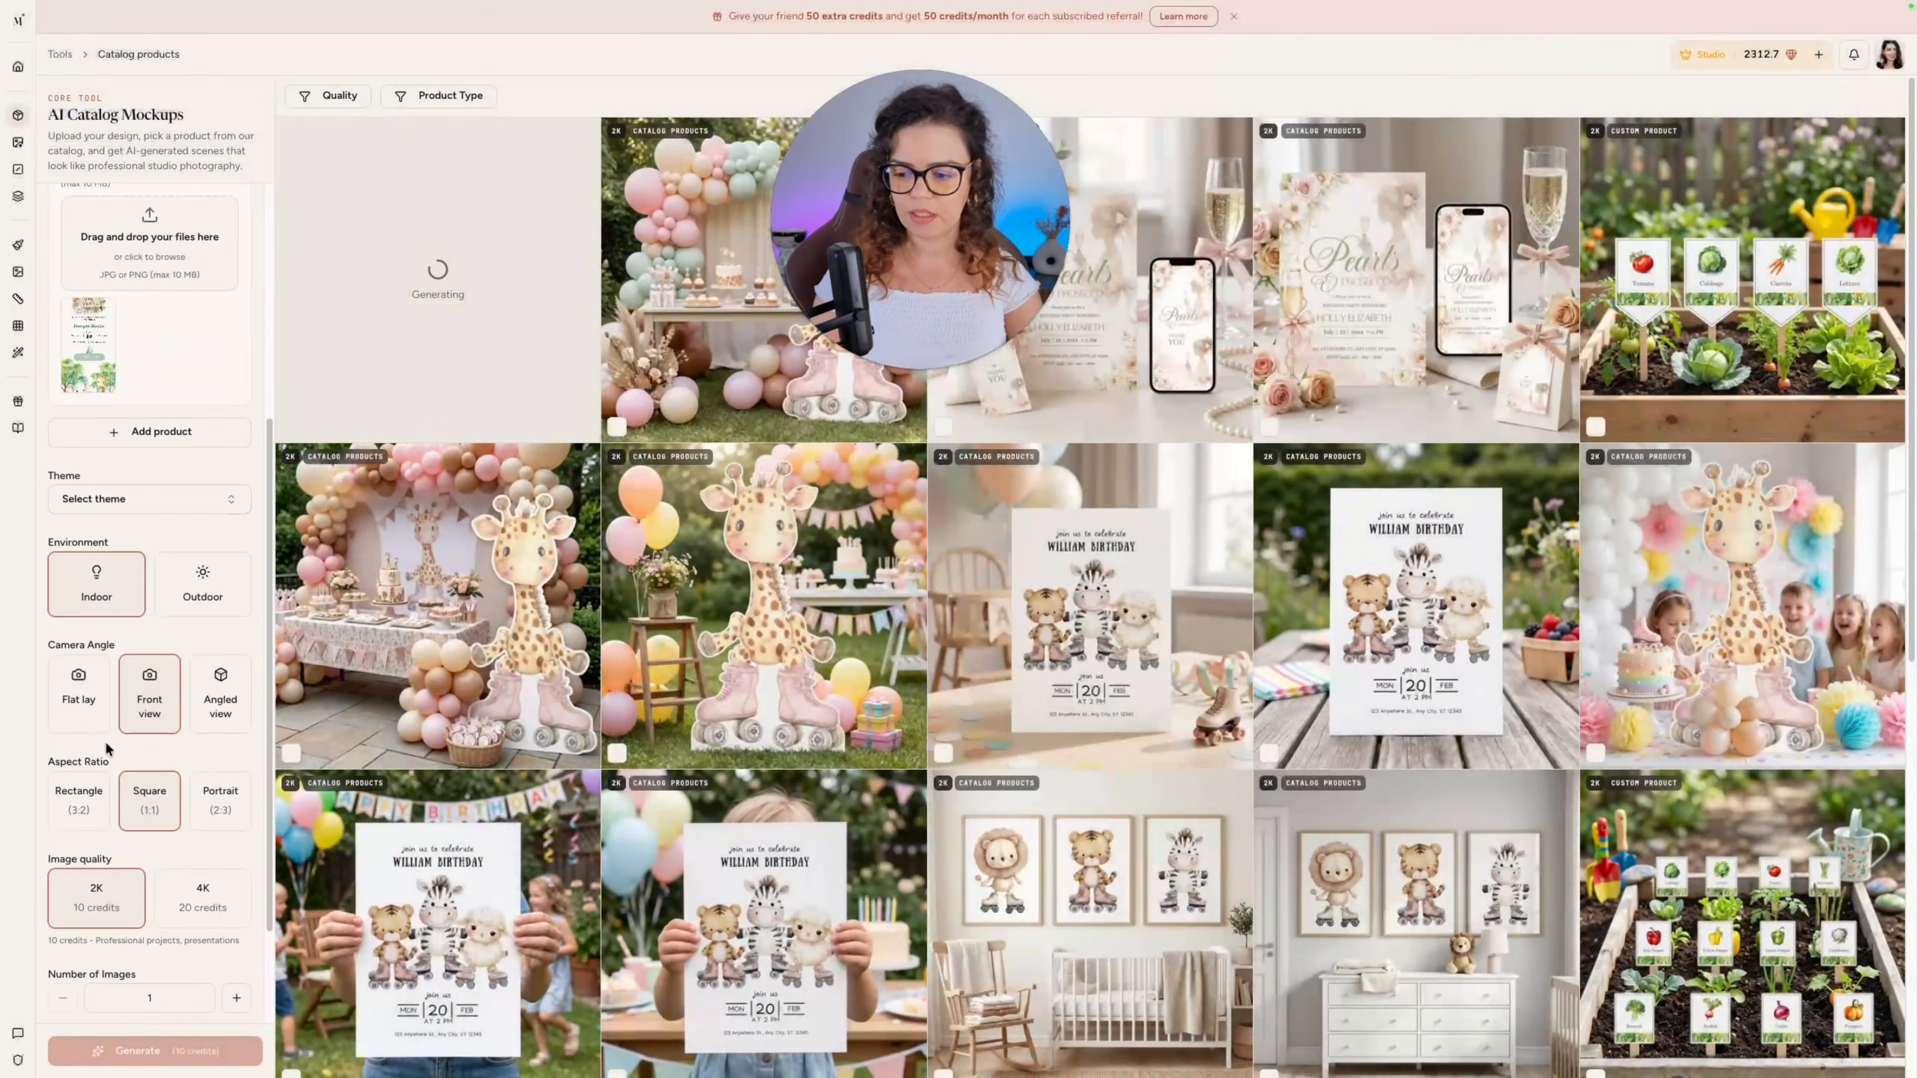
Set the theme of the second mockup to Baby
left_click(114, 492)
type("baby")
key("Return")
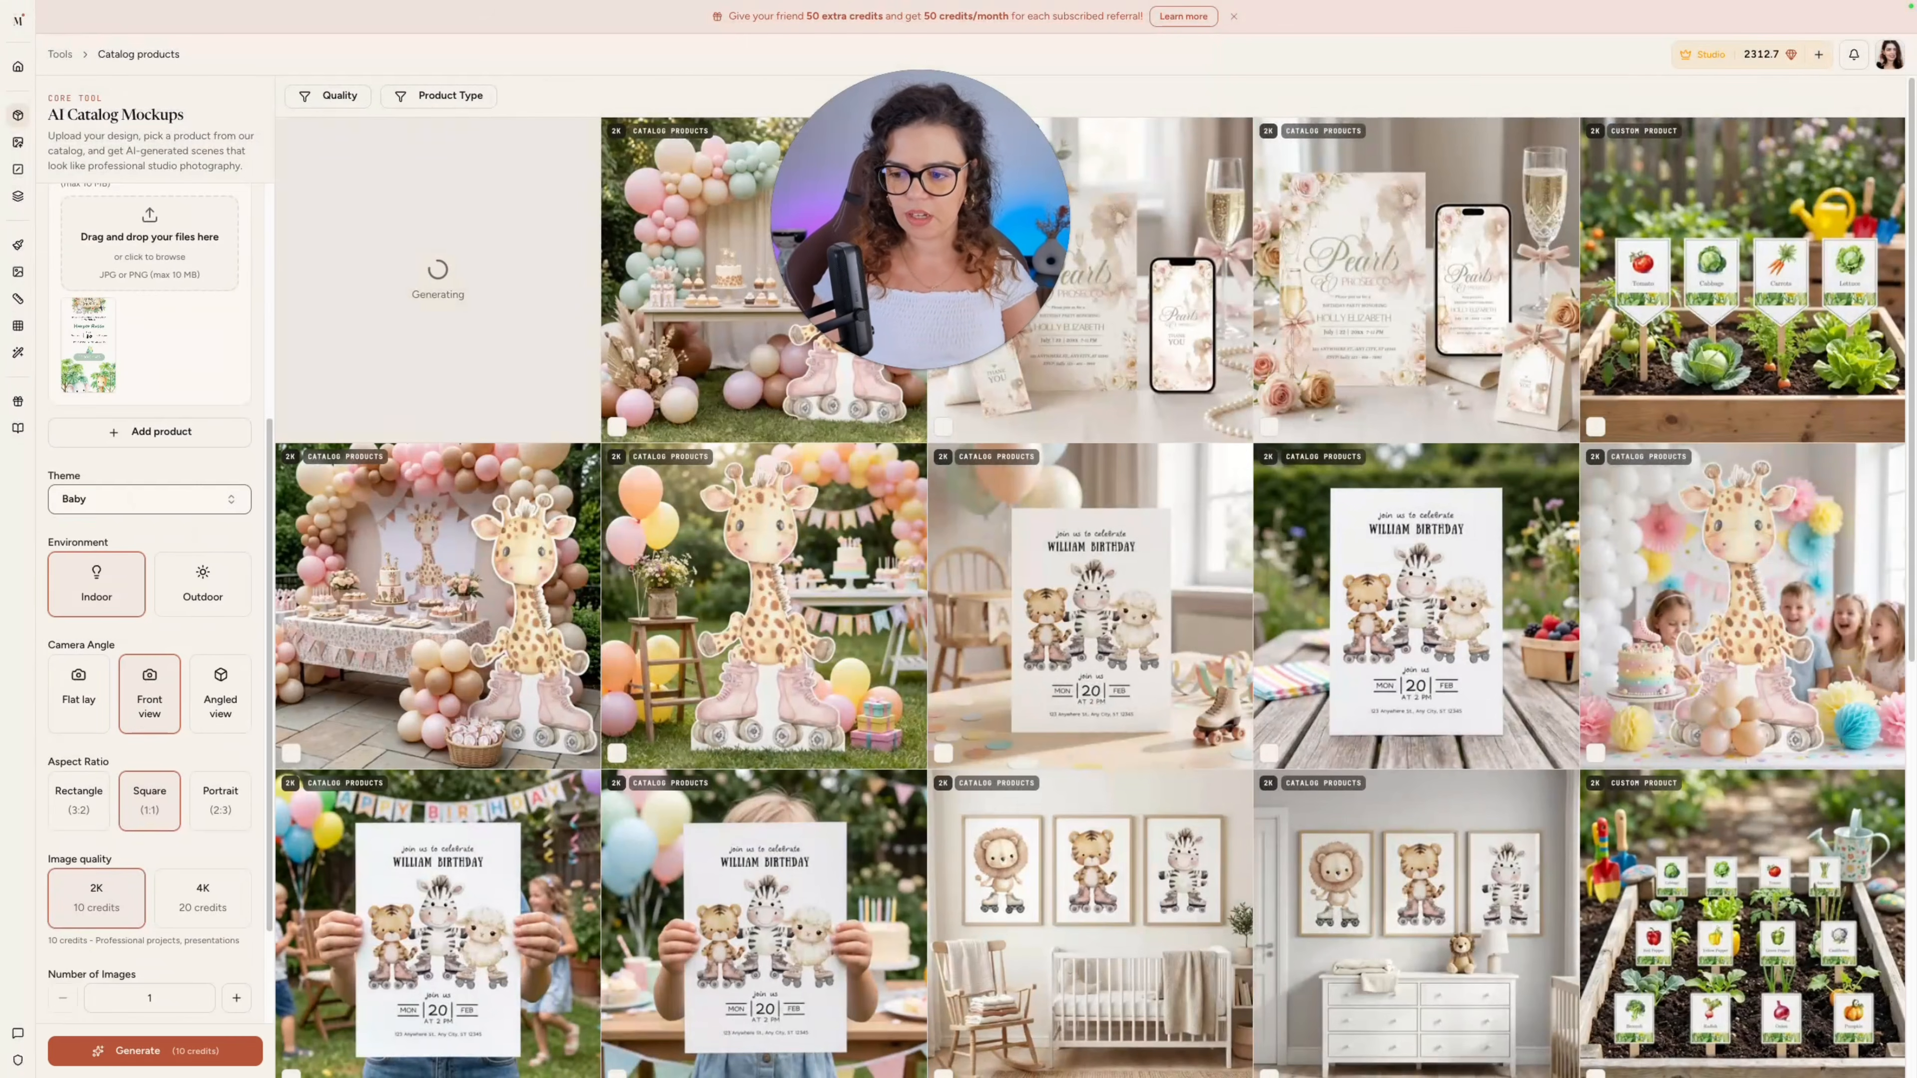
Change the second mockup's theme to Baby shower
left_click(115, 498)
key("Down")
key("Down")
key("Down")
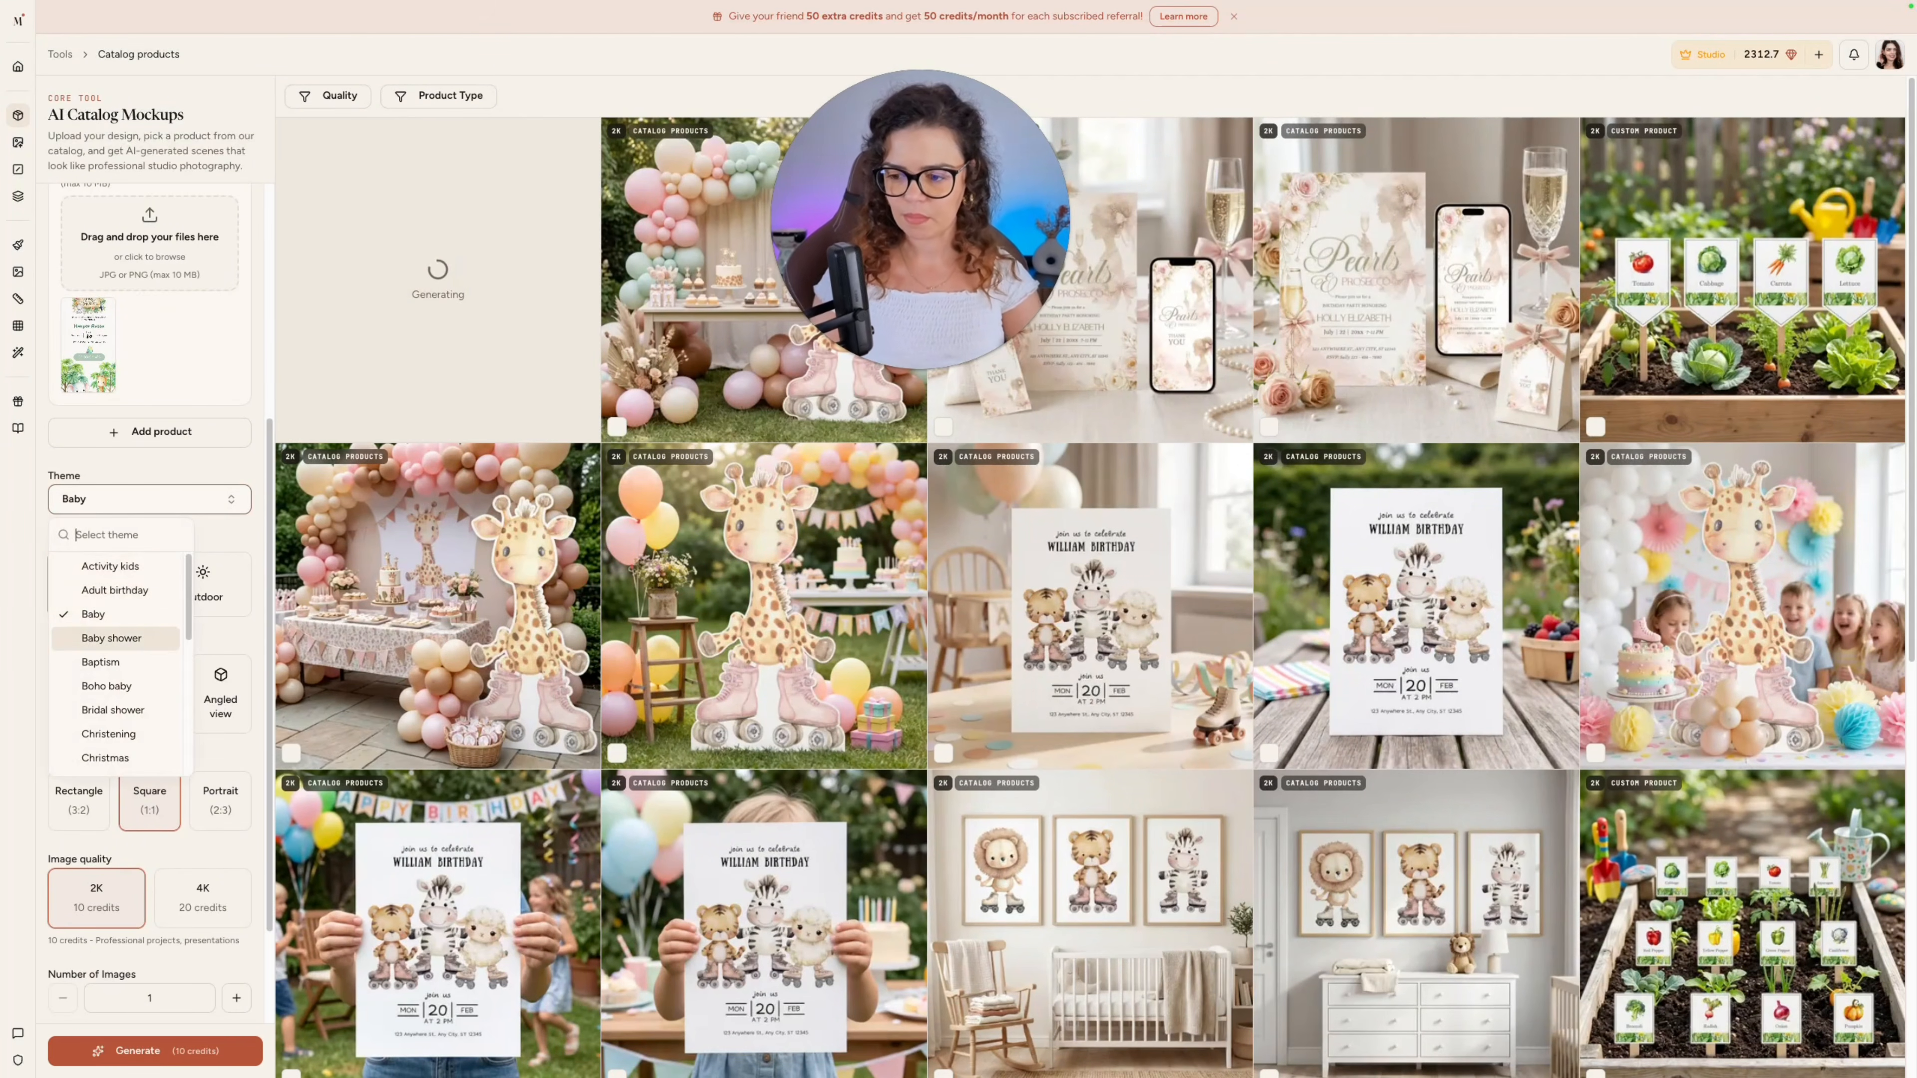
key("Return")
Get scene ideas, generate a mockup from Idea 2 with a woman holding the invite at a gift table, and view the finished mockups
scroll(139, 690, "down", 2)
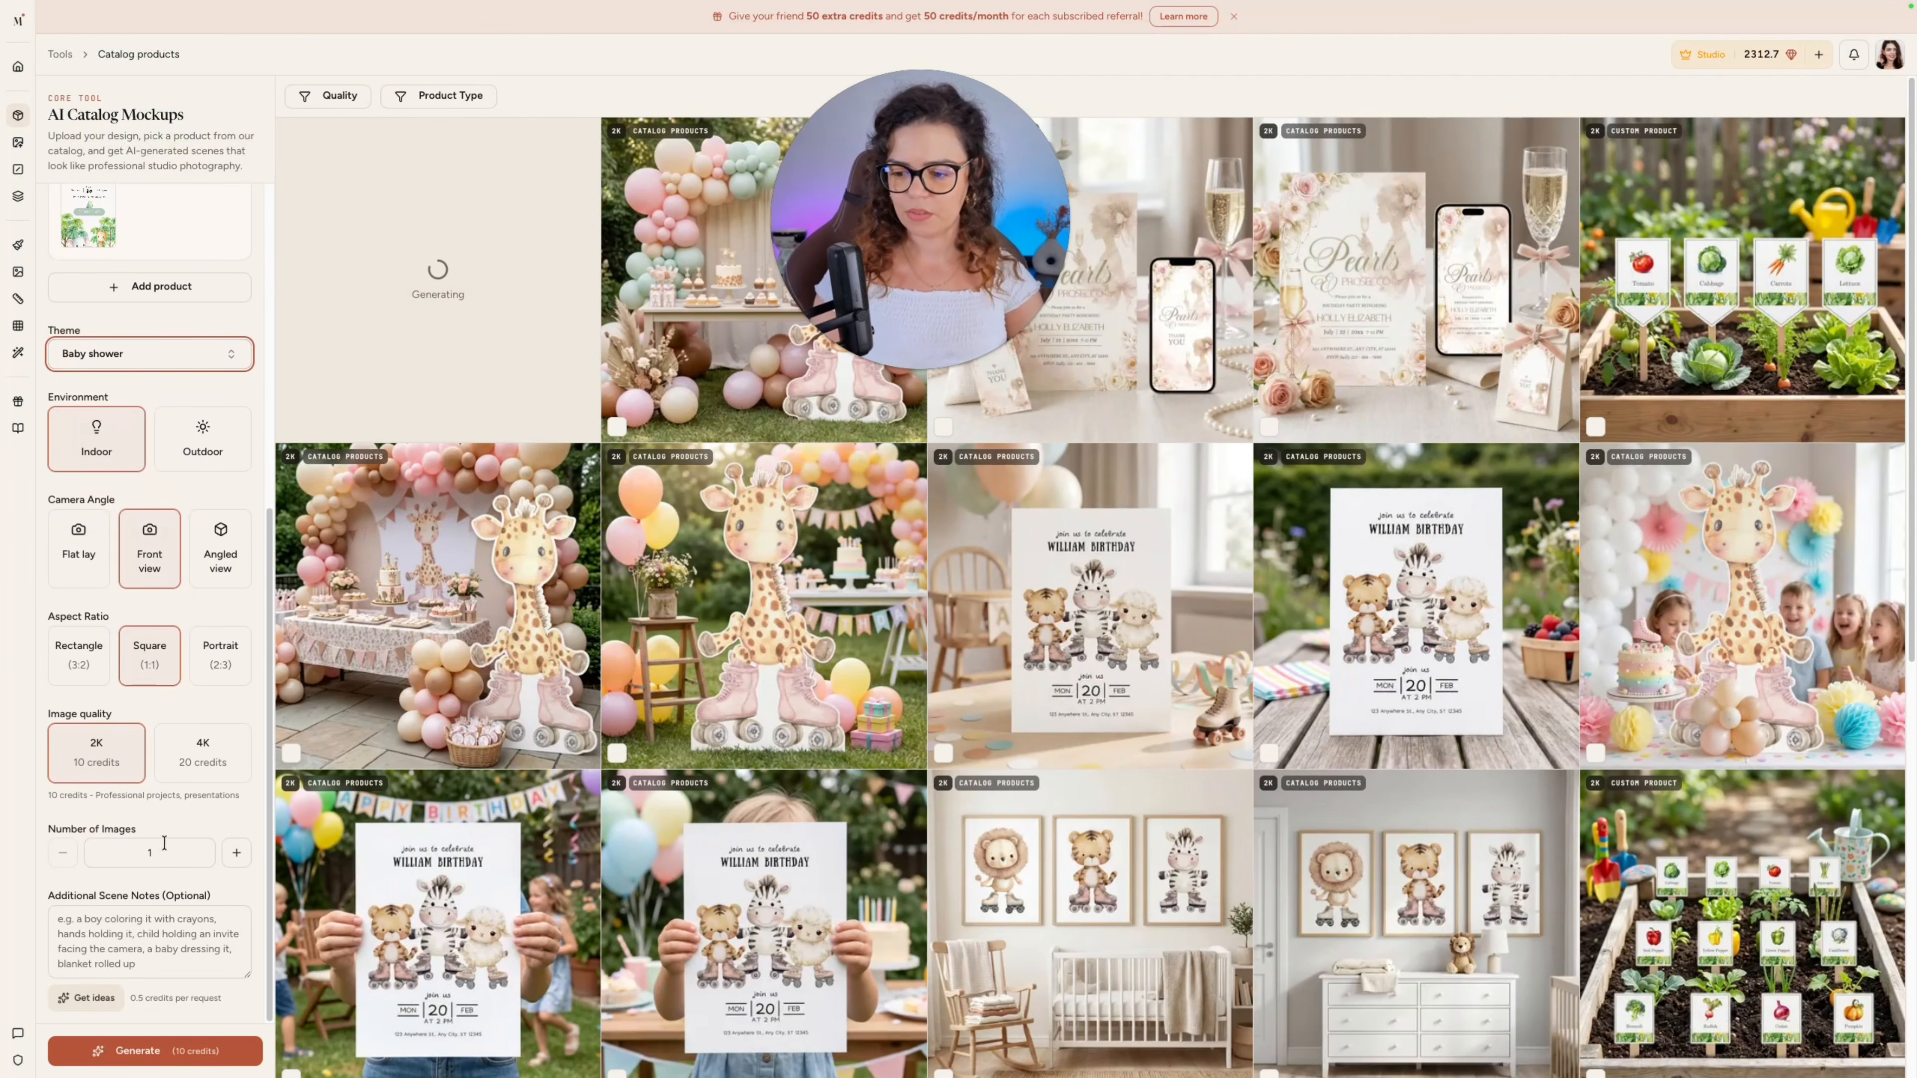
left_click(98, 999)
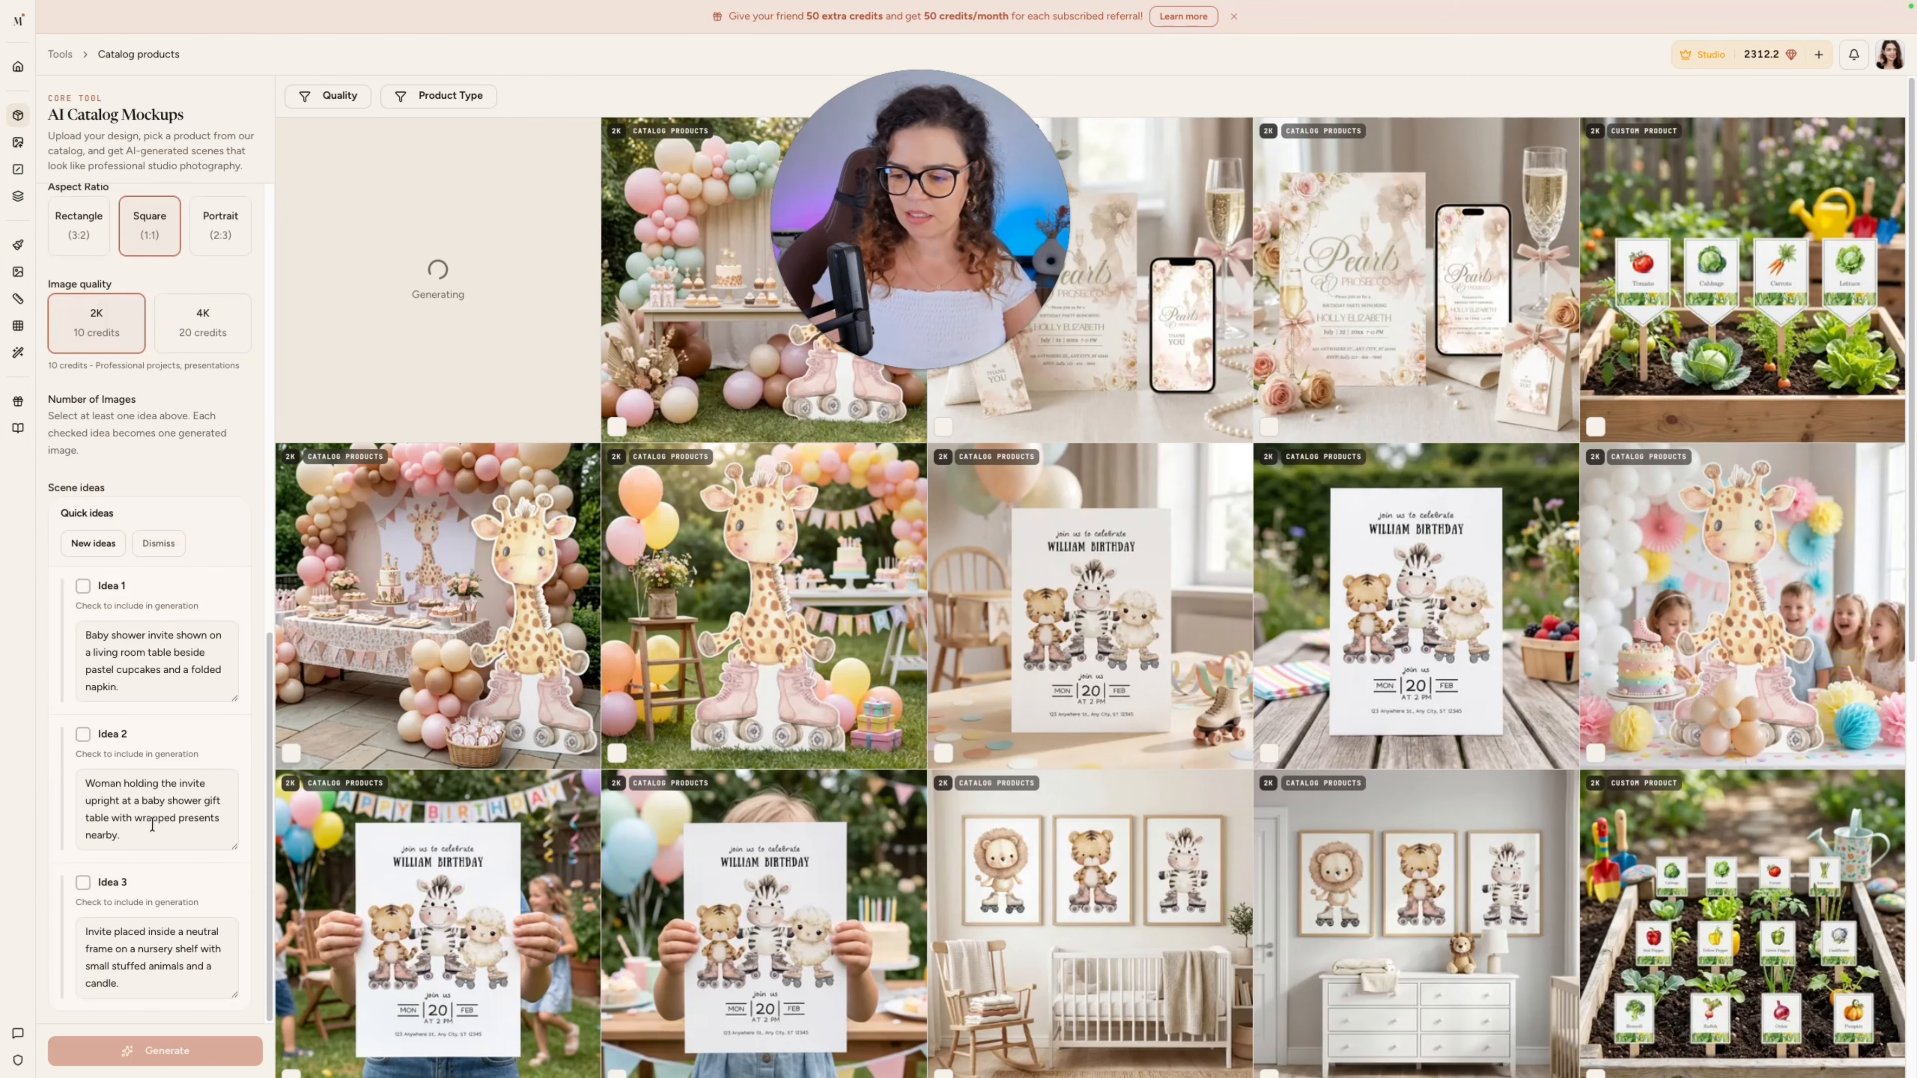
left_click(83, 735)
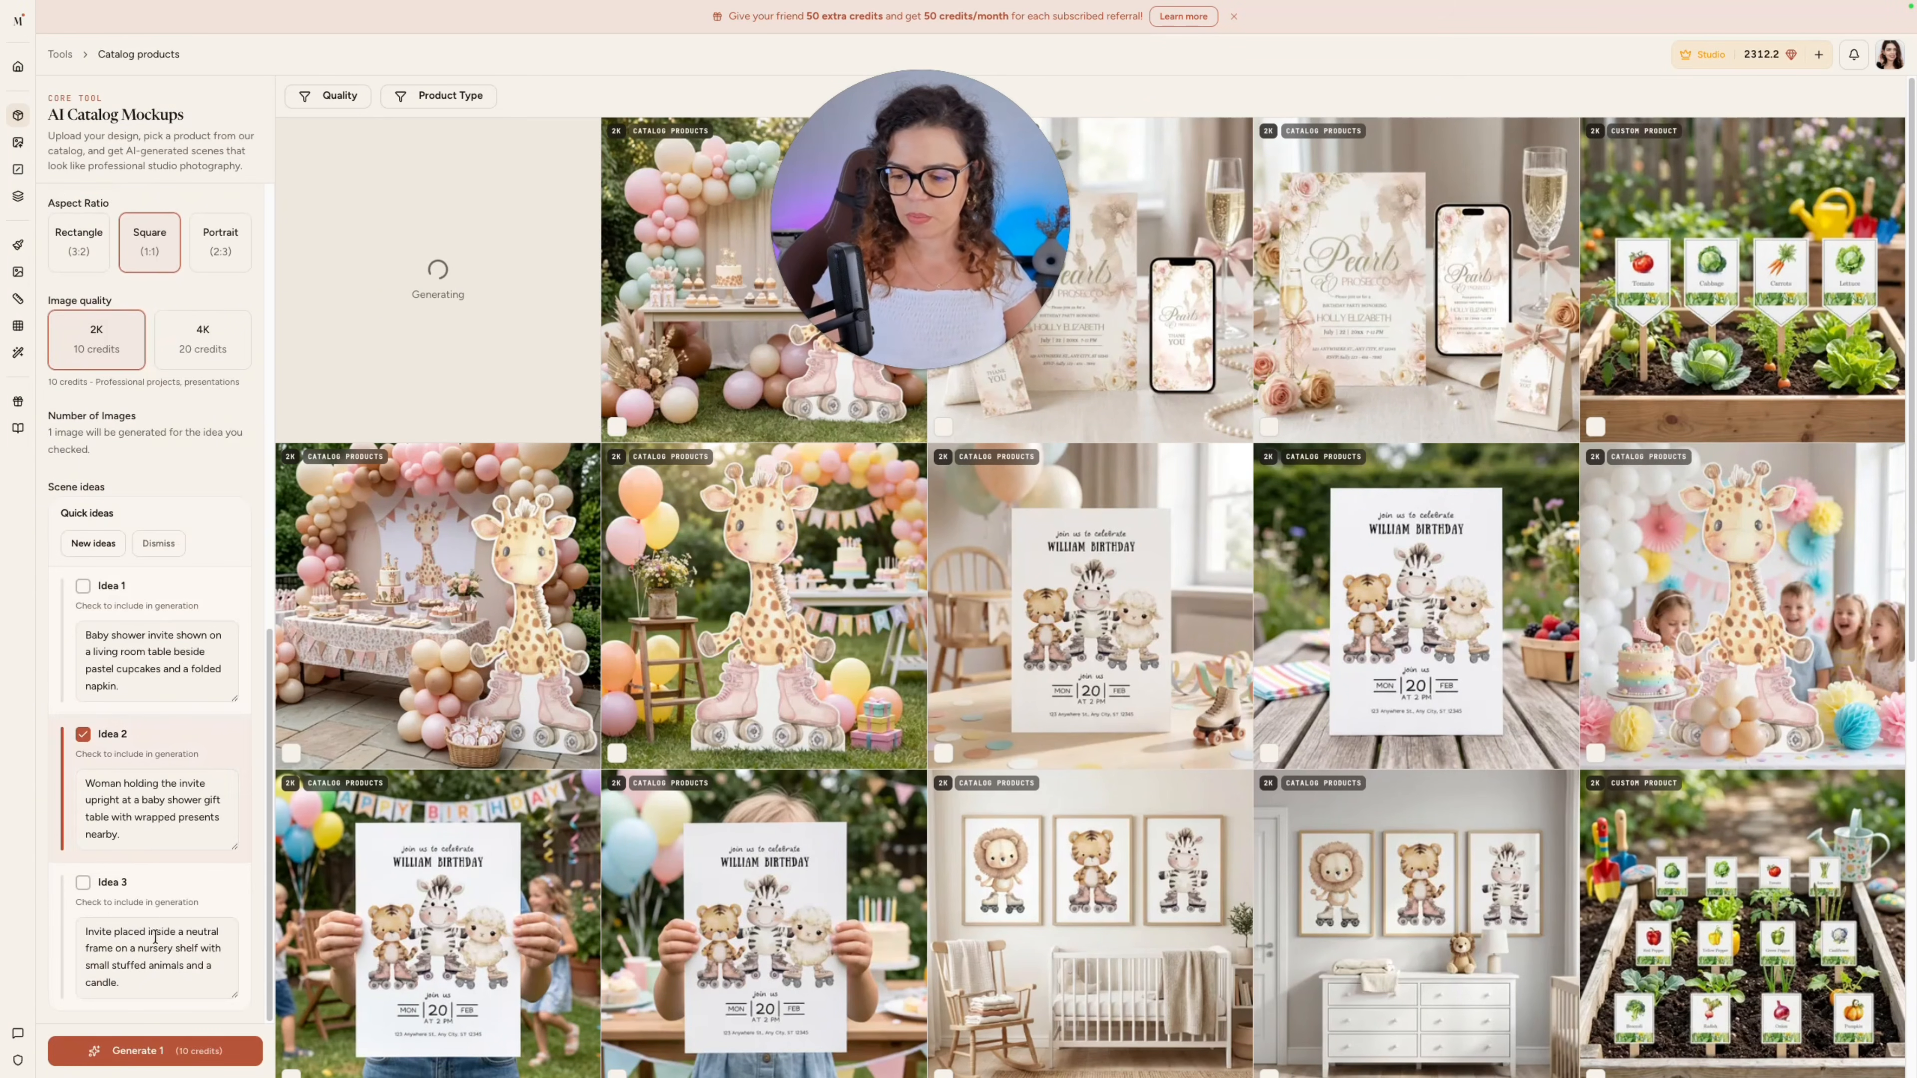
left_click(155, 1050)
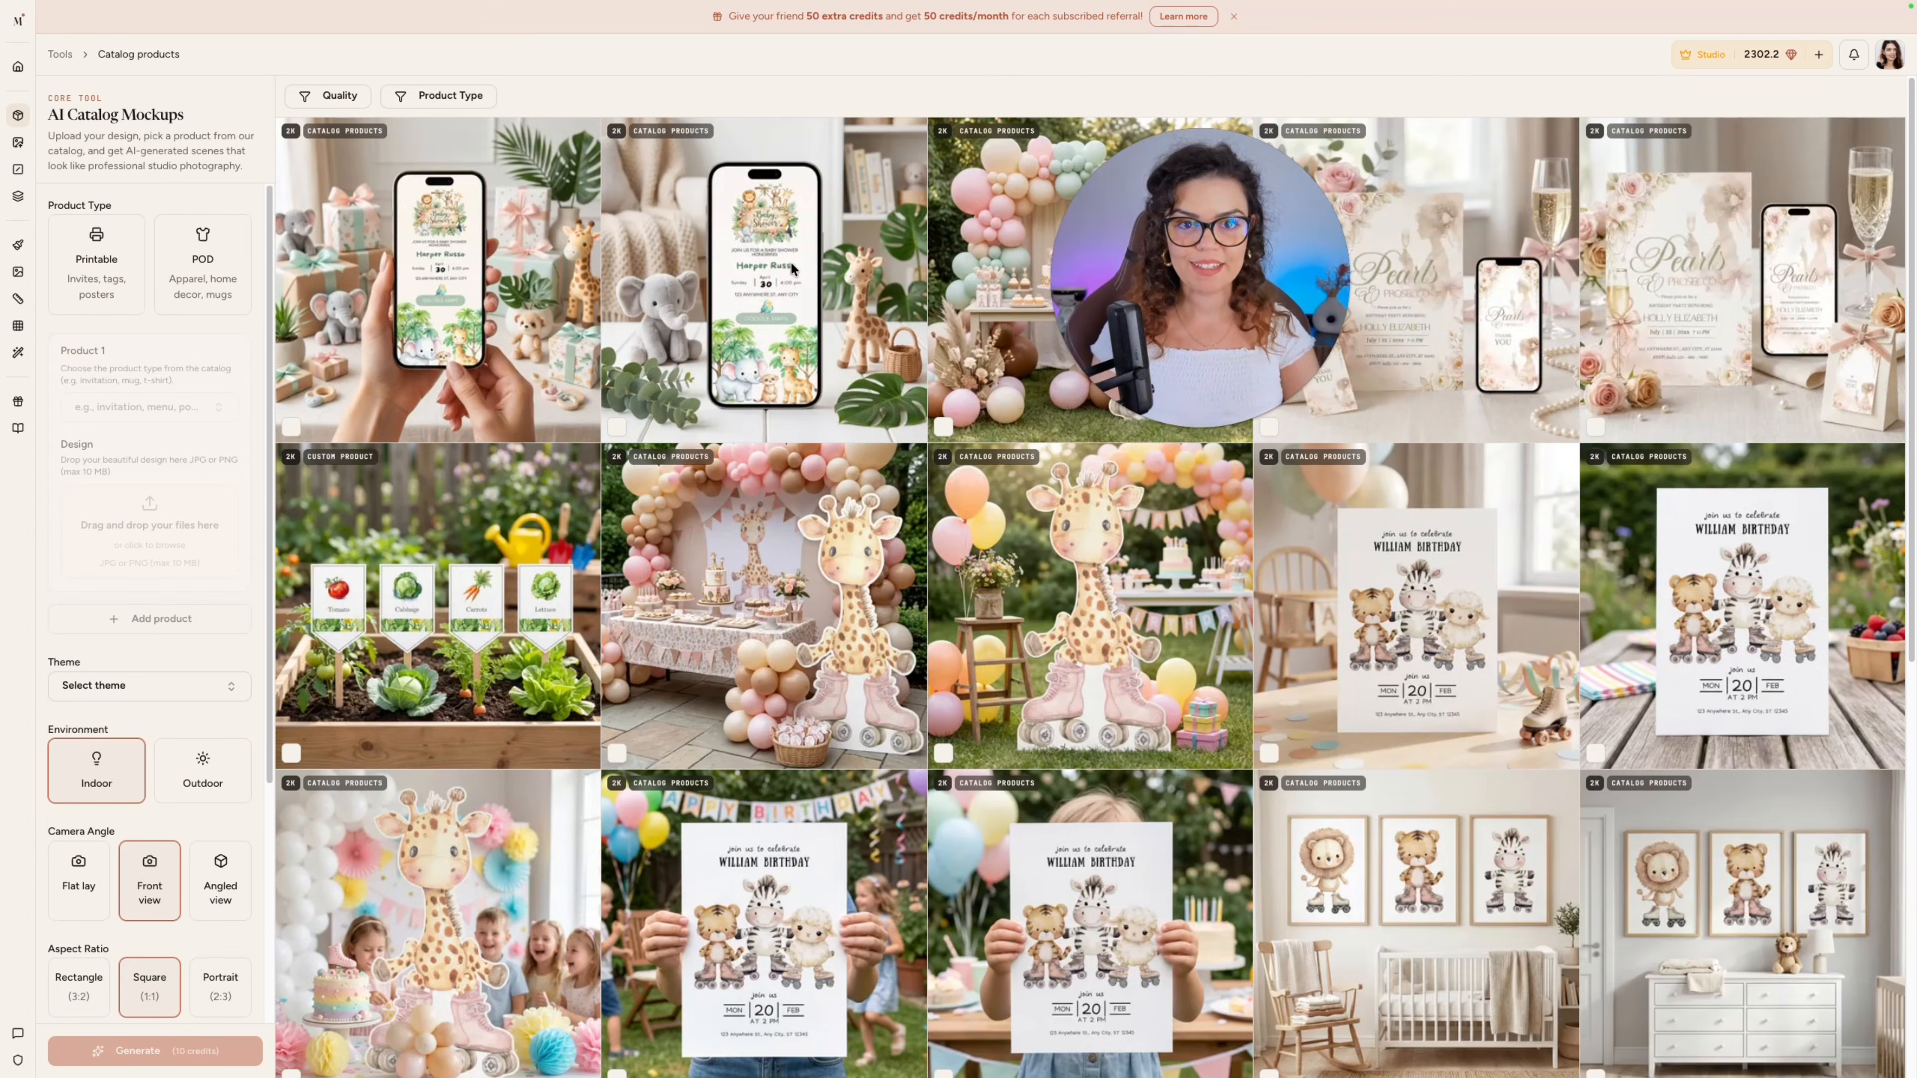
left_click(762, 280)
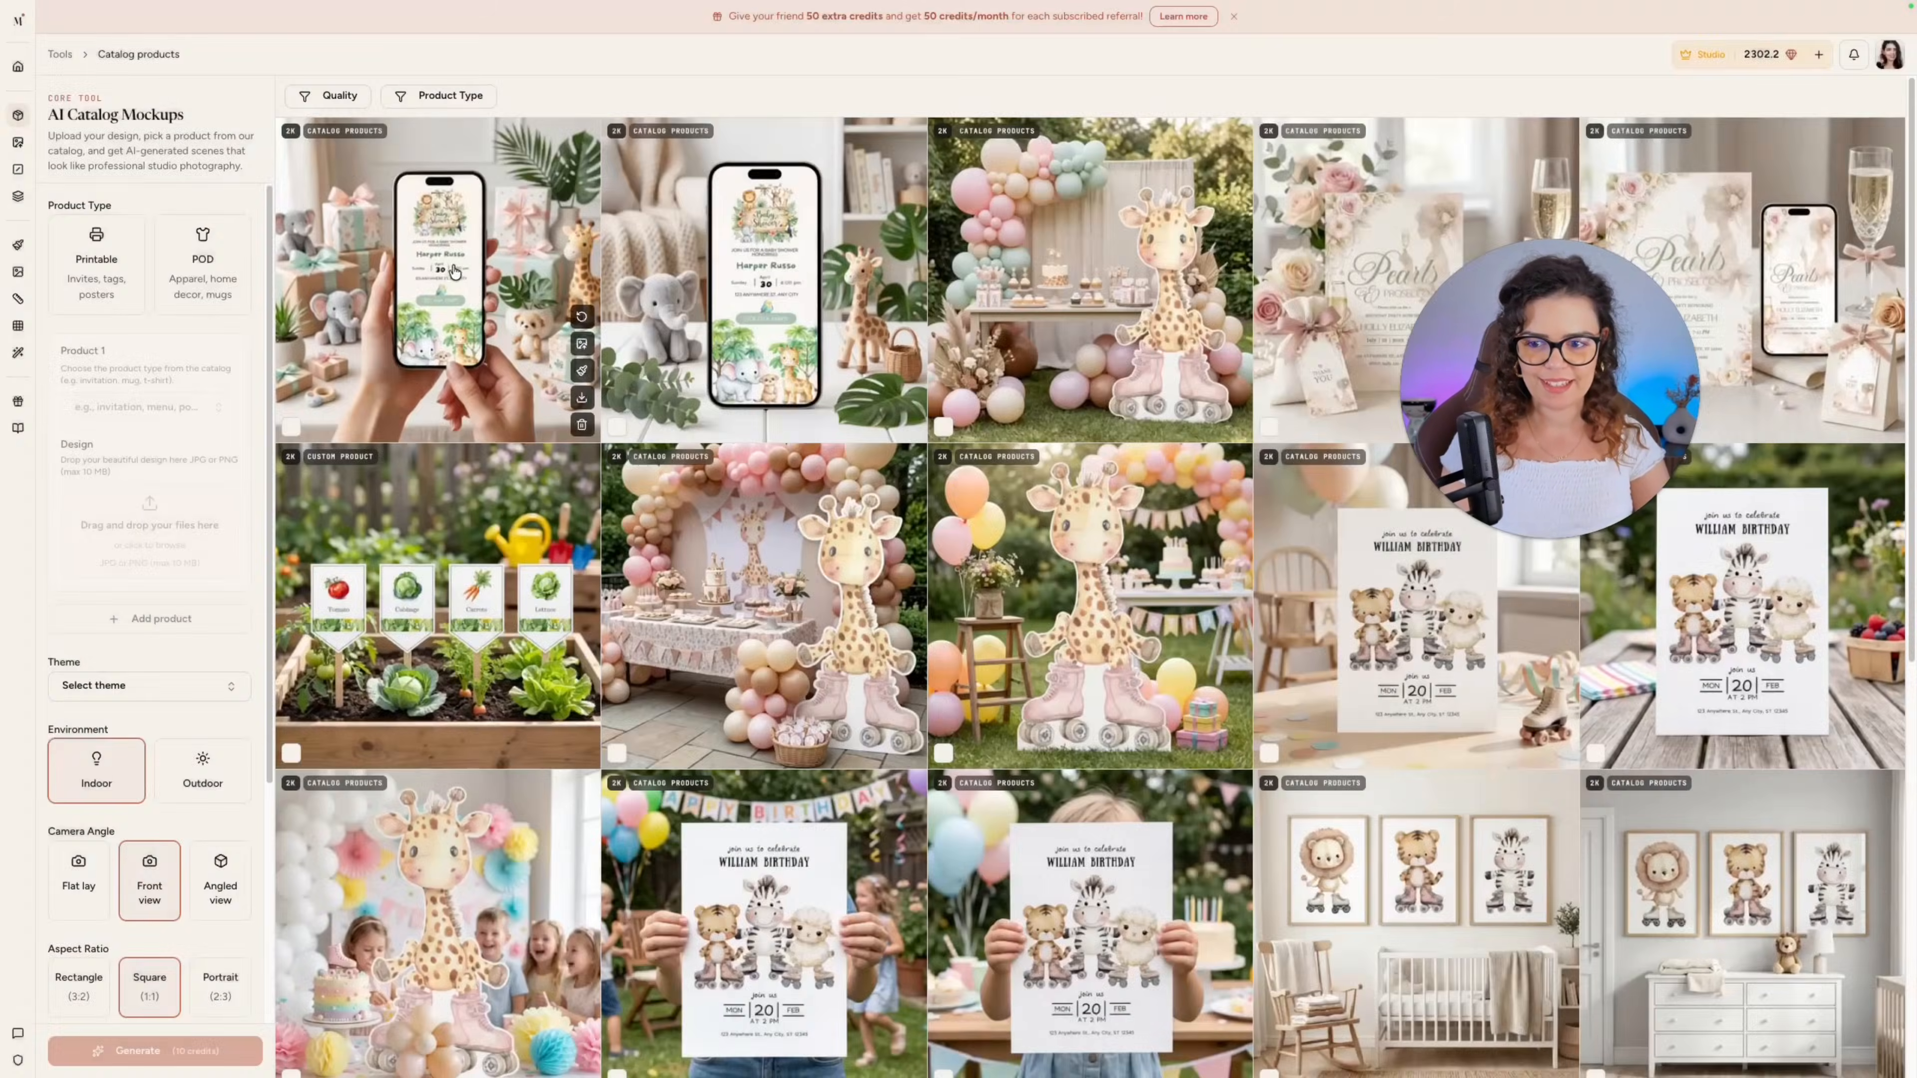
left_click(431, 286)
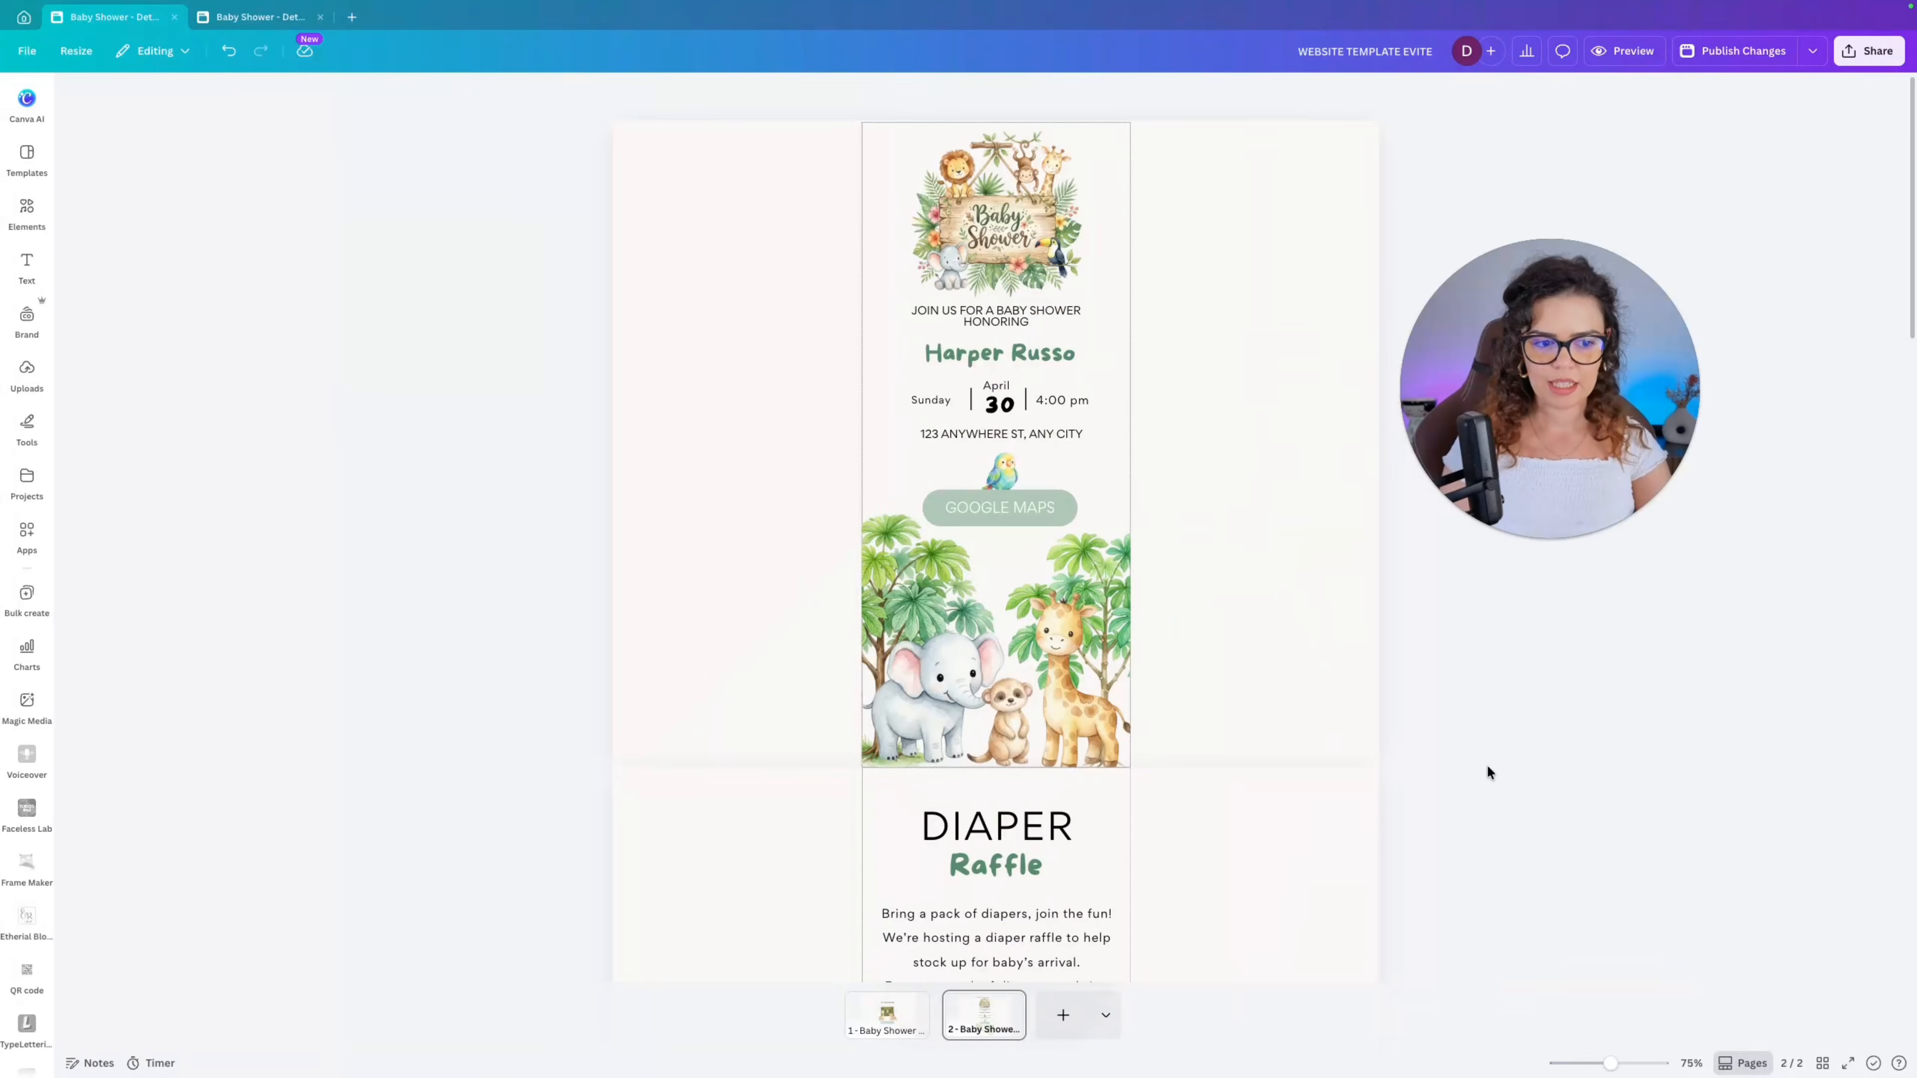
Try to capture a phone-width screenshot of the Diaper Raffle and Gift Registry sections in Canva
scroll(1485, 769, "down", 9)
scroll(1486, 767, "down", 2)
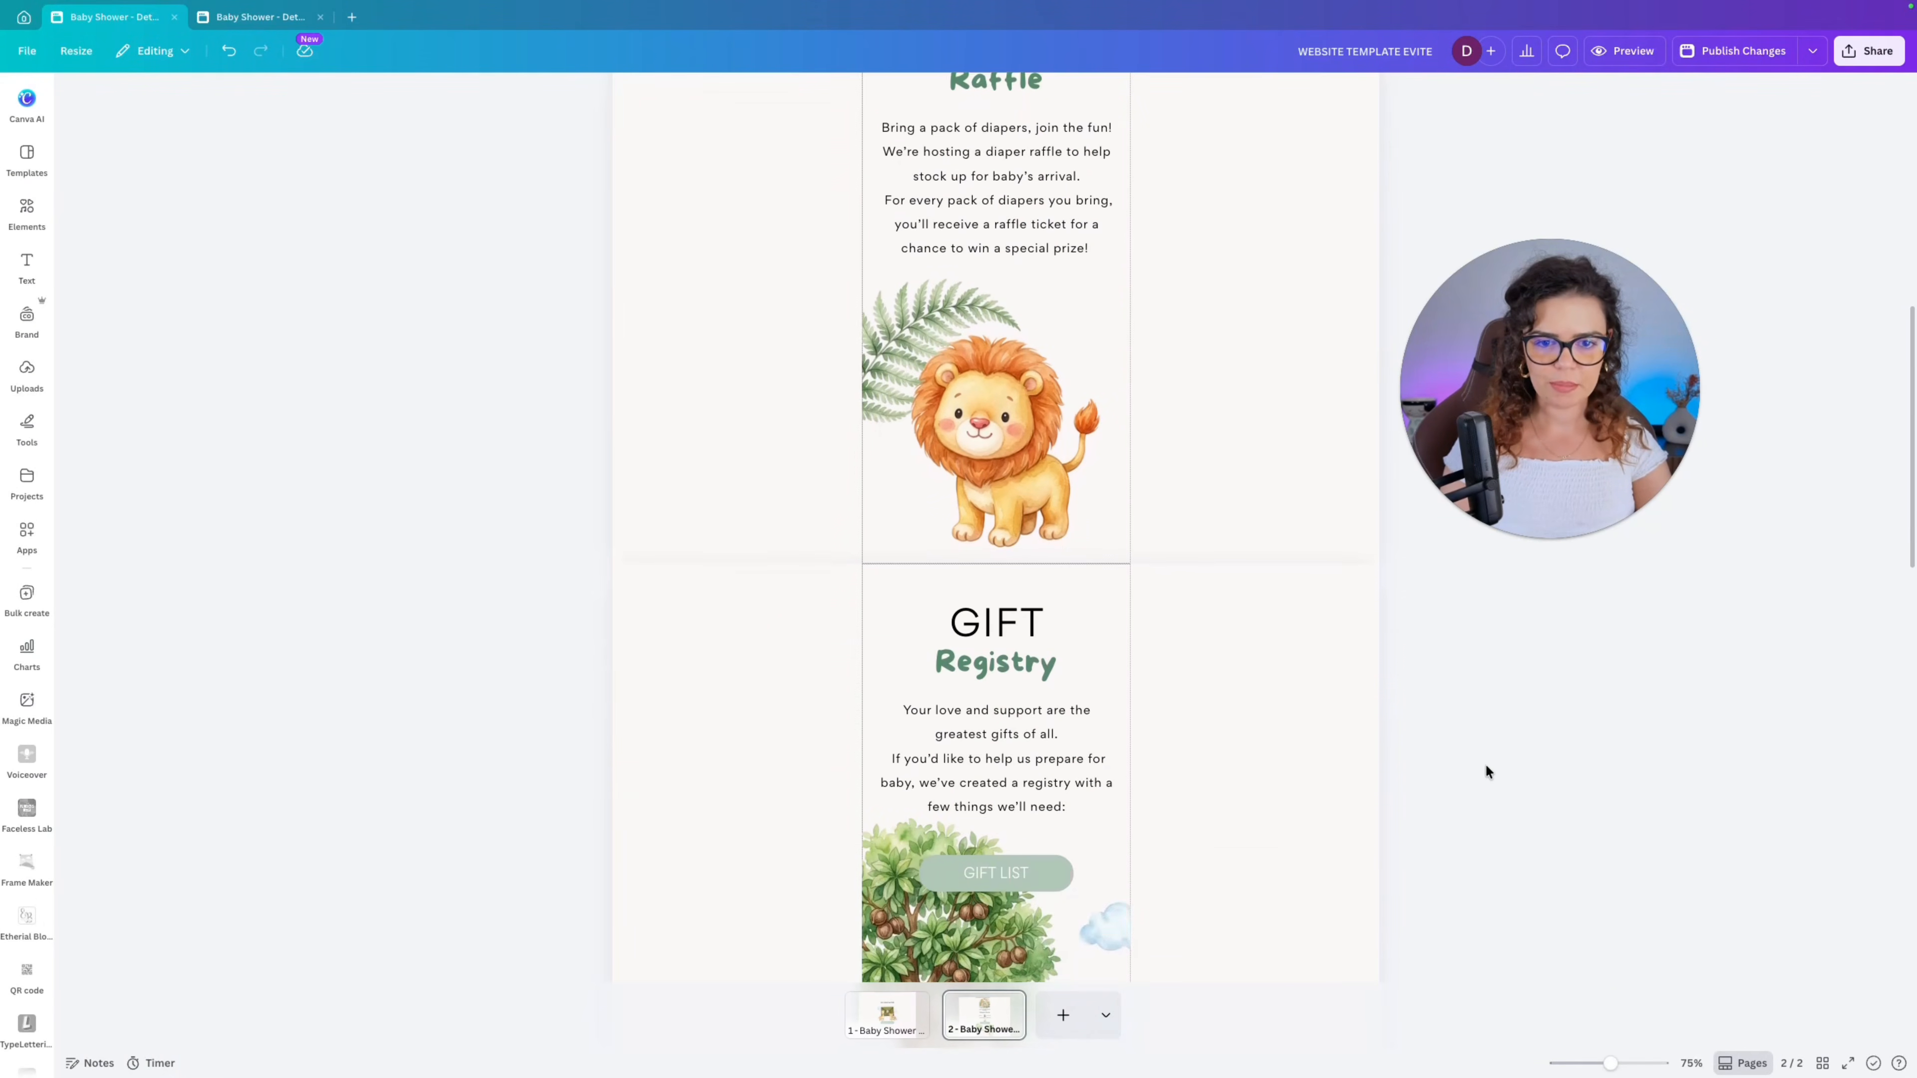
key("super+shift+4")
left_click_drag(862, 118, 866, 131)
left_click(1116, 525)
left_click(1122, 261)
key("Escape")
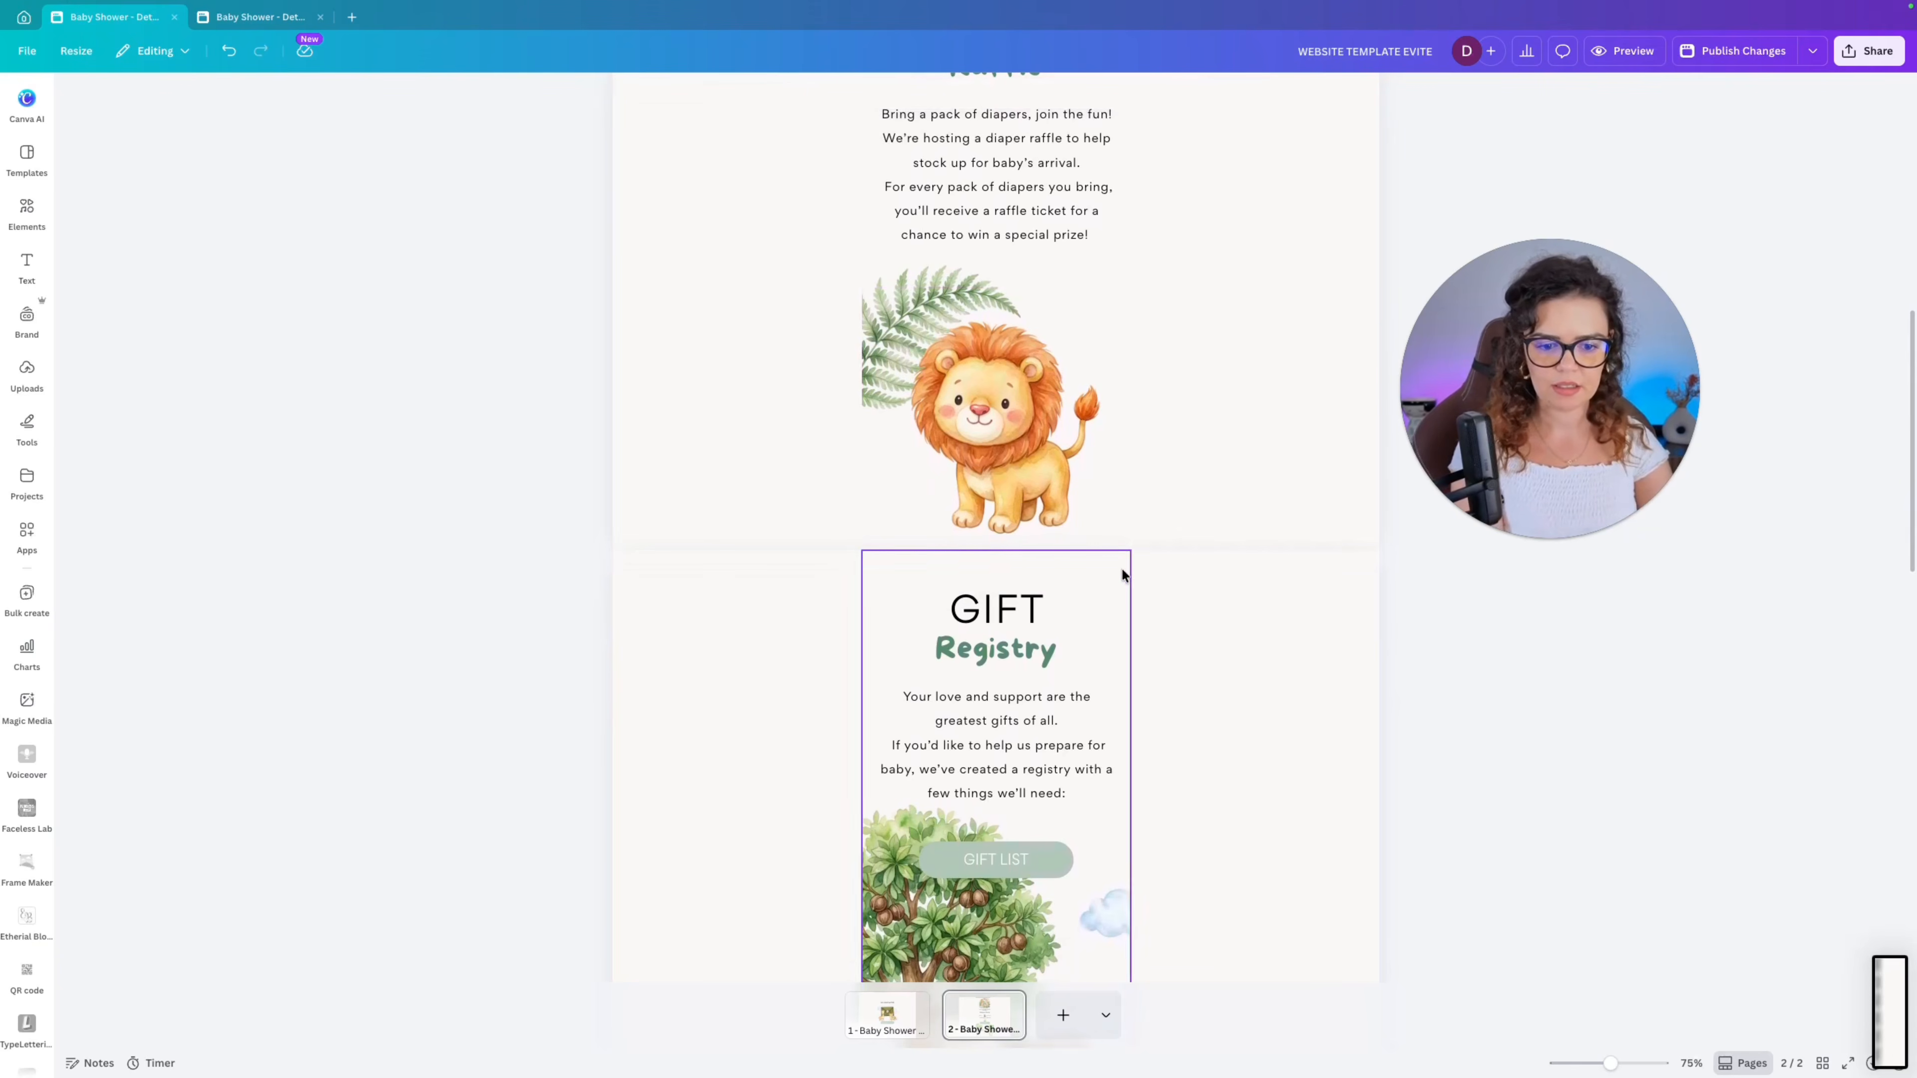
Capture a screenshot spanning the diaper raffle text, lion and gift registry section, cropped to the phone-width frame
key("super+shift+4")
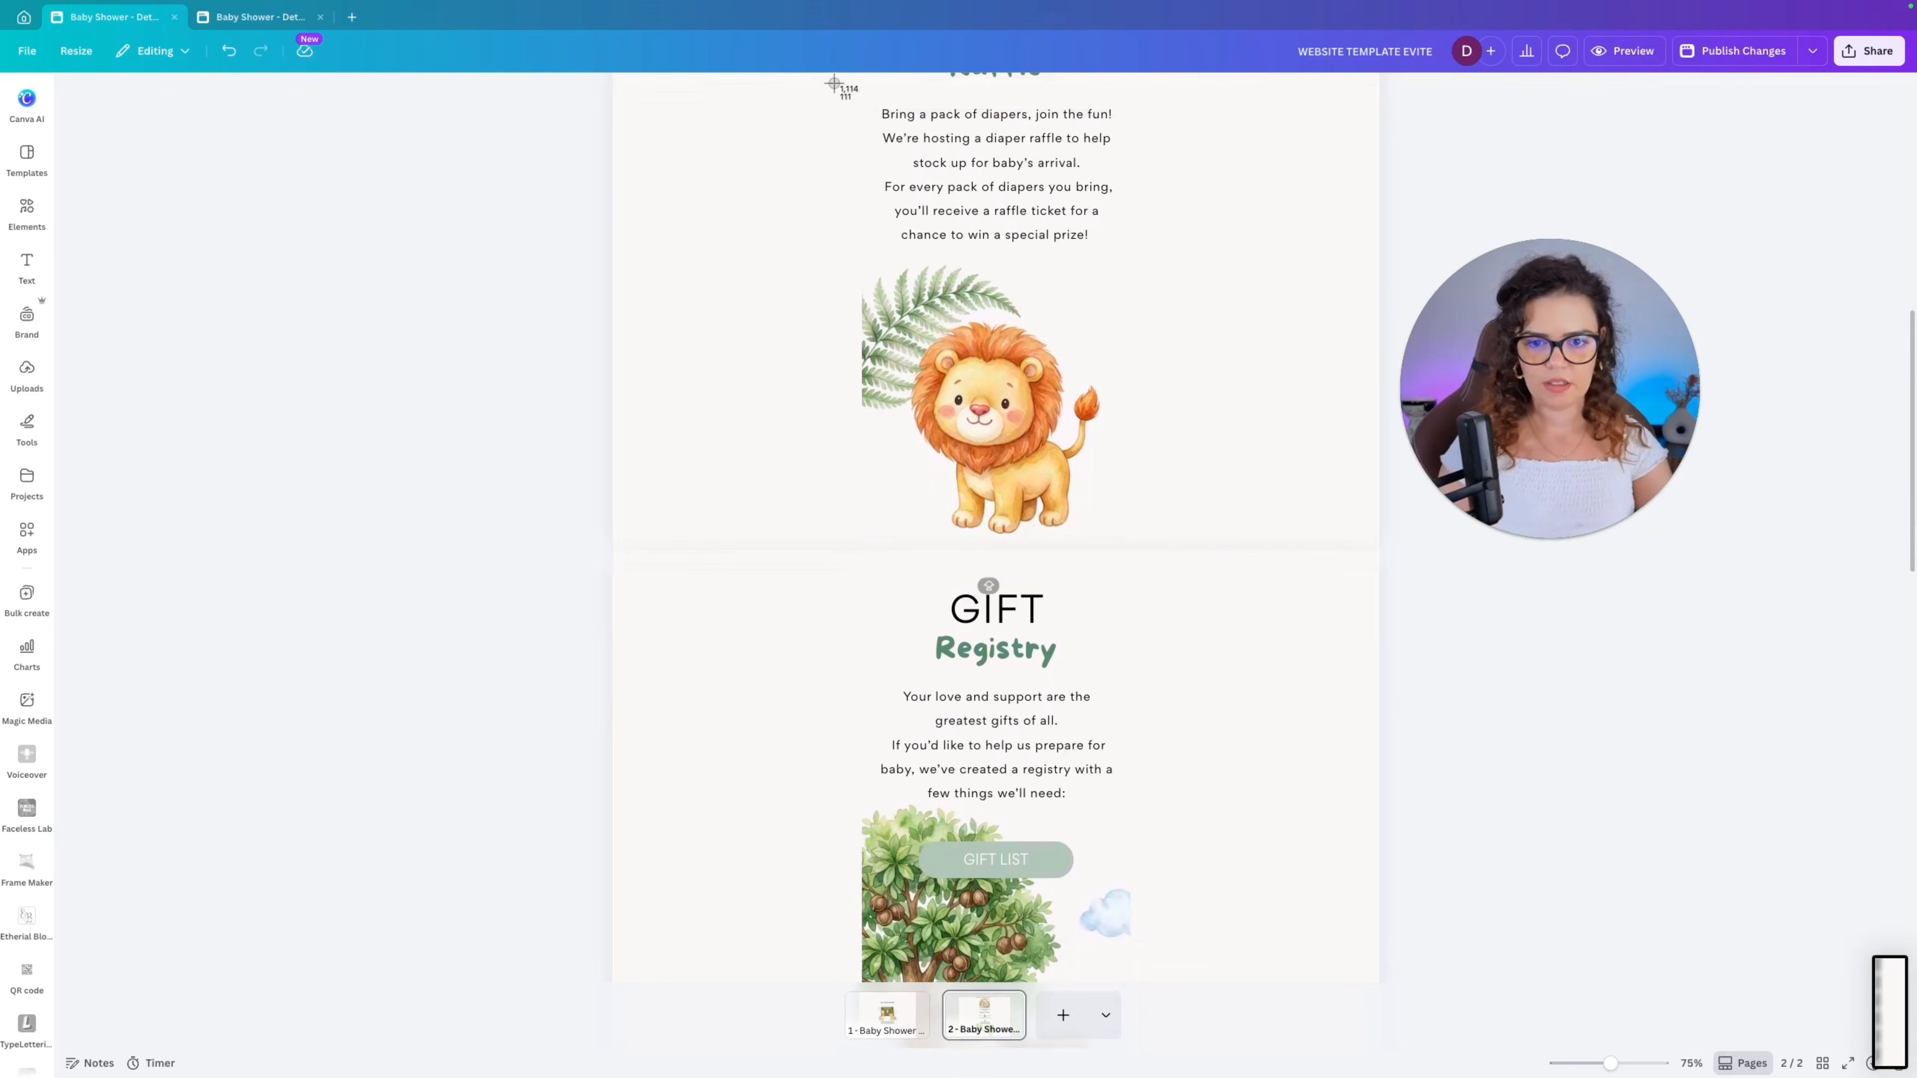
left_click_drag(862, 102, 1134, 912)
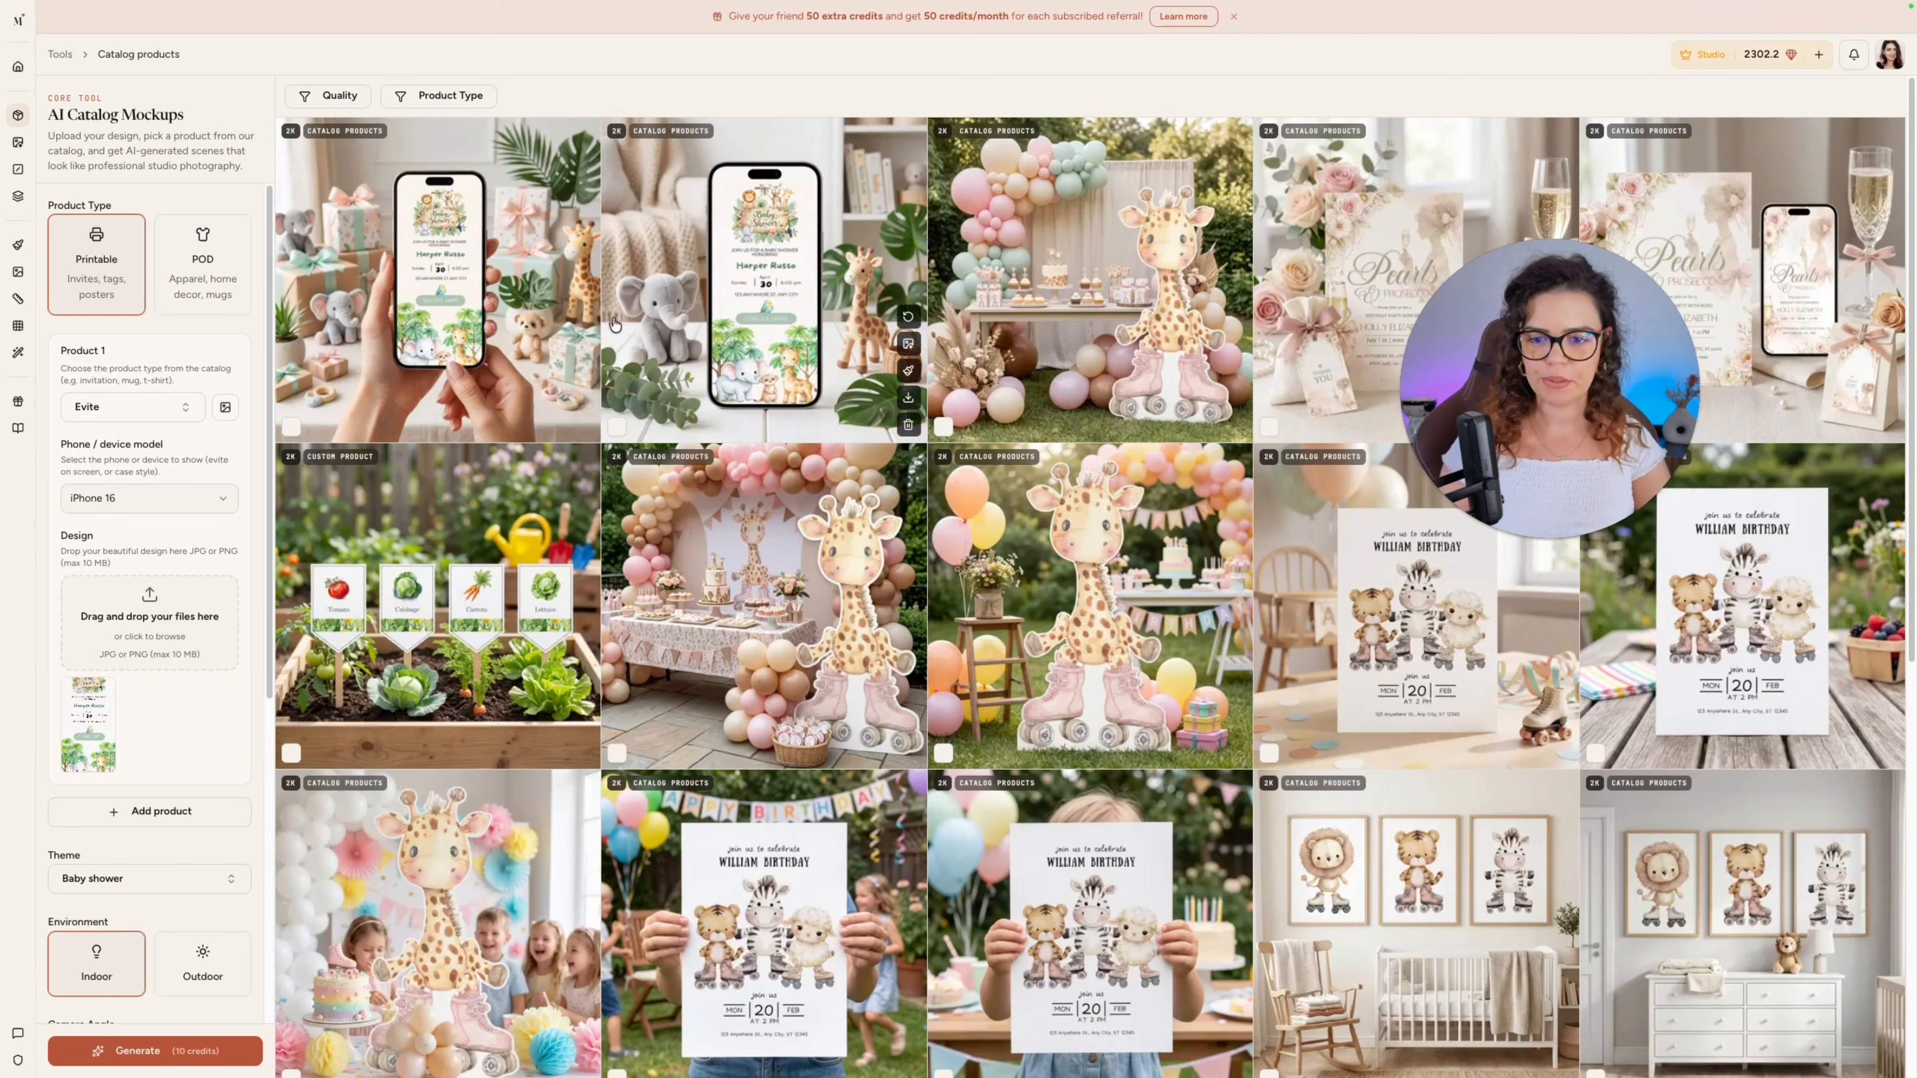
In Mockably, replace the uploaded design with the newest Desktop screenshot, then generate the mockup and view it
left_click(108, 685)
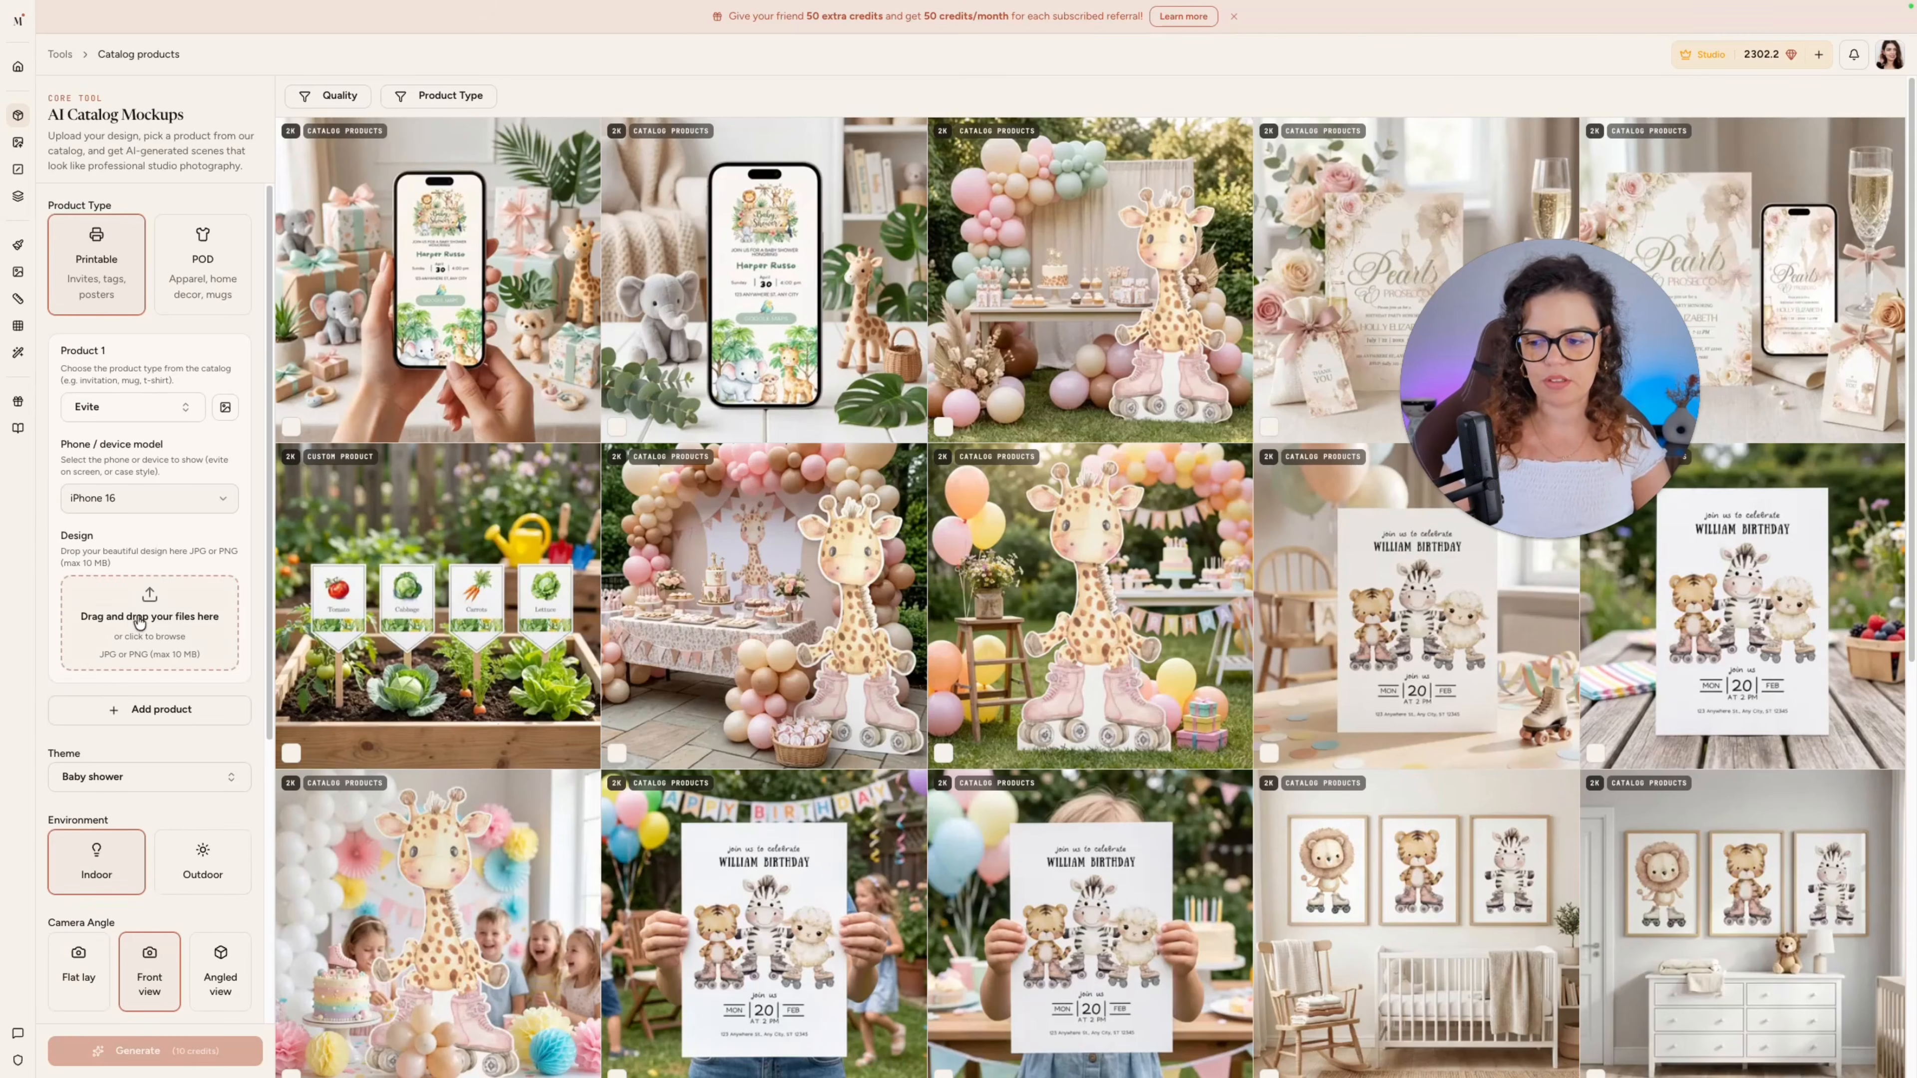
left_click(135, 621)
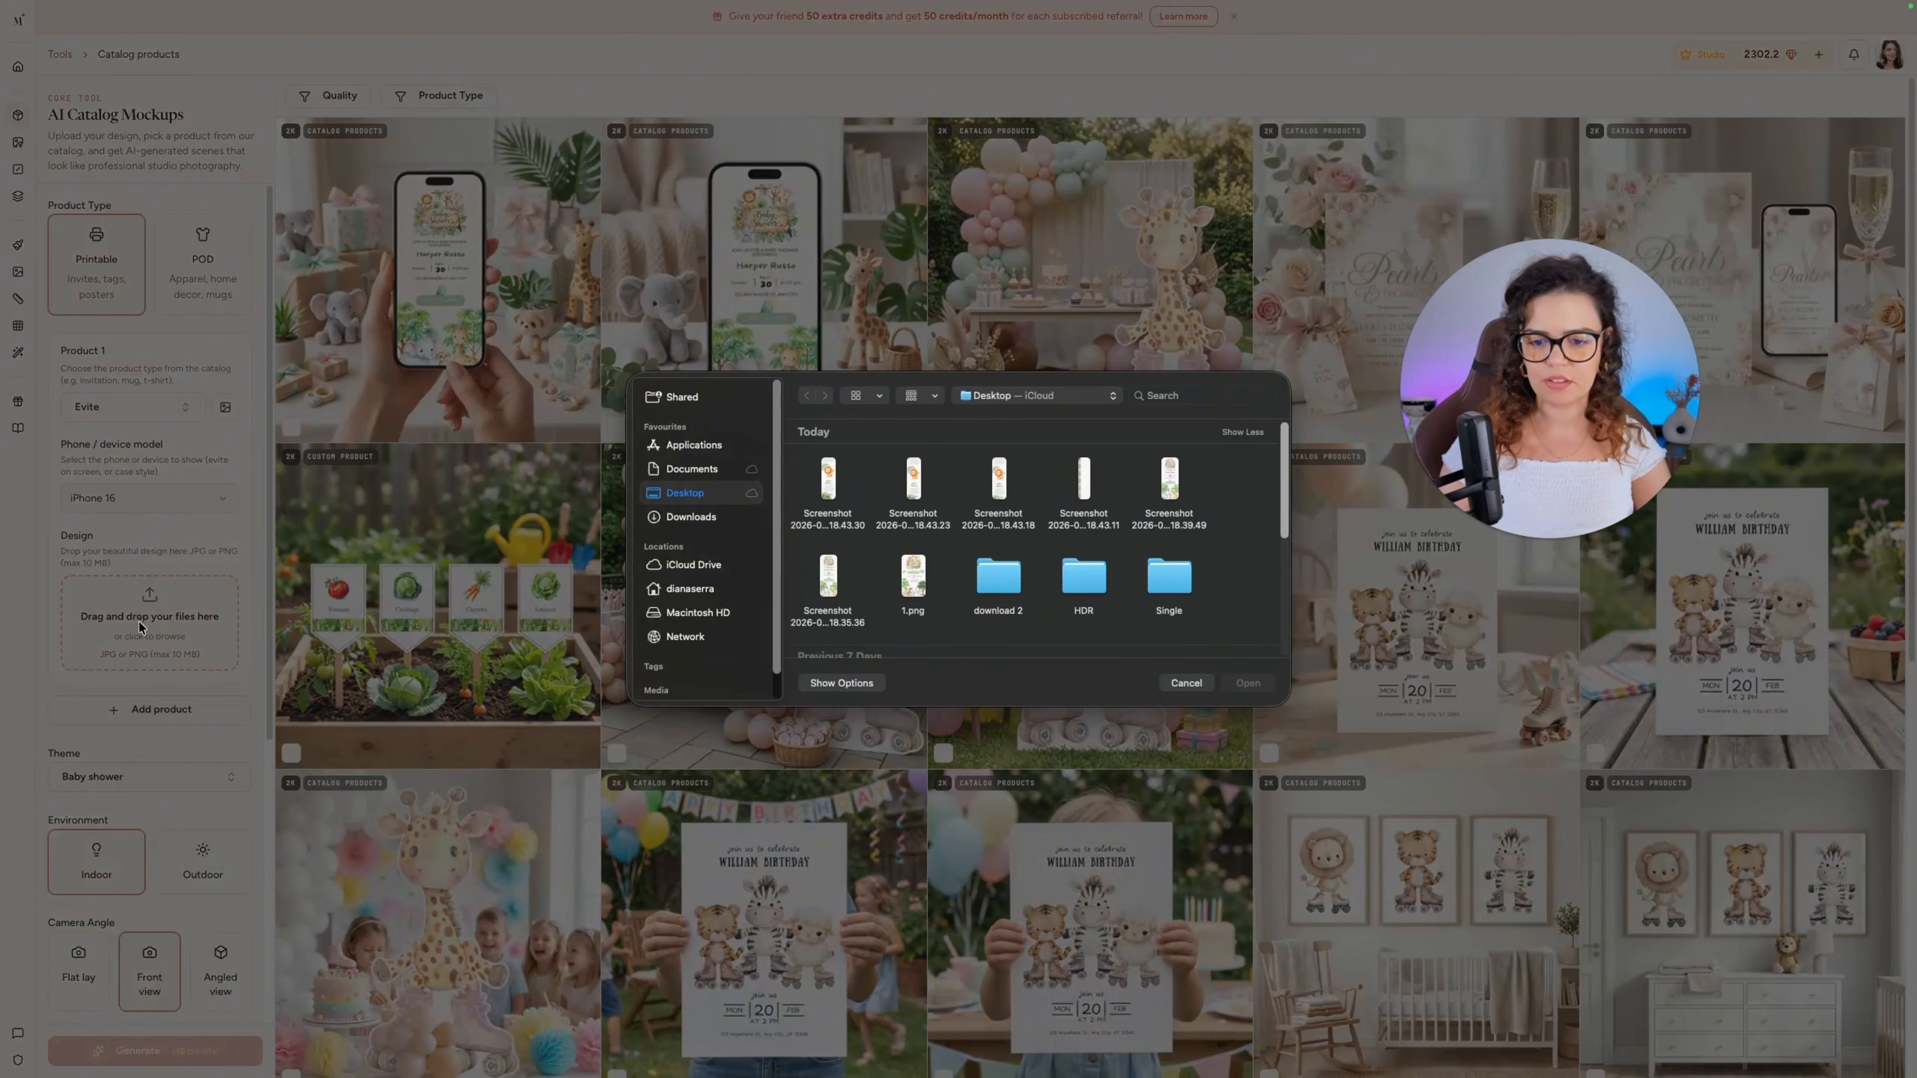
double_click(827, 479)
left_click(185, 1051)
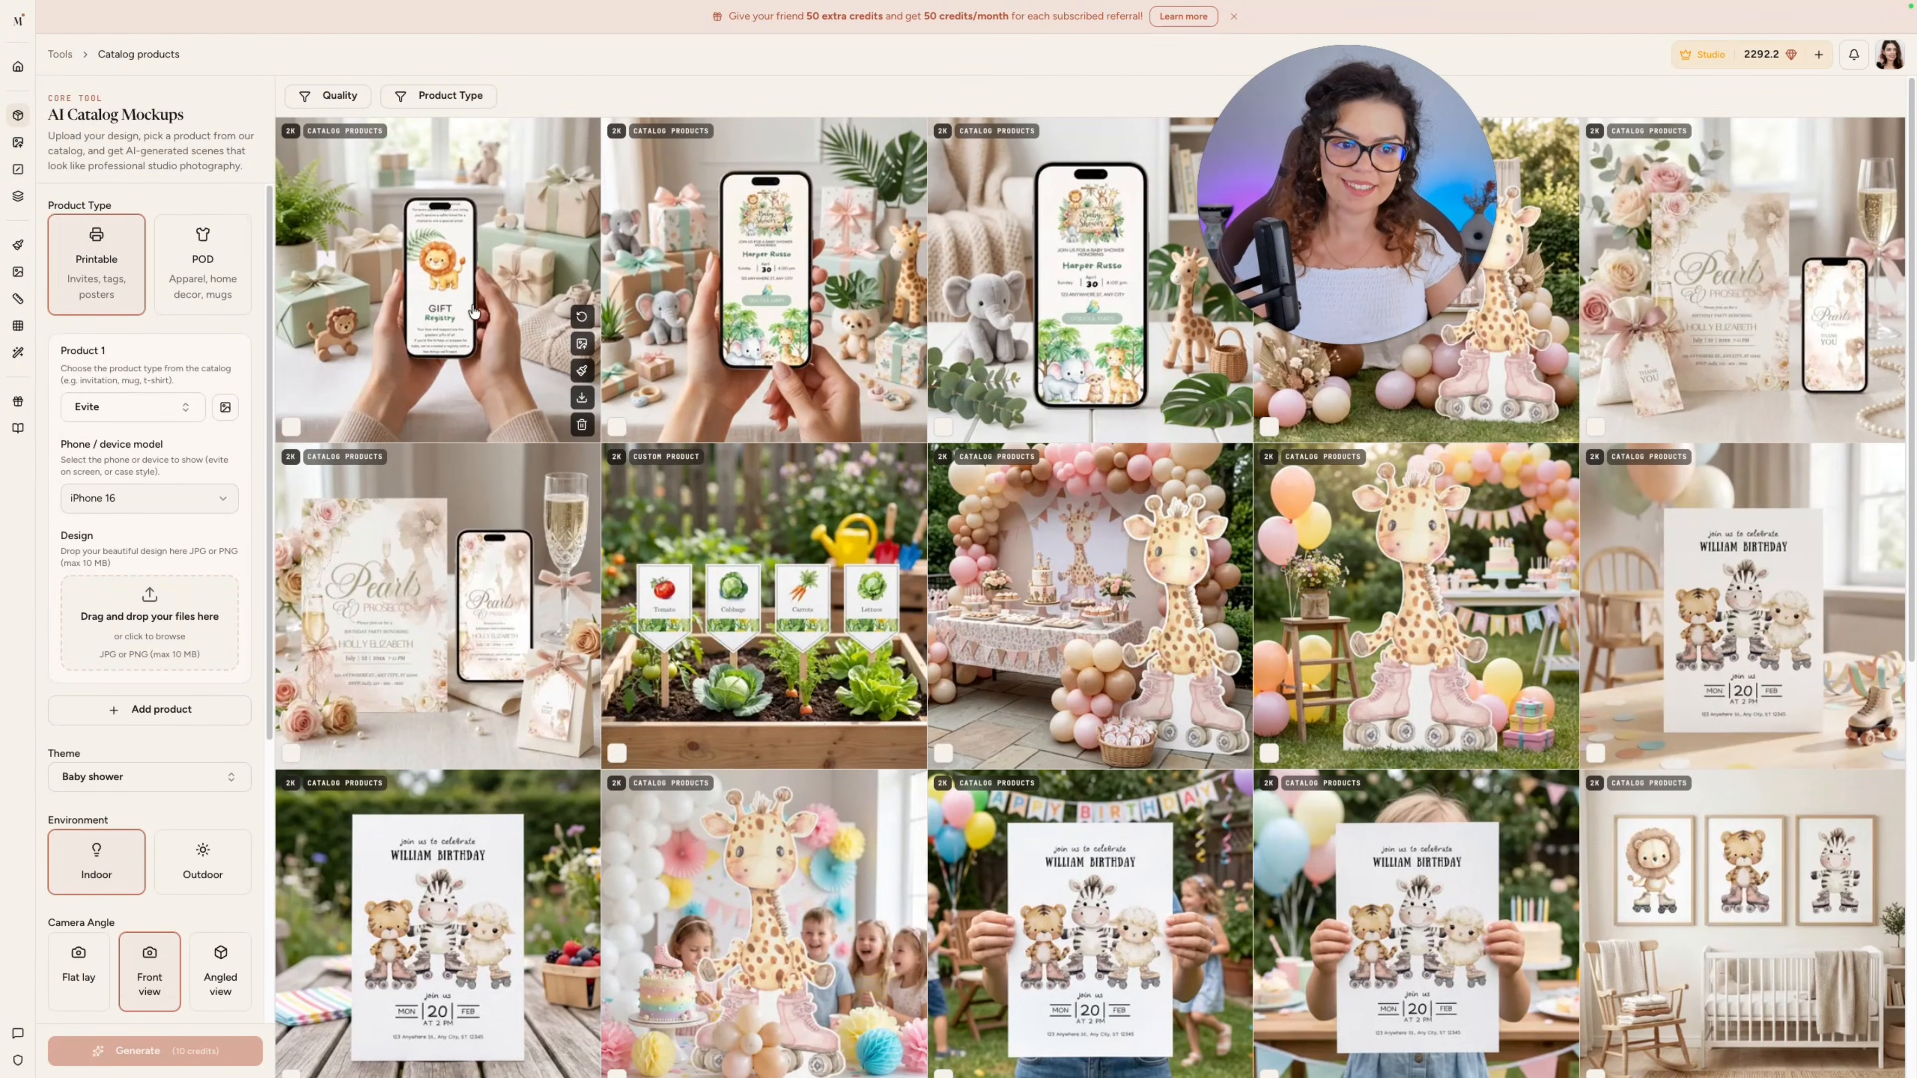
left_click(481, 321)
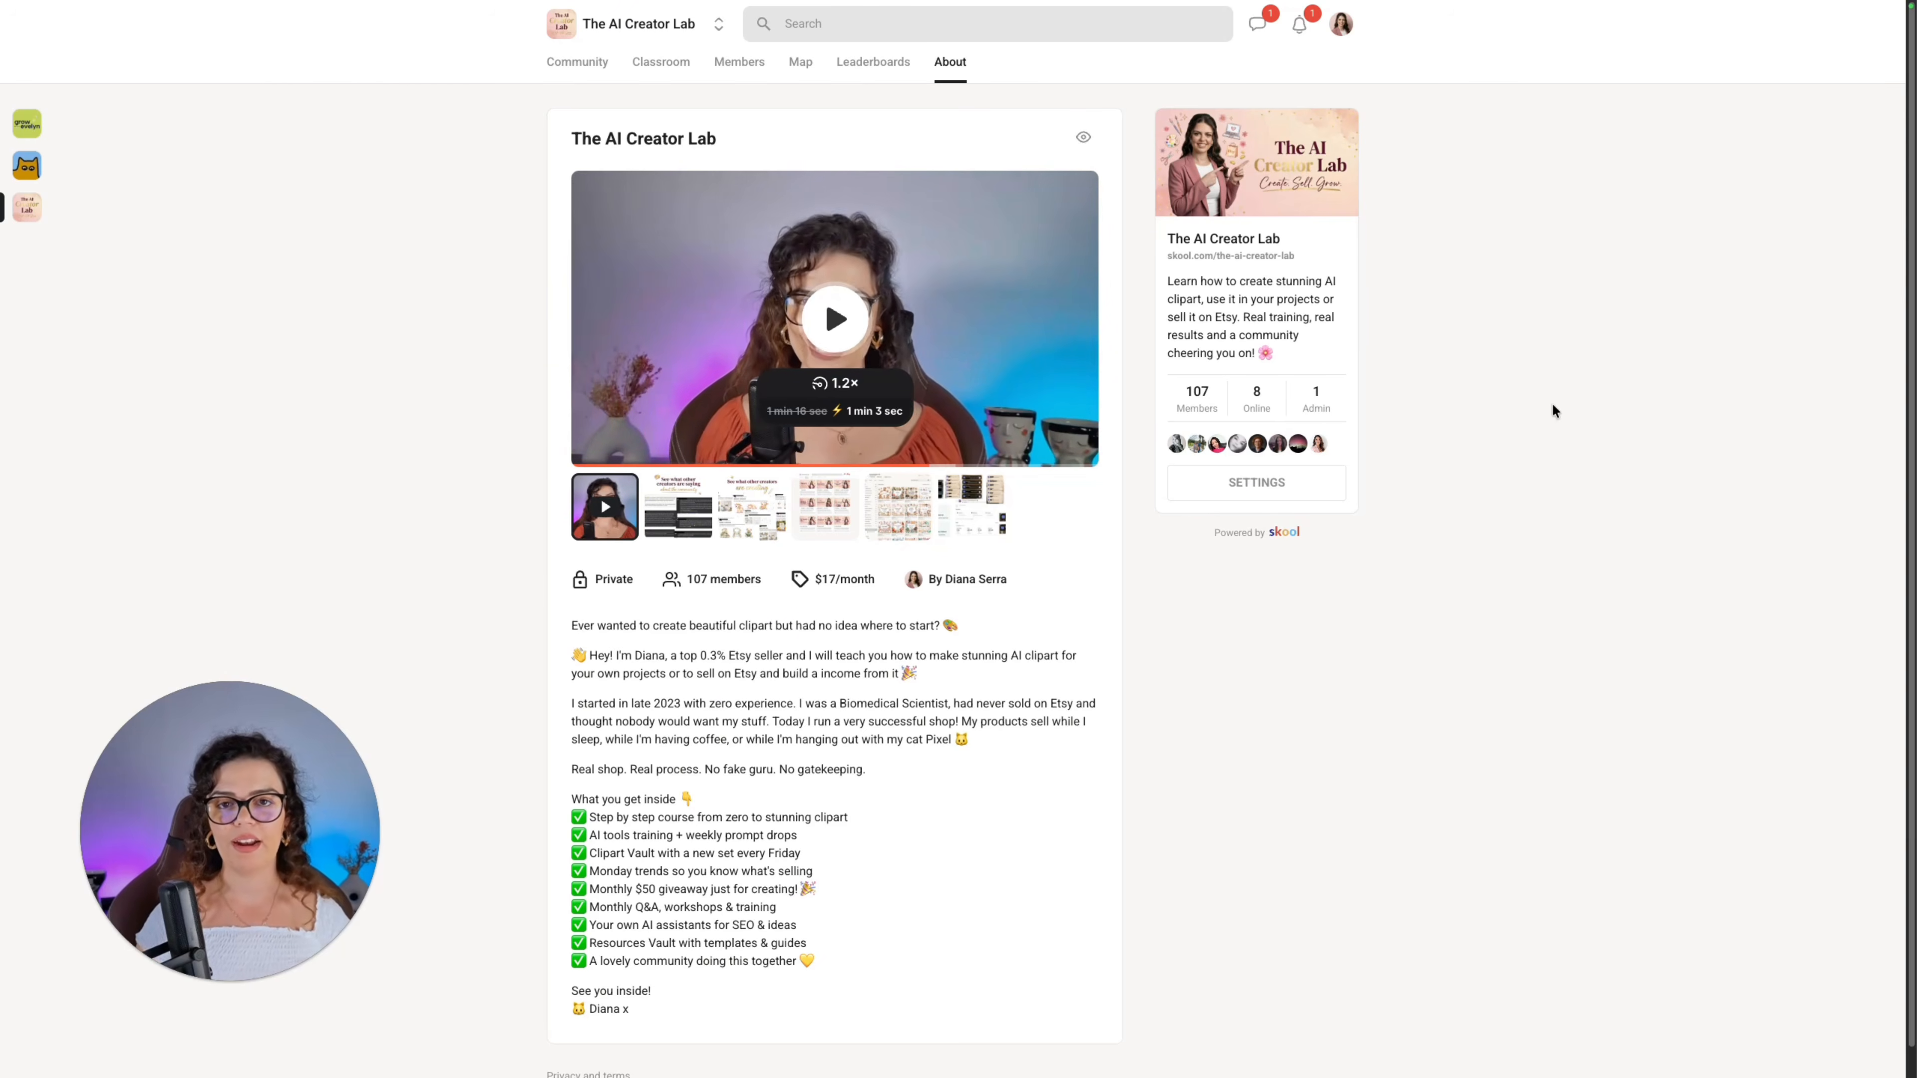
In The AI Creator Lab community on Skool, open the Create With Me course and its lesson on designing thematic font titles
left_click(664, 66)
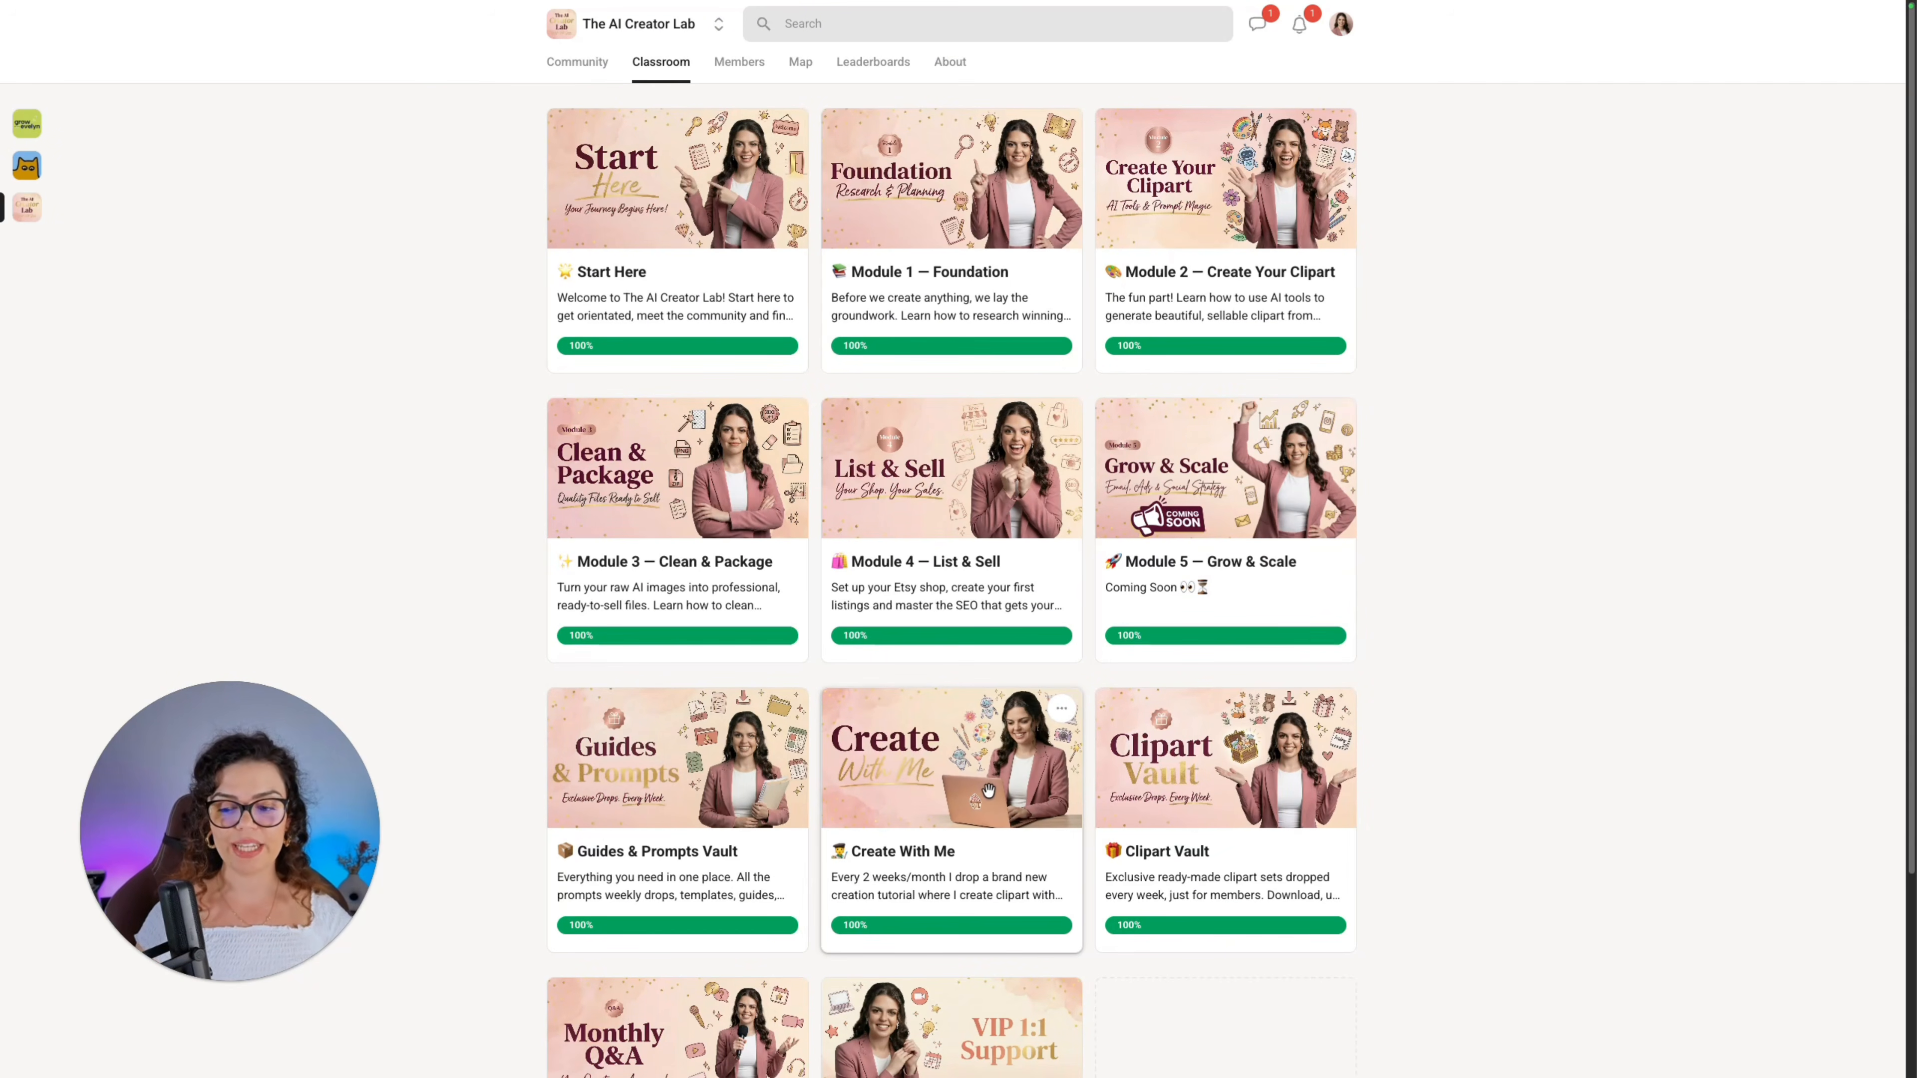
left_click(988, 789)
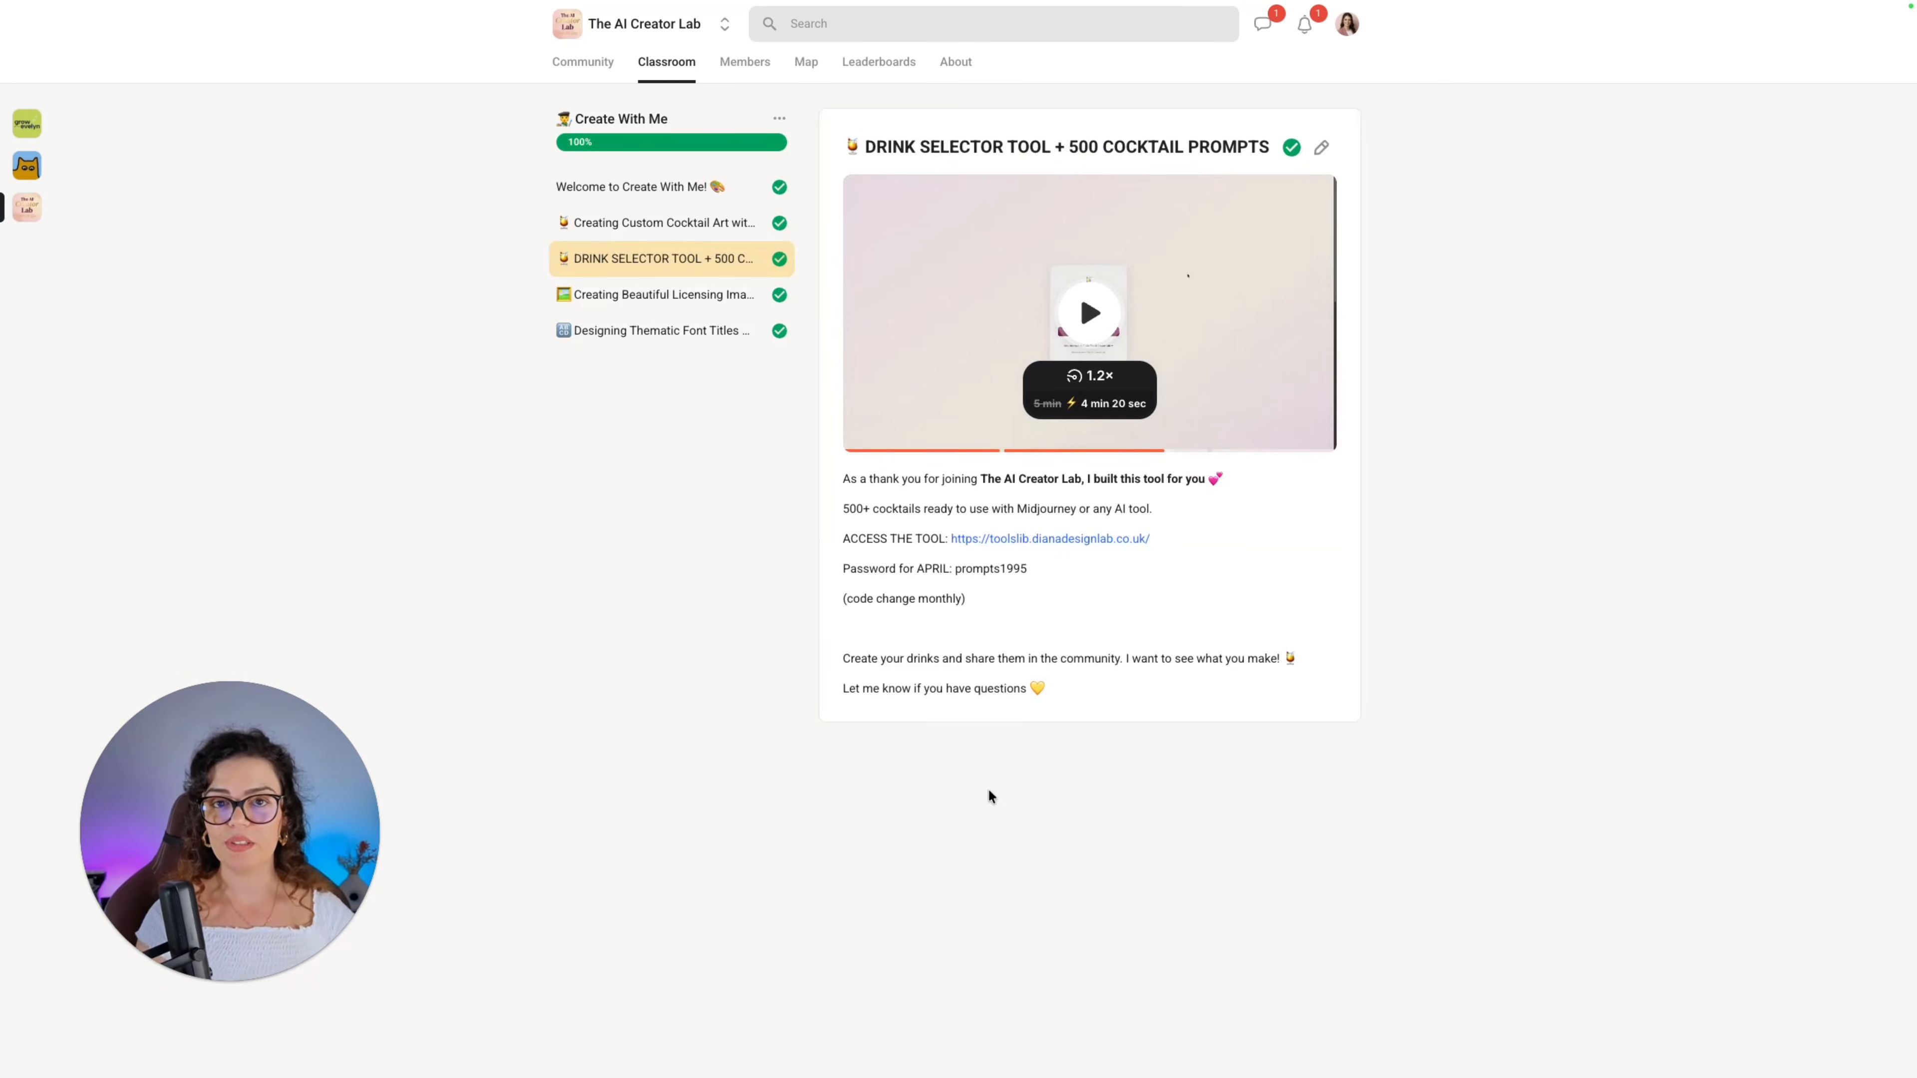
left_click(681, 346)
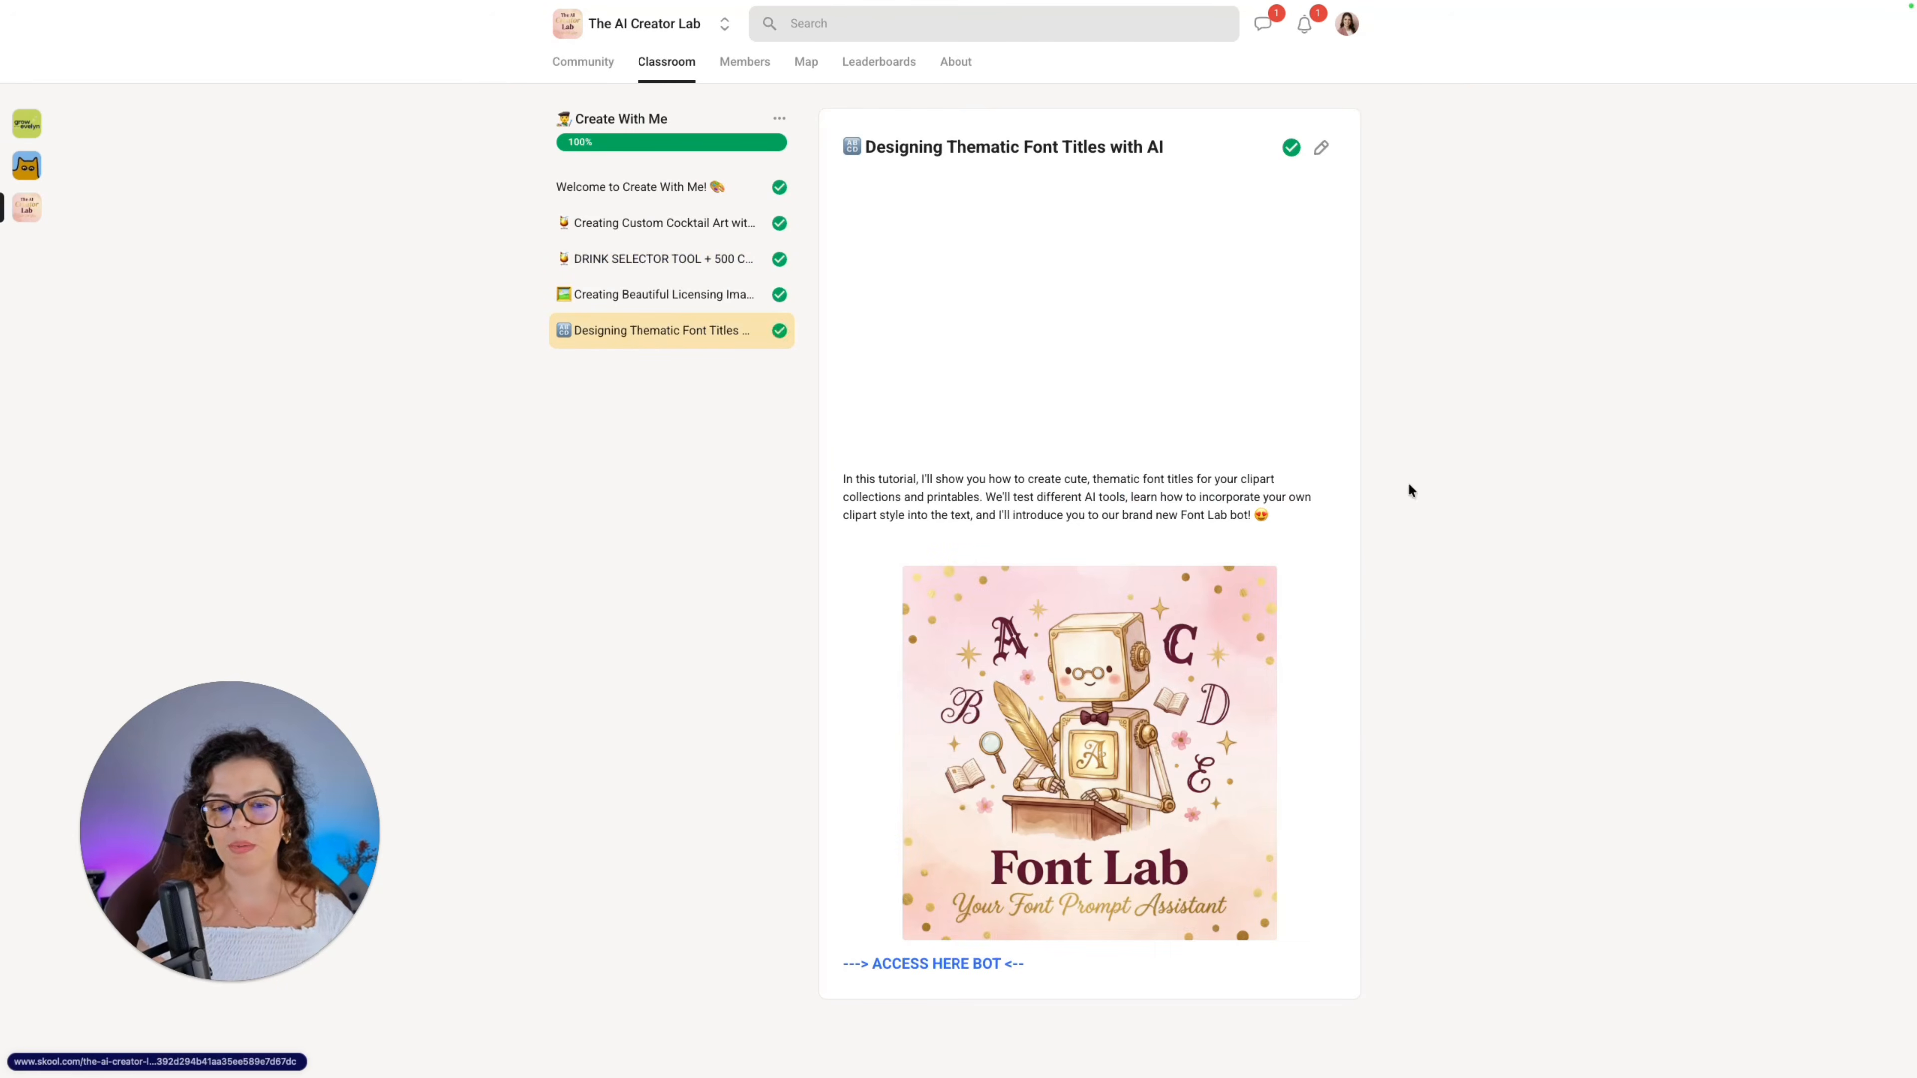